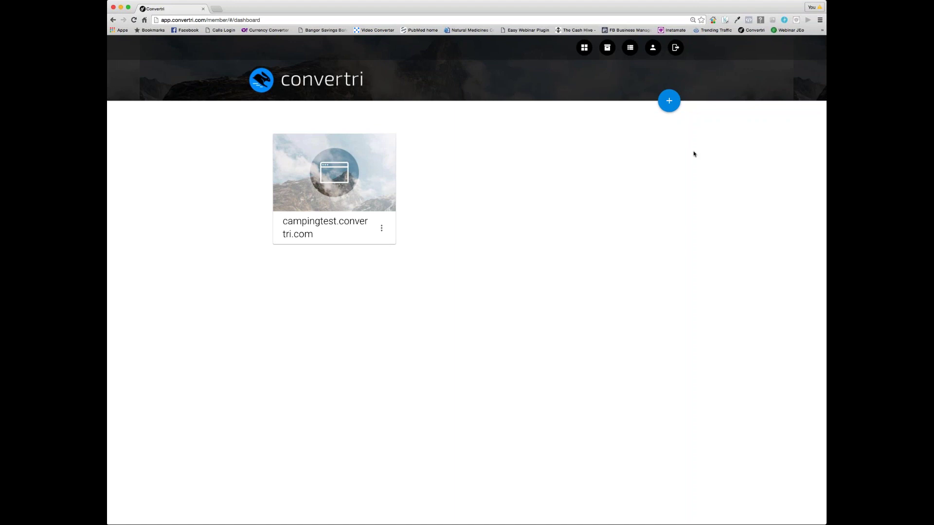
Step: Create a new test site on a convertri.com subdomain
left_click(669, 101)
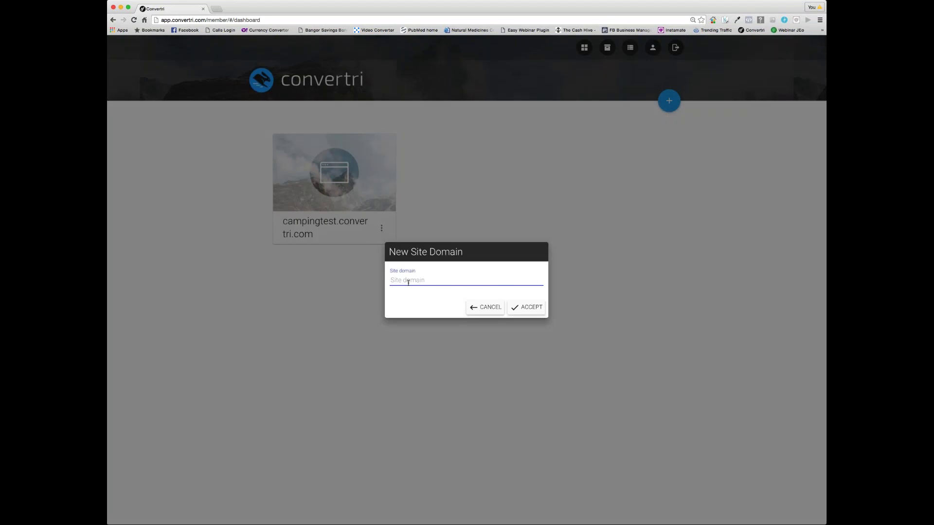
type("testtomwebby.convertri.com")
left_click(526, 309)
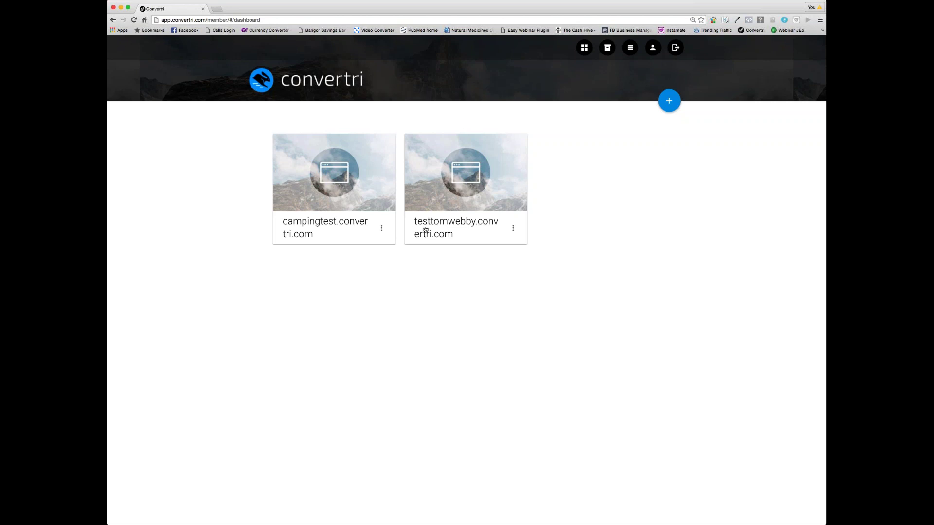
Step: Archive the newly added test site, keeping campingtest.convertri.com
left_click(513, 228)
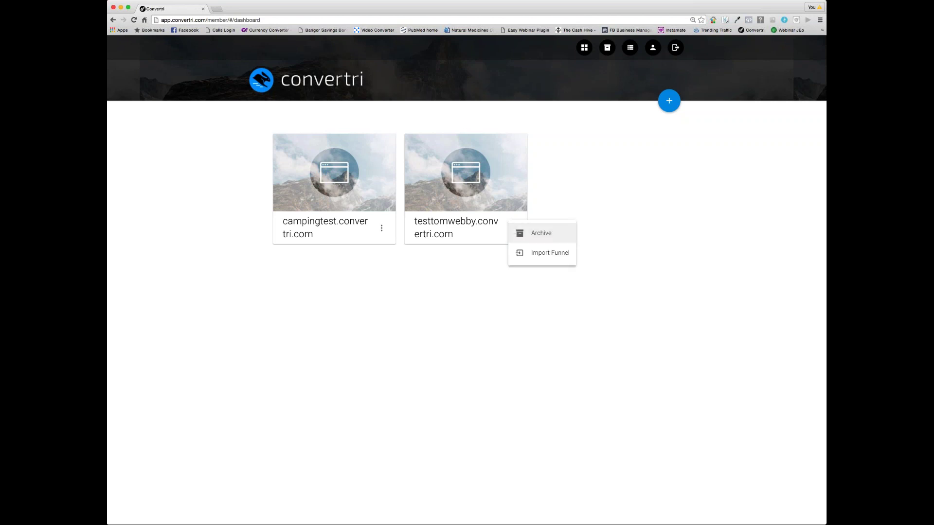
left_click(540, 238)
left_click(550, 294)
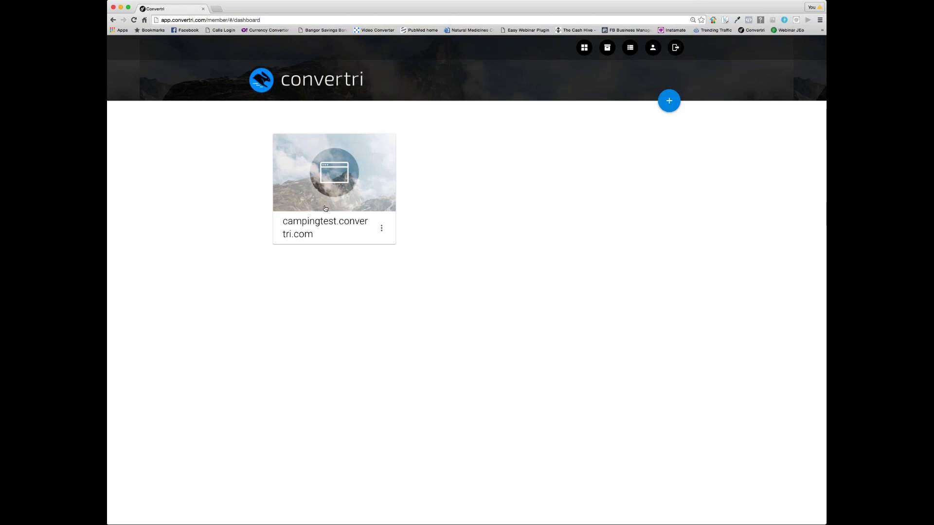
Step: Open the campingtest.convertri.com site and create a funnel named campingfunnel
left_click(332, 183)
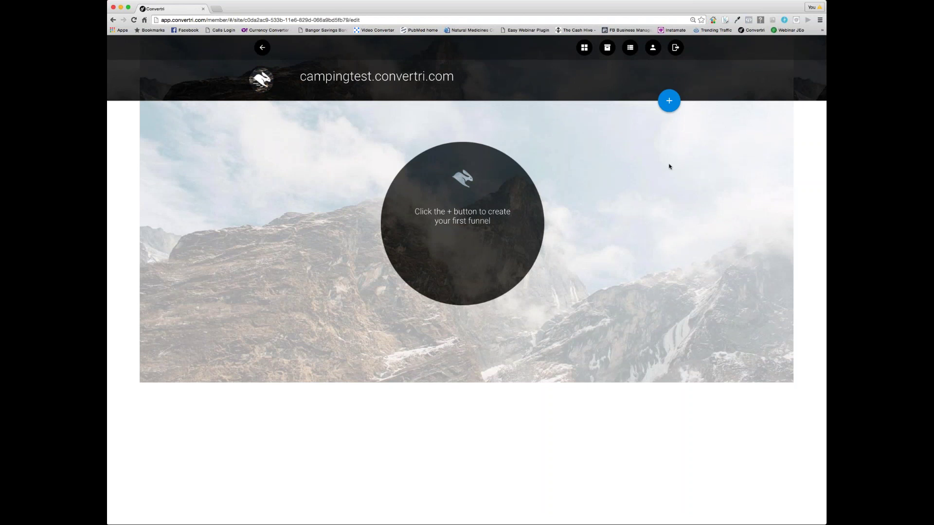
left_click(669, 101)
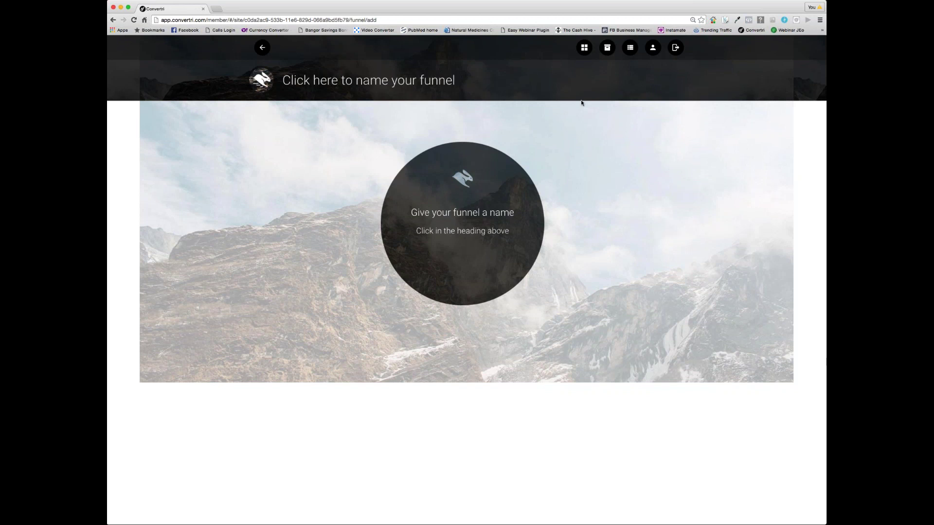
left_click(283, 80)
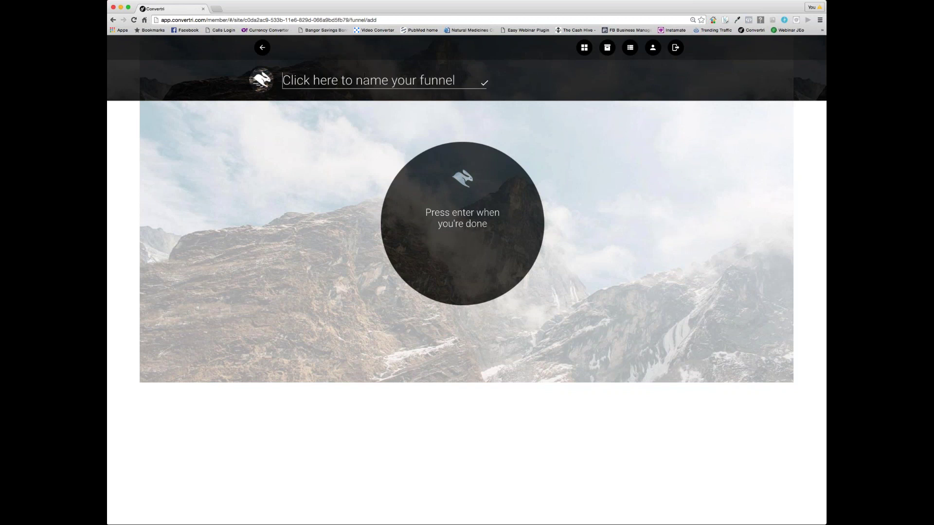
type("camping")
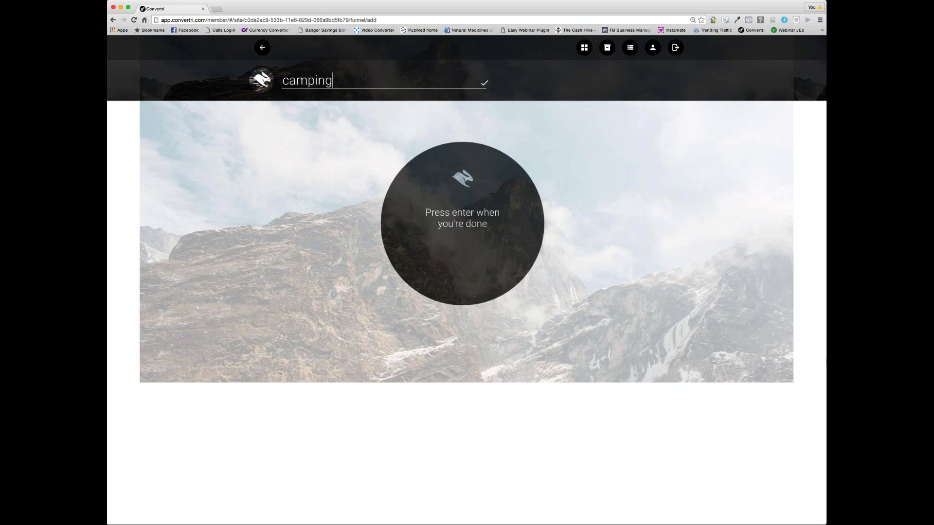
type("funnel")
key("Return")
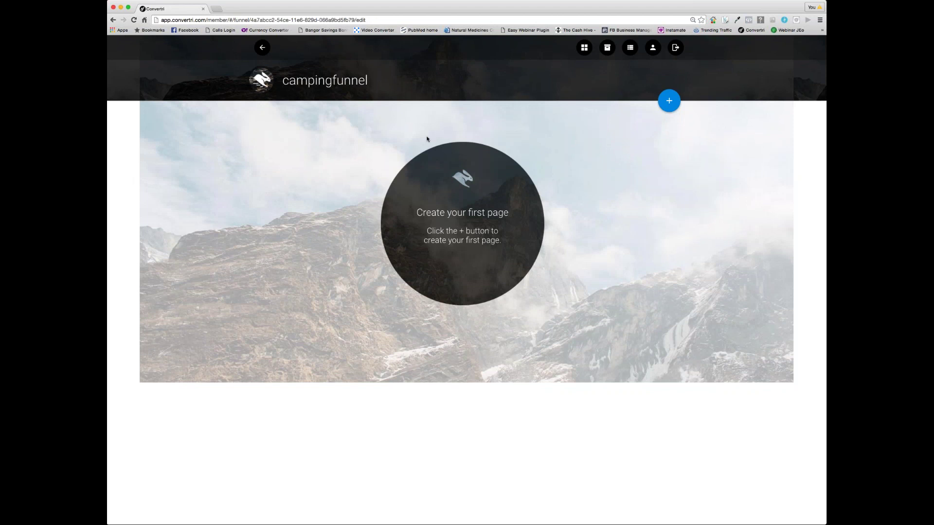
Step: Start a new page in campingfunnel and look through the general and funnel-specific page templates
left_click(669, 101)
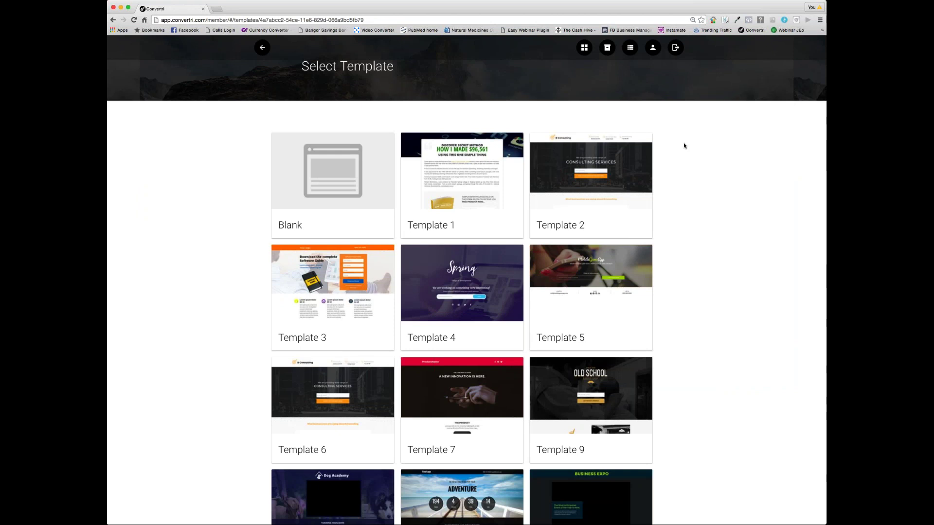
scroll(686, 146, "down", 3)
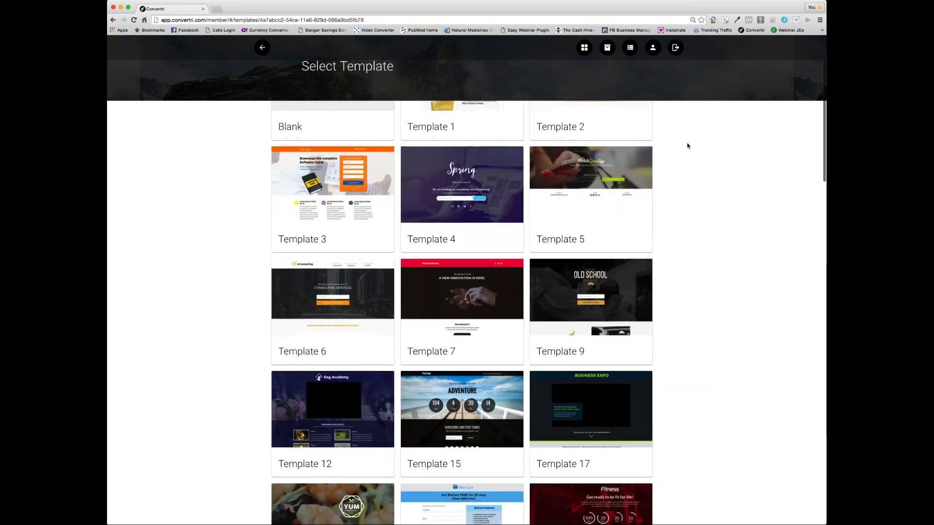
scroll(687, 146, "down", 10)
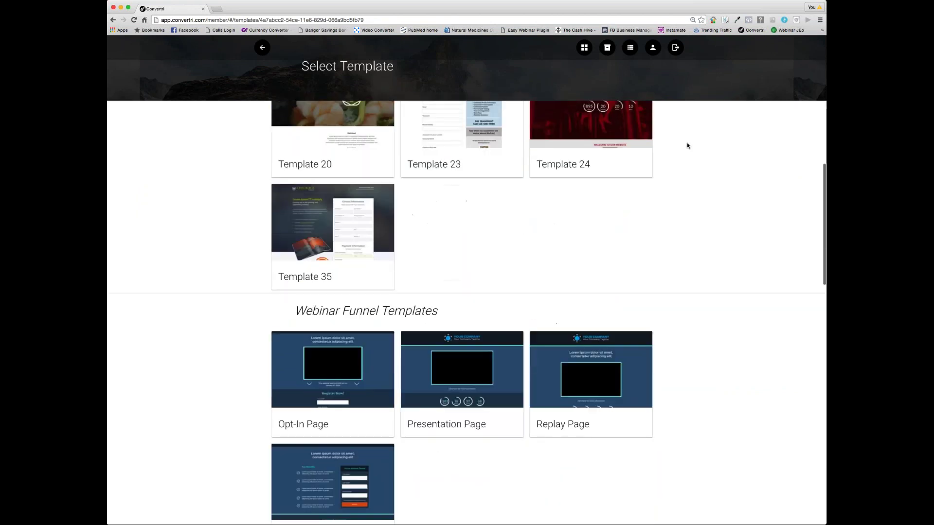
scroll(687, 145, "down", 4)
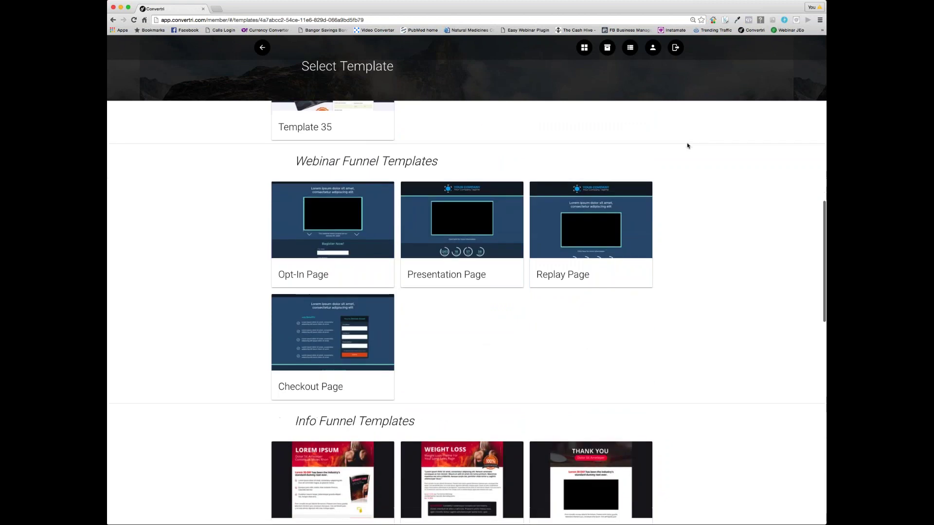
scroll(687, 146, "down", 10)
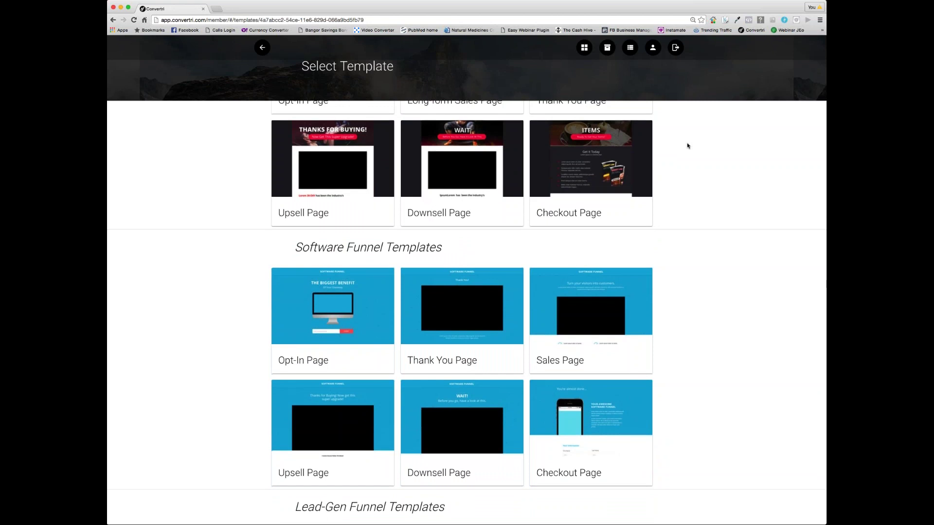
scroll(687, 145, "down", 4)
scroll(687, 146, "down", 1)
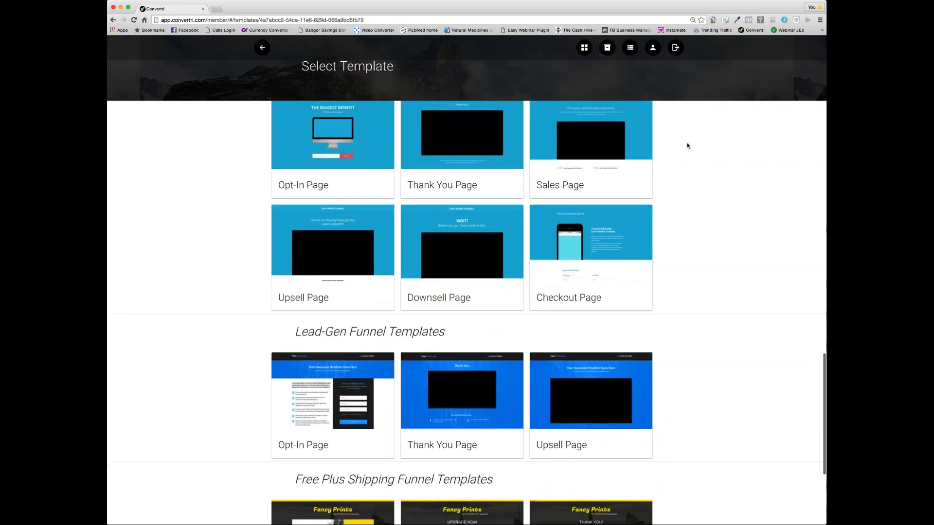
scroll(687, 145, "down", 5)
scroll(688, 146, "up", 10)
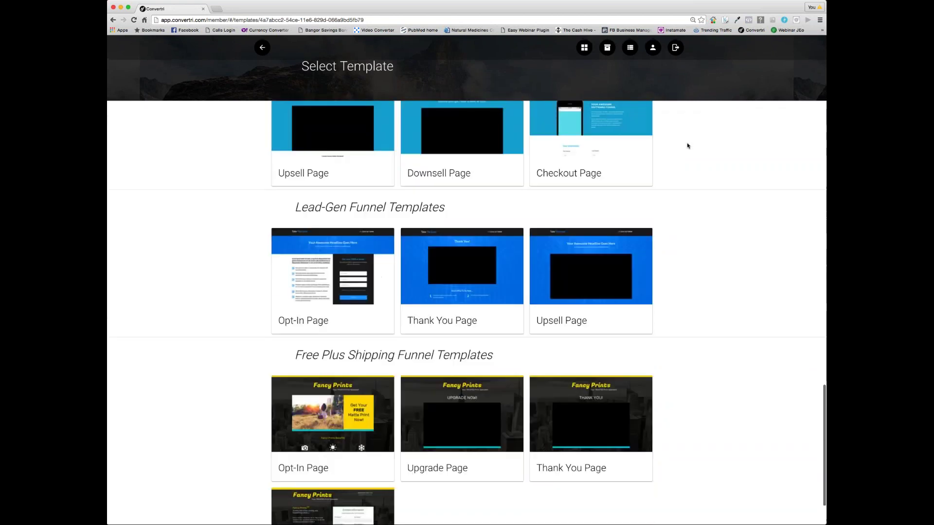
scroll(687, 146, "up", 15)
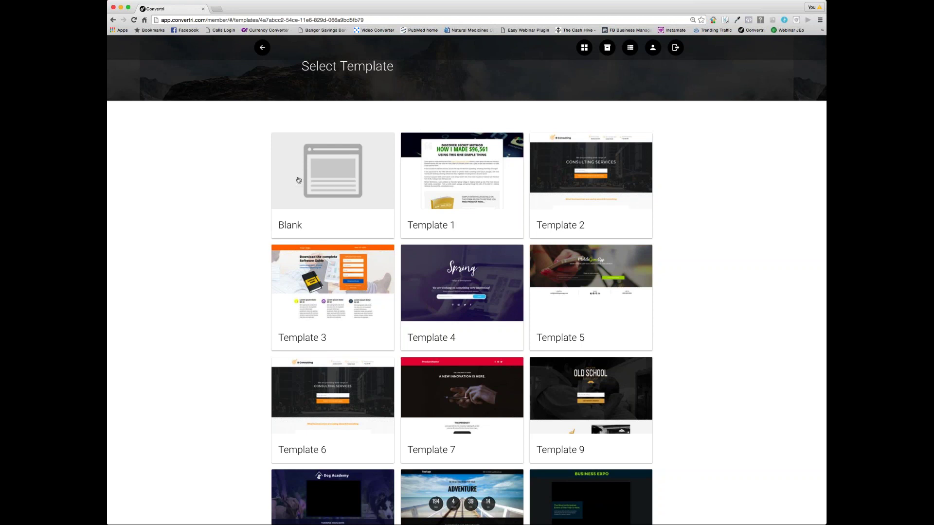
Step: Create the funnel's first page from the Blank template and name it Optin
left_click(329, 186)
left_click_drag(420, 280, 355, 275)
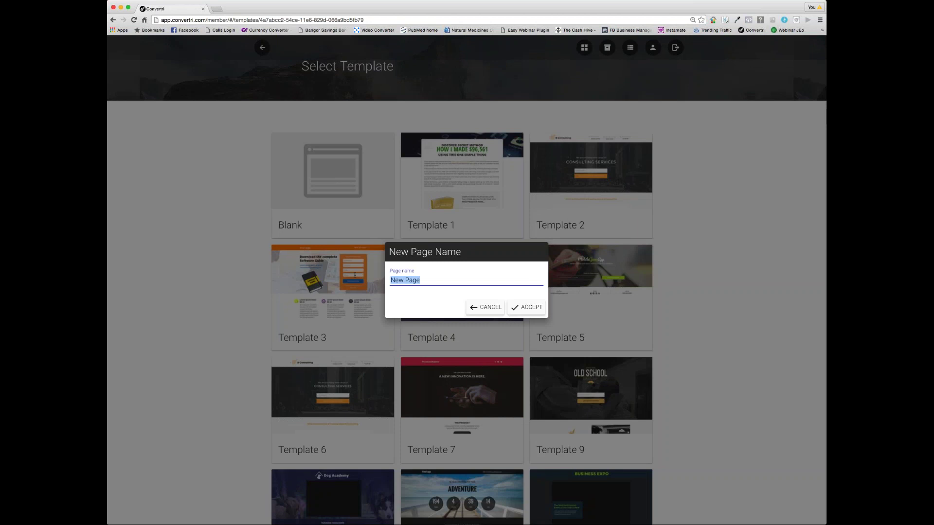
type("Optin")
left_click(530, 308)
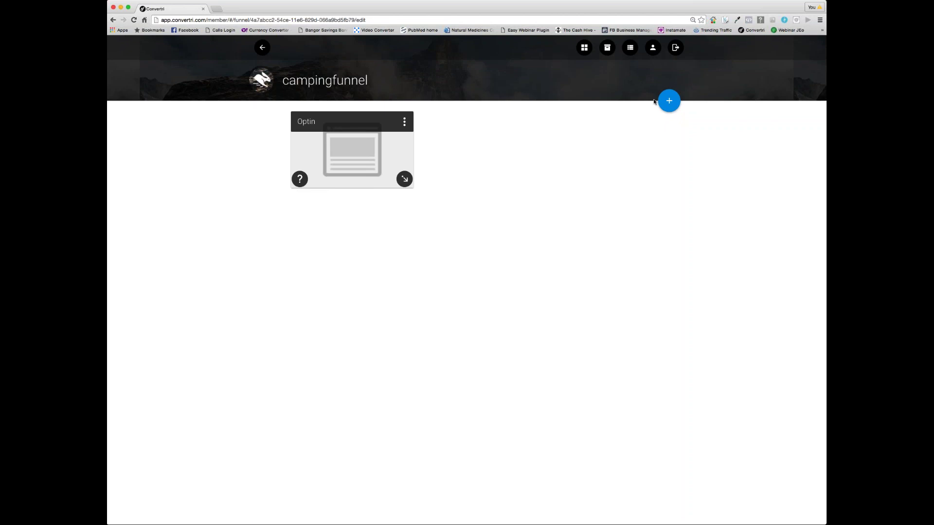
Step: Add a Blank template page named OTO1 and place it to the right of the Optin page
left_click(669, 102)
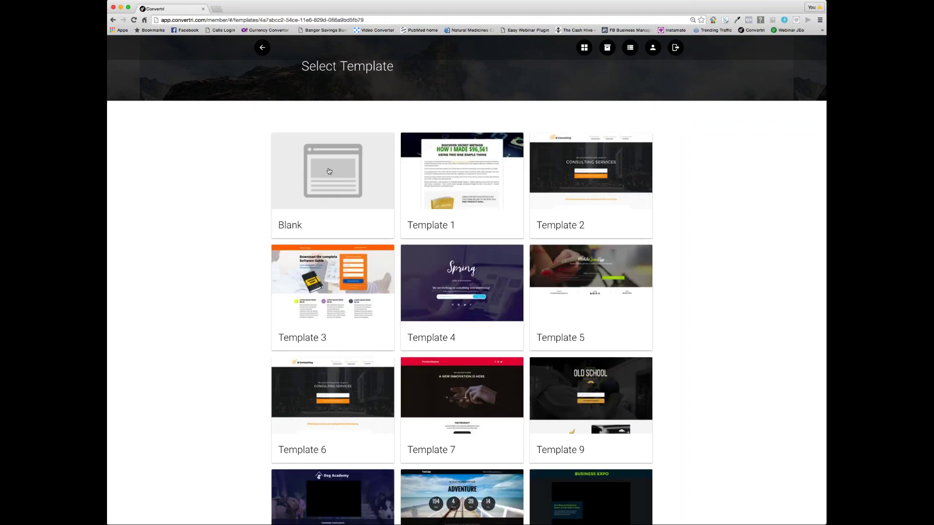
left_click(329, 171)
key("super+a")
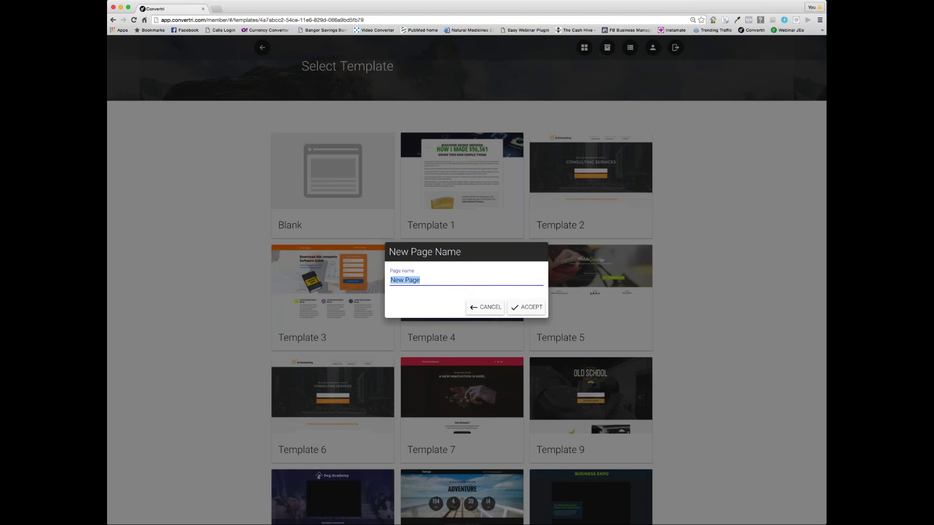
type("OTO1")
key("Return")
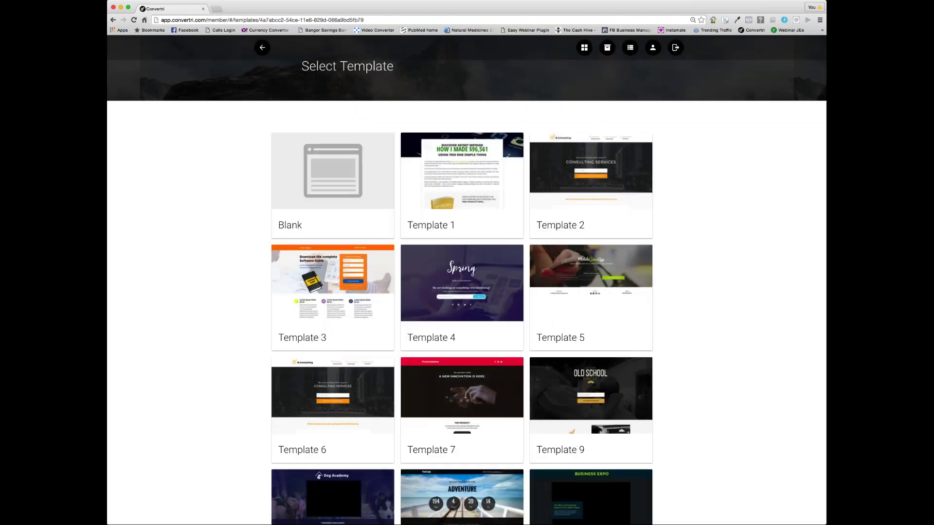
left_click_drag(368, 153, 517, 129)
Step: Add a Blank template page named OTO2 and place it directly below OTO1
left_click(669, 101)
left_click(362, 156)
key("ctrl+a")
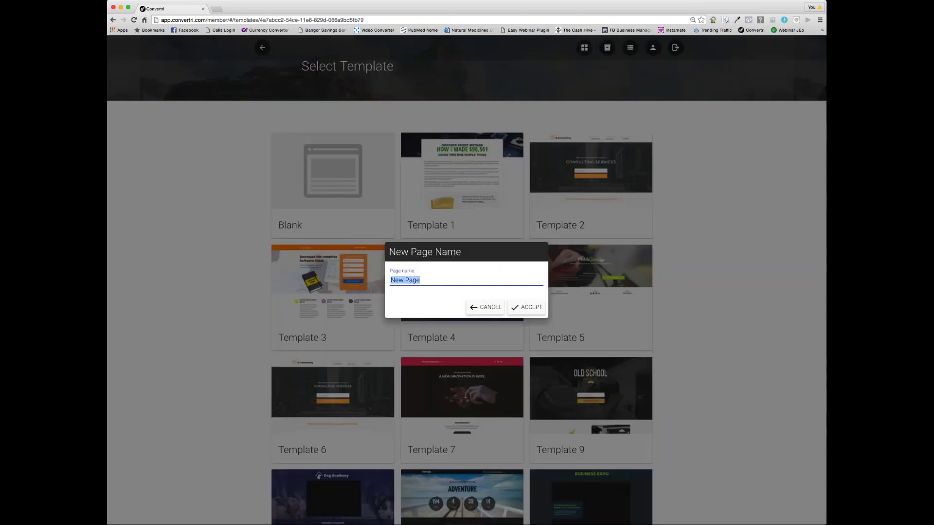
type("OTO2")
key("Return")
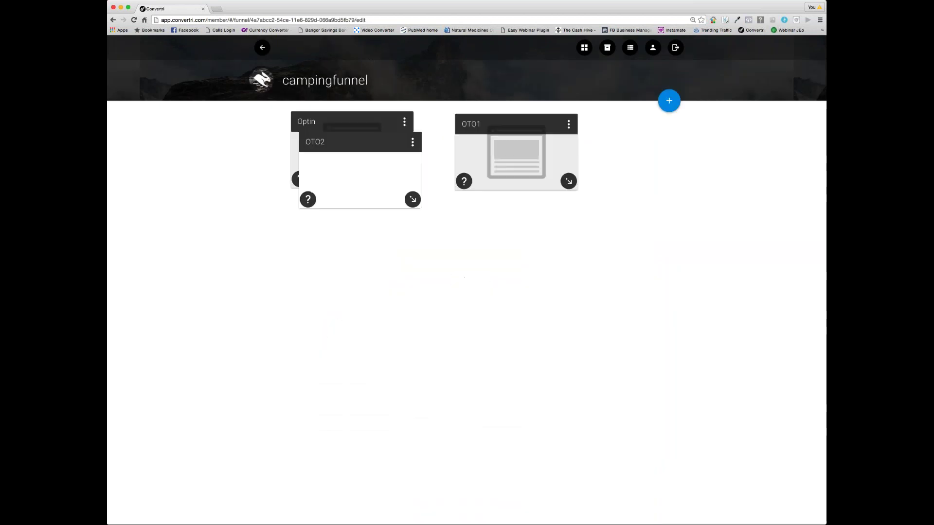
left_click_drag(364, 140, 517, 221)
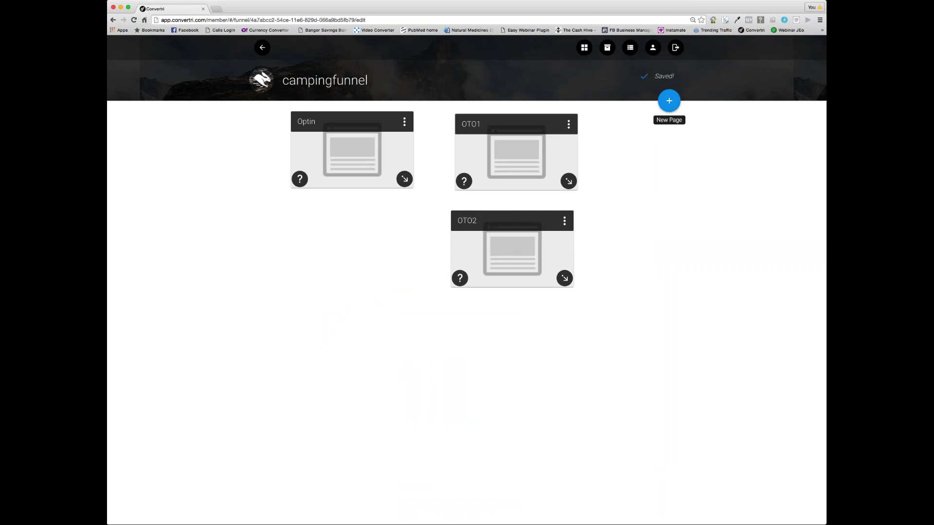
Step: Add a Blank template page named Thankyou below OTO2, and shift OTO2 slightly down to even out the spacing
left_click(670, 100)
left_click(316, 180)
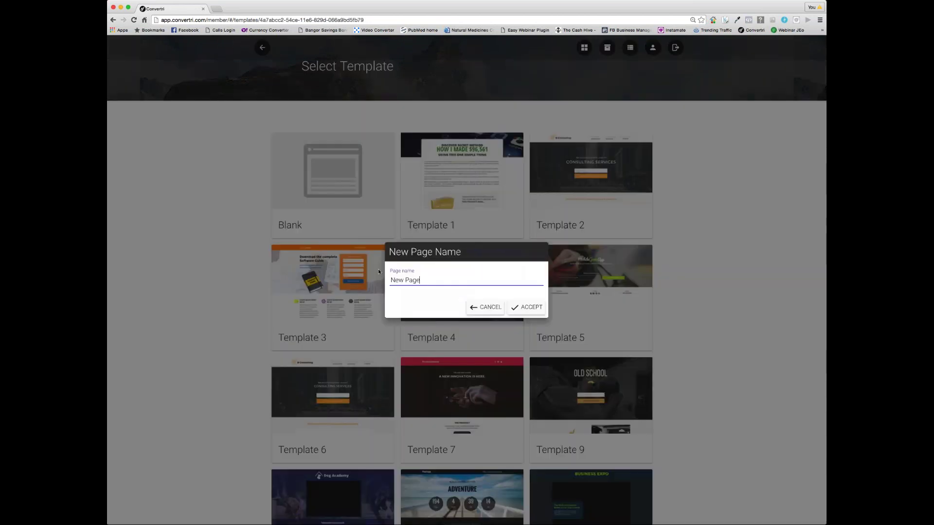
left_click_drag(420, 281, 359, 270)
type("Thankyou")
key("Return")
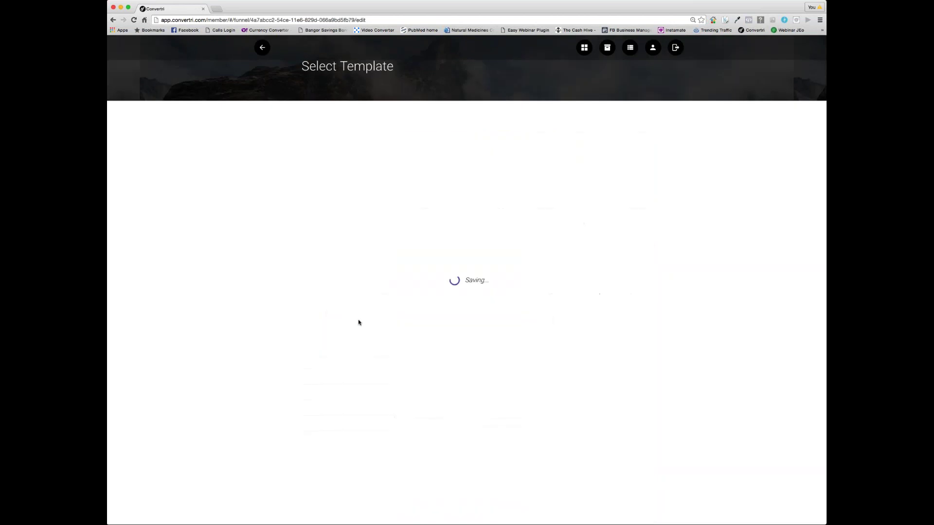
left_click_drag(367, 148, 524, 355)
left_click_drag(525, 220, 525, 233)
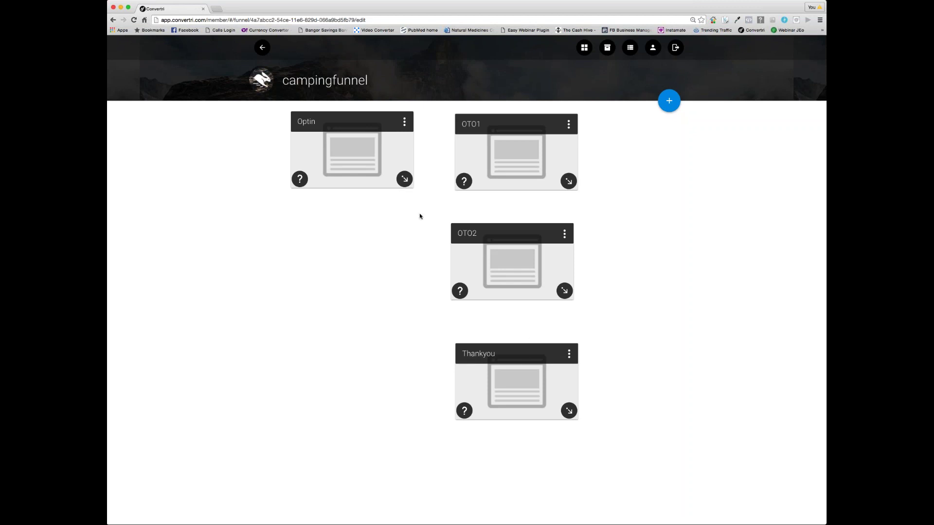
Step: Connect the funnel pages with arrows from Optin to OTO1, OTO1 to OTO2, and OTO2 to Thankyou
left_click_drag(405, 179, 490, 163)
left_click_drag(569, 184, 514, 259)
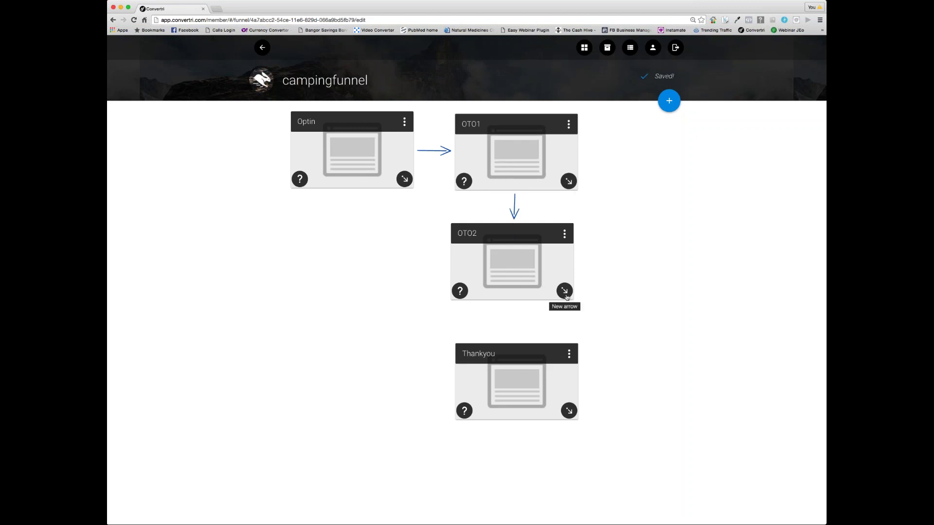
left_click_drag(564, 292, 517, 375)
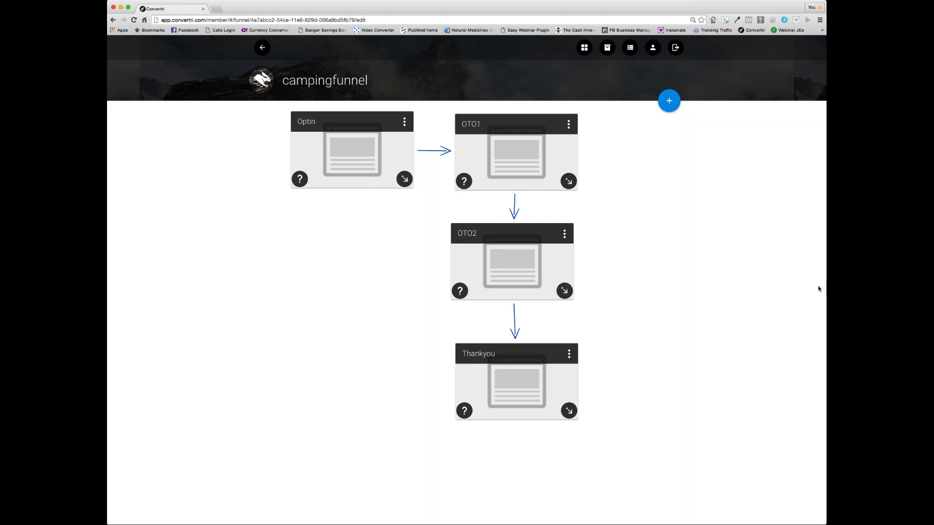
Step: Add a Blank template page named downsell below Optin and connect OTO1 to it with an arrow
left_click(670, 102)
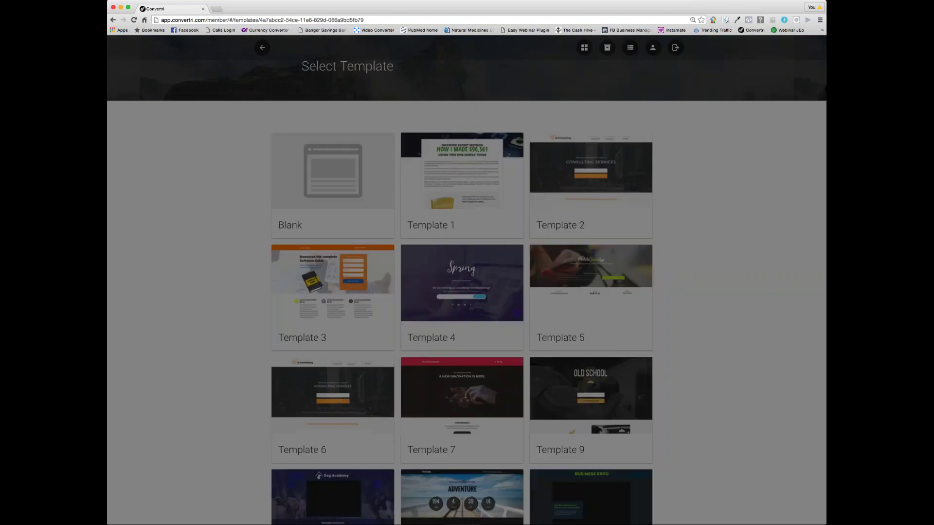
key("ctrl+a")
type("d")
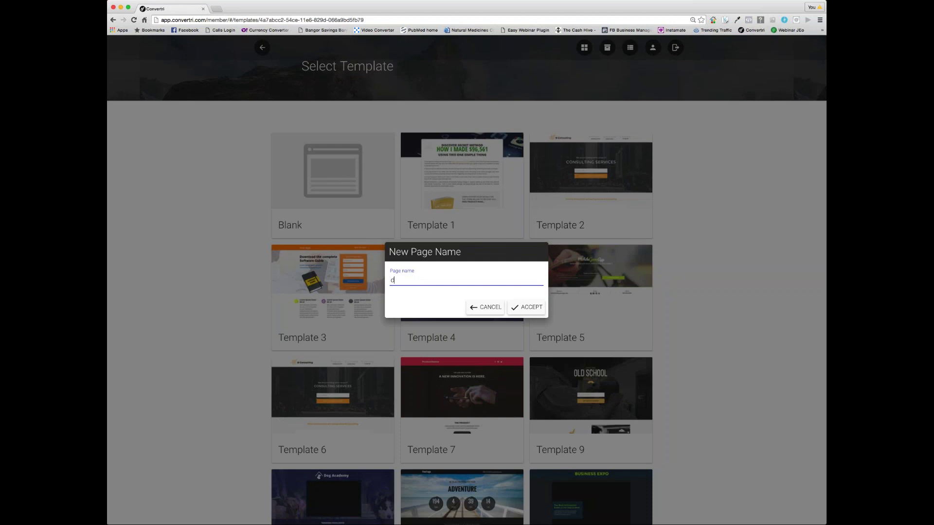
type("ownsell")
left_click(539, 307)
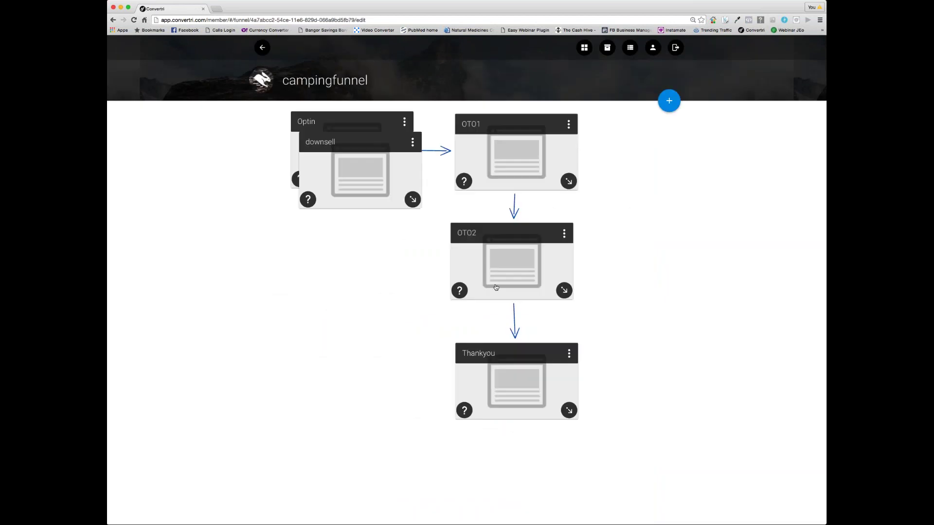
left_click_drag(387, 151, 392, 238)
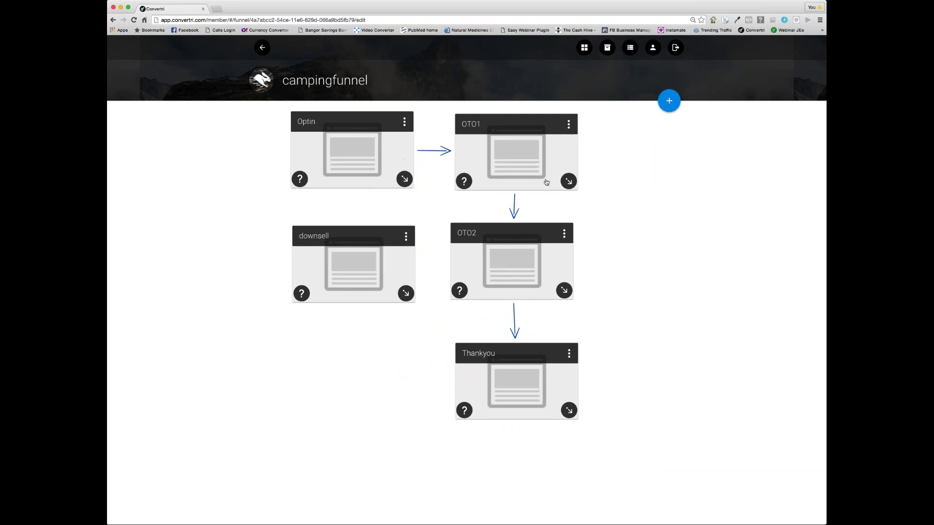
left_click_drag(570, 183, 358, 249)
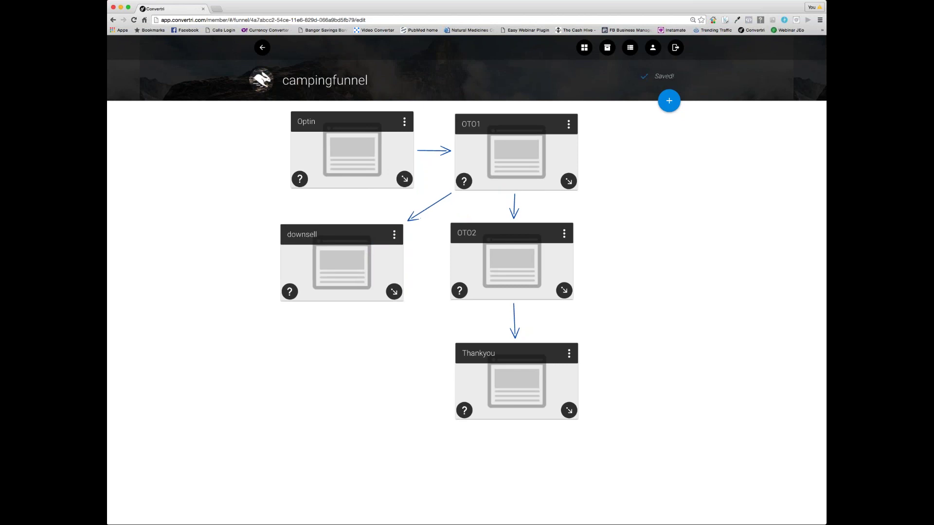
Step: Connect the downsell page to the Thankyou page with an arrow
left_click_drag(401, 297, 443, 267)
left_click_drag(394, 292, 465, 261)
left_click(429, 263)
mouse_move(563, 291)
left_mouse_down()
mouse_move(394, 268)
mouse_move(473, 365)
left_mouse_up()
Step: Delete the downsell, OTO2 and Thankyou pages from the funnel
left_click(395, 236)
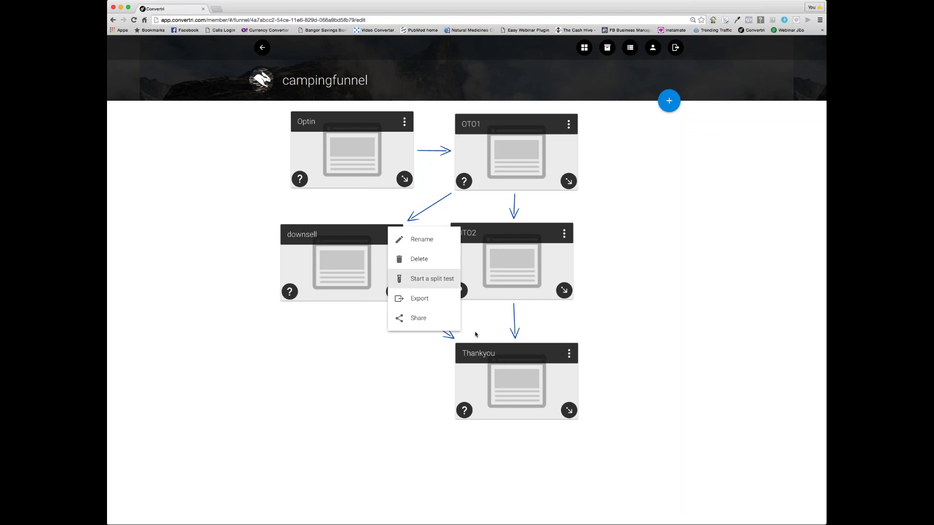
left_click(419, 262)
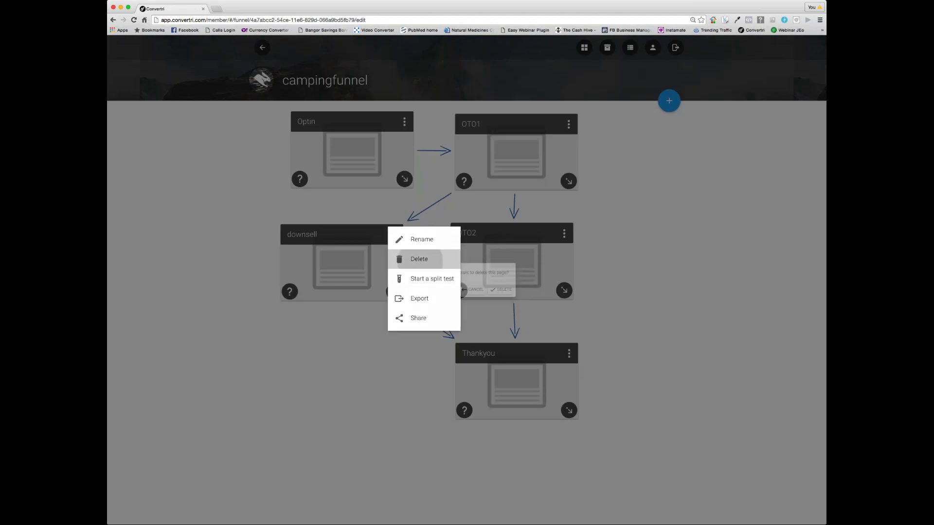
left_click(515, 293)
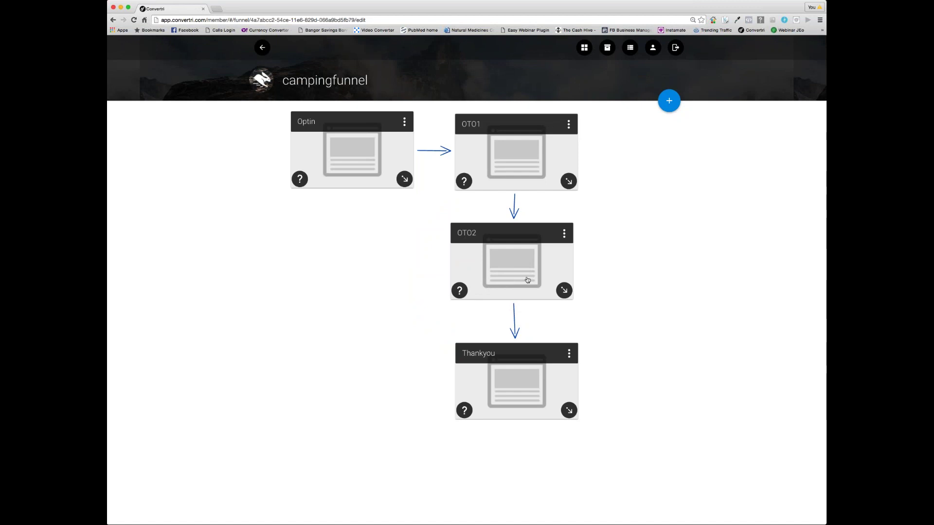
left_click(564, 234)
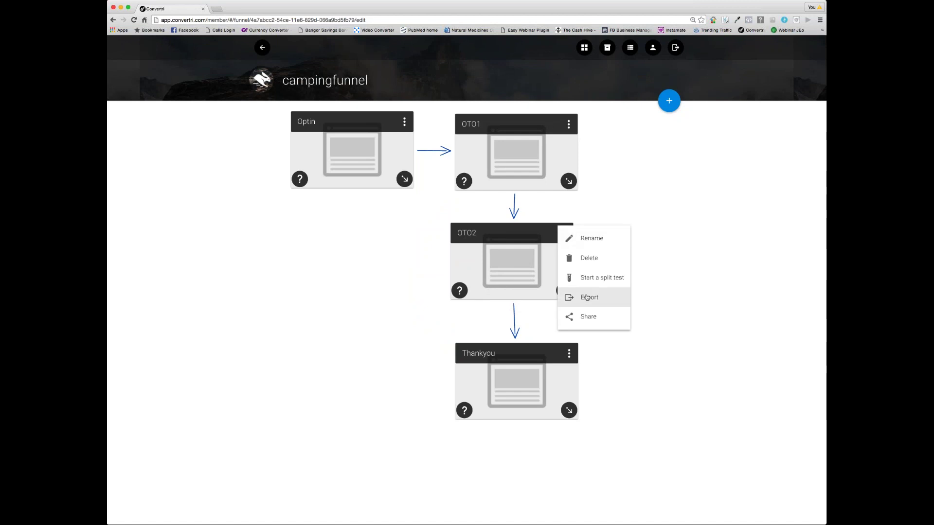
left_click(588, 259)
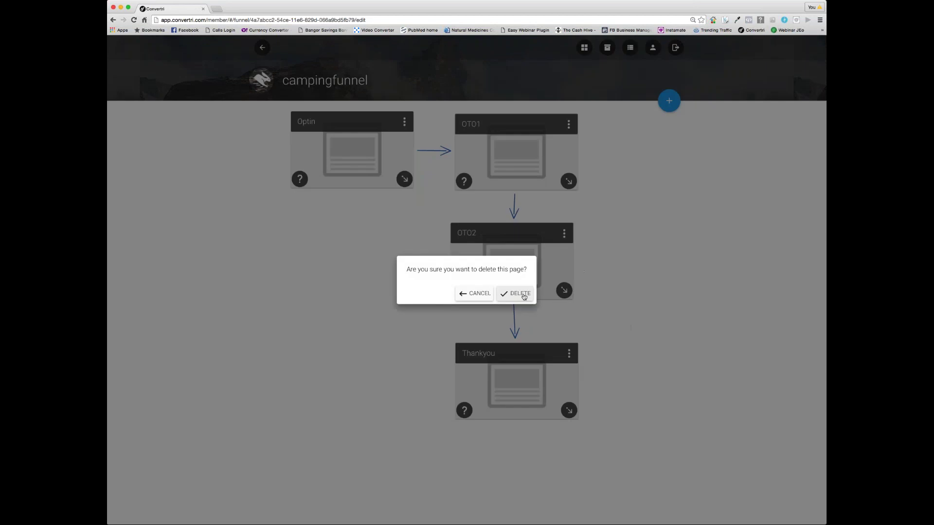
left_click(508, 290)
left_click(569, 353)
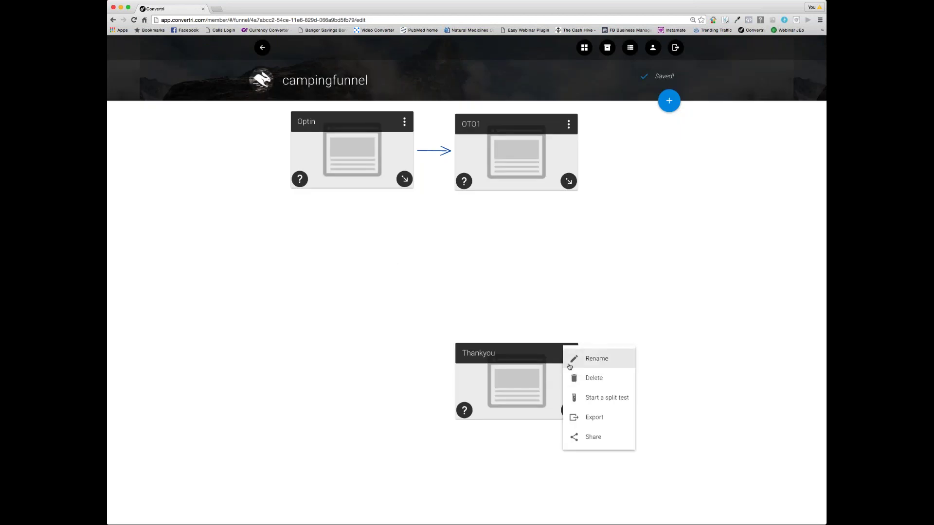
left_click(589, 375)
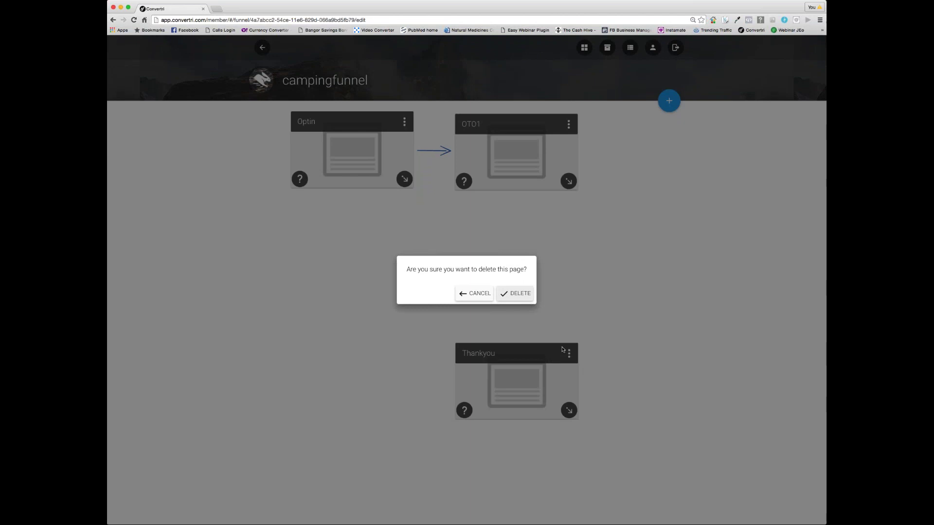
left_click(515, 293)
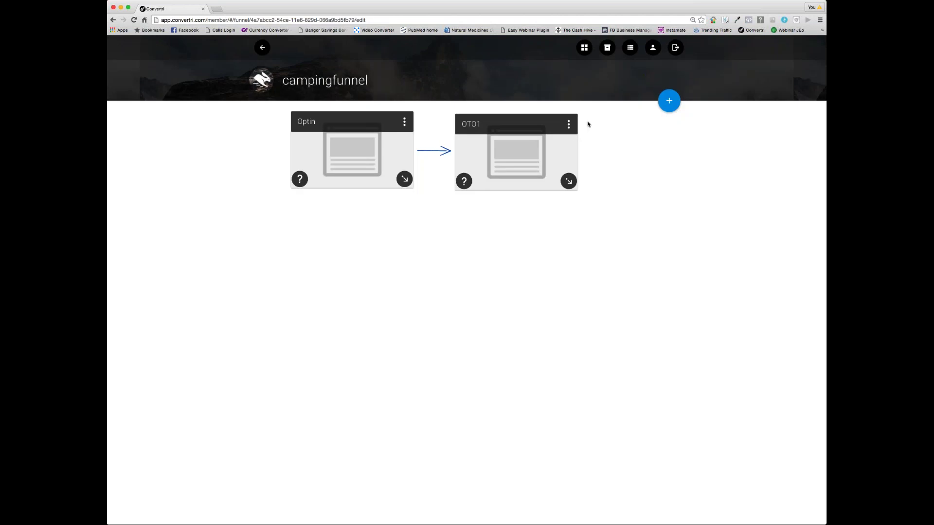
Step: Look at the JSON and HTML export choices and the other page actions for OTO1, without exporting
left_click(568, 124)
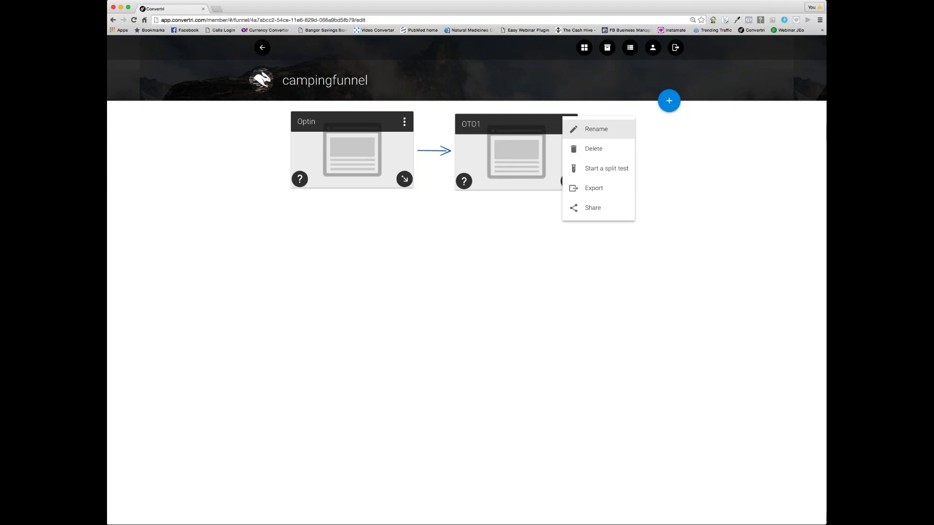
left_click(602, 189)
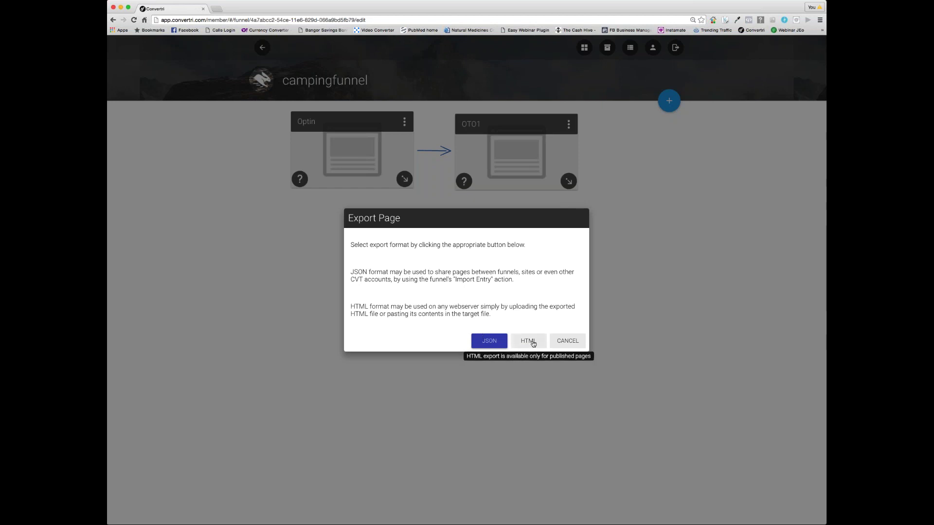
left_click(566, 343)
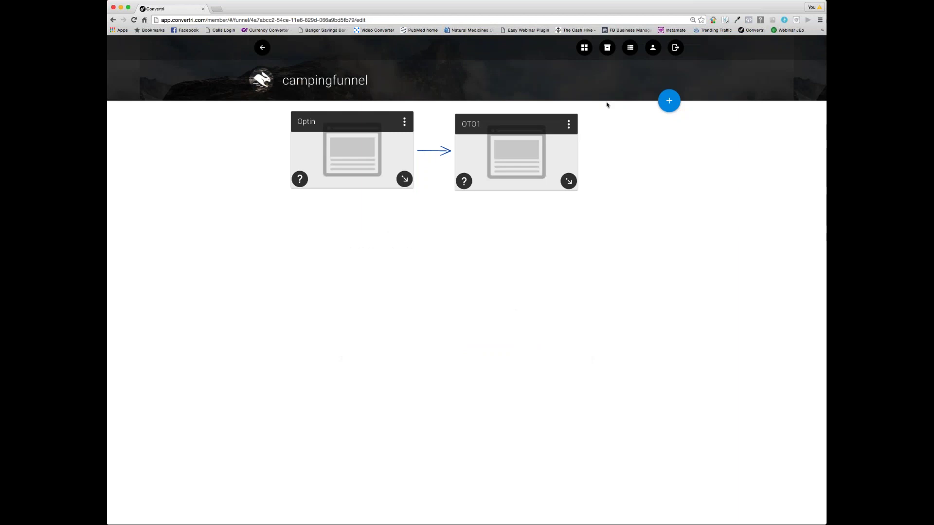
left_click(569, 125)
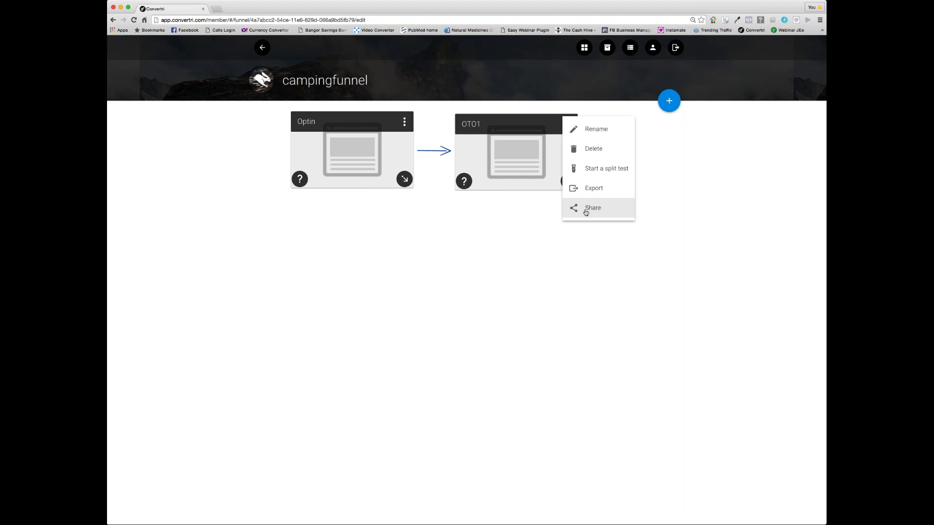
left_click(478, 278)
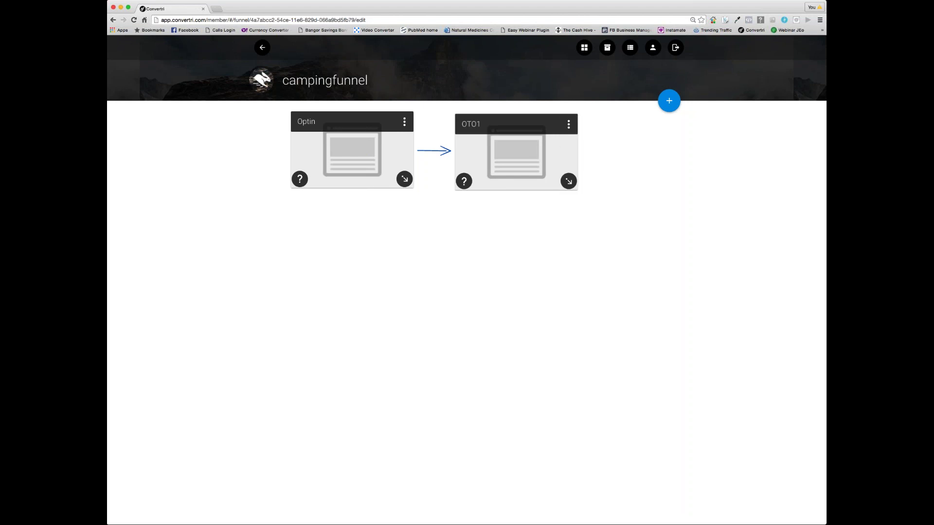
Step: Open the Optin page in the page editor
left_click(335, 148)
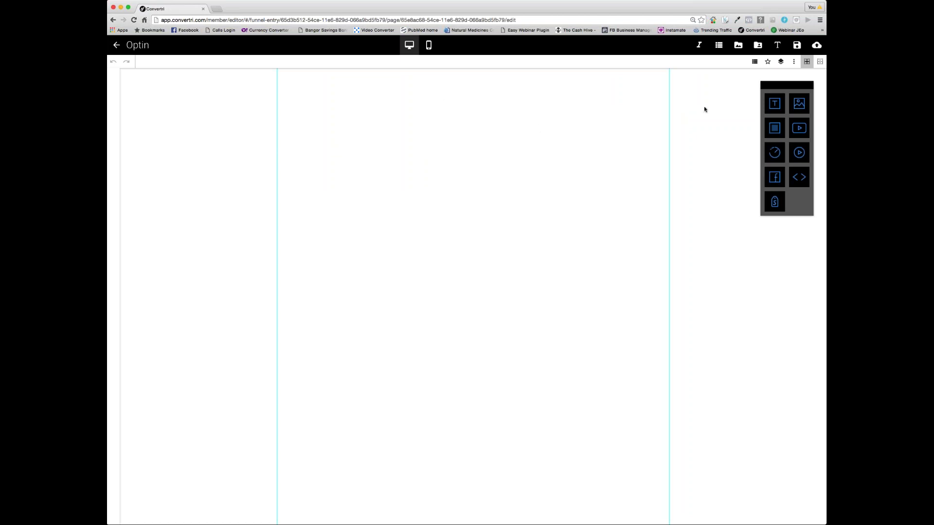
Step: Try bigstock-Camping-In-Mountains-95135507.jpg as the Optin page's background image, remove it again and close the page properties
left_click(736, 47)
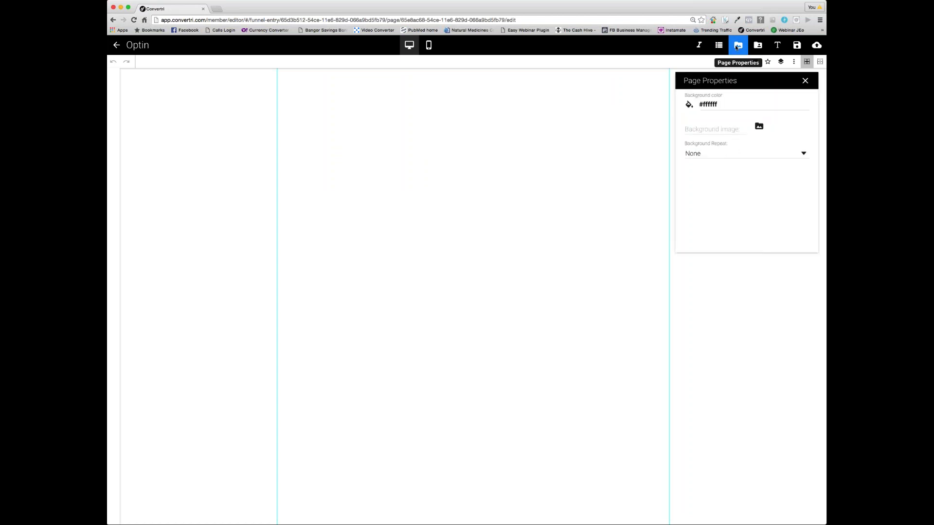
left_click(751, 126)
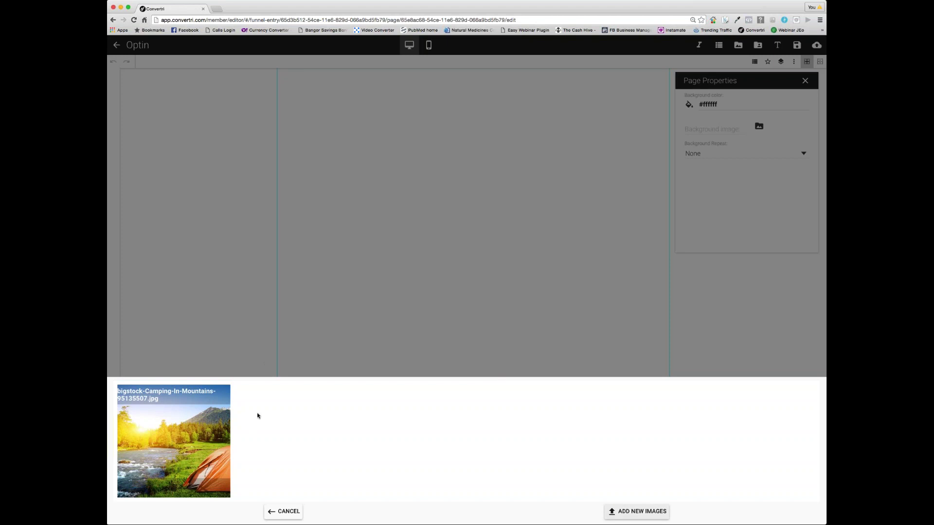
left_click(188, 436)
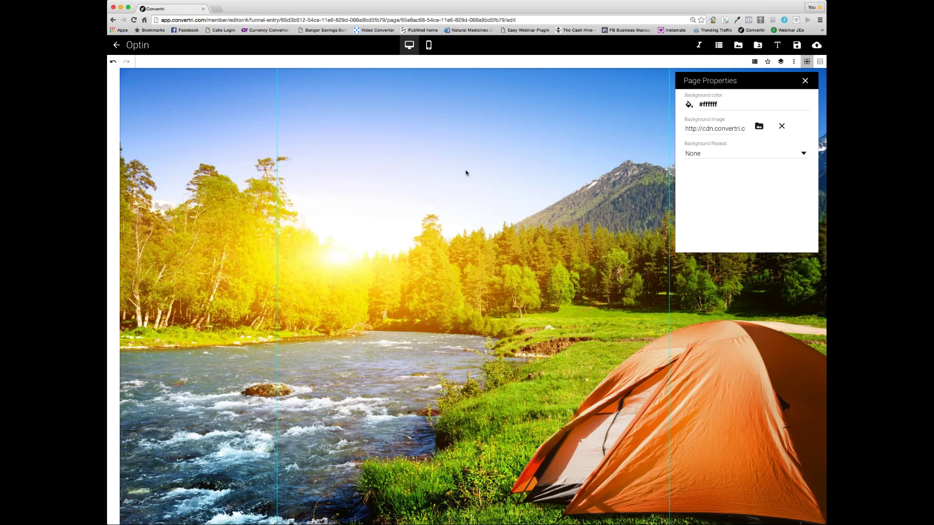
left_click(781, 126)
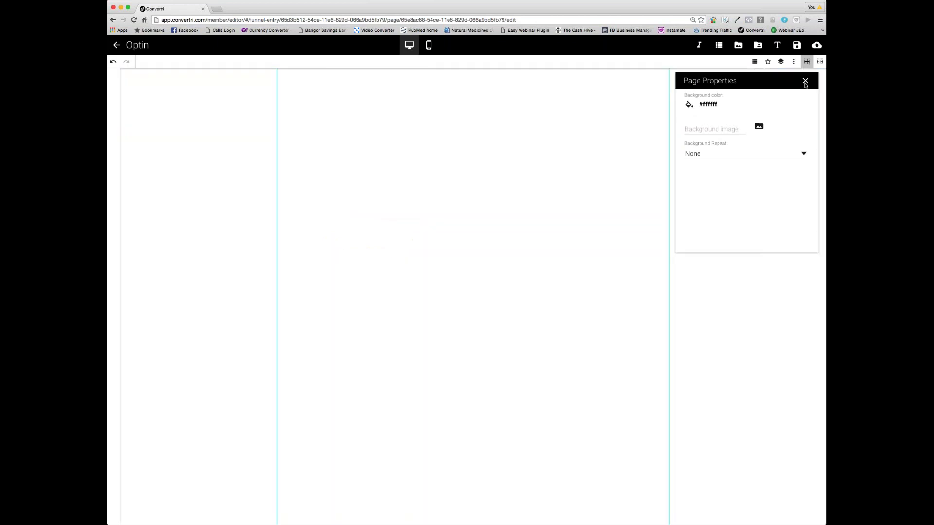
left_click(805, 82)
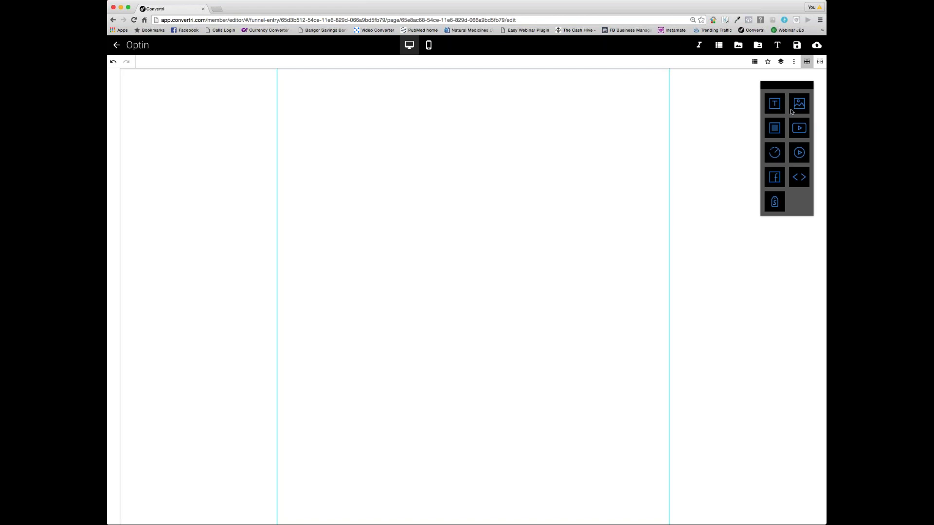
Step: Add the image bigstock-Camping-In-Mountains-95135507.jpg to the page and position it against the page's upper edge, roughly centred between the guides
left_click_drag(799, 106, 420, 135)
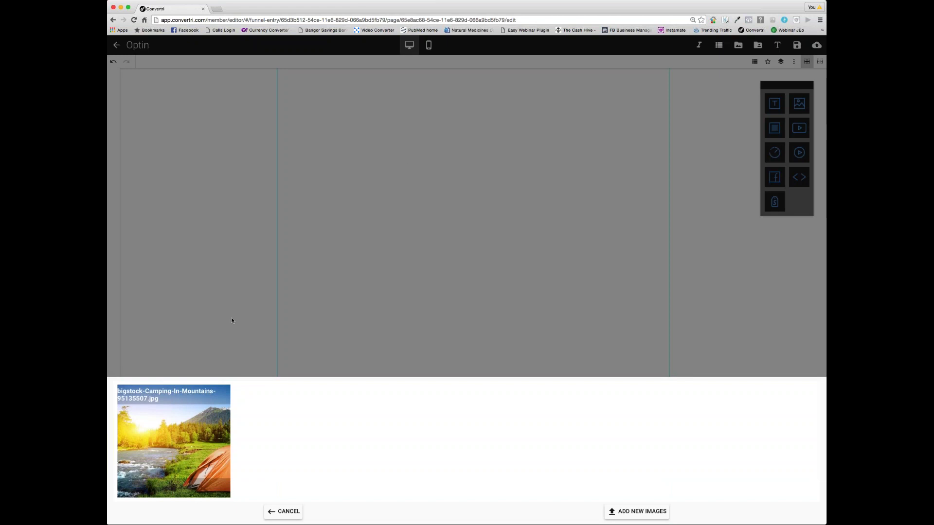
left_click(204, 420)
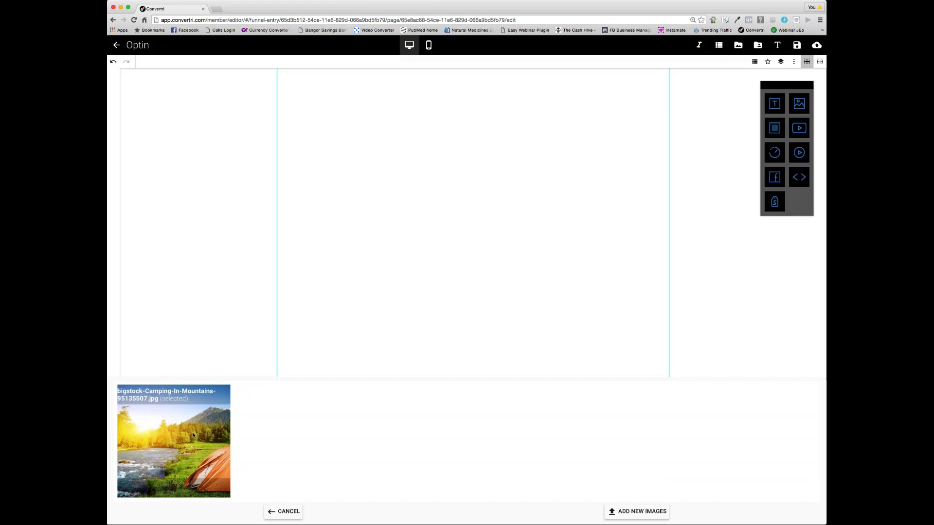
left_click_drag(604, 245, 515, 213)
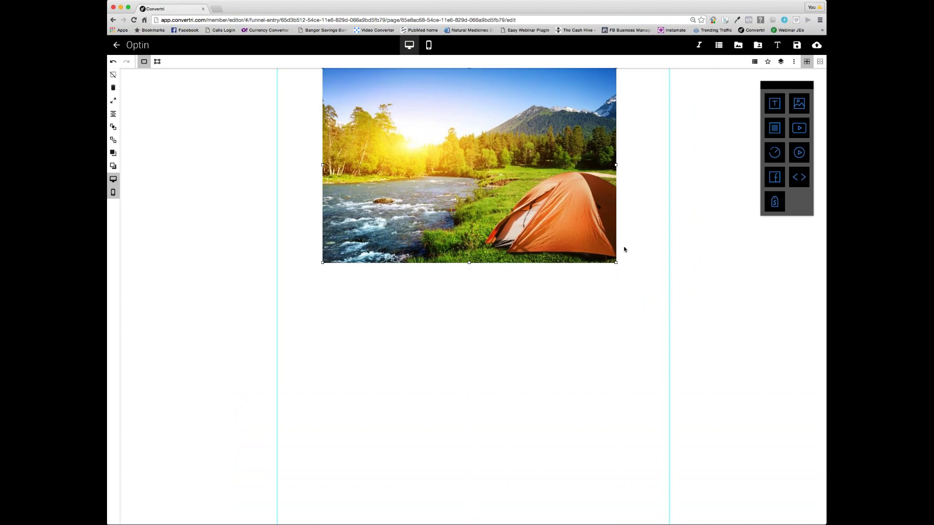
left_click_drag(598, 233, 602, 234)
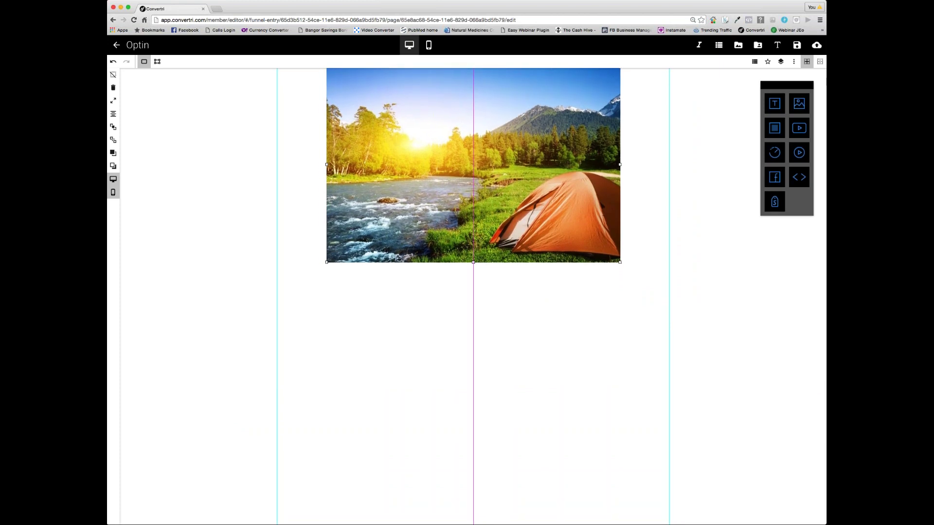
left_click_drag(475, 190, 480, 190)
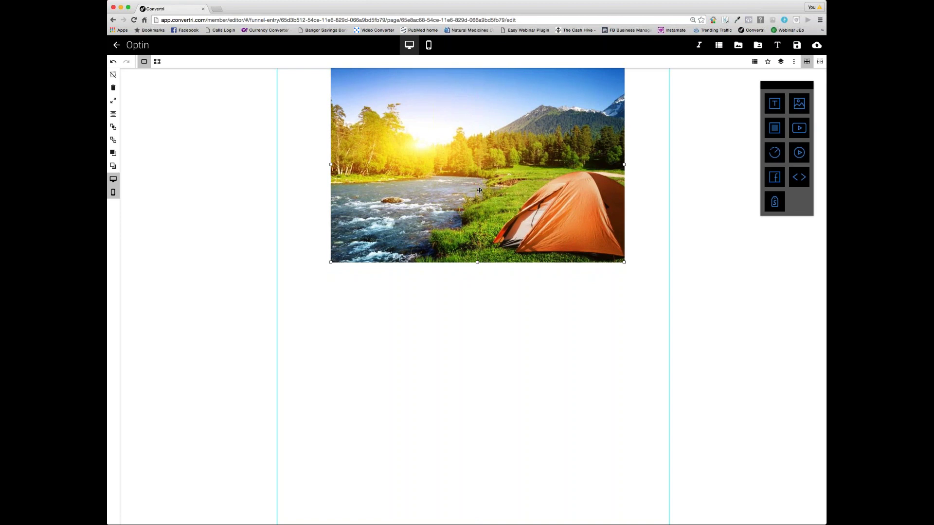
Step: Expand the camping image to full page width and increase its height until the whole tent shows
left_click(113, 102)
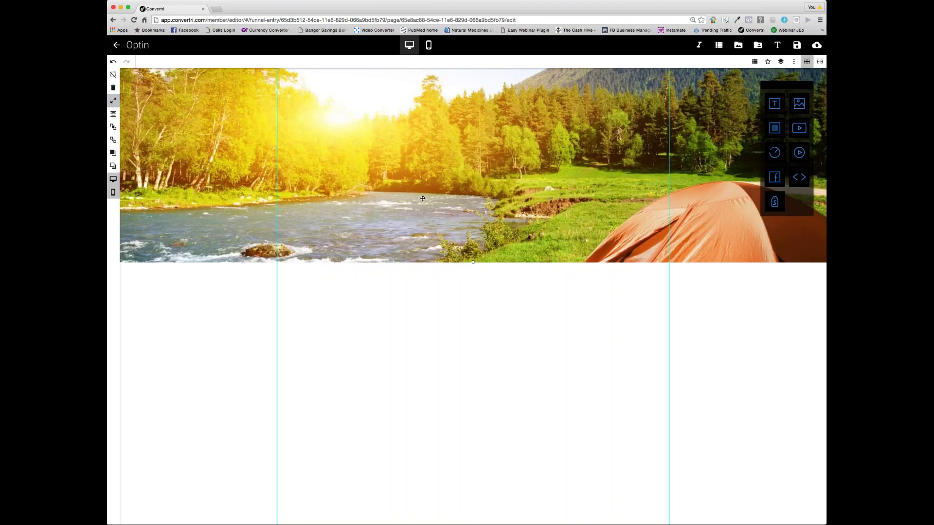
left_click_drag(422, 198, 473, 494)
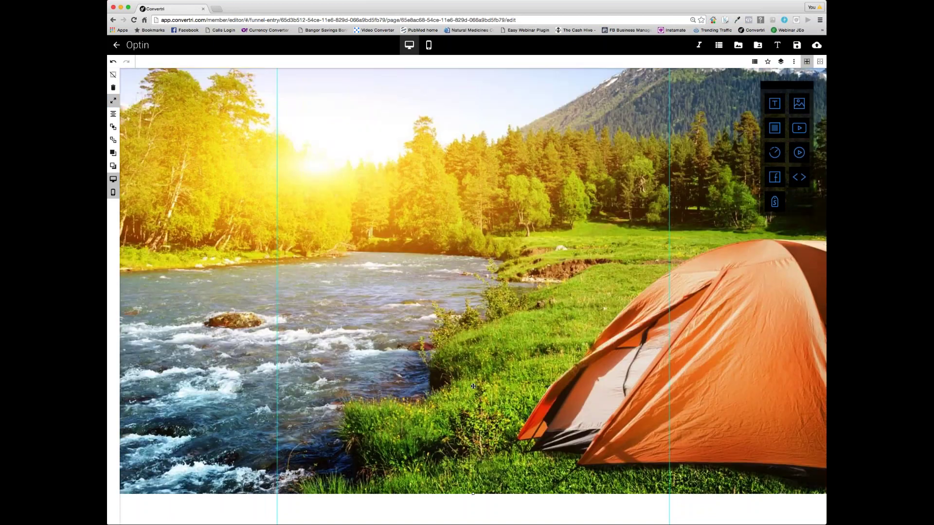
left_click_drag(473, 386, 472, 385)
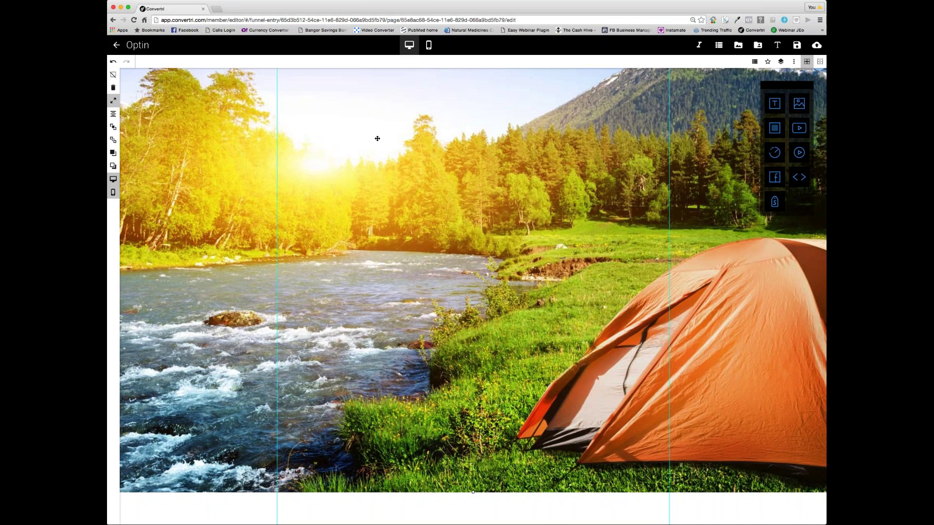
Step: Place a panel over the tent in the camping image, and delete that panel
scroll(507, 173, "down", 1)
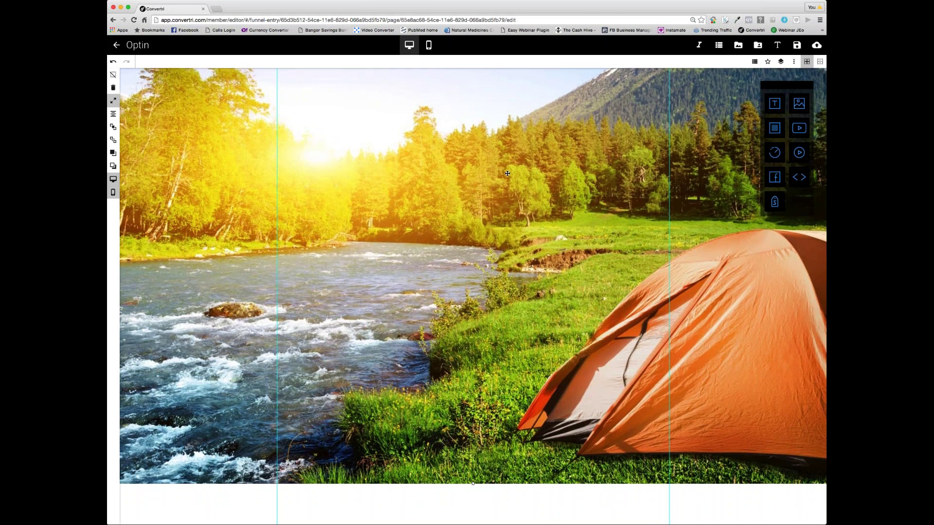
scroll(508, 173, "down", 10)
scroll(507, 174, "up", 5)
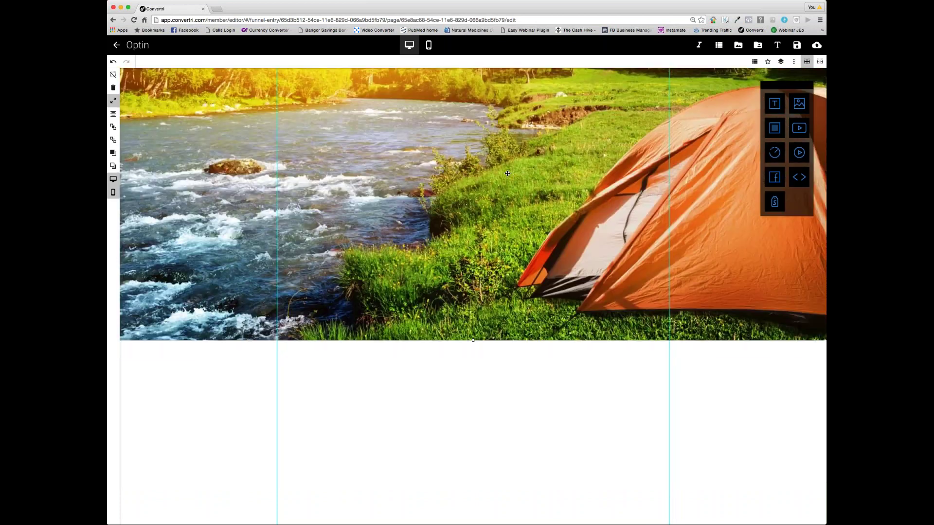
scroll(507, 174, "up", 2)
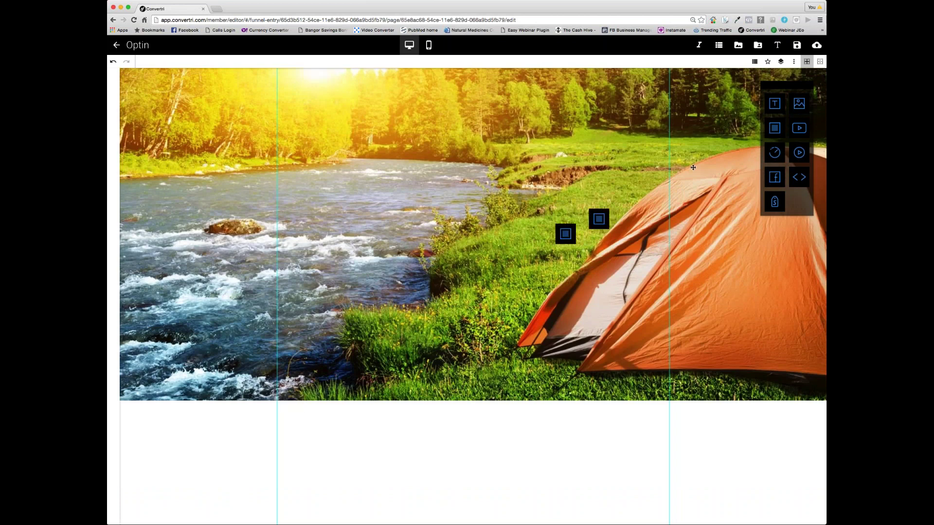
left_click_drag(775, 127, 647, 154)
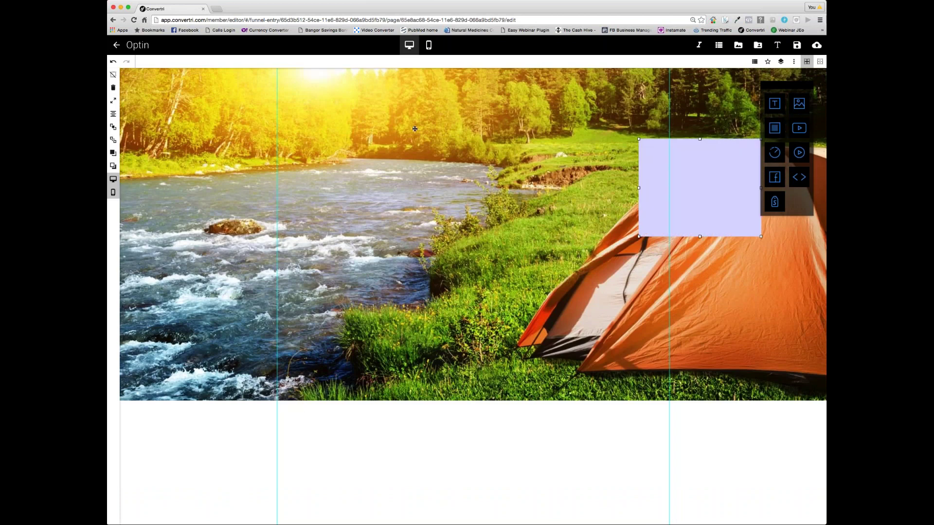
left_click(114, 88)
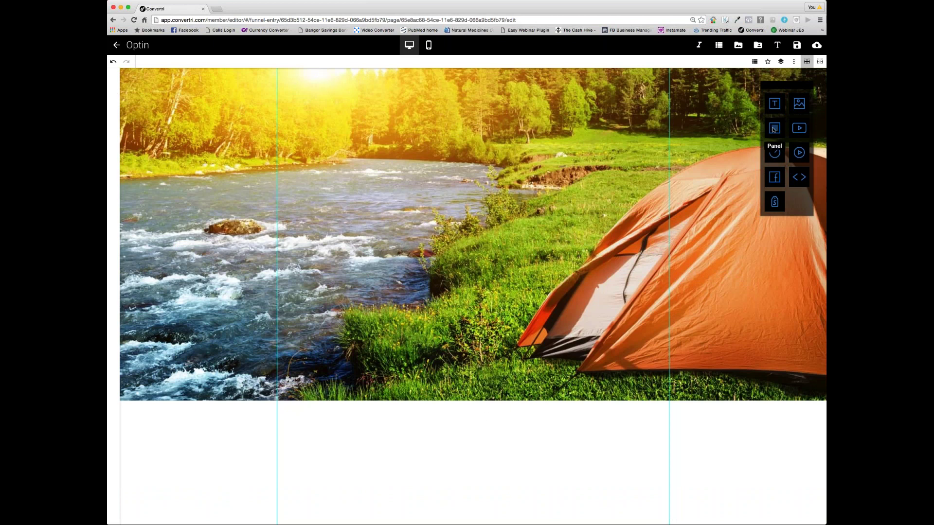
Step: Add a panel beneath the camping image, expand it to full page width and reduce its height slightly
left_click_drag(775, 128, 399, 428)
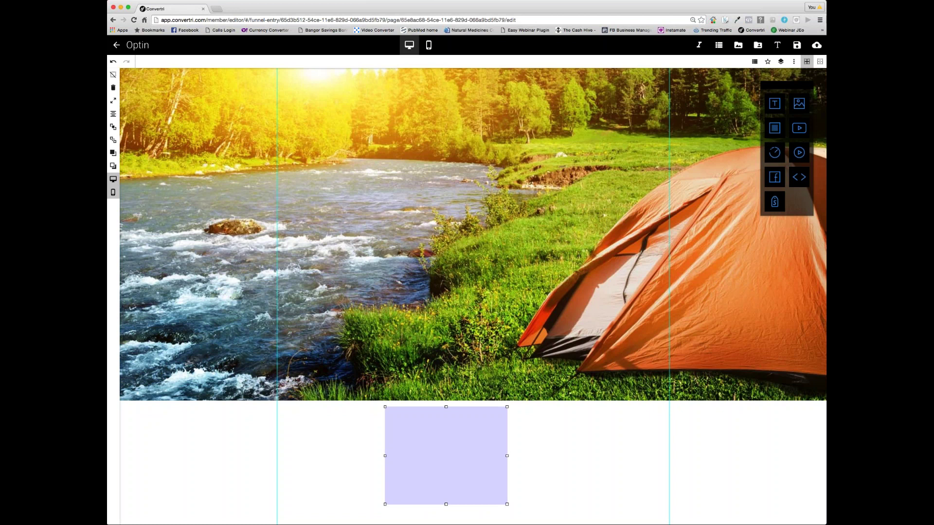
left_click(113, 101)
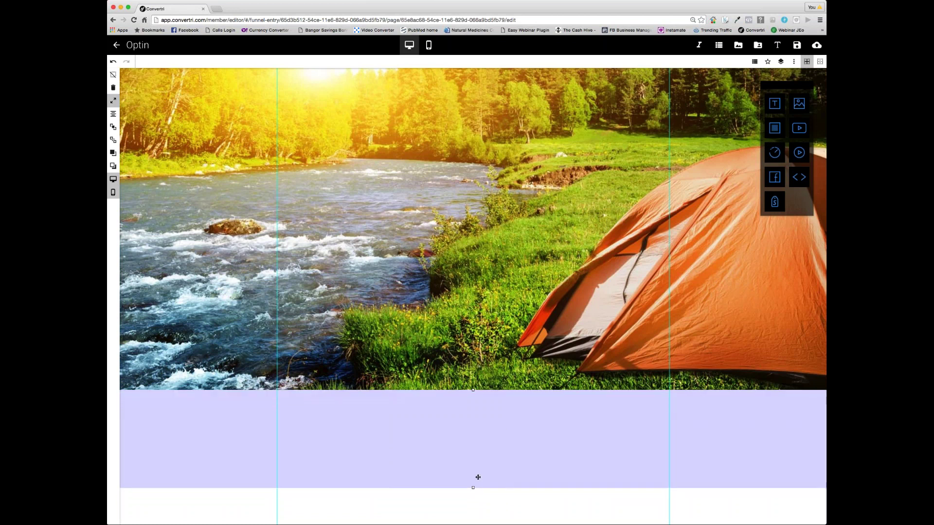
left_click_drag(472, 488, 473, 465)
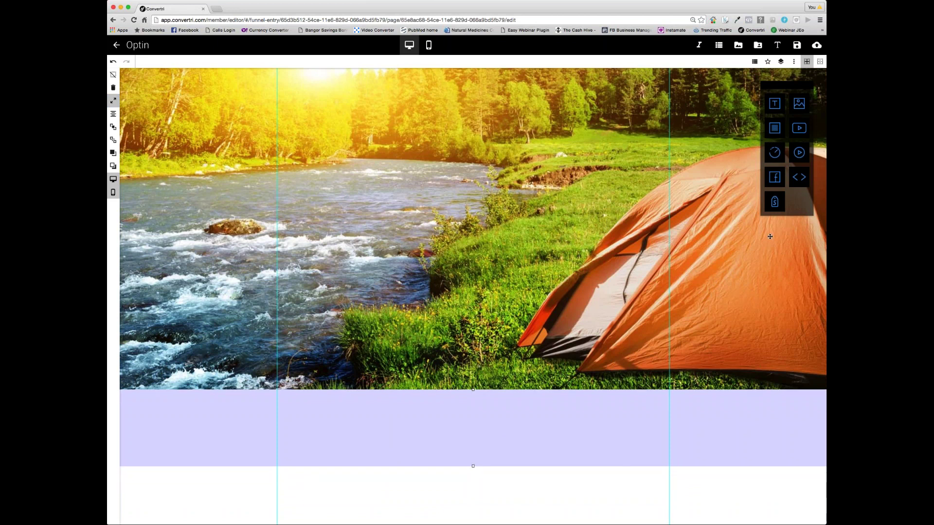
Step: Change the full-width panel's background colour to dark grey, rgb(62, 62, 65)
left_click(794, 62)
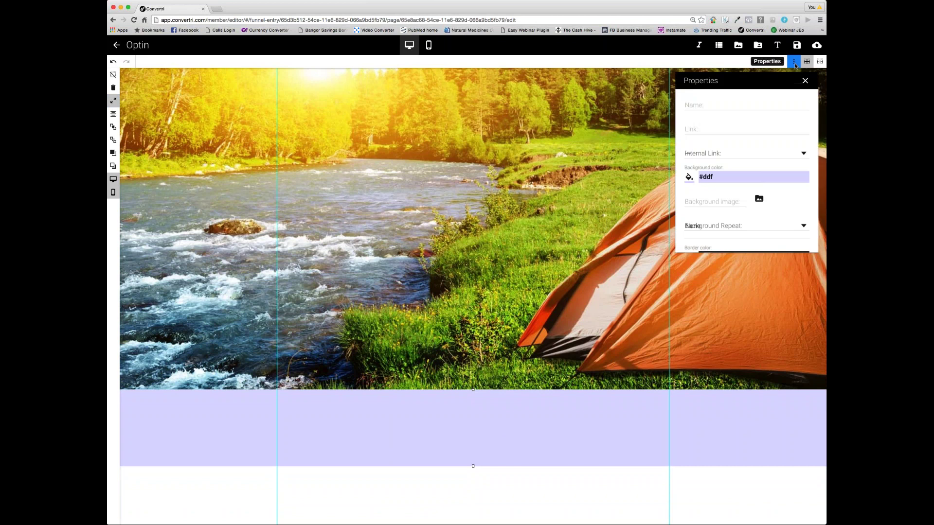
left_click(688, 177)
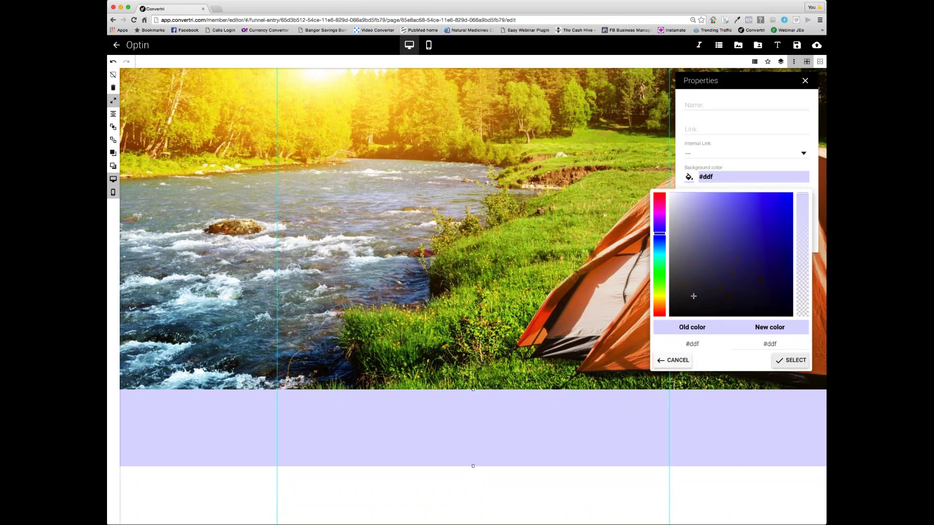
left_click(674, 285)
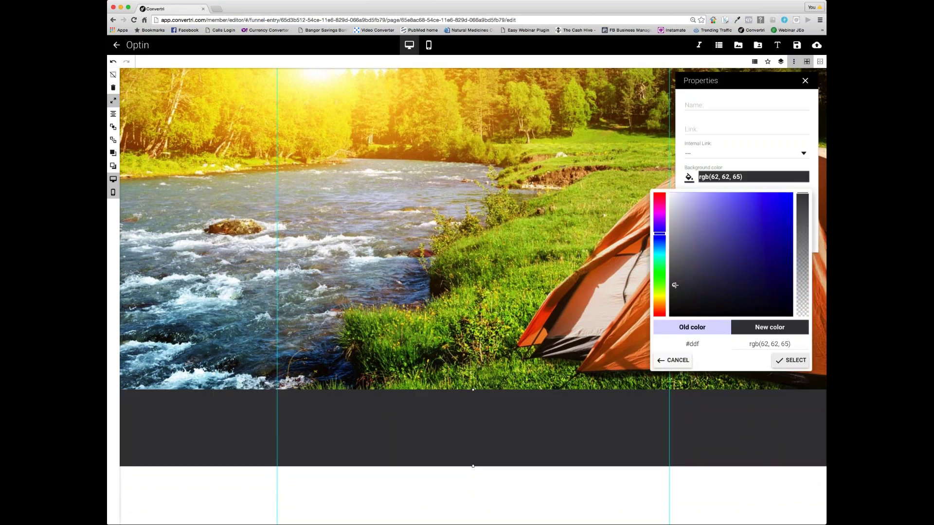
left_click(461, 319)
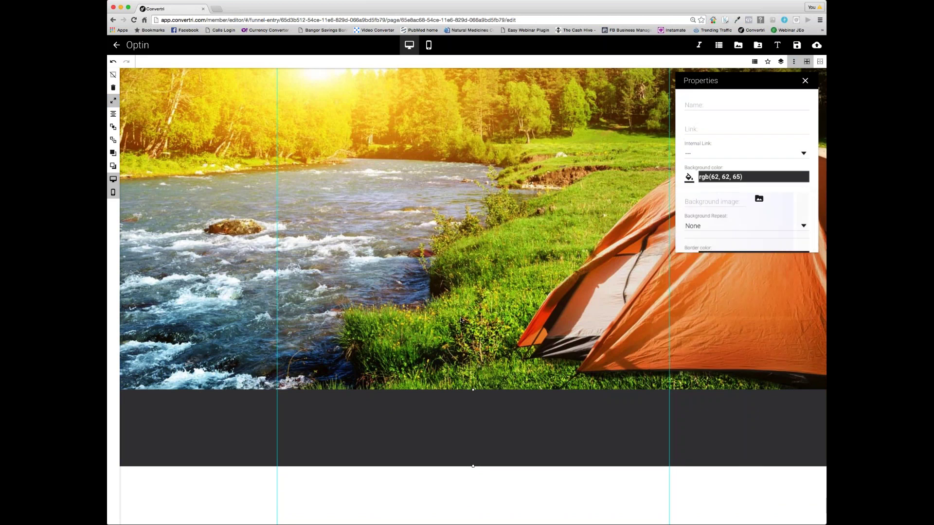
Step: Reduce the height of the dark grey panel beneath the camping image slightly from its lower edge and close its properties
scroll(429, 272, "up", 5)
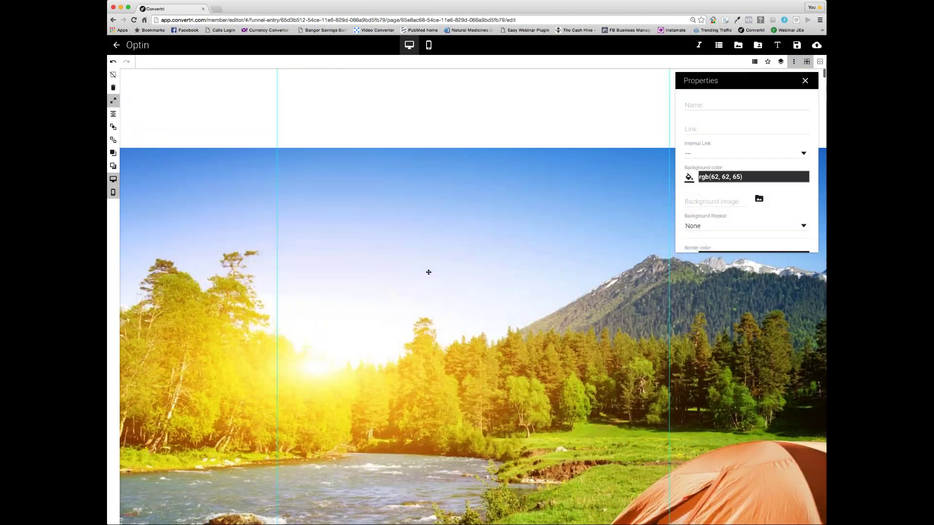
scroll(428, 272, "down", 1)
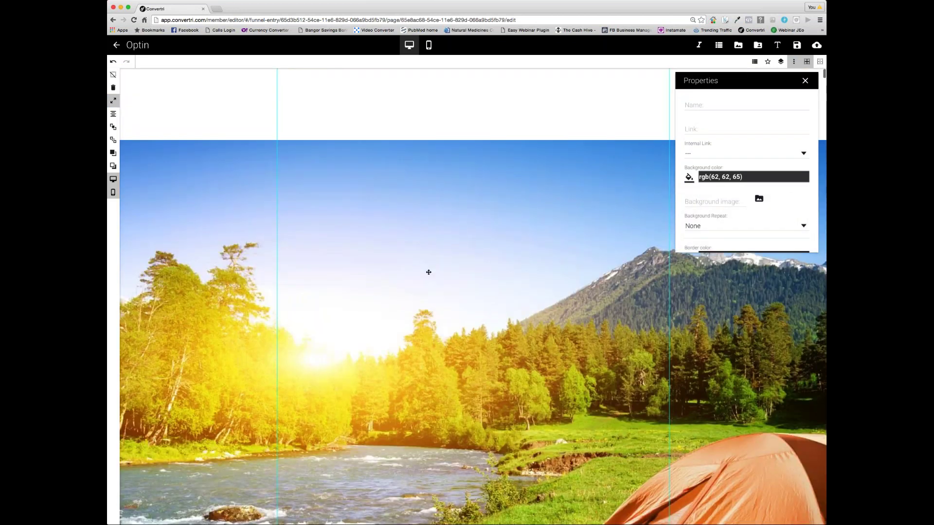
scroll(429, 272, "down", 5)
scroll(431, 271, "down", 1)
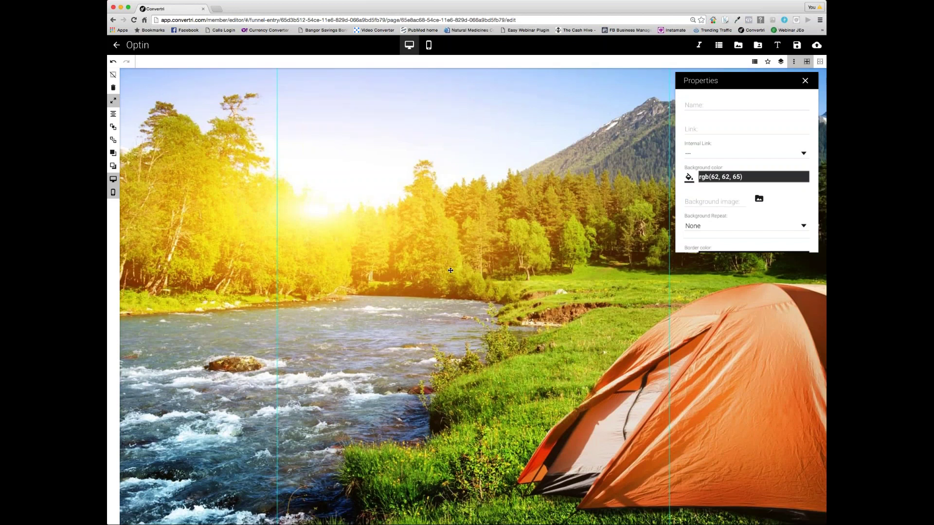
scroll(454, 269, "down", 4)
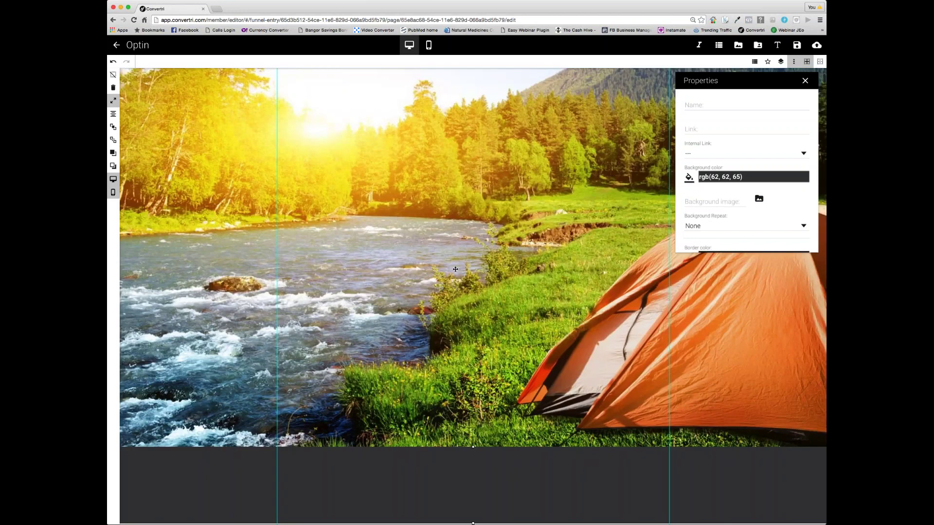
scroll(455, 269, "up", 2)
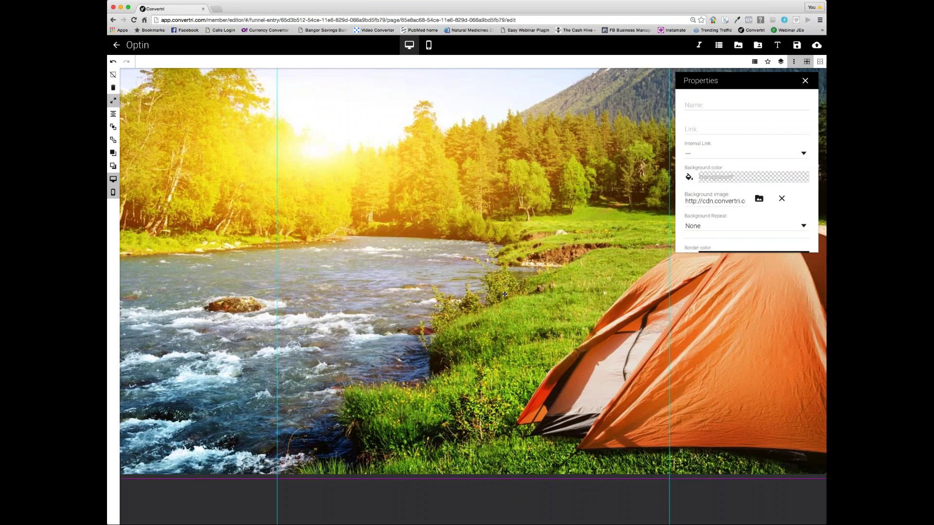
scroll(504, 294, "down", 2)
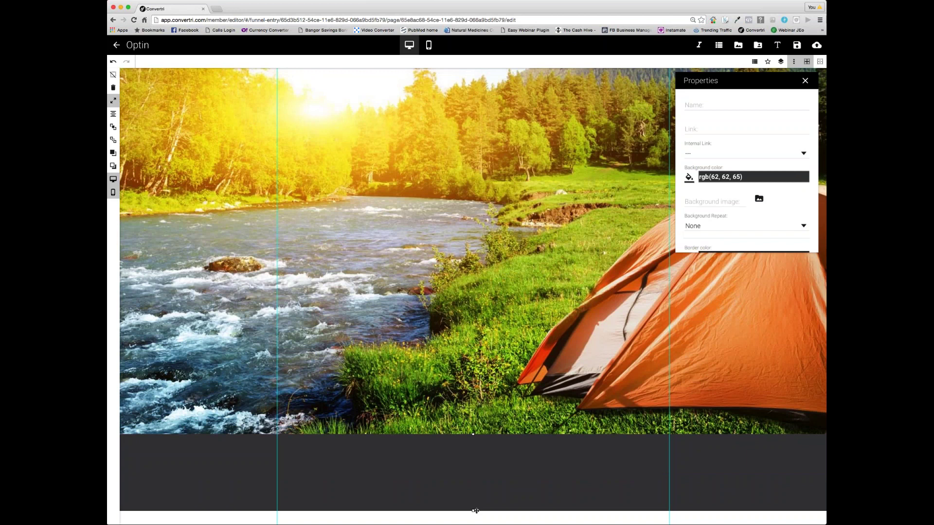
left_click_drag(473, 510, 474, 504)
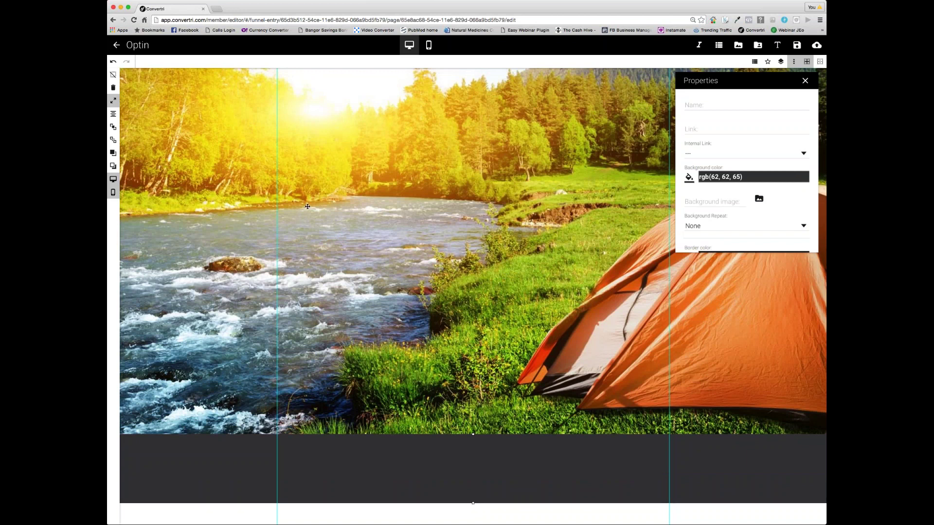
left_click(804, 80)
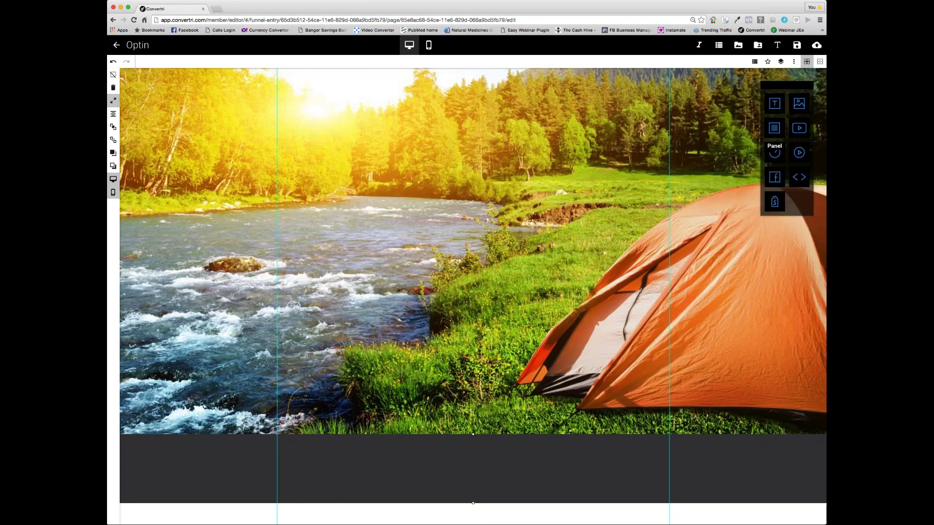
Step: Place a new panel over the upper middle of the camping image and set its background to translucent black, rgba(0, 0, 0, 0.64)
left_click_drag(775, 128, 404, 139)
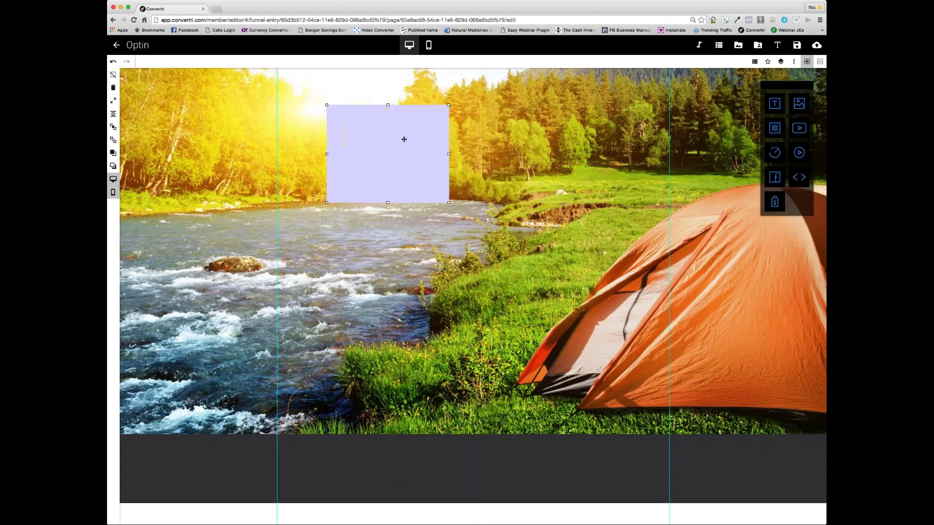
left_click(793, 62)
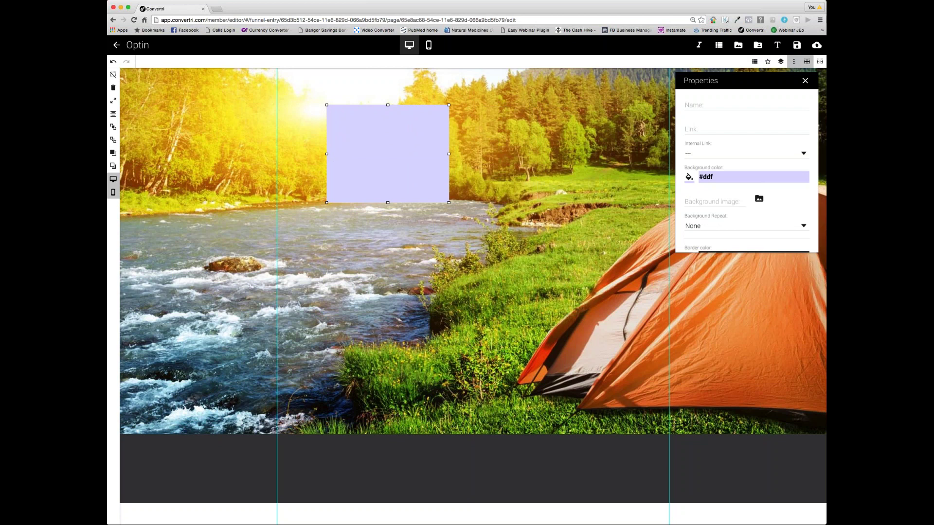
left_click(688, 177)
left_click_drag(730, 271, 660, 328)
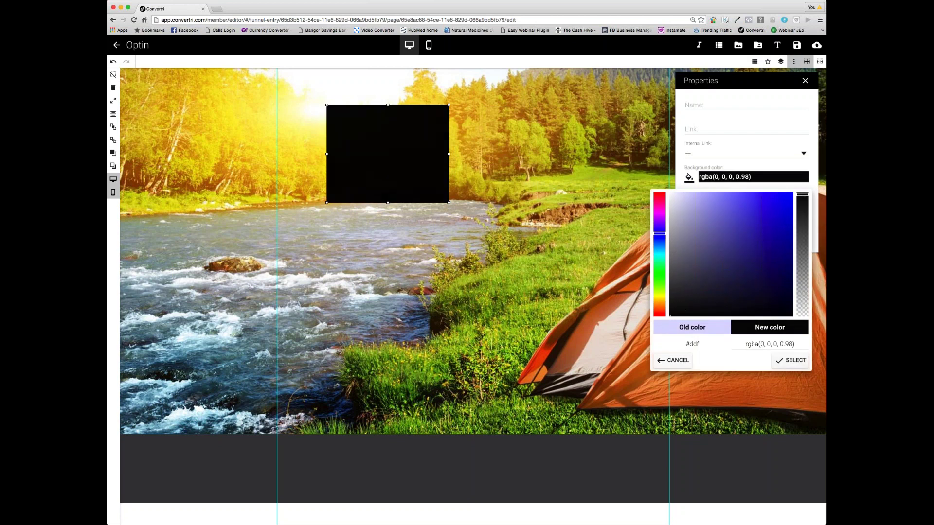
left_click_drag(803, 195, 802, 238)
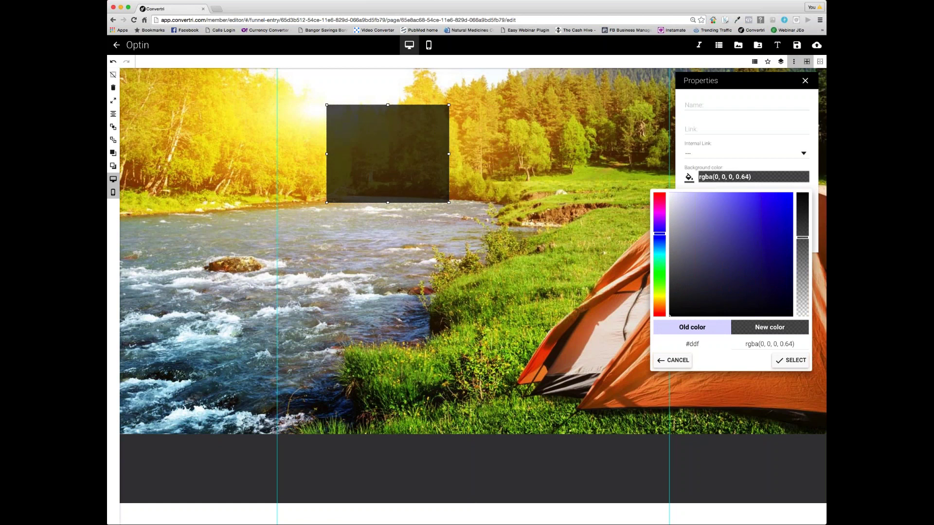
left_click(705, 150)
Step: Round all four corners of the translucent panel with a border radius of 15
scroll(747, 171, "down", 5)
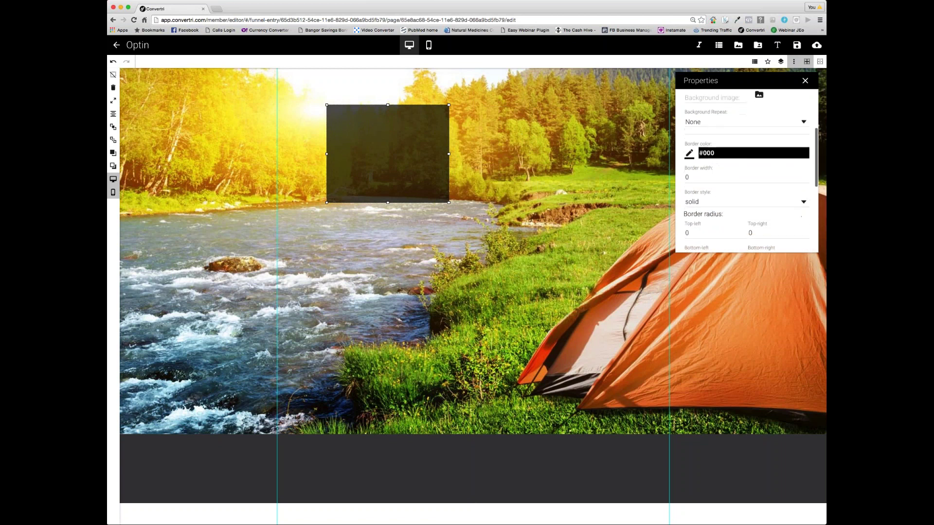
left_click(691, 204)
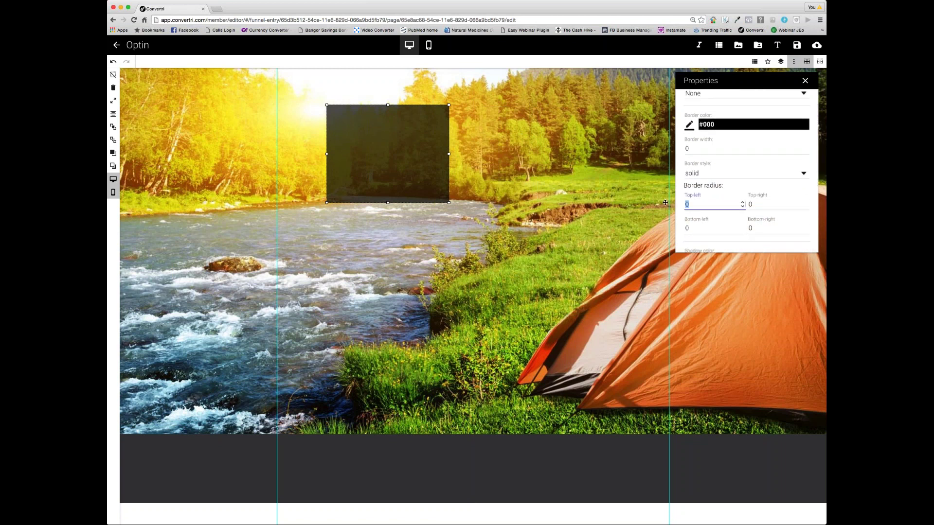
type("15")
key("Tab")
type("15")
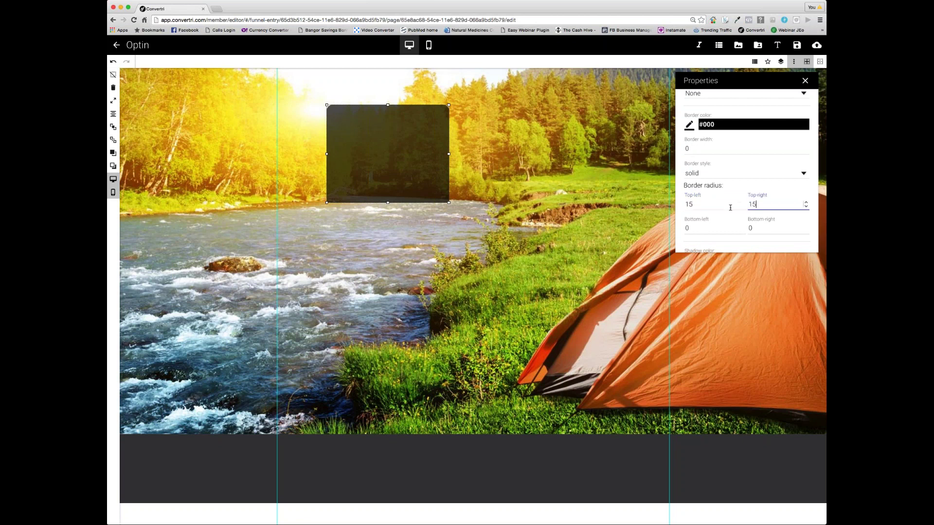
key("Tab")
type("15")
key("Tab")
type("15")
Step: Widen the translucent panel and extend it downward over the river, shifting it slightly up and left
left_click(394, 225)
left_click(414, 159)
left_click_drag(449, 154, 540, 154)
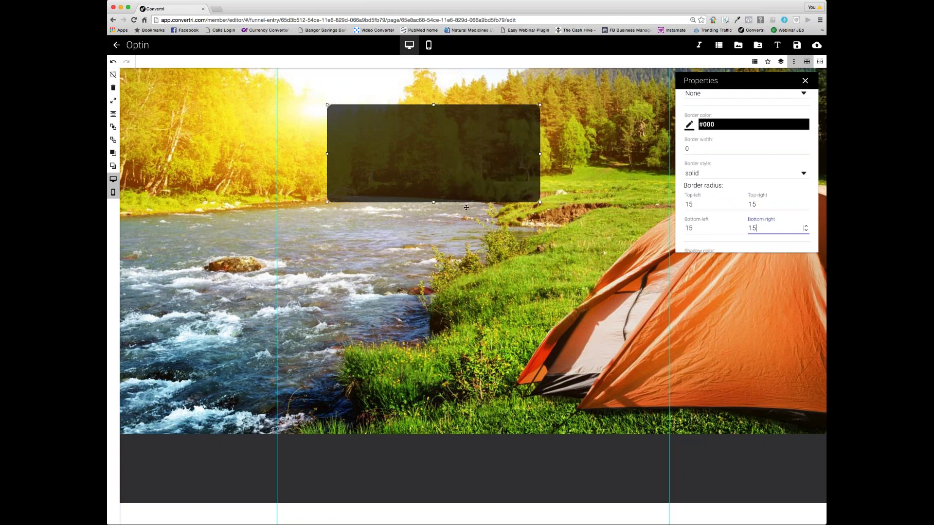
left_click_drag(431, 203, 417, 303)
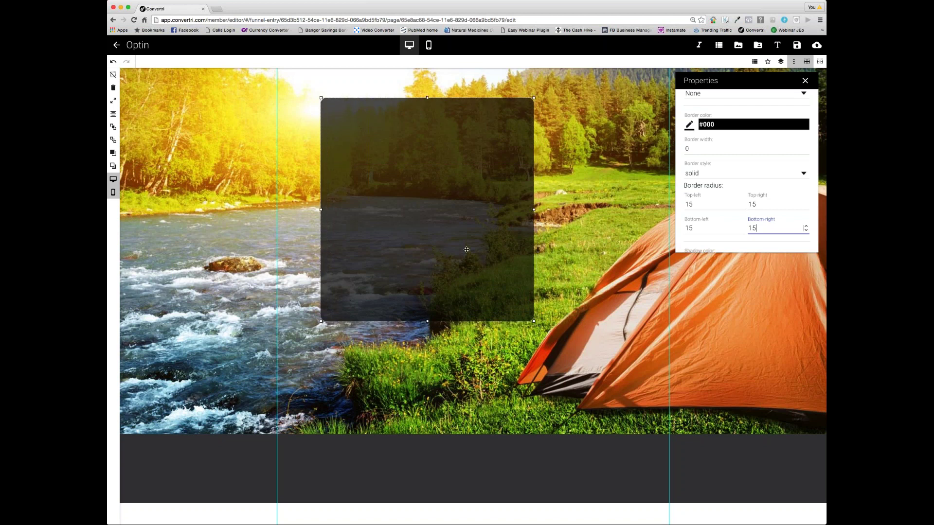
Step: Set the translucent panel's background to rgba(0, 0, 0, 0.49), and make the panel slightly narrower and taller
left_click(725, 125)
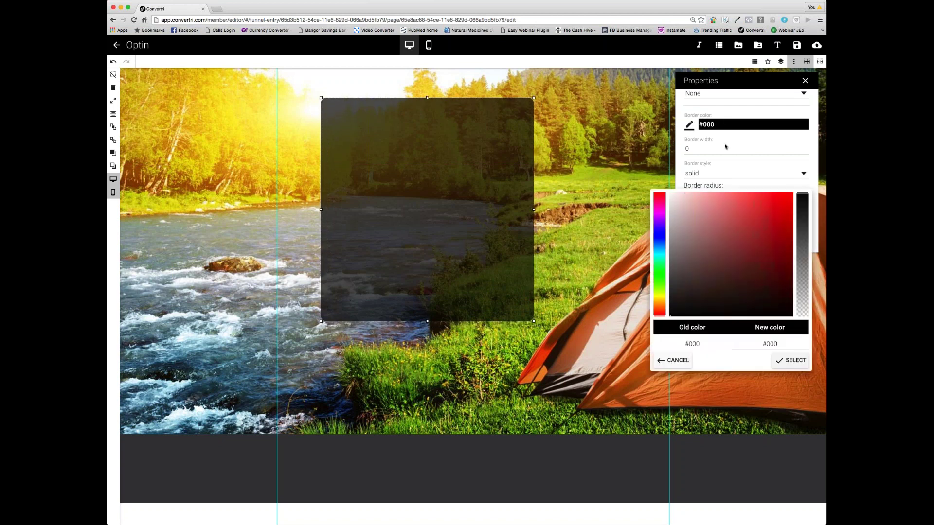
left_click(725, 146)
scroll(744, 146, "up", 2)
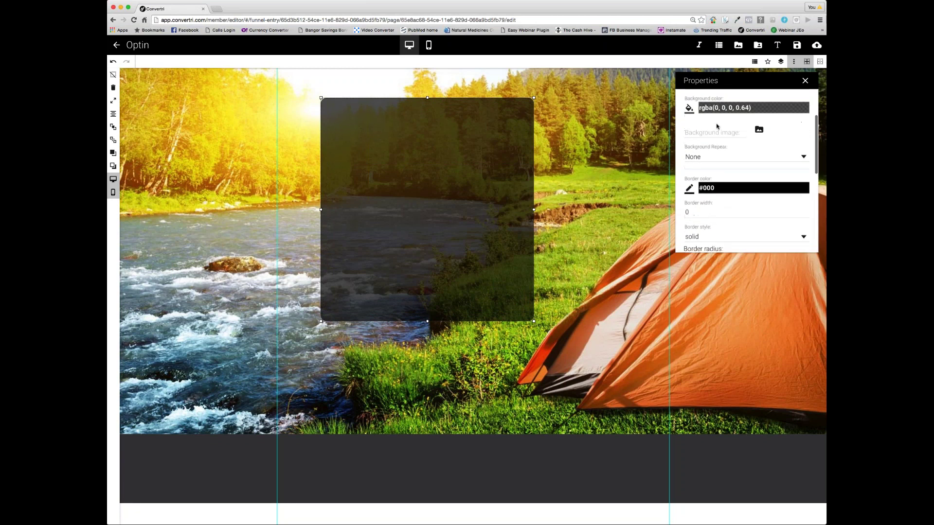
left_click(754, 107)
left_click_drag(802, 236, 802, 255)
left_click(573, 173)
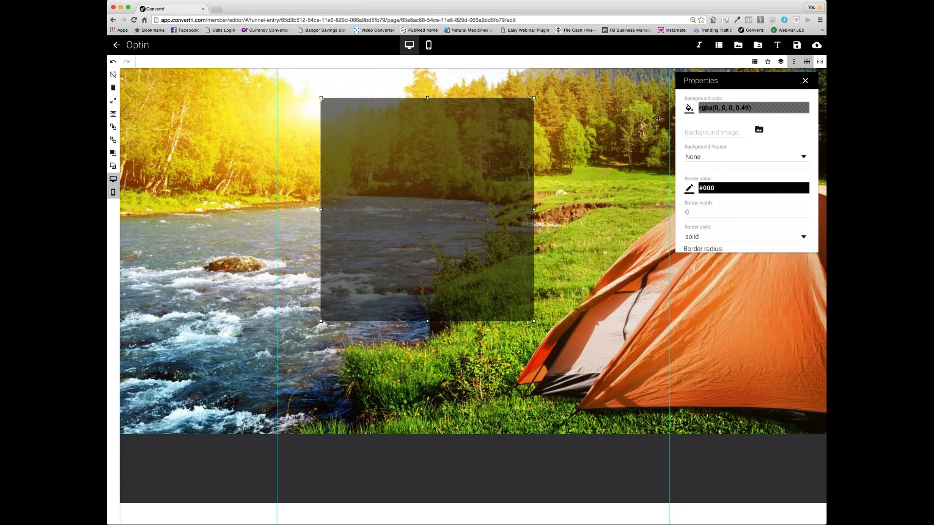
left_click(807, 61)
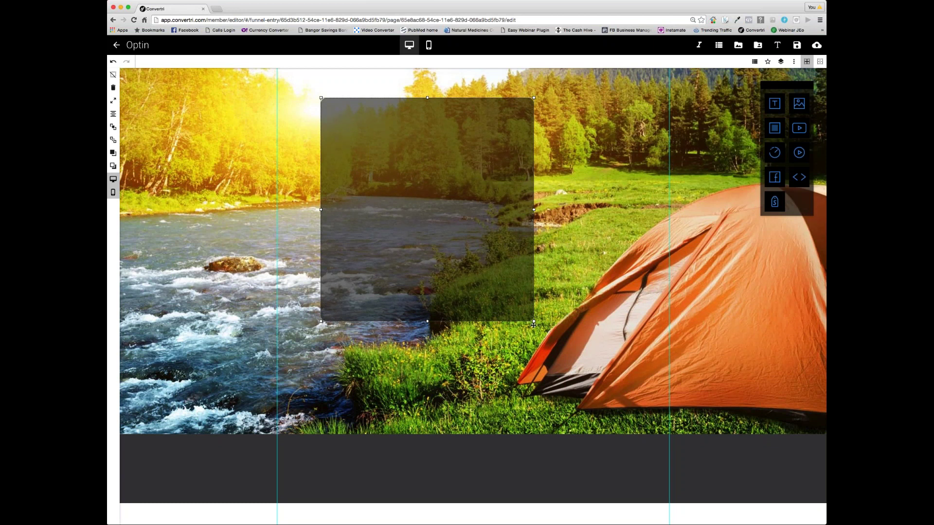
left_click_drag(533, 324, 529, 331)
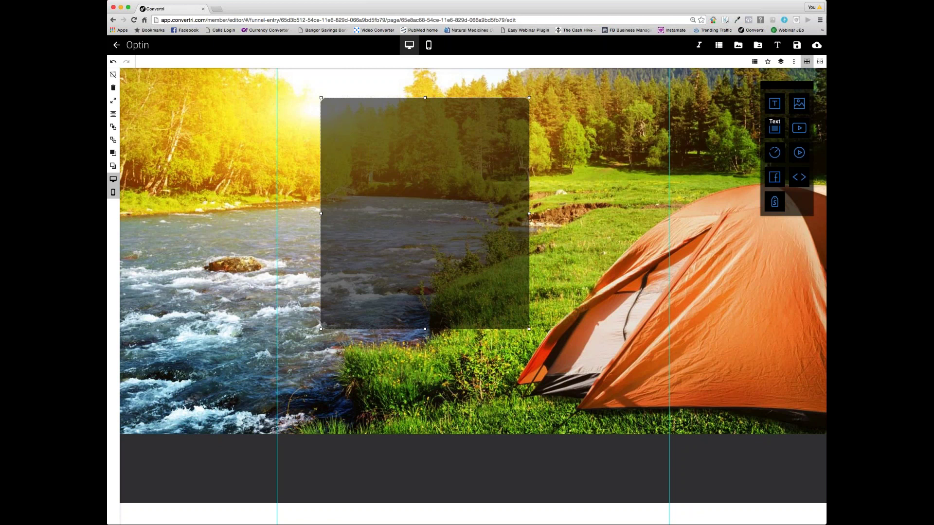
scroll(473, 252, "up", 1)
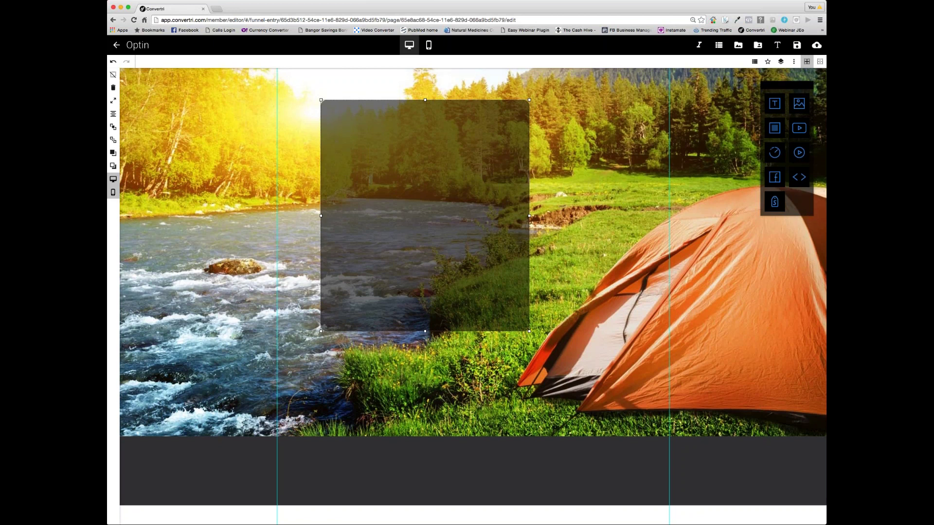
Step: Add a text box in the translucent panel's upper part reading "Free Report Reveals The Top 50 Secret Camping Locations You Never Knew Existed !"
left_click_drag(775, 103, 397, 163)
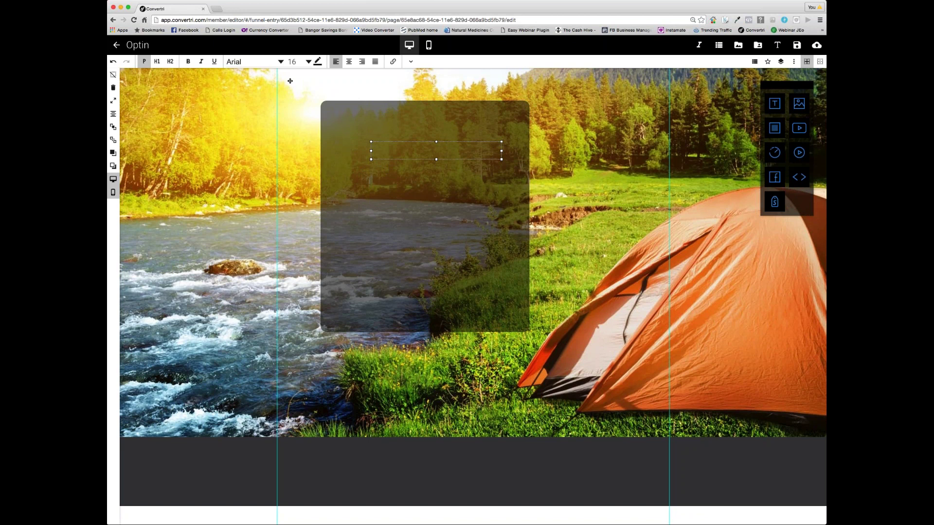
type("Free Report Reveals The Top 50 Secre")
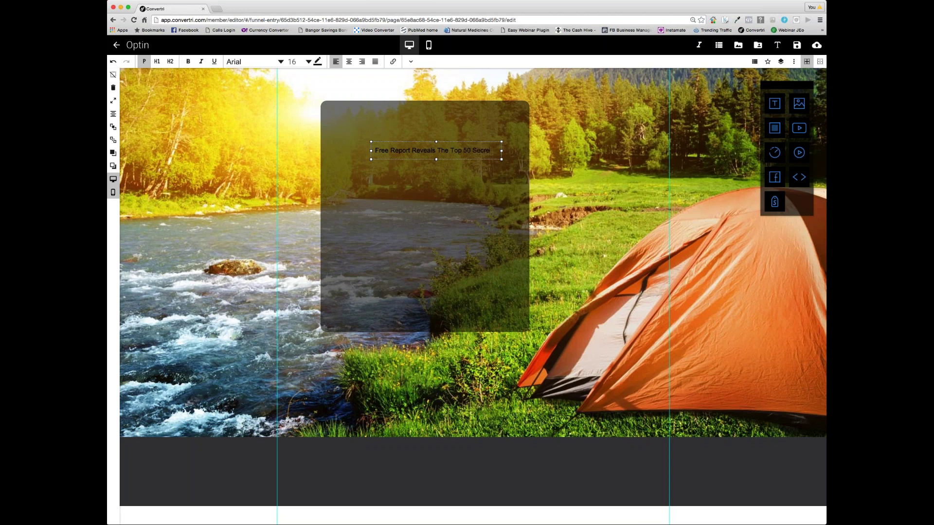
type("t Camping Locations You Never Knew Existied")
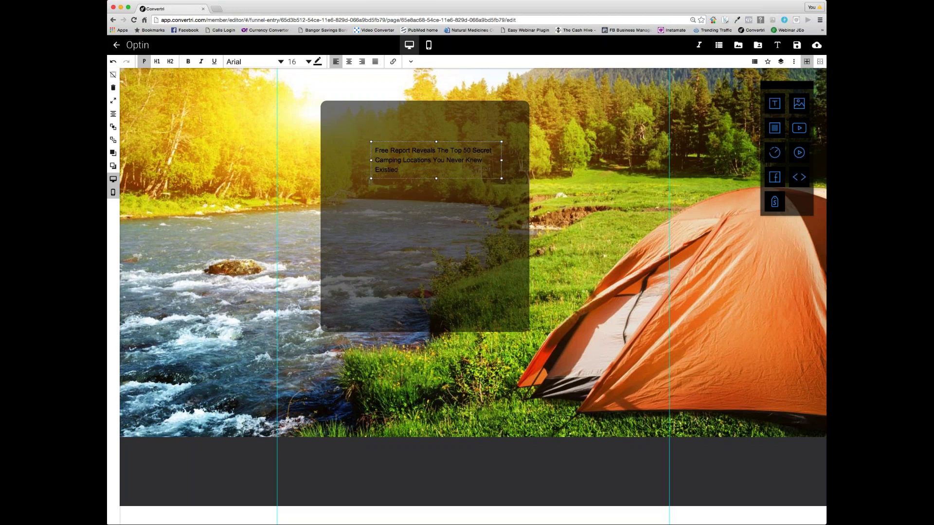
type(".")
key("BackSpace")
key("BackSpace")
key("BackSpace")
key("BackSpace")
key("BackSpace")
type("ted")
Step: Examine the imported fonts and the Google fonts available for import in the Font Manager
left_click_drag(397, 169, 351, 144)
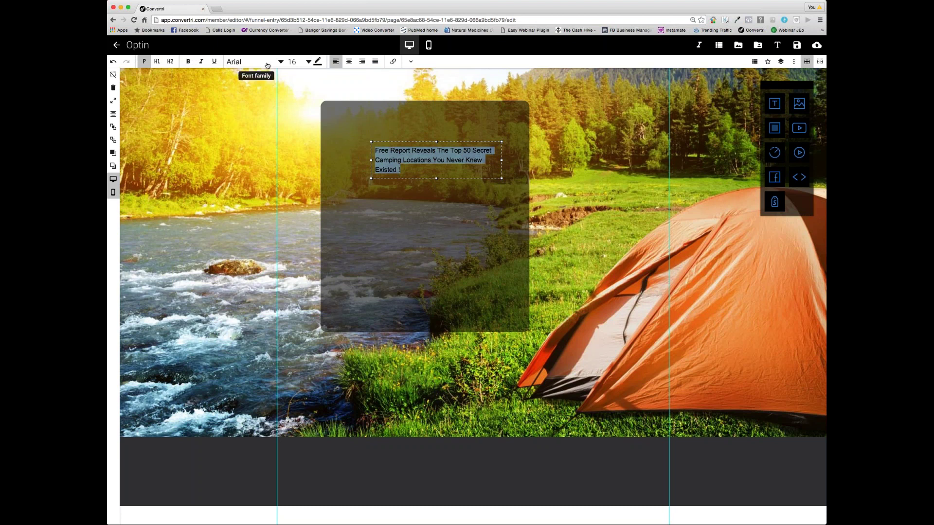
left_click(776, 45)
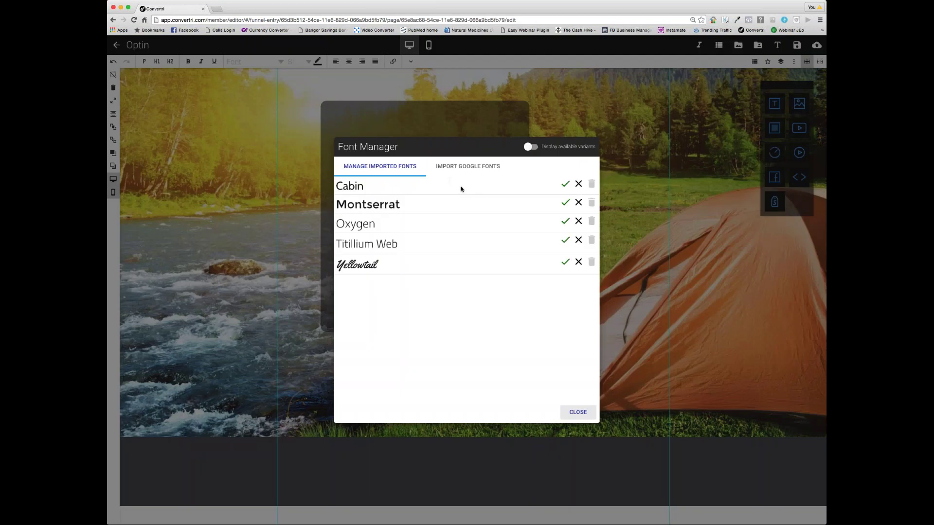
left_click(468, 174)
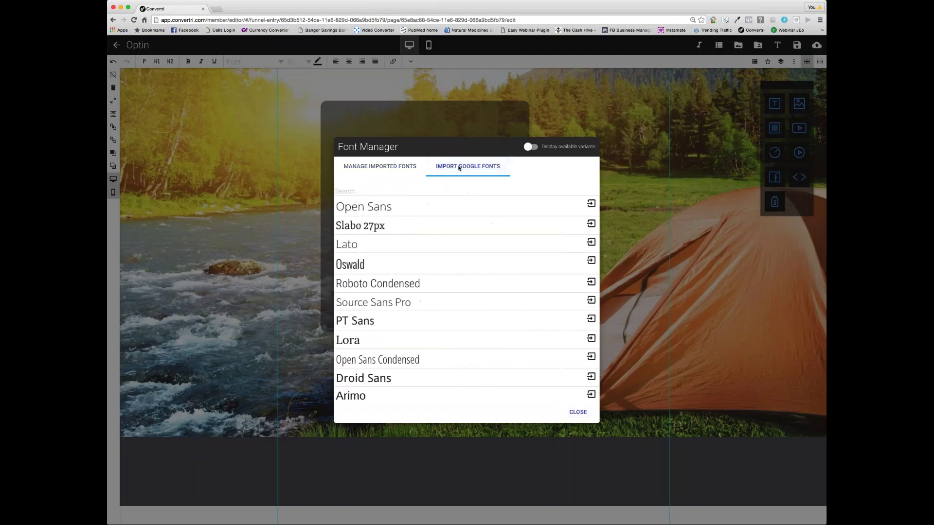
scroll(468, 219, "down", 5)
scroll(468, 220, "down", 10)
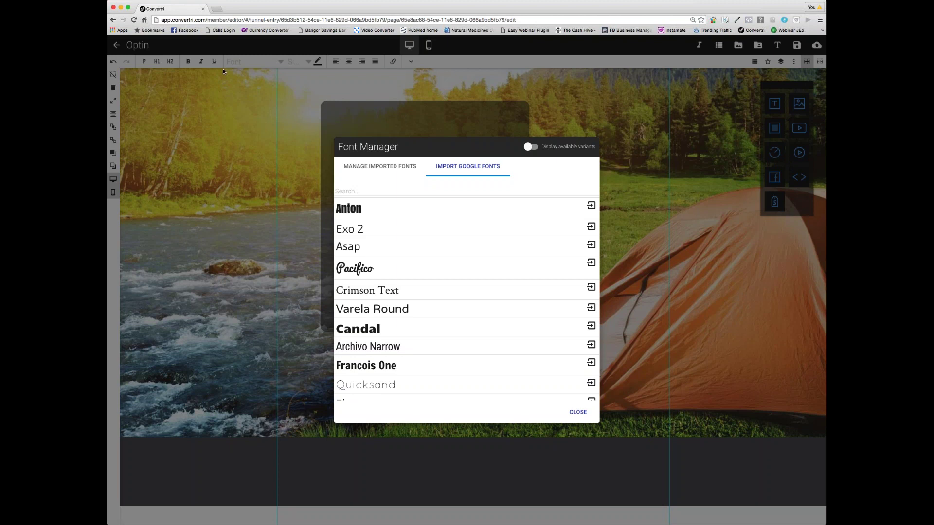
left_click(579, 412)
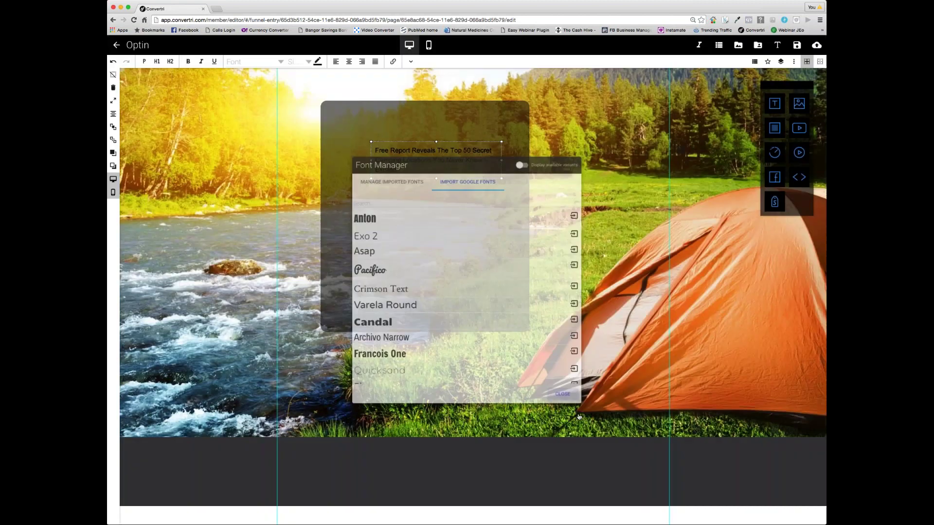
Step: Change the whole headline's font to Cabin and its colour to white, rgb(255, 255, 255)
left_click_drag(494, 170, 360, 147)
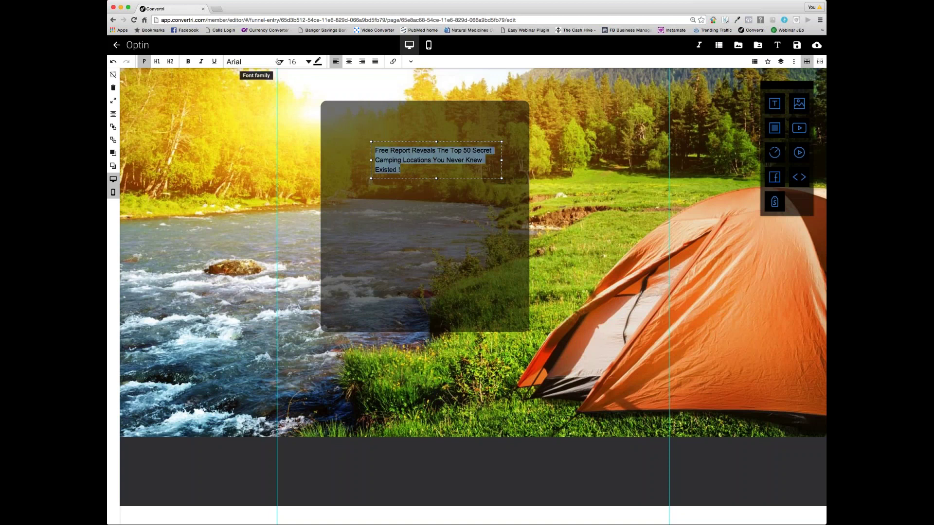
left_click(252, 62)
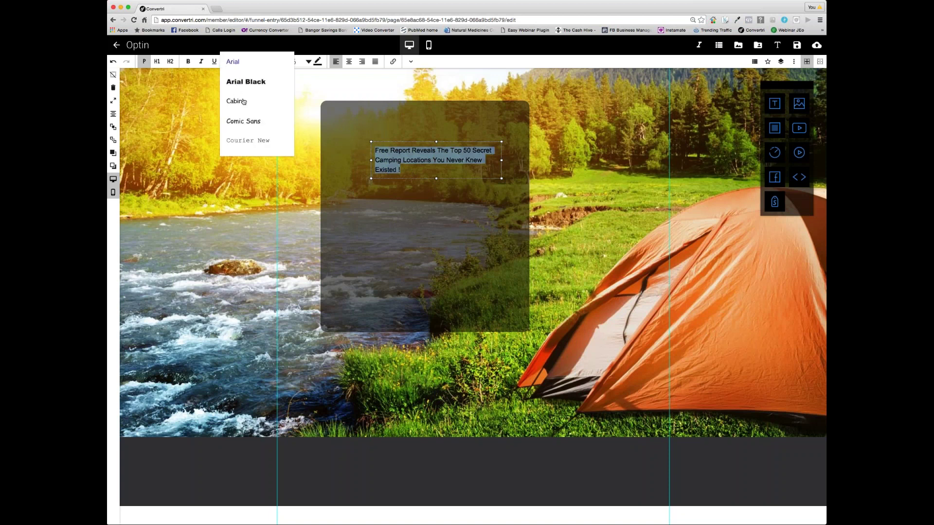
left_click(244, 100)
left_click(317, 61)
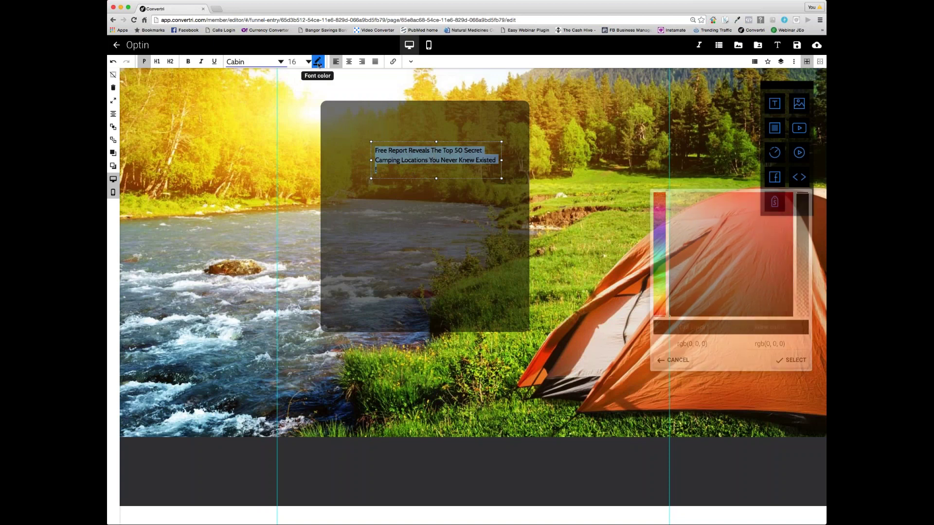
left_click(789, 360)
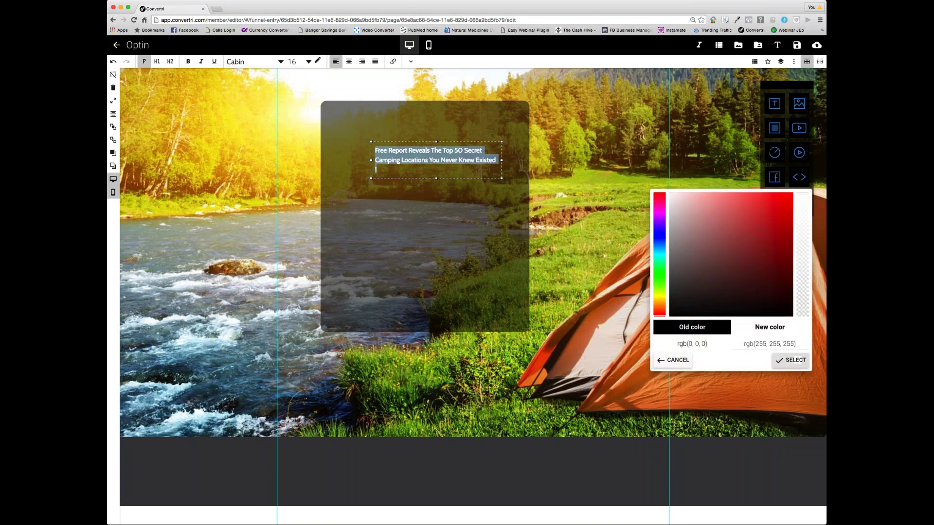
Step: Set the headline's font size to 36 and centre its text
left_click(299, 62)
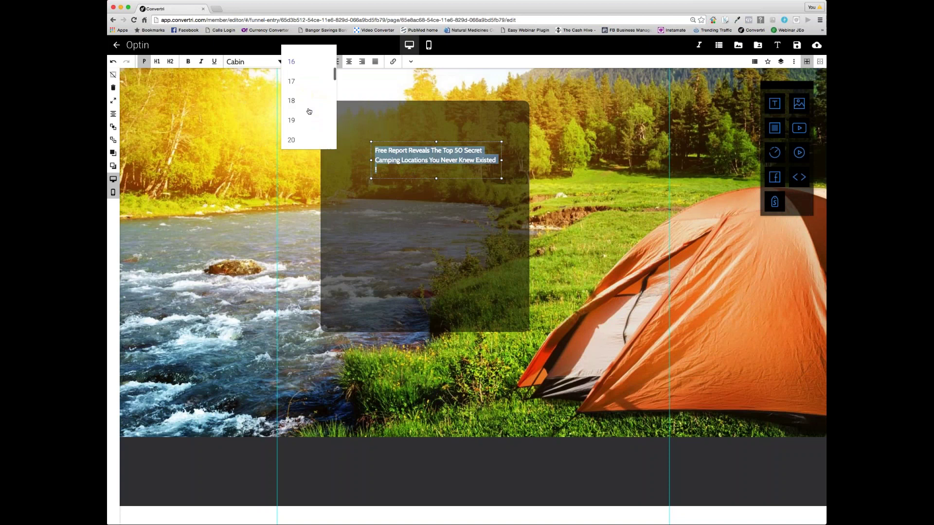
scroll(306, 108, "down", 4)
left_click(297, 144)
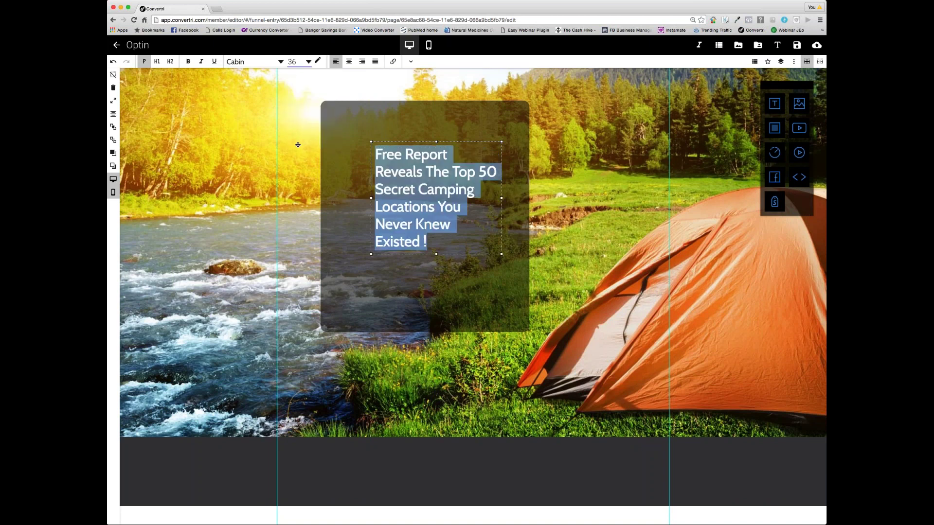
left_click(348, 62)
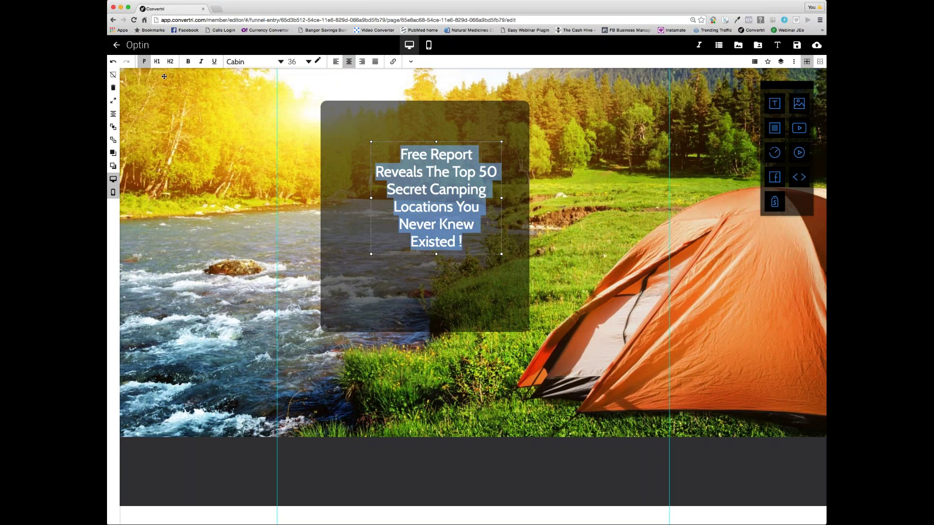
Step: Try bold, italic, underline and strikethrough formatting on the headline
left_click(189, 63)
left_click(200, 62)
left_click(214, 62)
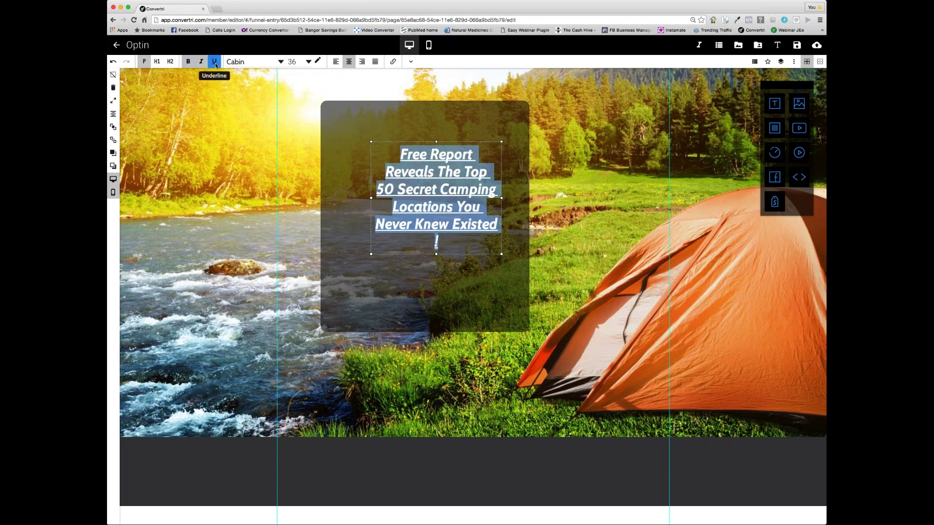
left_click(214, 62)
left_click(201, 62)
left_click(189, 63)
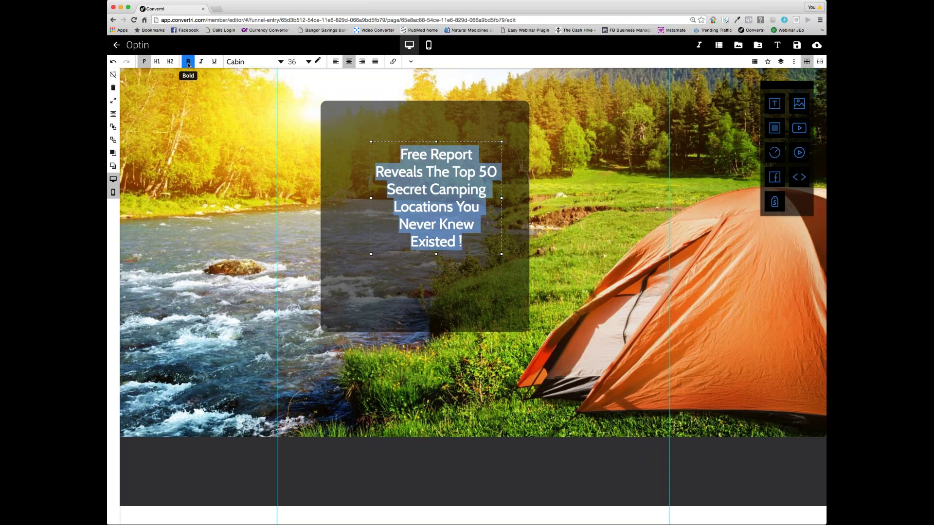
left_click(412, 62)
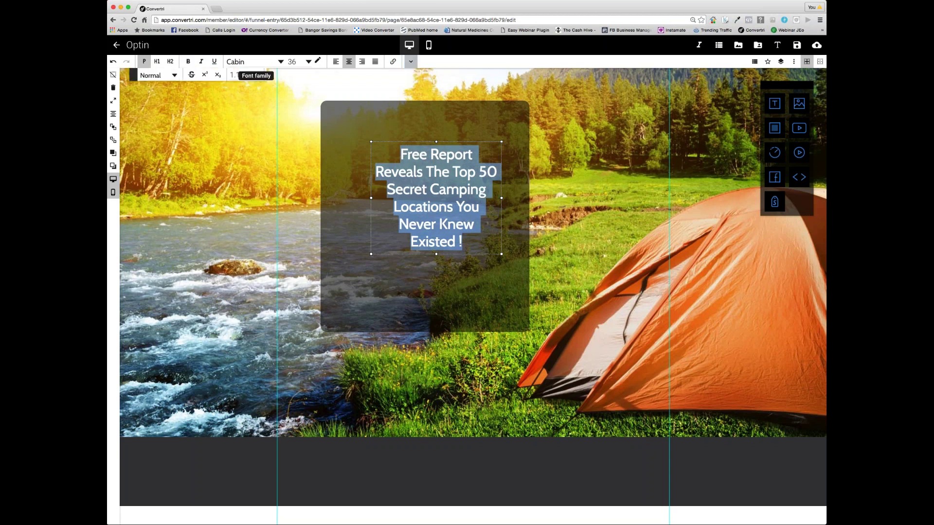
left_click(191, 75)
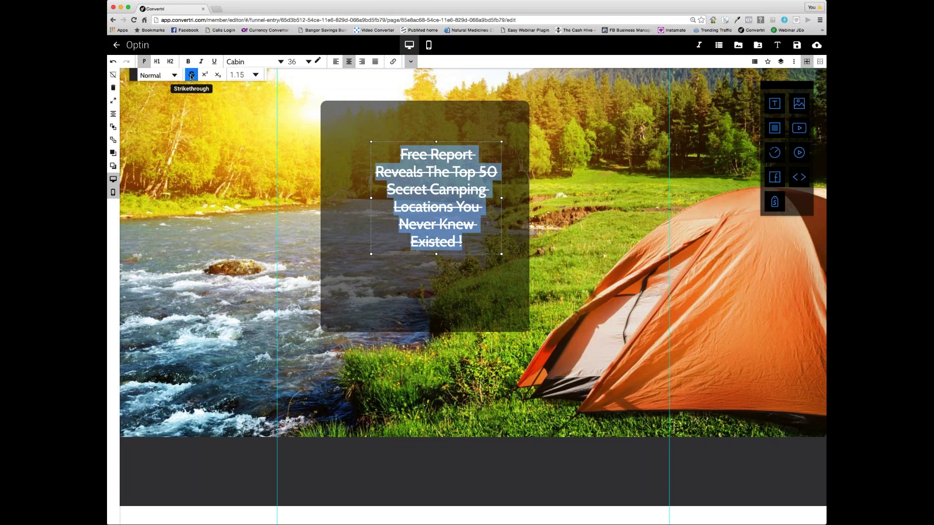
left_click(191, 76)
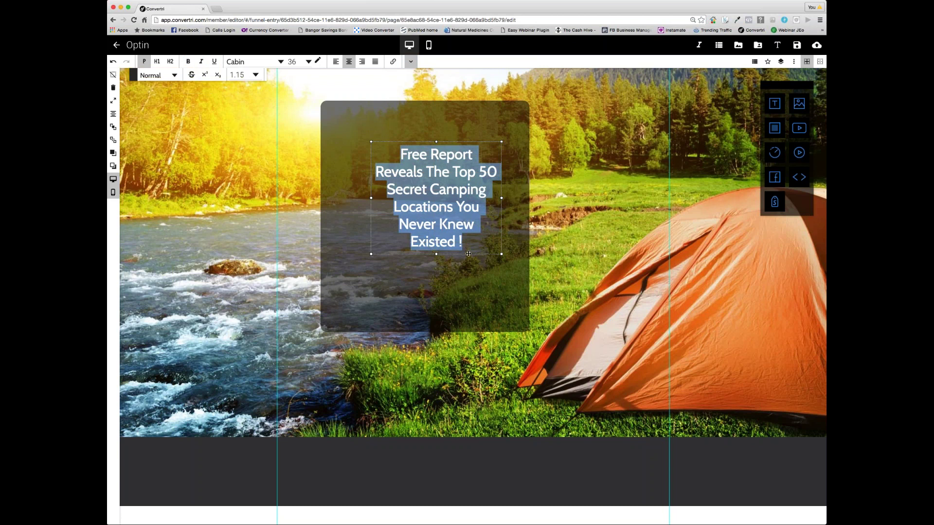
Step: Widen the headline box so the text wraps onto three lines, and position it across the top of the translucent panel
left_click_drag(469, 254, 538, 169)
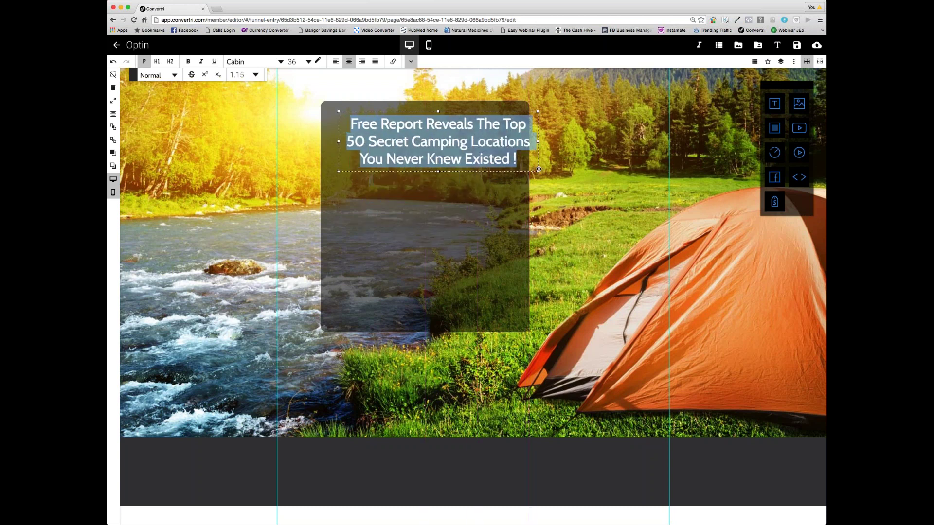
left_click_drag(481, 174, 464, 171)
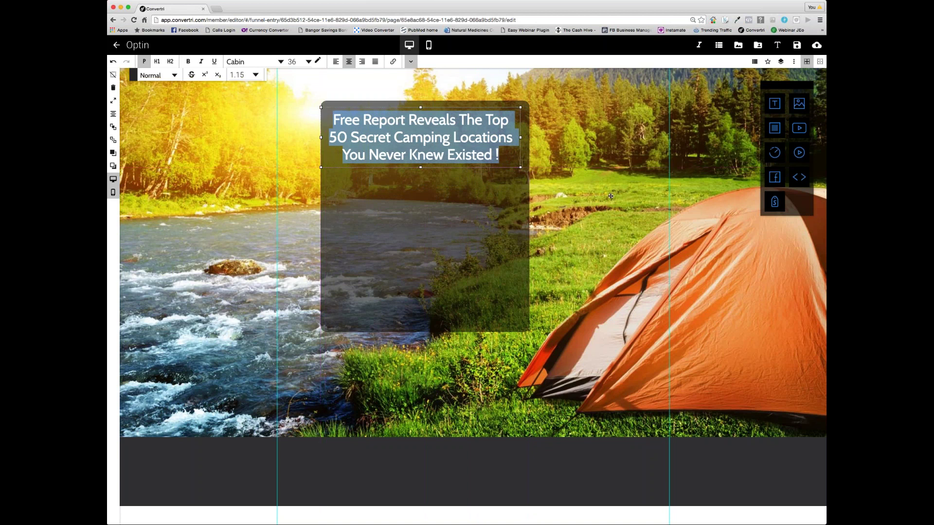
key("Escape")
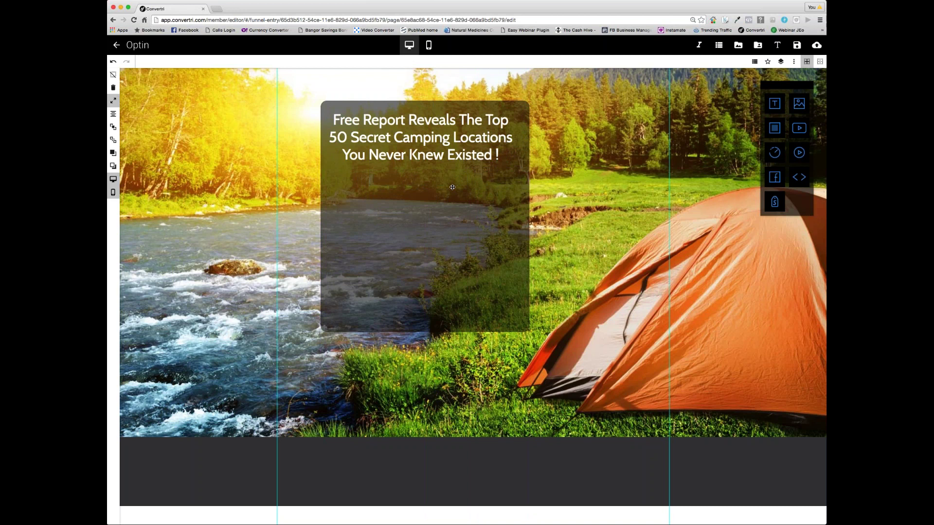
Step: Extend the translucent panel farther down and place a YouTube video element inside it, directly below the headline
left_click(429, 286)
left_click_drag(425, 333, 425, 366)
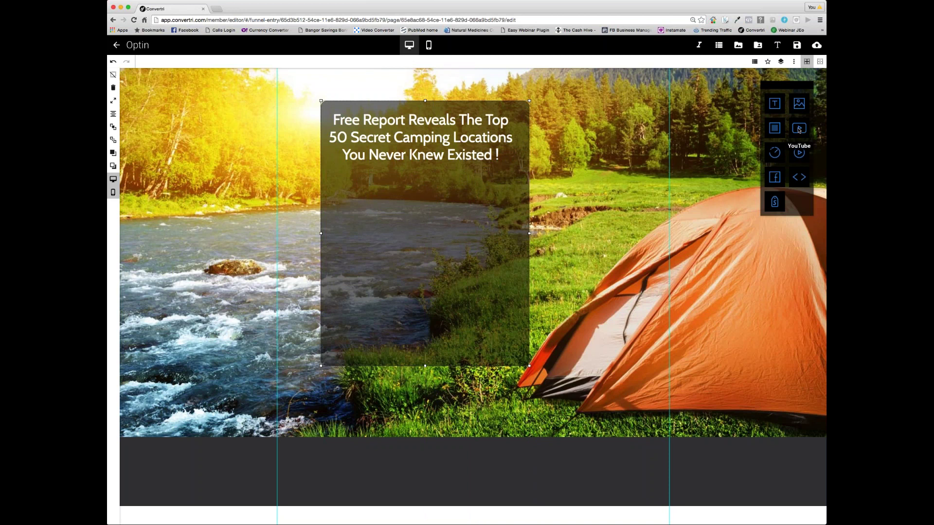
left_click_drag(799, 129, 395, 209)
mouse_move(470, 268)
left_mouse_down()
mouse_move(505, 262)
mouse_move(475, 251)
left_mouse_up()
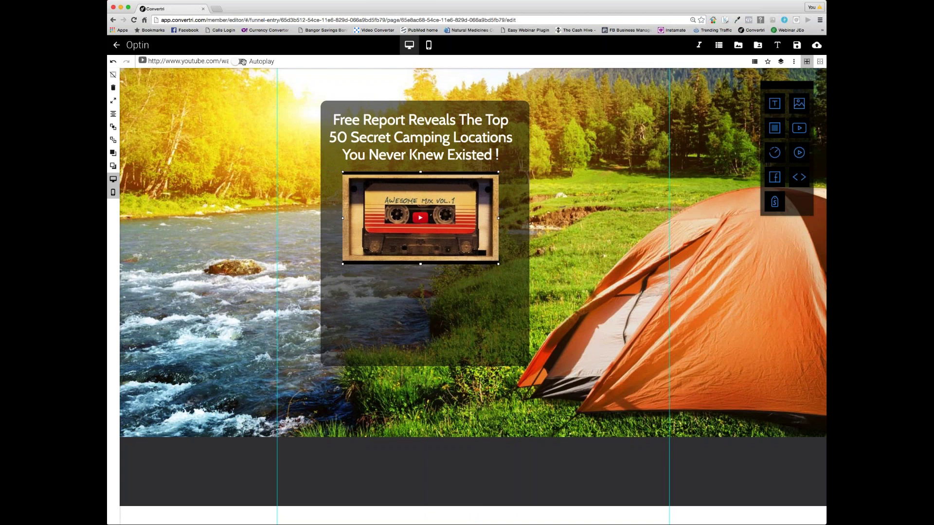
Step: Open YouTube in a new browser tab and search for "camping"
left_click(215, 10)
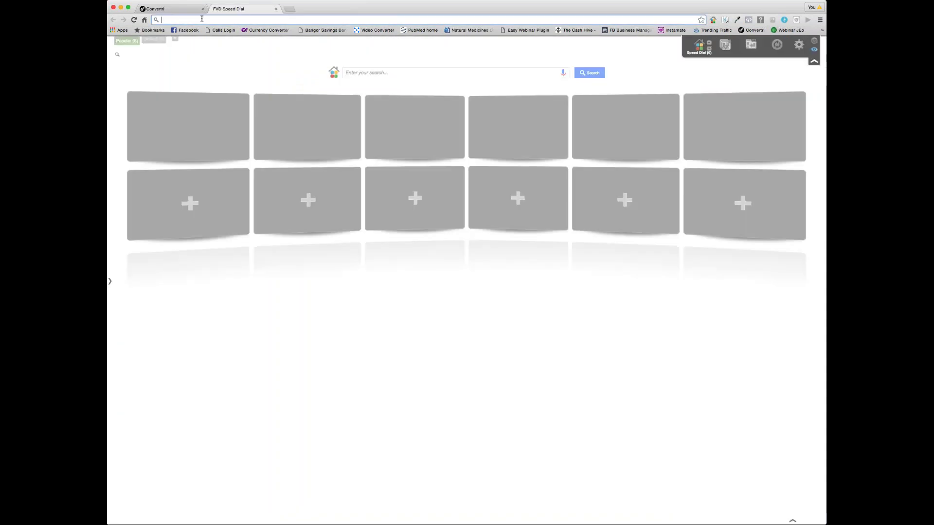
type("yoputube")
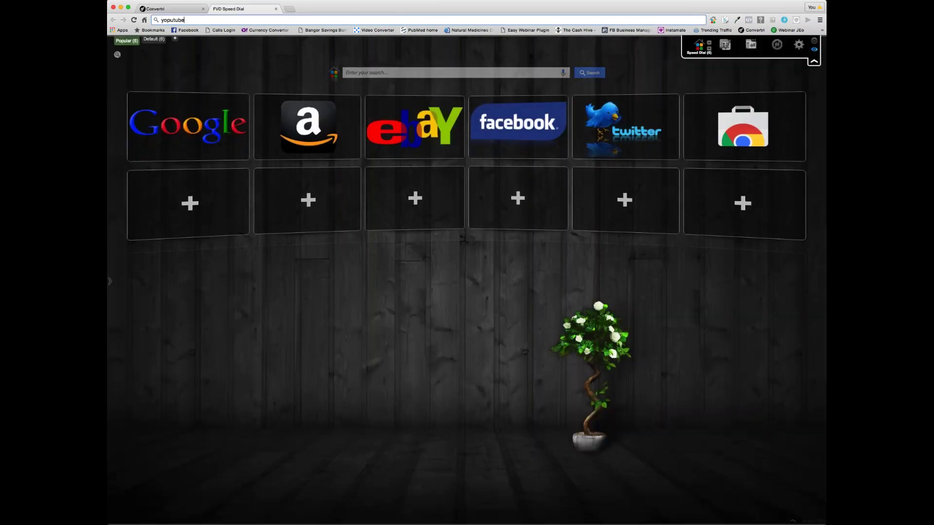
left_click(168, 20)
key("BackSpace")
key("End")
key("Return")
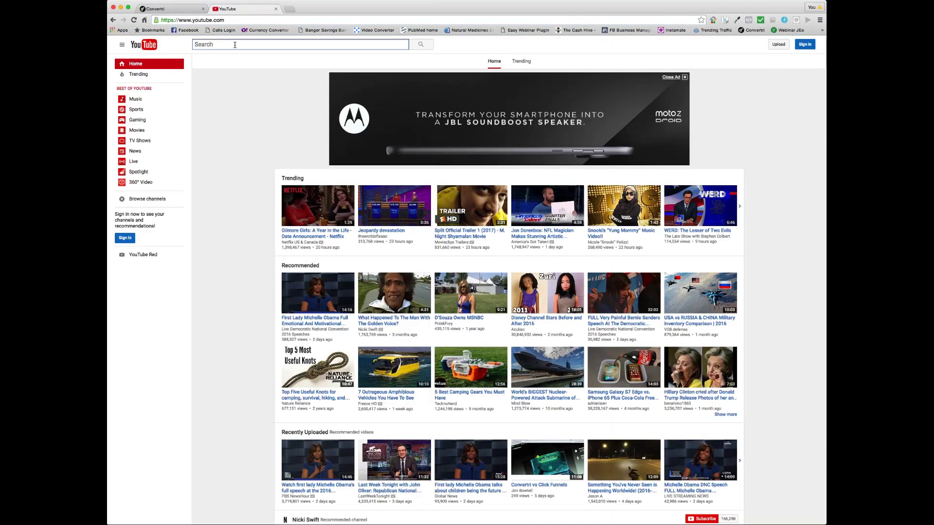
type("camping")
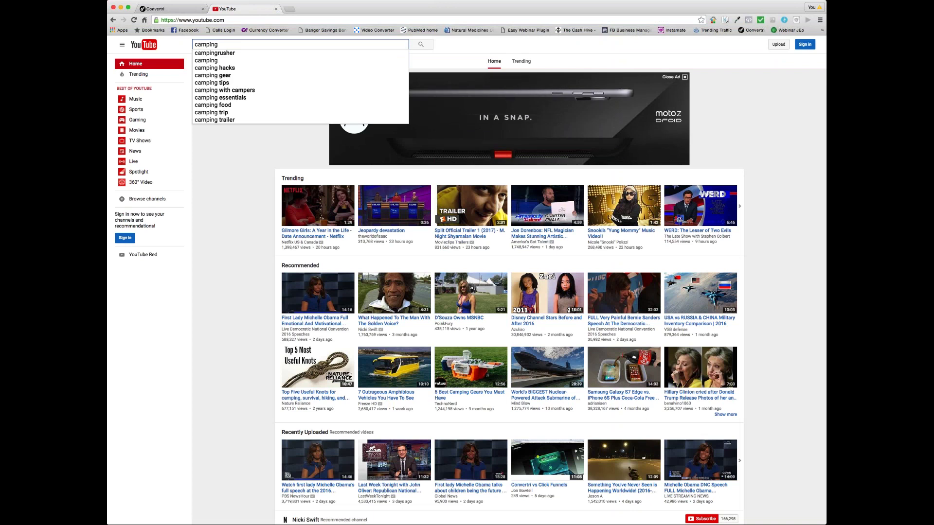
key("Return")
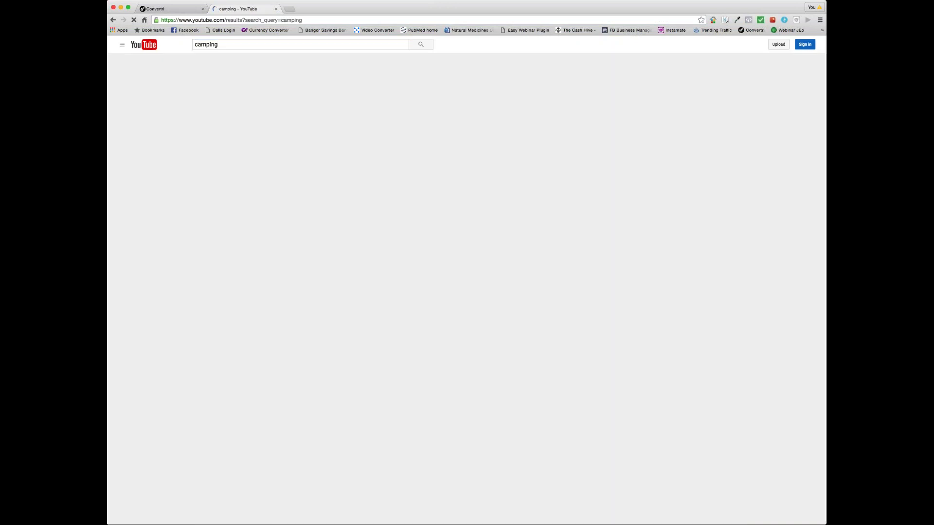
Step: Open the "FIRST TIME CAMPING!" video, copy its URL, and close the YouTube tab to return to the Convertri editor
left_click(360, 97)
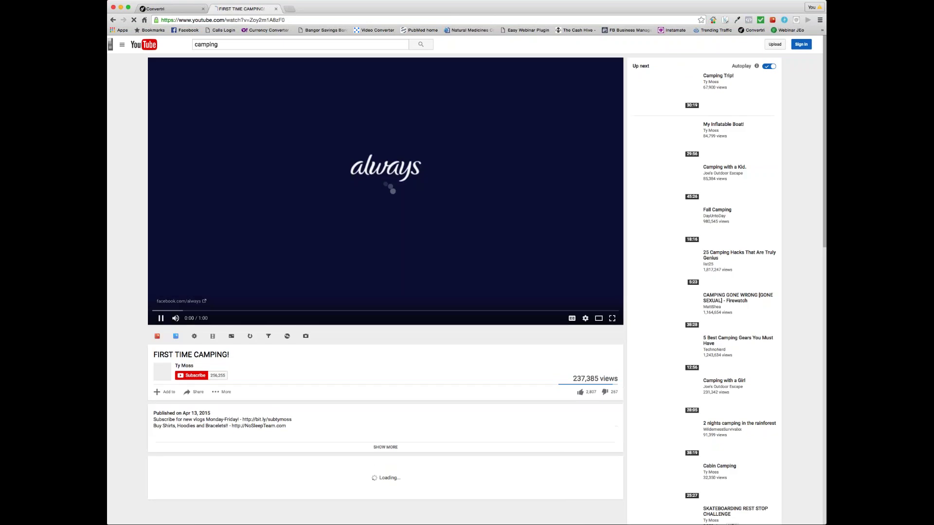
left_click(217, 20)
key("super+c")
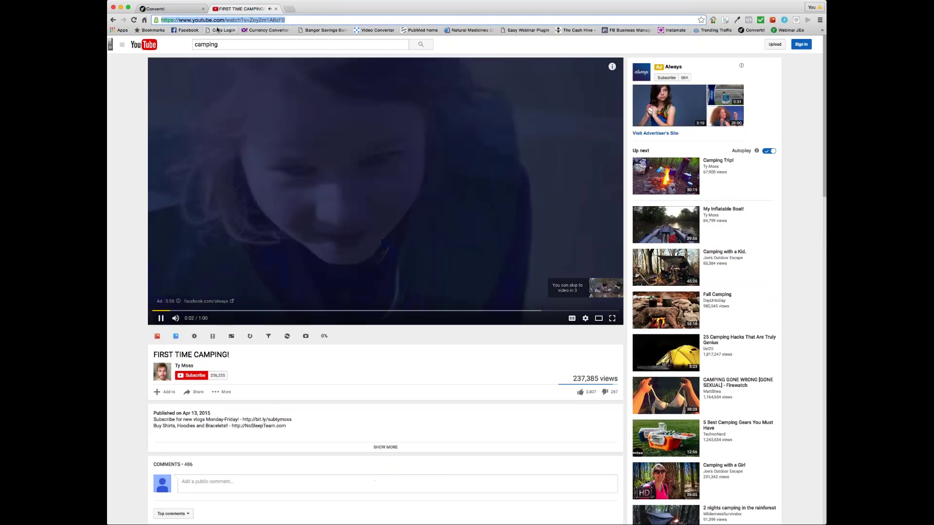
left_click(276, 10)
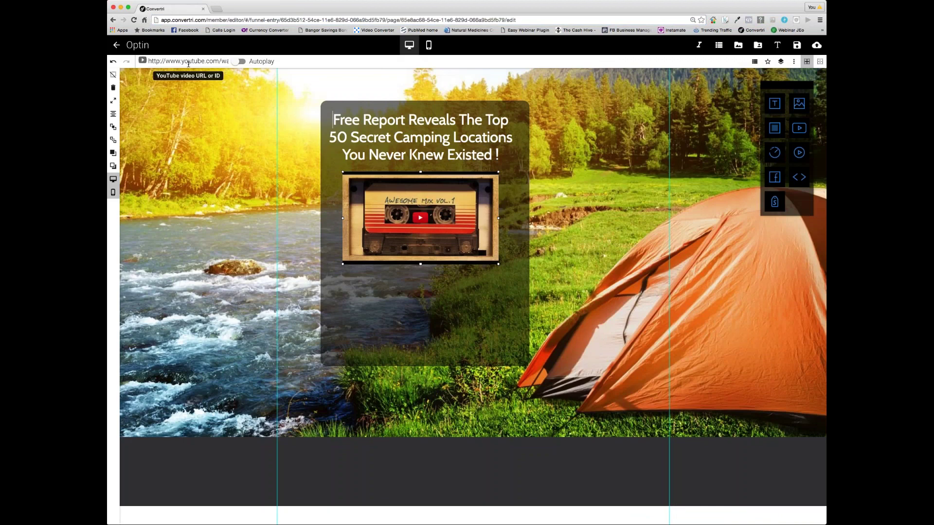
Step: Replace the video element's URL with the copied camping video link and reduce its height slightly to remove the black bars
left_click(156, 63)
left_click_drag(147, 60, 236, 61)
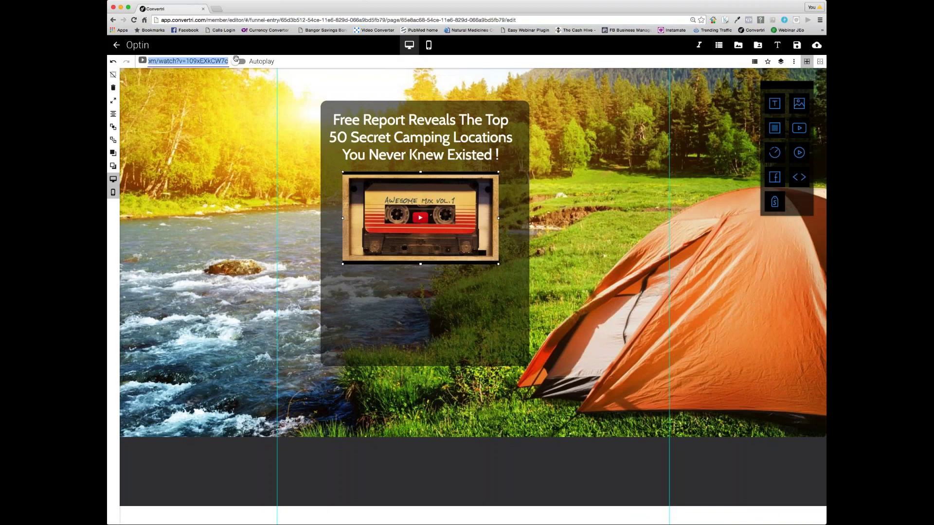
key("super+v")
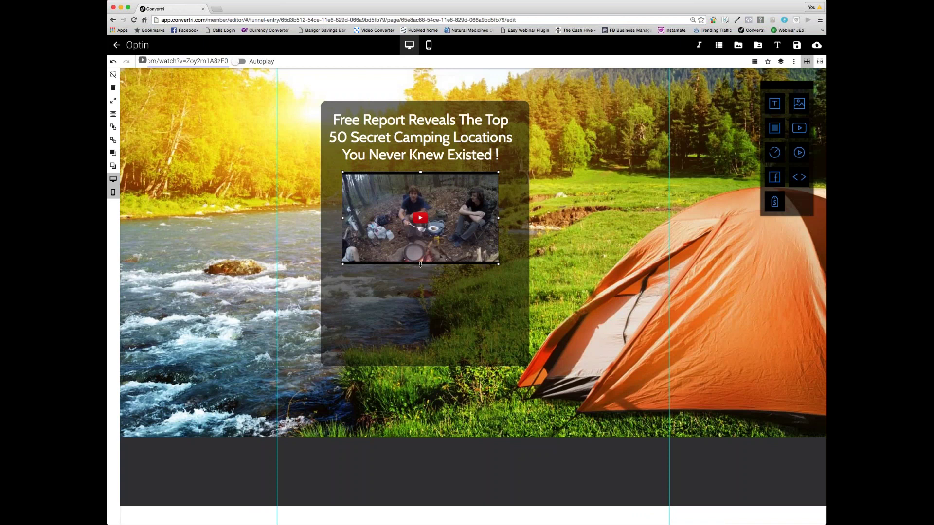
left_click_drag(420, 264, 419, 258)
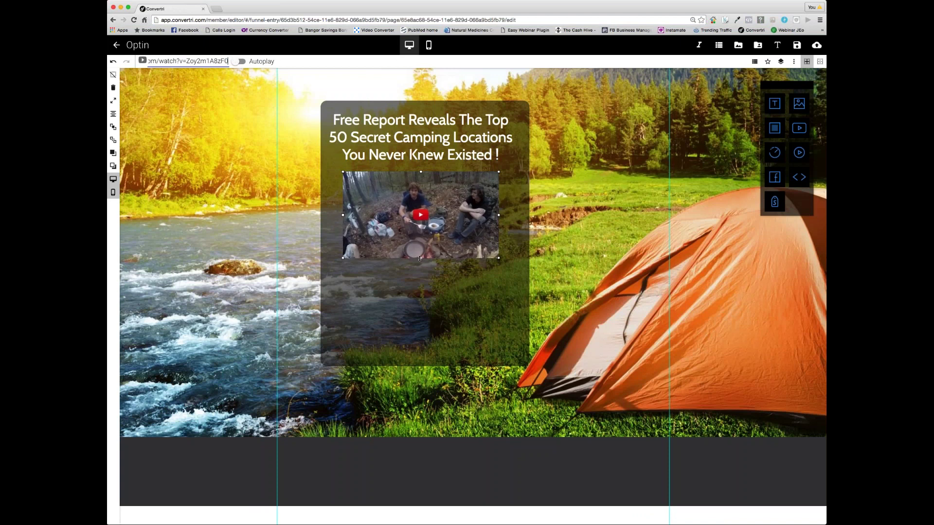
Step: Turn on autoplay for the camping video and save the page
left_click(243, 61)
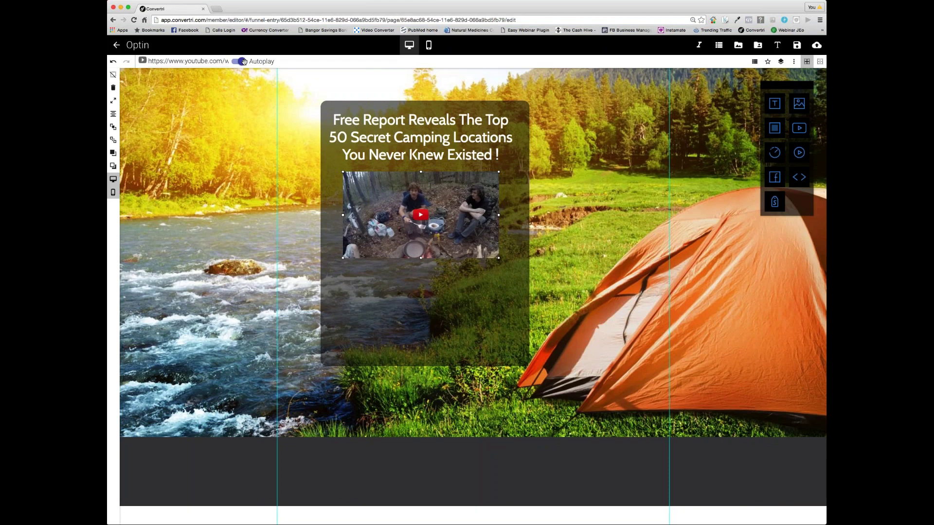
left_click(797, 46)
Step: Add the circular portrait image from the gallery, shrink it, and place it over the video's lower-right corner
left_click_drag(799, 107, 647, 155)
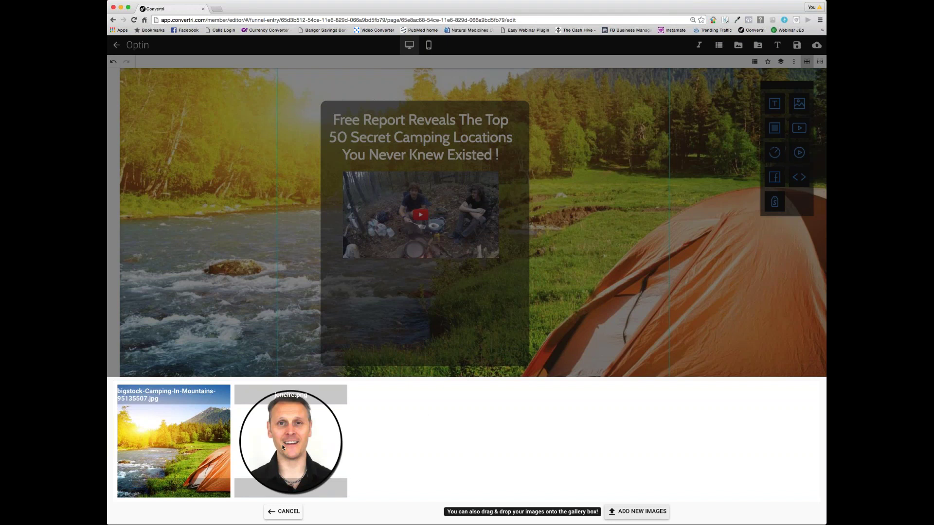
left_click(282, 448)
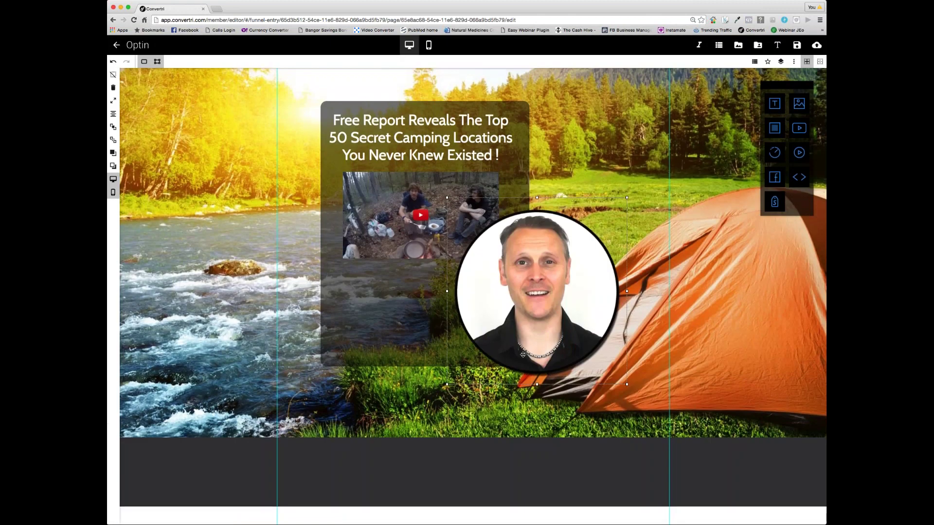
scroll(523, 355, "up", 1)
left_click_drag(627, 206, 525, 310)
left_click_drag(488, 354, 487, 255)
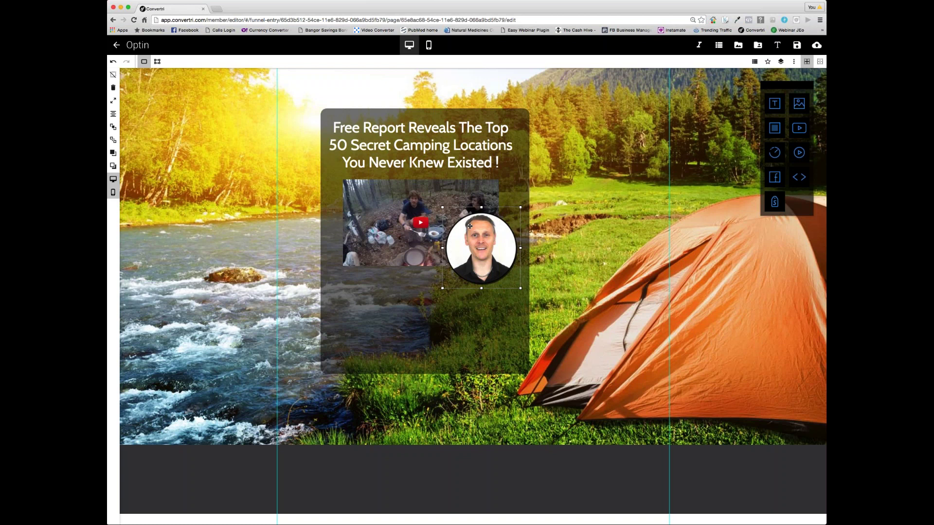
Step: Save the page and publish it with the path "optin"
left_click(799, 45)
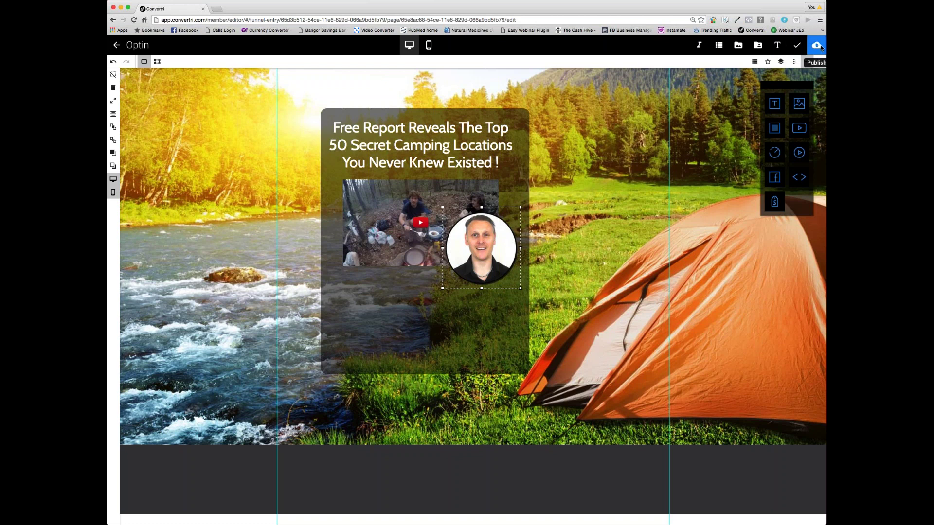
left_click(820, 46)
type("optin")
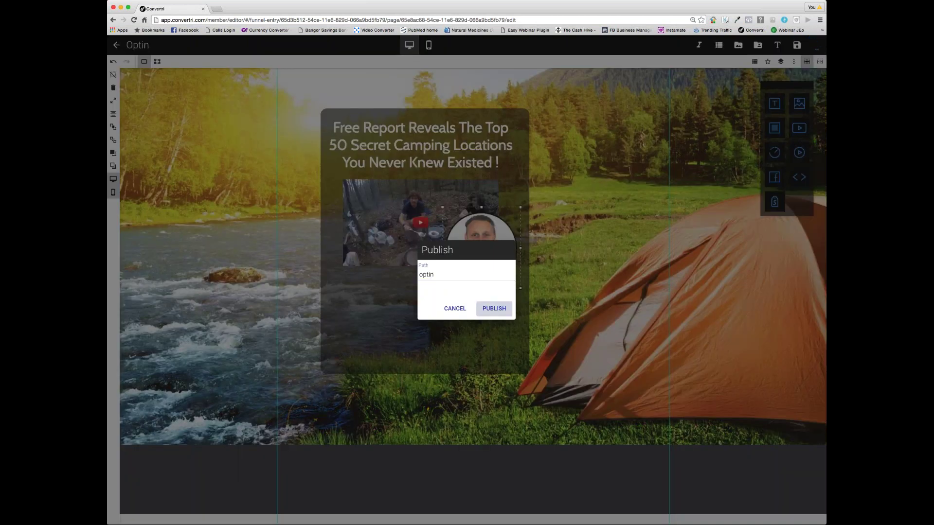
left_click(495, 308)
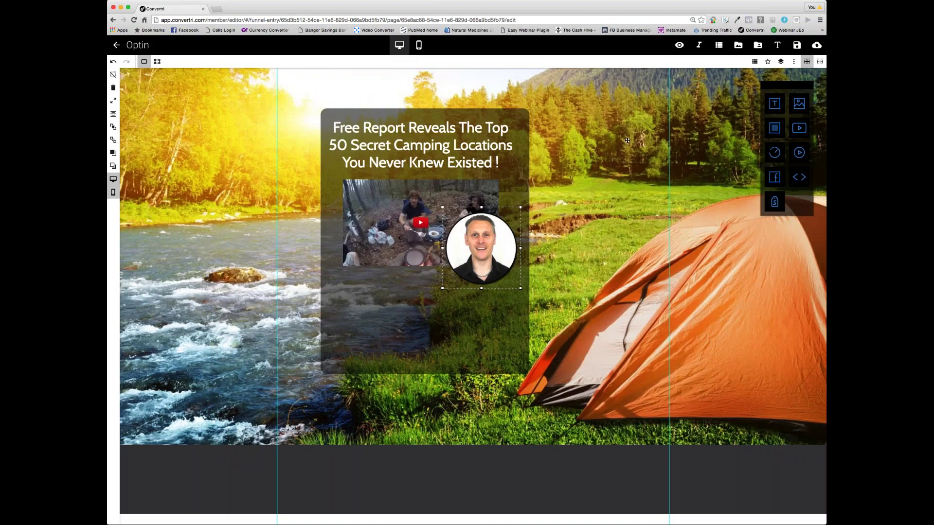
Step: View the published Optin page, pause its autoplaying video, and return to the page editor
left_click(676, 47)
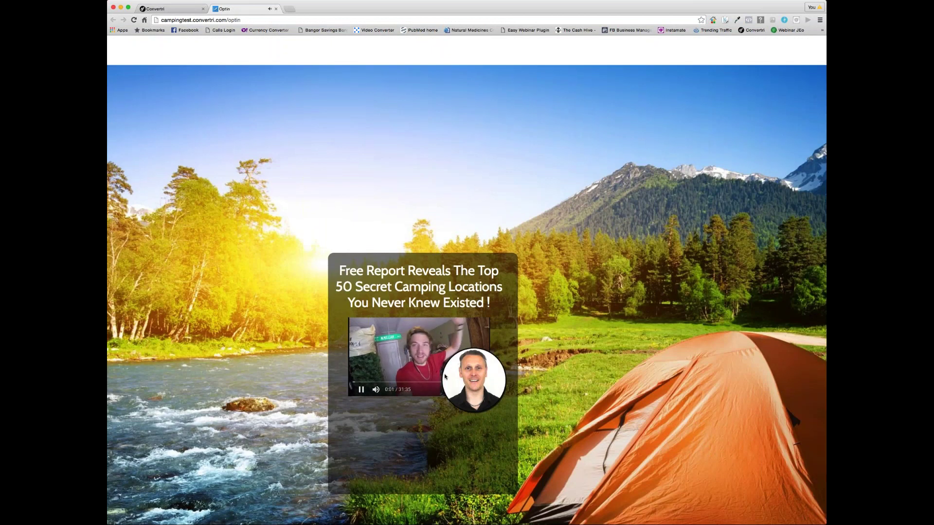
left_click(440, 375)
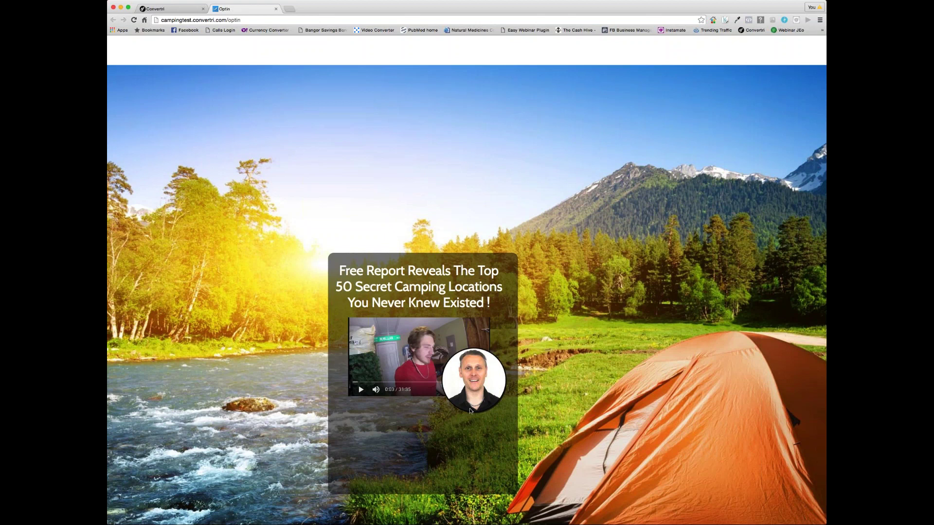
left_click(276, 10)
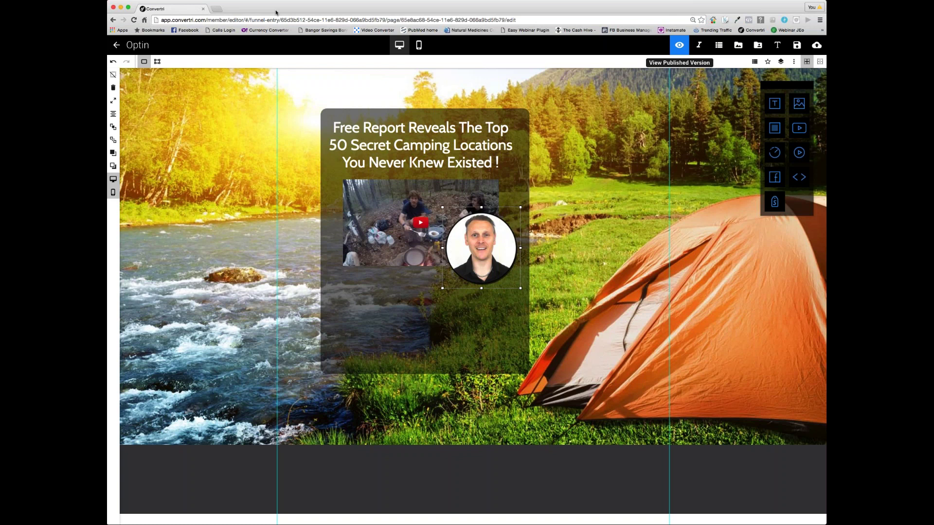
Step: Bring the camping video in front of the circular portrait, and then bring the portrait back to the front
left_click(401, 209)
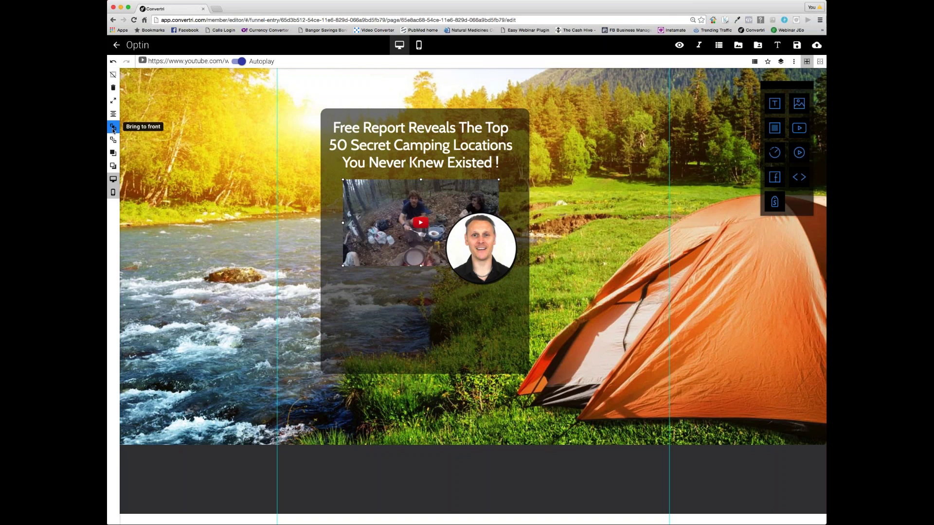
left_click(113, 153)
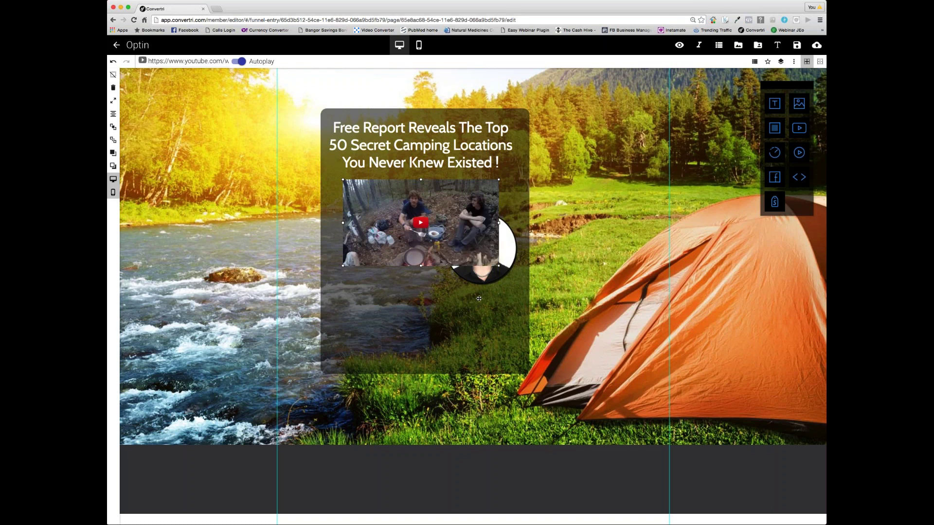
left_click(482, 279)
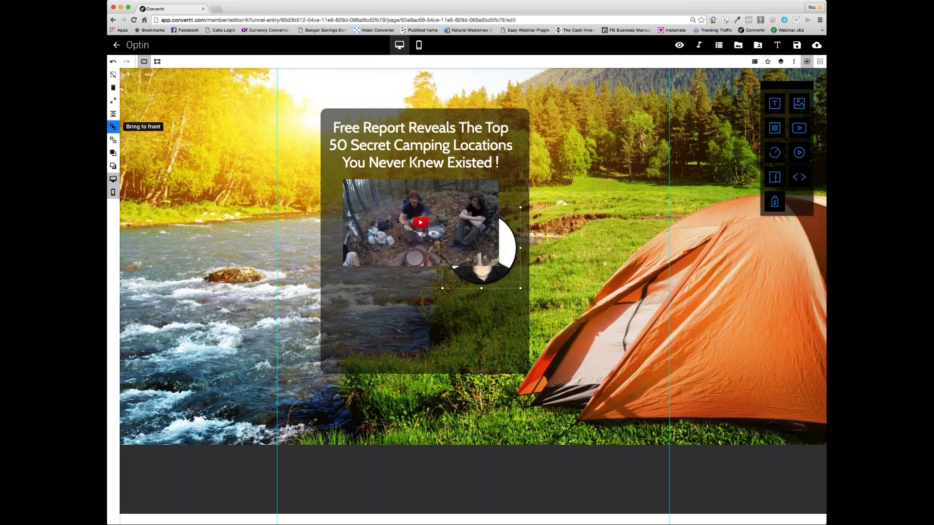
left_click(113, 126)
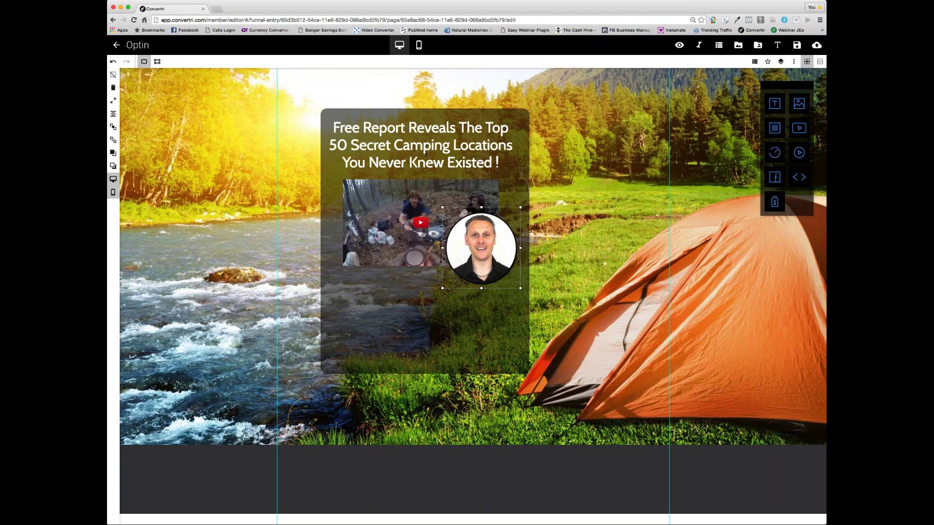
Step: Delete the circular portrait and reposition the camping video so it is centered beneath the headline
left_click(113, 89)
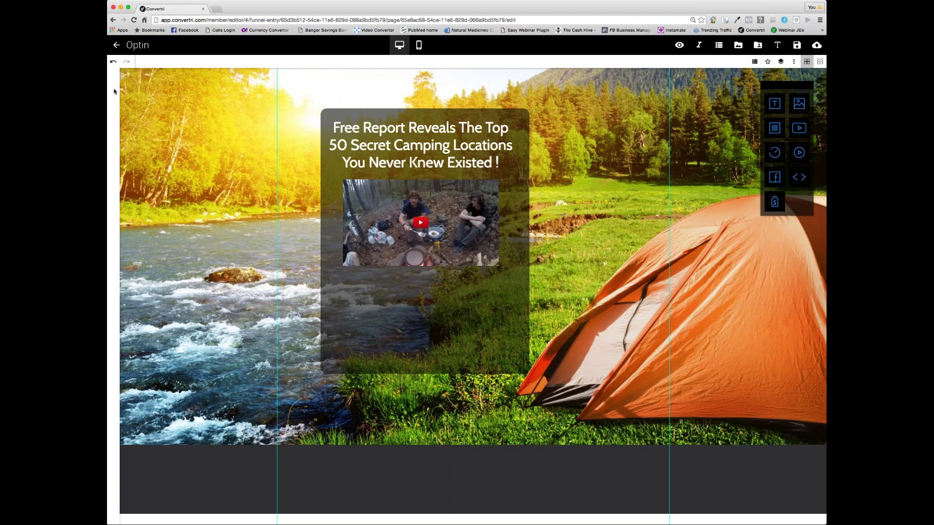
left_click(471, 225)
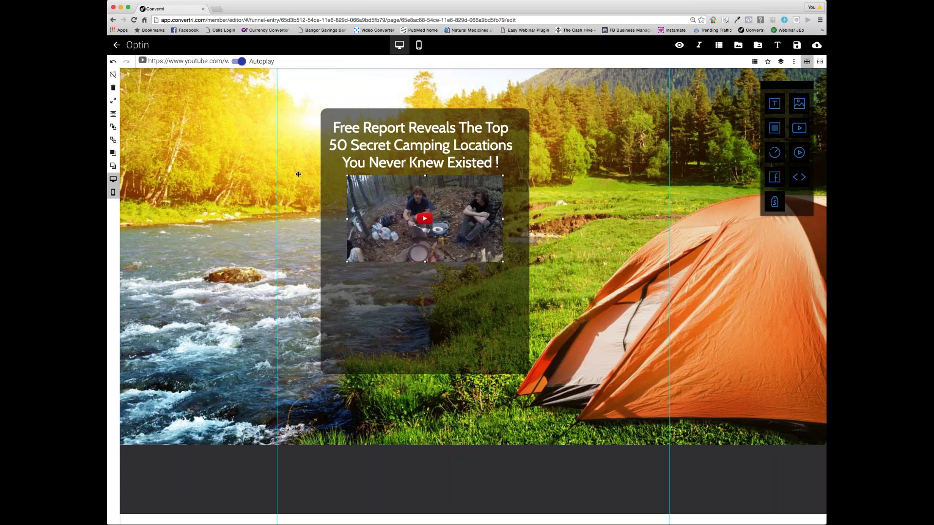
left_click_drag(433, 345, 504, 307)
left_click_drag(552, 334, 431, 341)
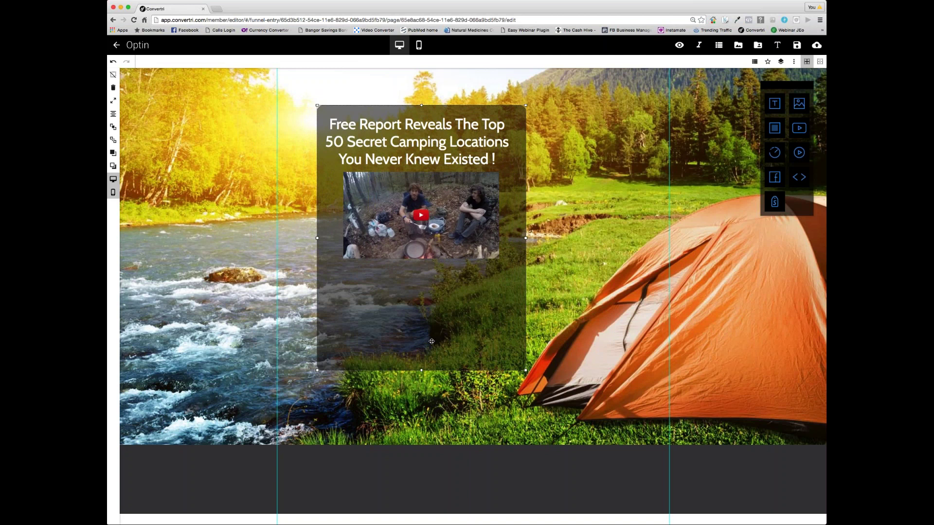
left_click_drag(455, 201, 448, 247)
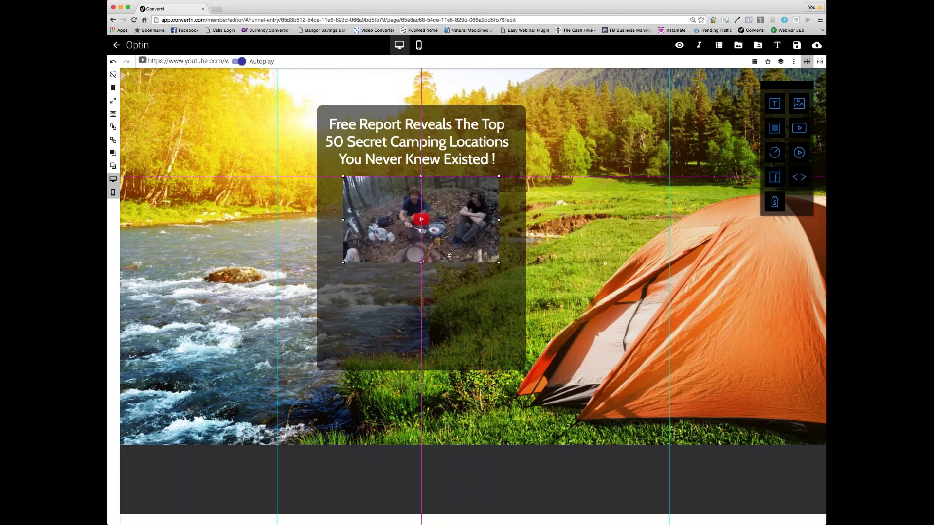
Step: Move the panel with its contents up slightly and nudge the headline to center it above the video
left_click(475, 335)
left_click_drag(475, 335, 429, 339)
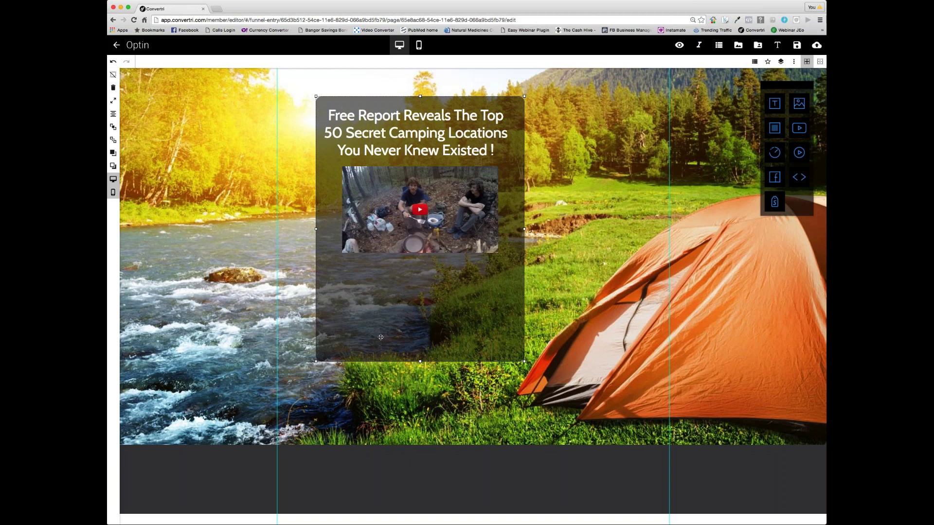
left_click(404, 151)
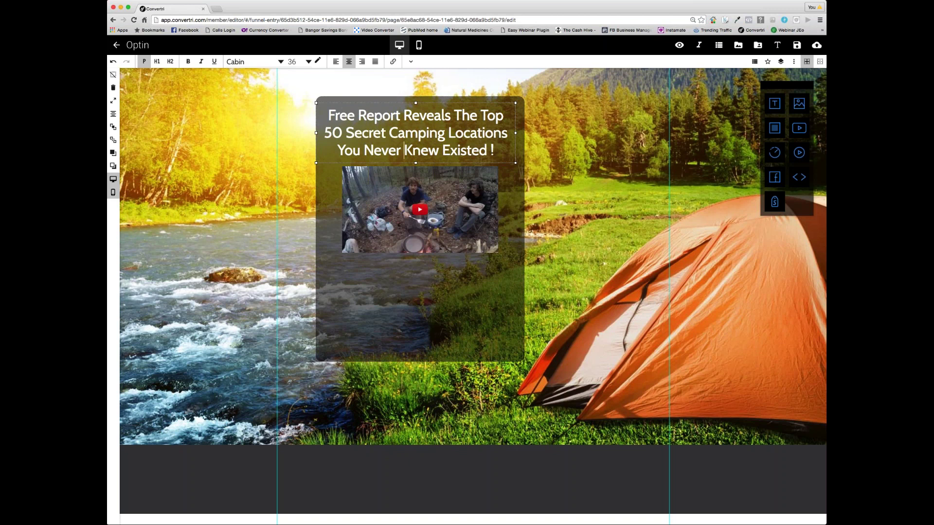
left_click_drag(475, 165, 479, 162)
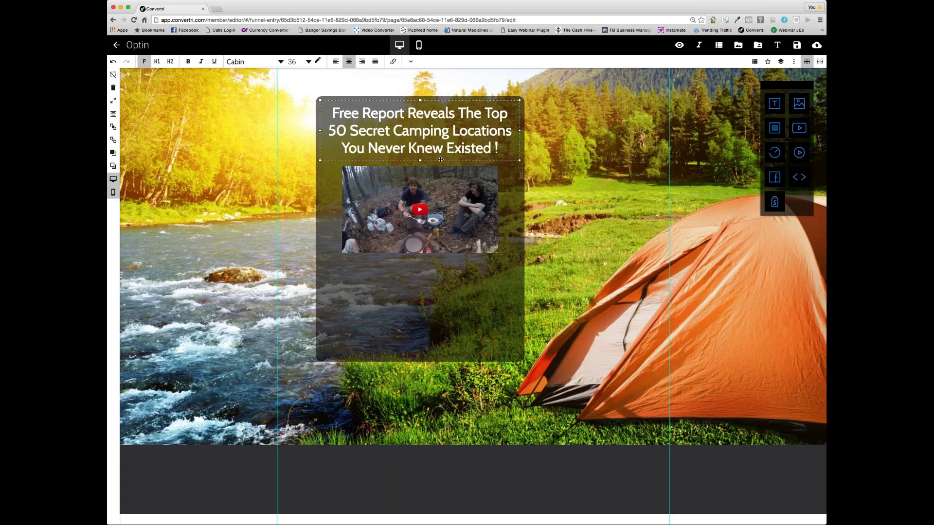
Step: Duplicate the headline into the area below the video and replace the copy's text with "Sign Up Below Now"
left_click_drag(440, 160, 449, 341)
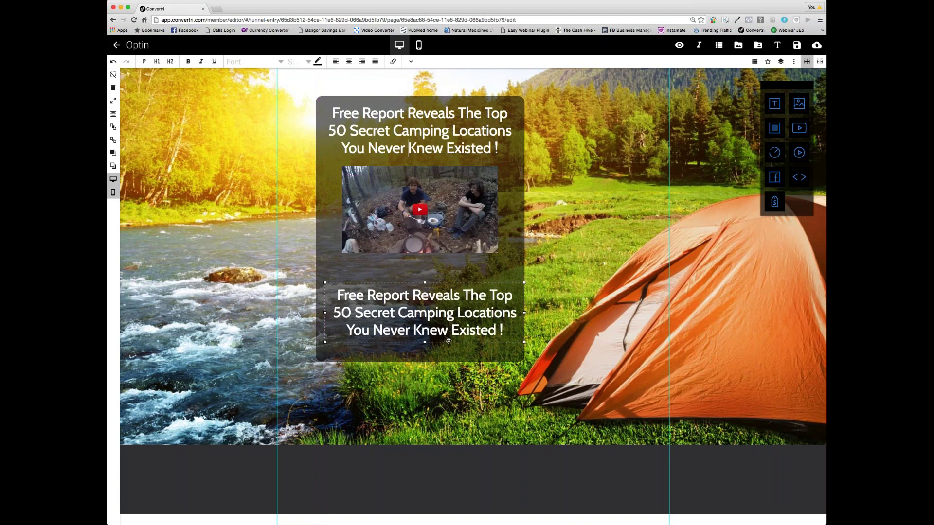
left_click_drag(503, 330, 317, 298)
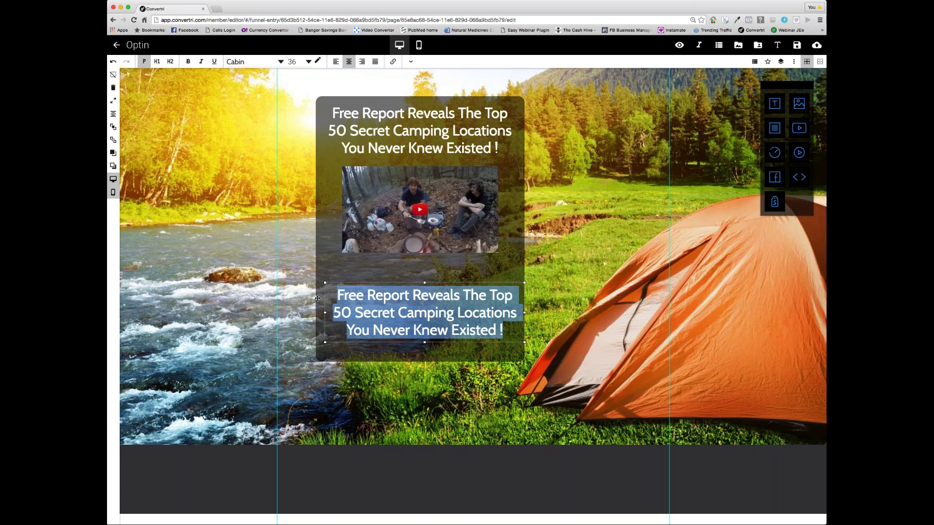
type("Sing")
key("BackSpace")
key("BackSpace")
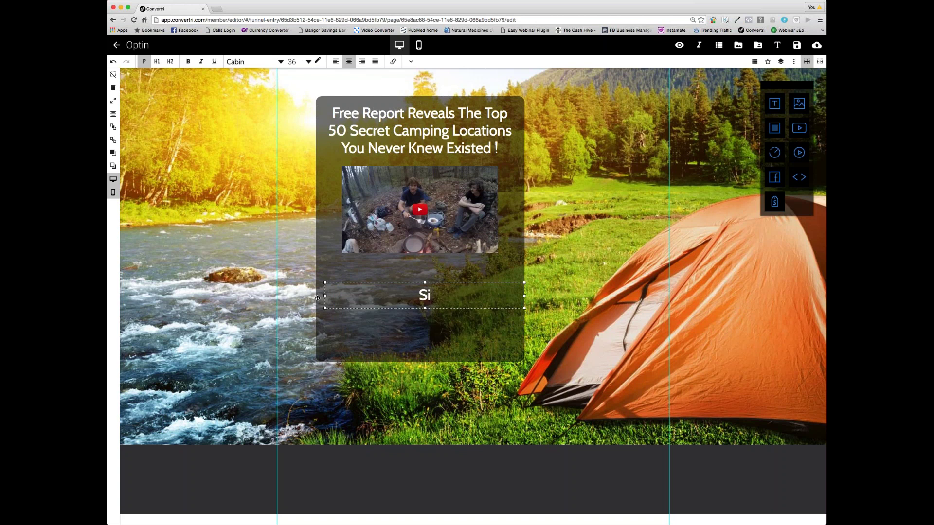
type("gn Up Belo")
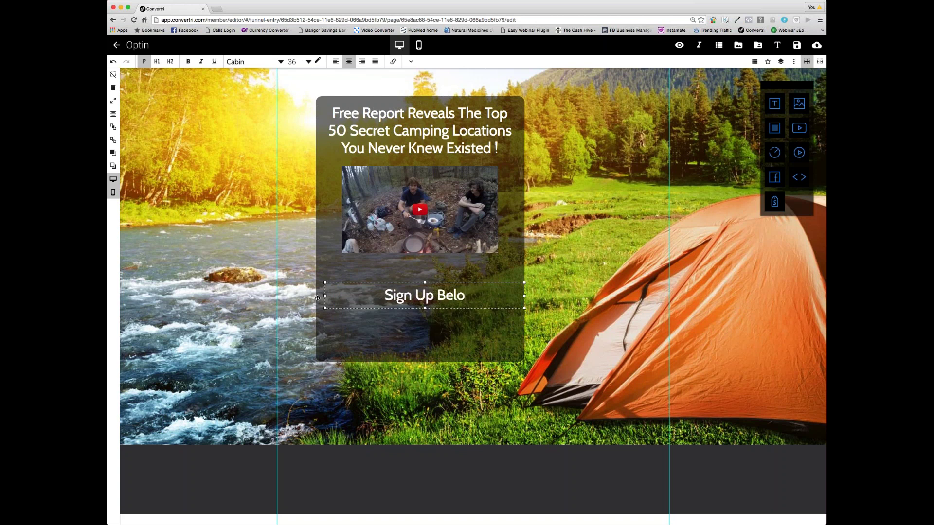
type("w ")
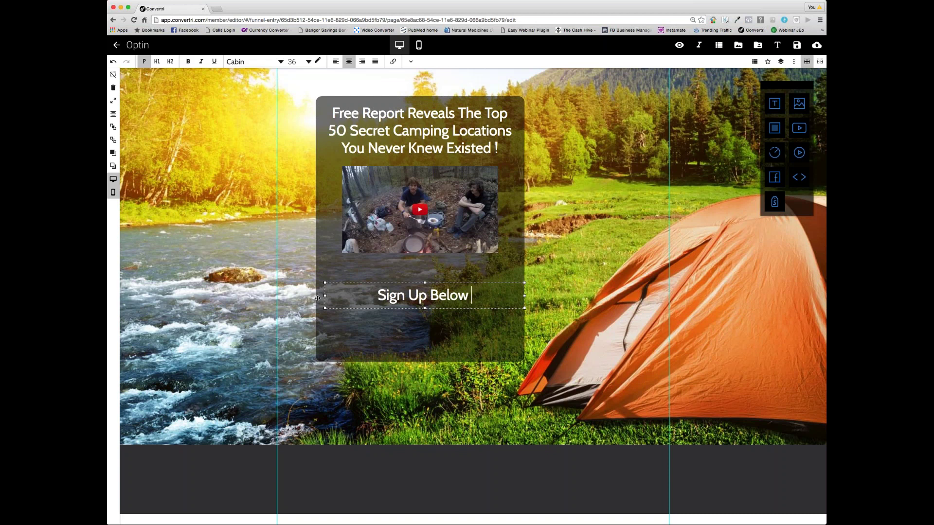
type("Now")
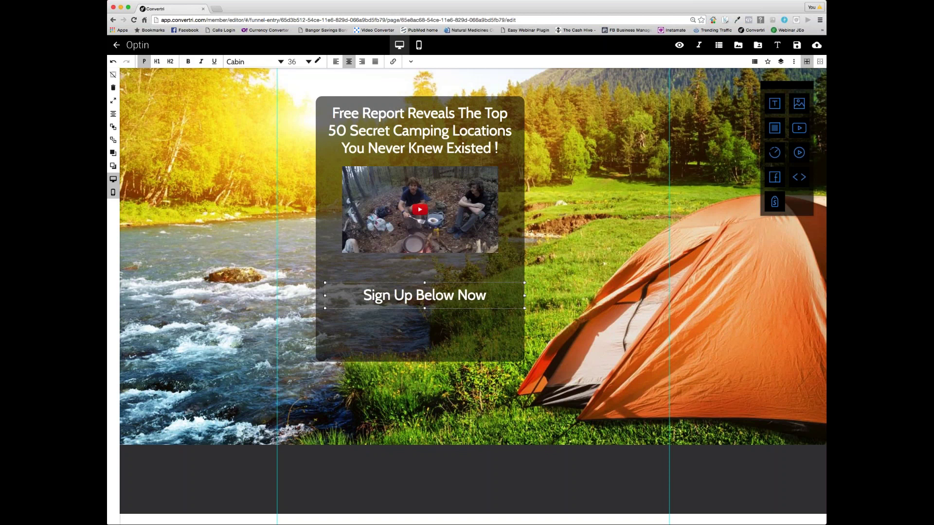
Step: Set the "Sign Up Below Now" text to size 32 and place it centered just below the video
key("super+a")
left_click(309, 61)
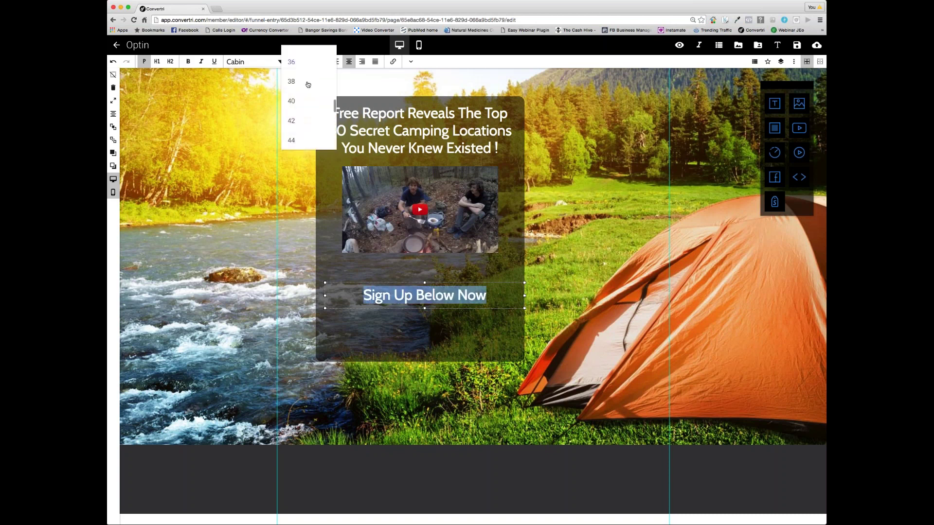
scroll(301, 77, "up", 3)
left_click(291, 68)
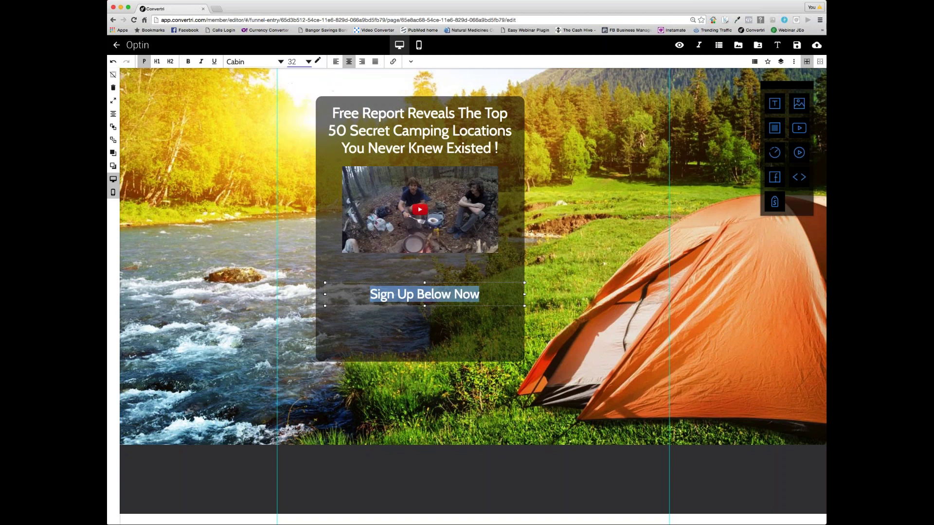
key("Escape")
left_click(441, 295)
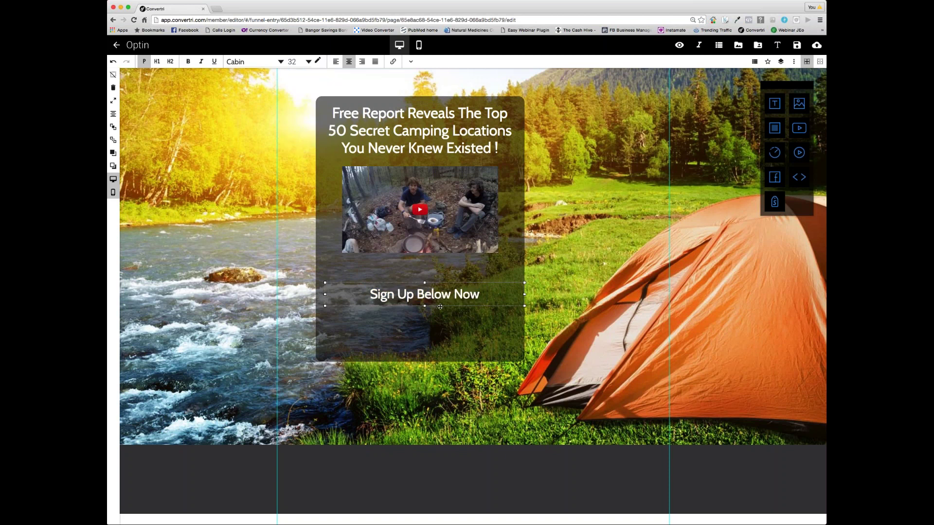
mouse_move(441, 307)
left_mouse_down()
mouse_move(440, 294)
mouse_move(444, 315)
mouse_move(439, 292)
mouse_move(433, 312)
mouse_move(433, 297)
left_mouse_up()
left_click(440, 307)
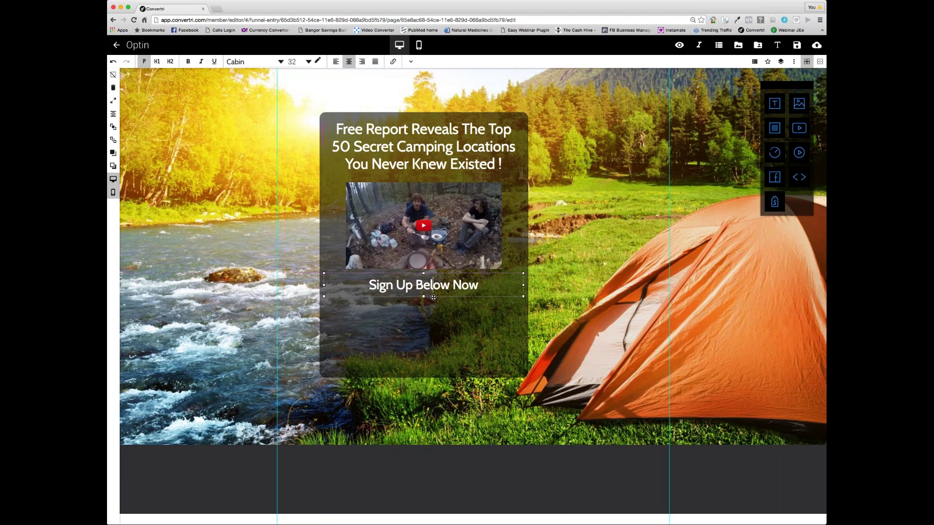
Step: With the panel selected, create a new form named "Camping test 5" from the copied form markup
left_click(460, 330)
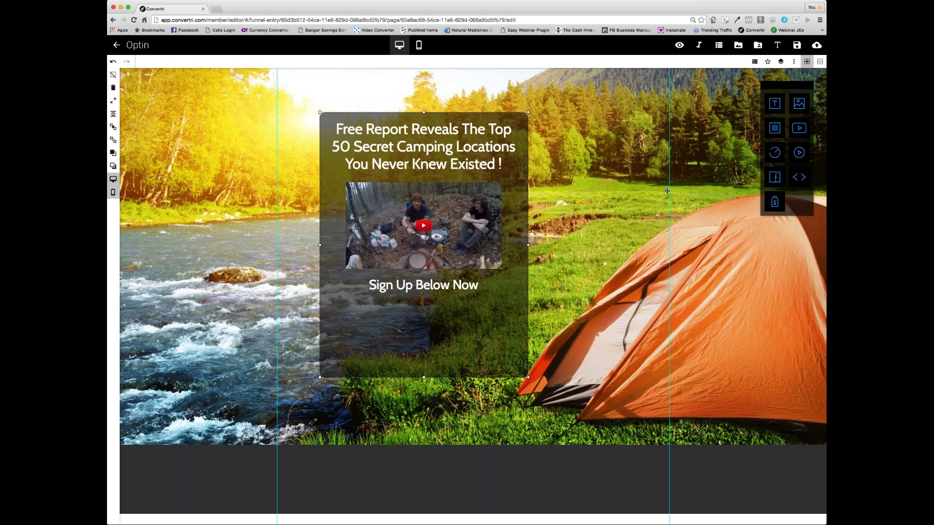
left_click(719, 46)
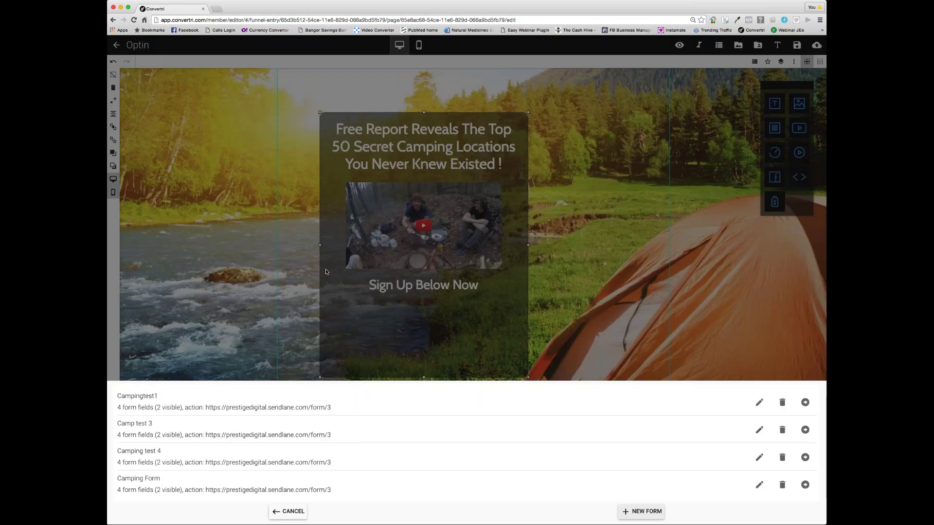
left_click(654, 512)
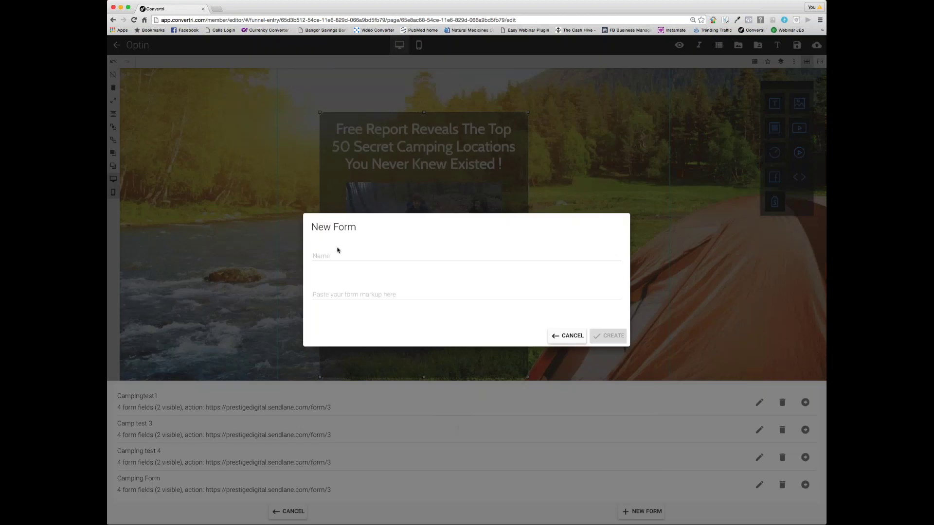
left_click(338, 253)
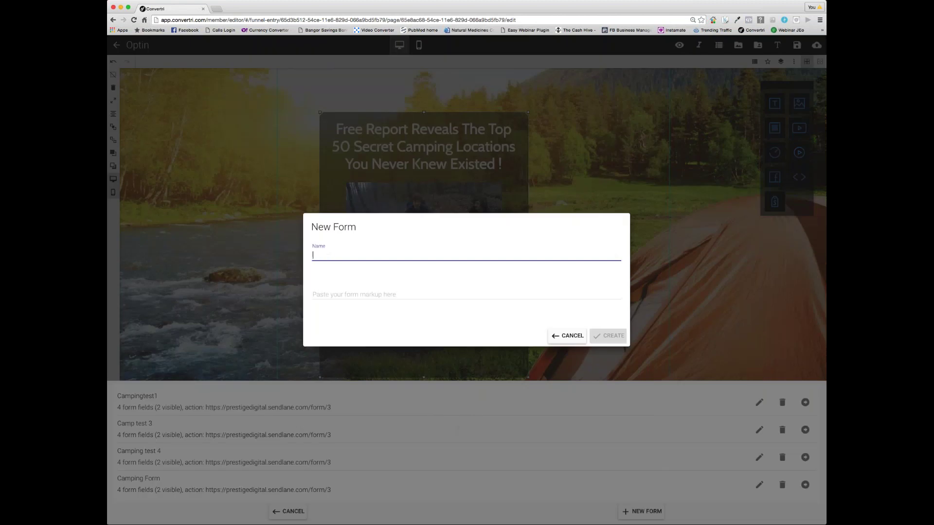
type("Camping test 5")
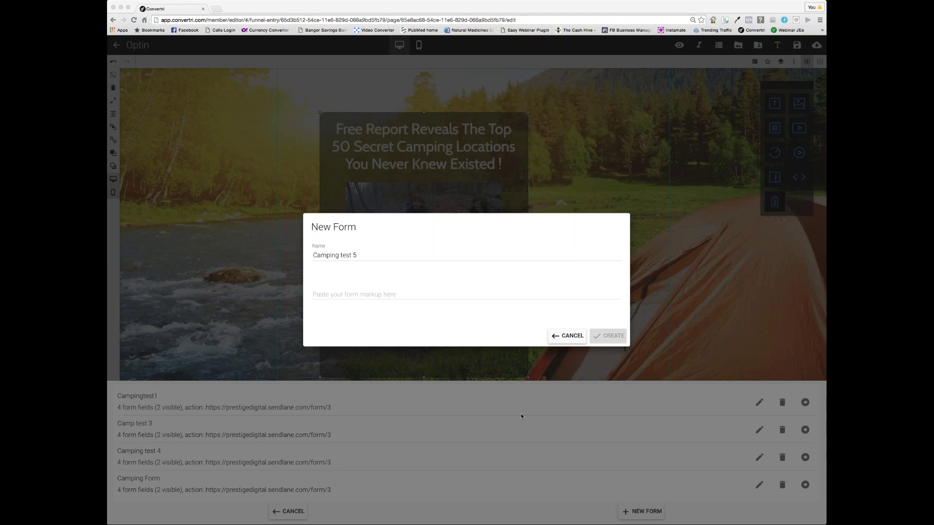
left_click(482, 297)
left_click(347, 296)
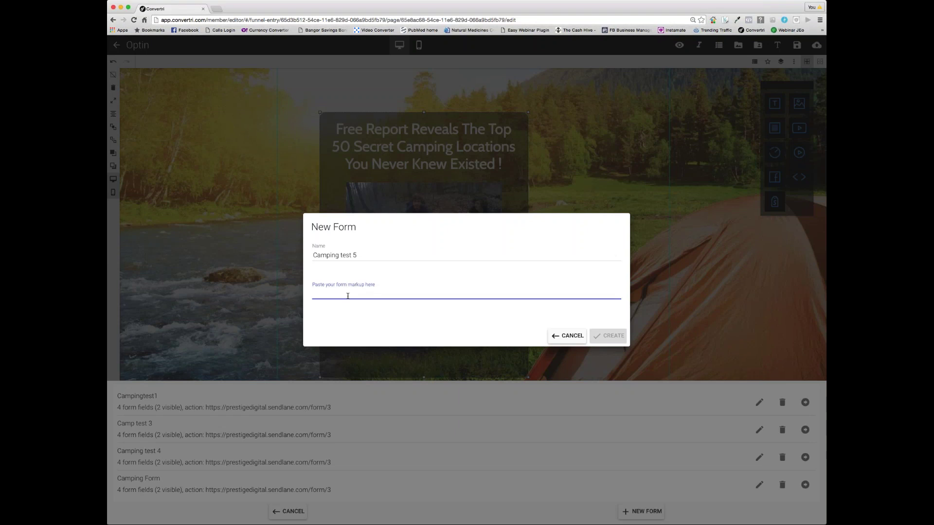
key("super+v")
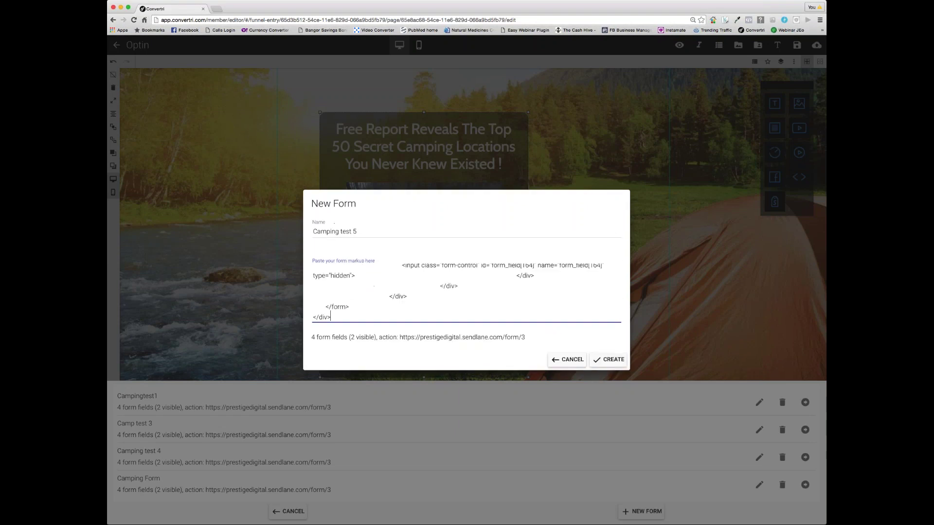
left_click(615, 356)
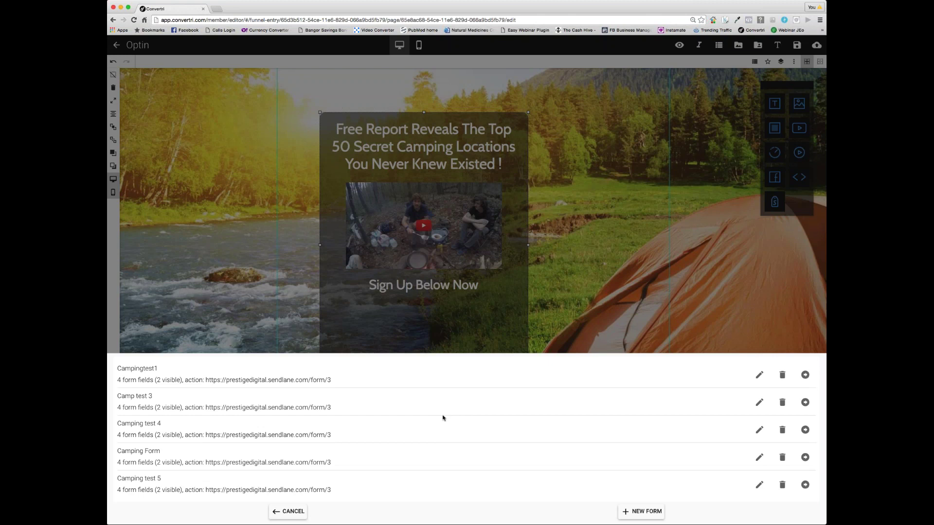
Step: Apply the "Camping test 5" form to the panel and add Email text inputs beneath the "Sign Up Below Now" text
left_click(806, 485)
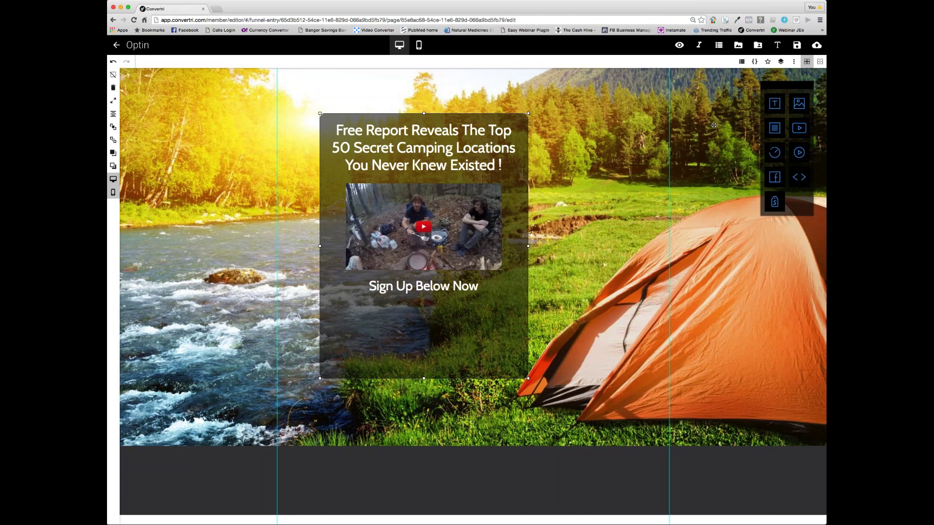
left_click(742, 62)
left_click(718, 107)
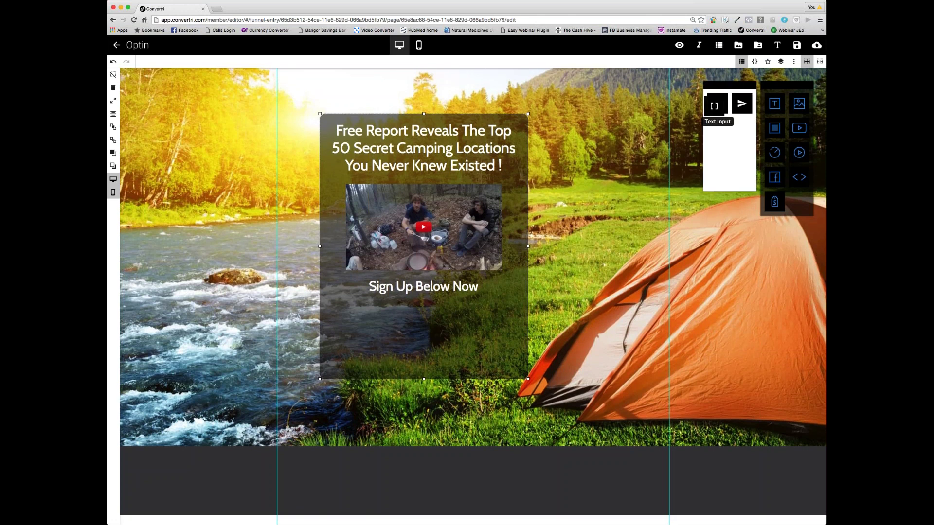
left_click_drag(718, 107, 412, 319)
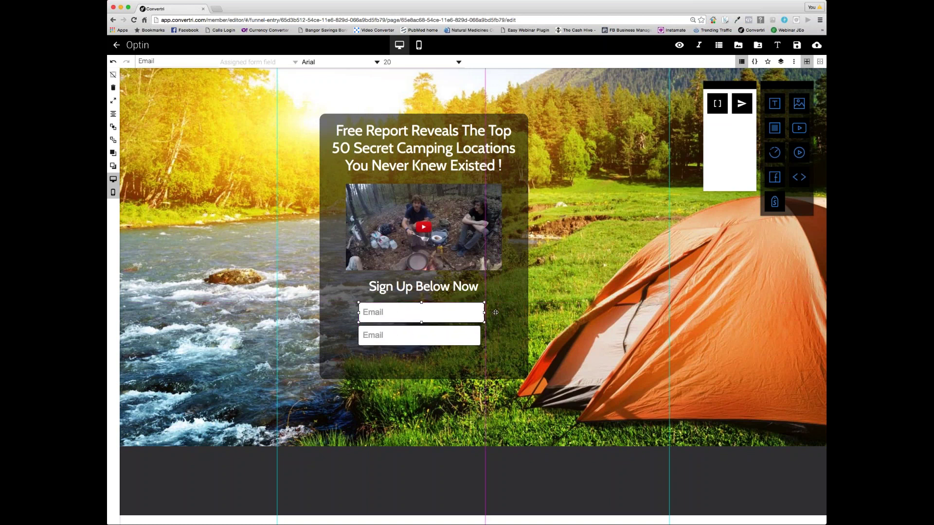
Step: Widen and align both Email inputs to match the video's width, and extend the panel's lower edge downward
mouse_move(484, 313)
left_mouse_down()
mouse_move(506, 313)
mouse_move(468, 320)
mouse_move(501, 313)
left_mouse_up()
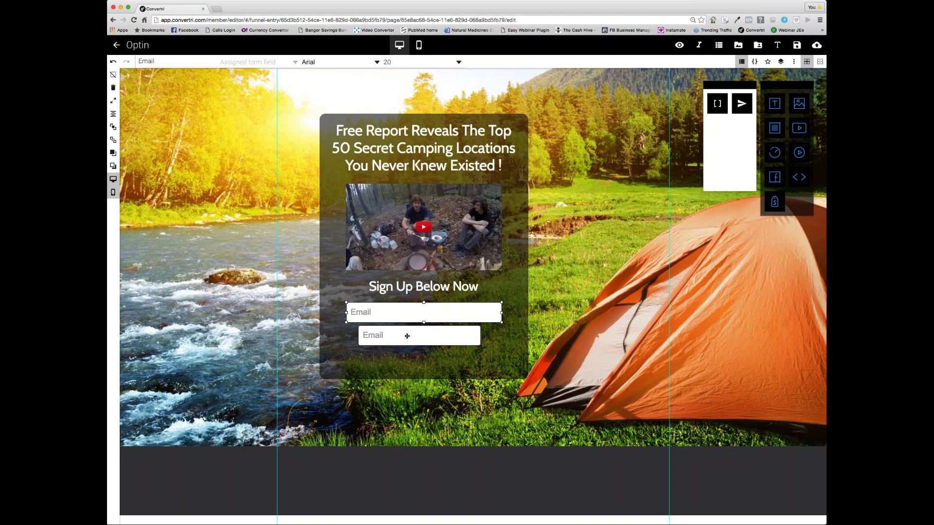
left_click_drag(414, 336, 410, 339)
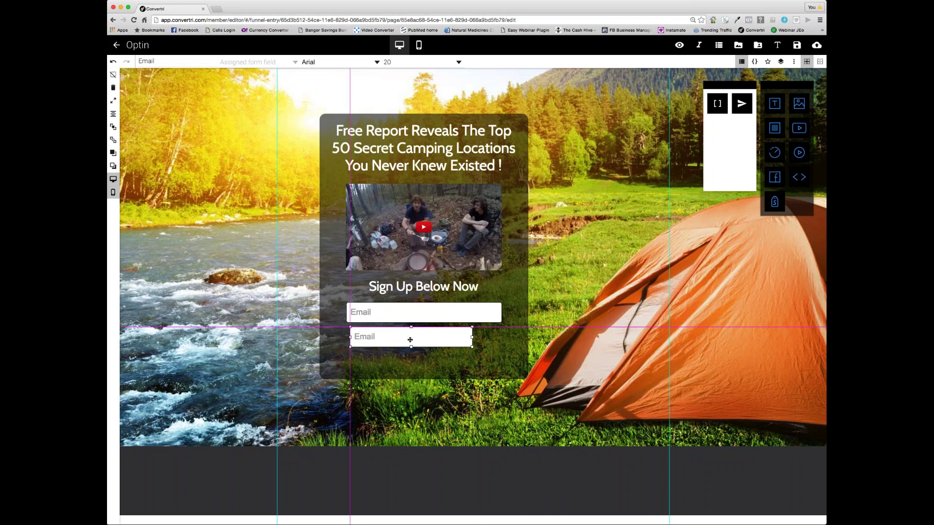
mouse_move(410, 340)
left_mouse_down()
mouse_move(444, 336)
mouse_move(404, 337)
left_mouse_up()
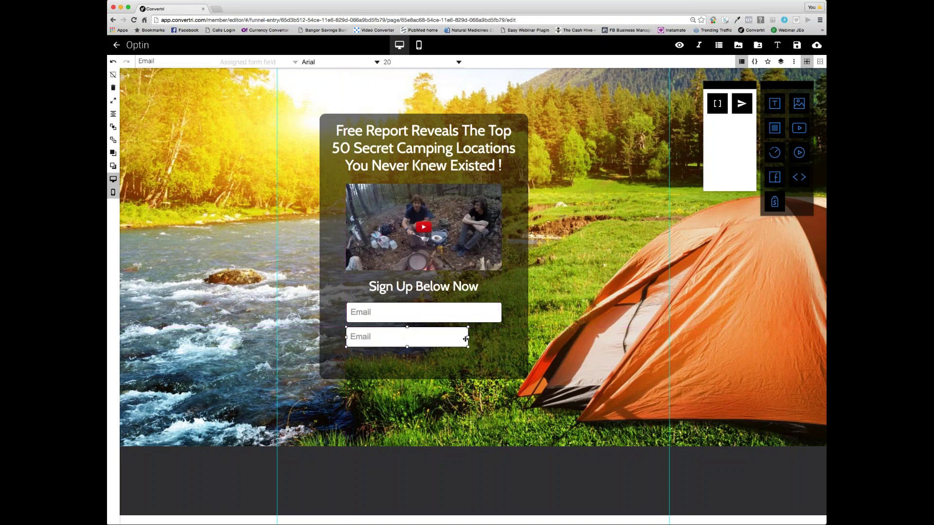
left_click_drag(466, 339, 502, 338)
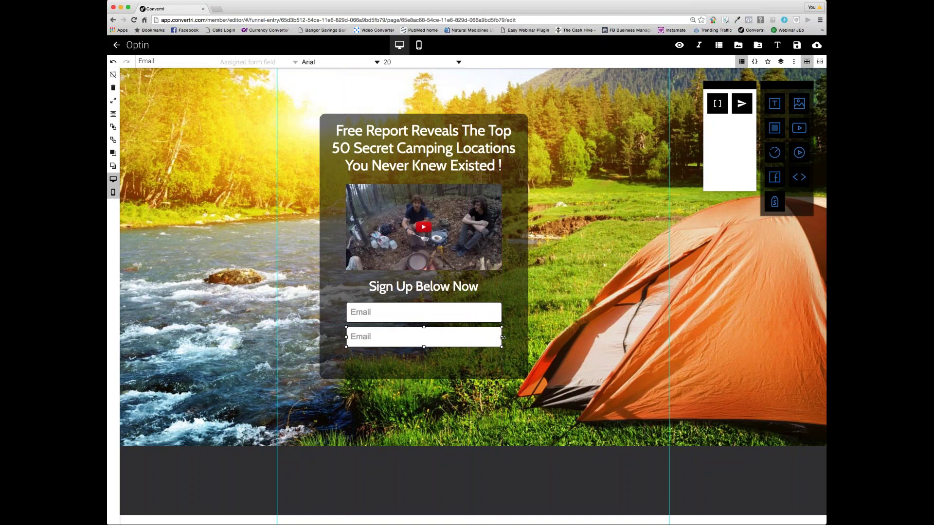
left_click(430, 375)
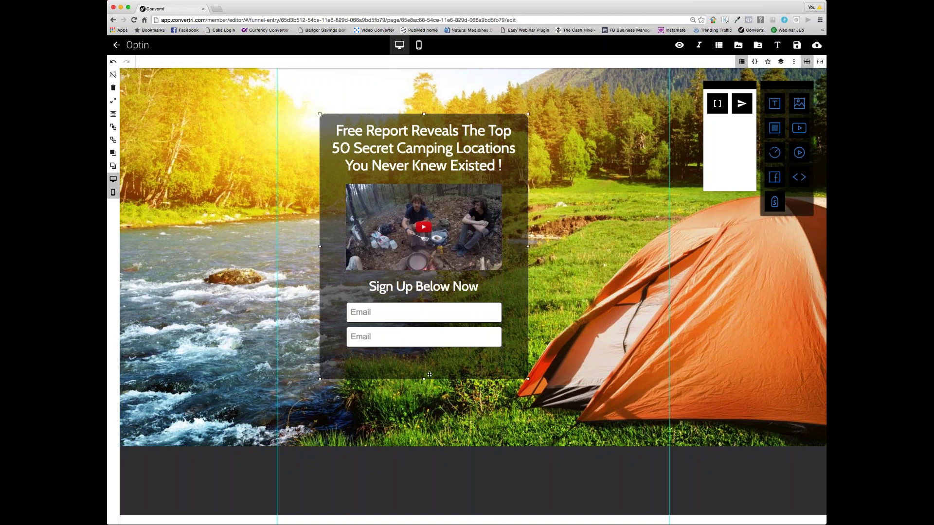
left_click_drag(424, 379, 424, 399)
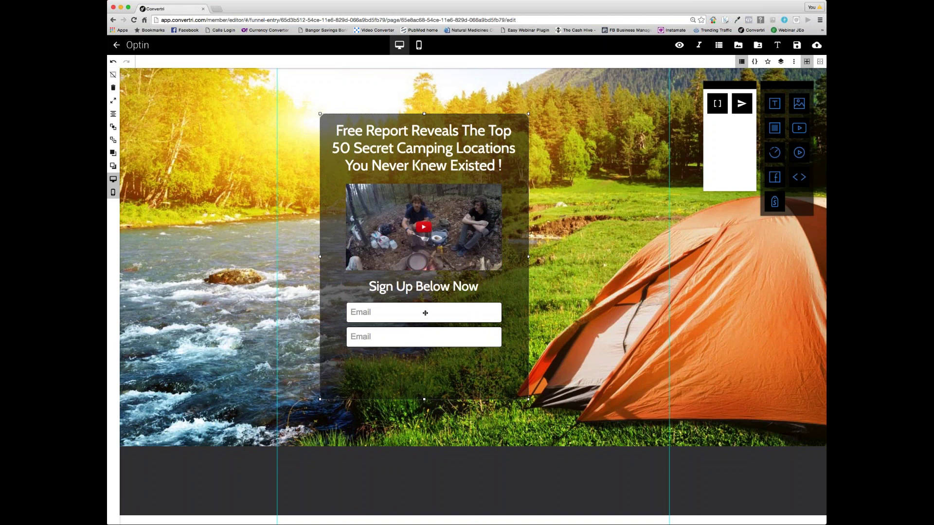
Step: Change the placeholder text of the upper Email input to "Name"
left_click(425, 313)
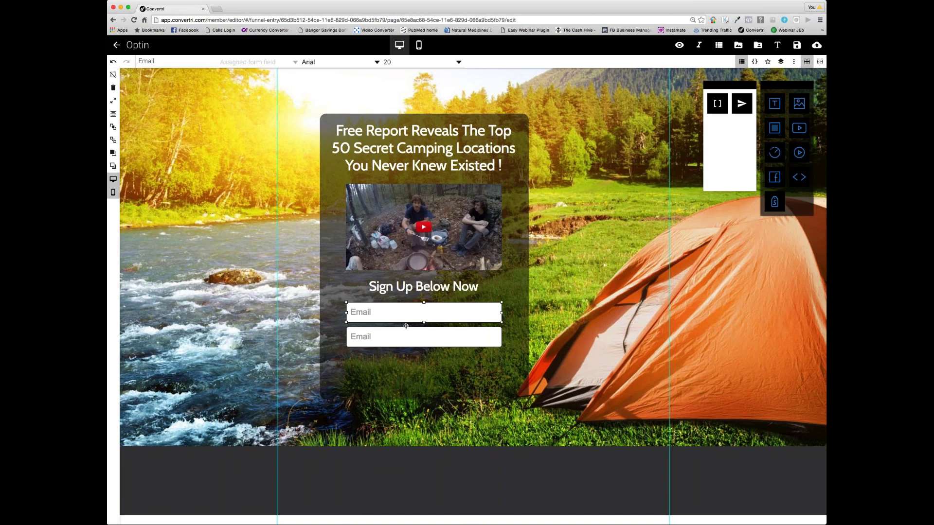
double_click(146, 61)
type("N")
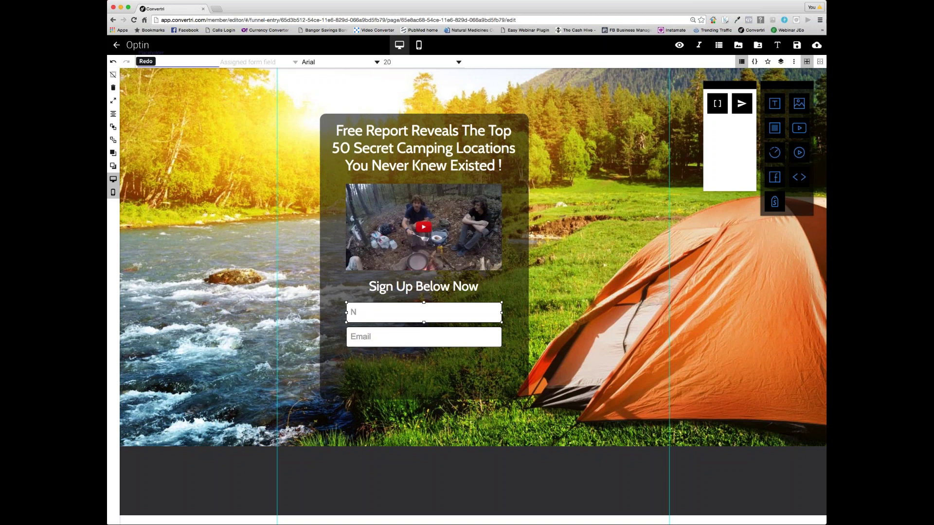
type("ame")
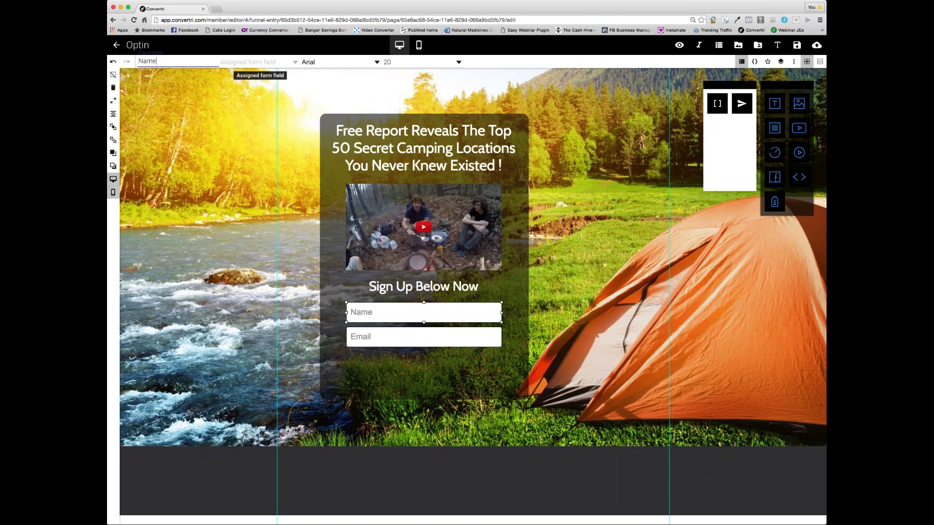
Step: Set the Name input's font to Cabin at size 18
left_click(377, 64)
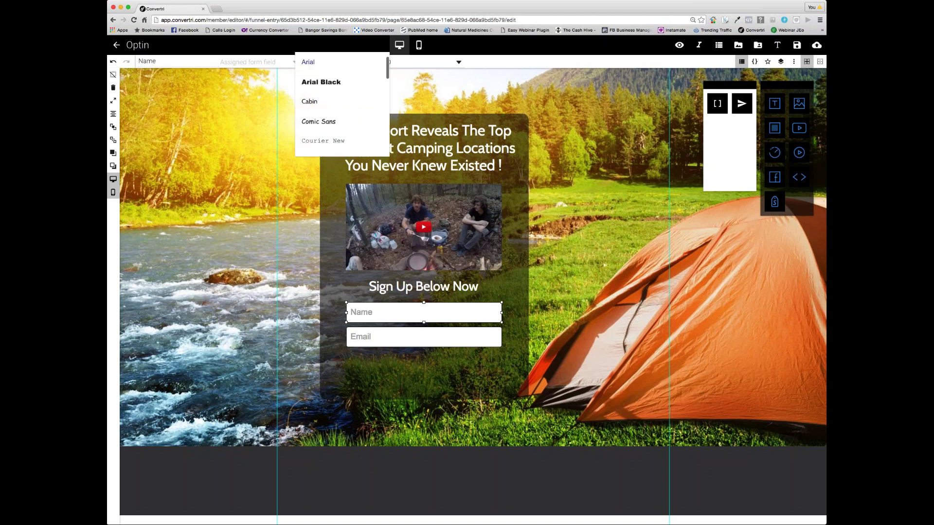
left_click(321, 100)
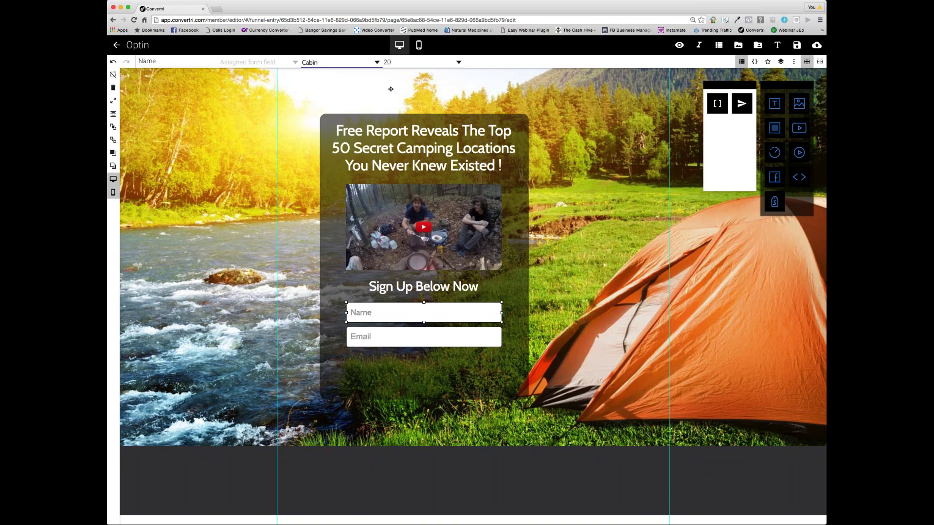
left_click(459, 62)
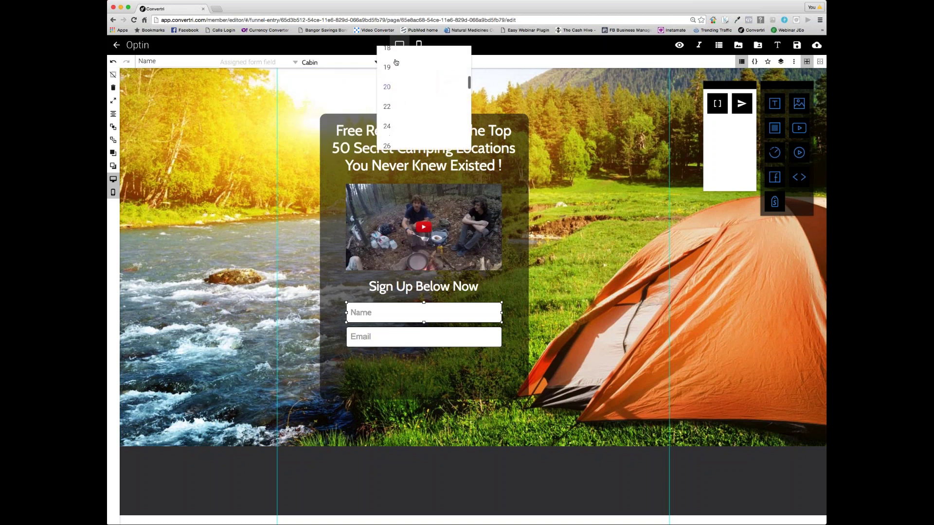
scroll(395, 62, "up", 2)
left_click(396, 62)
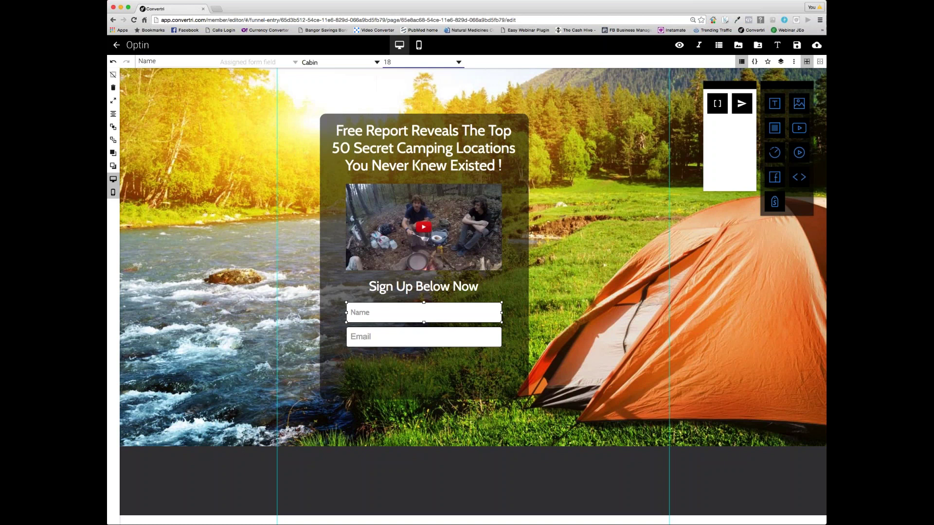
Step: Set the Email input's font to Cabin at size 18
left_click(396, 341)
left_click(305, 67)
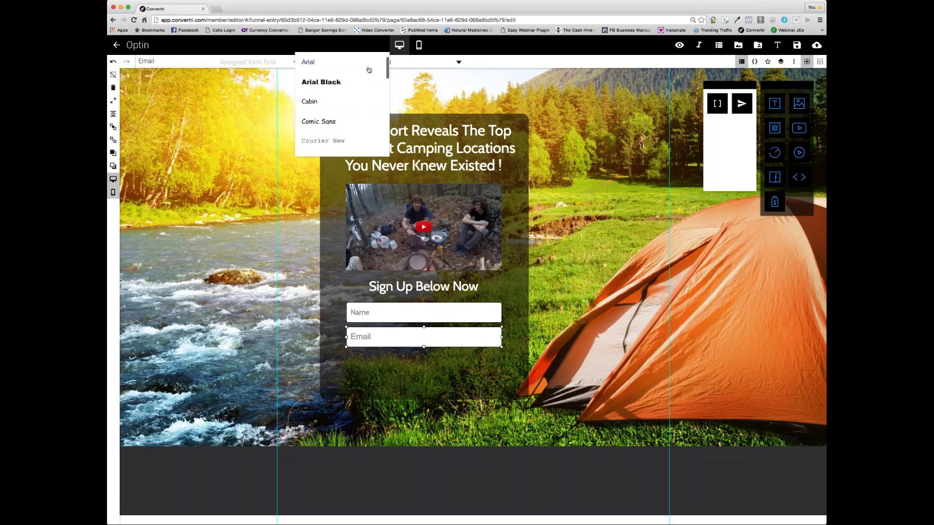
left_click(331, 101)
left_click(416, 62)
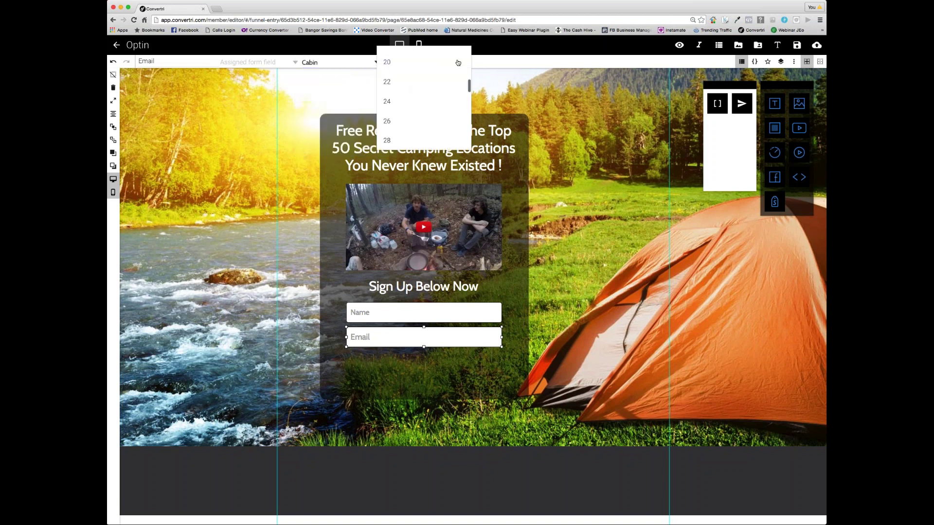
left_click(394, 73)
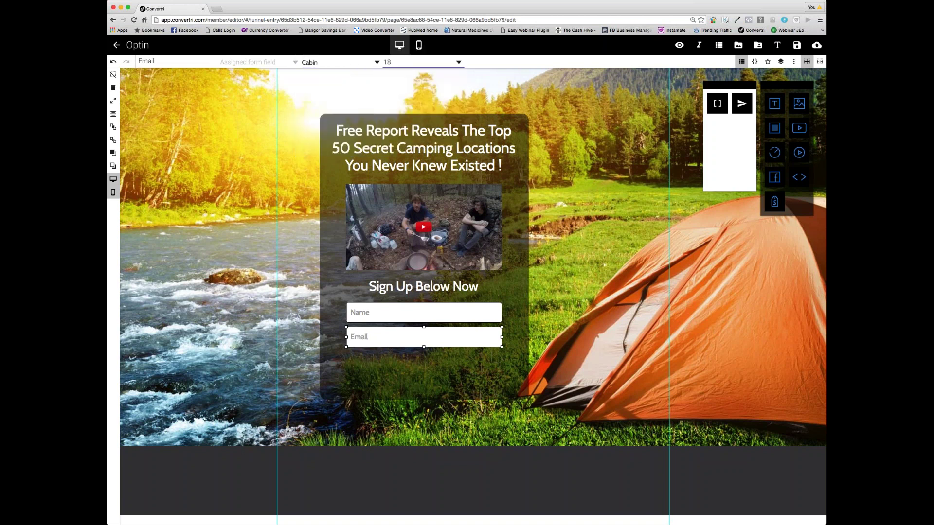
Step: Assign form_field[1] to the Name input and form_field[3] to the Email input
left_click(394, 311)
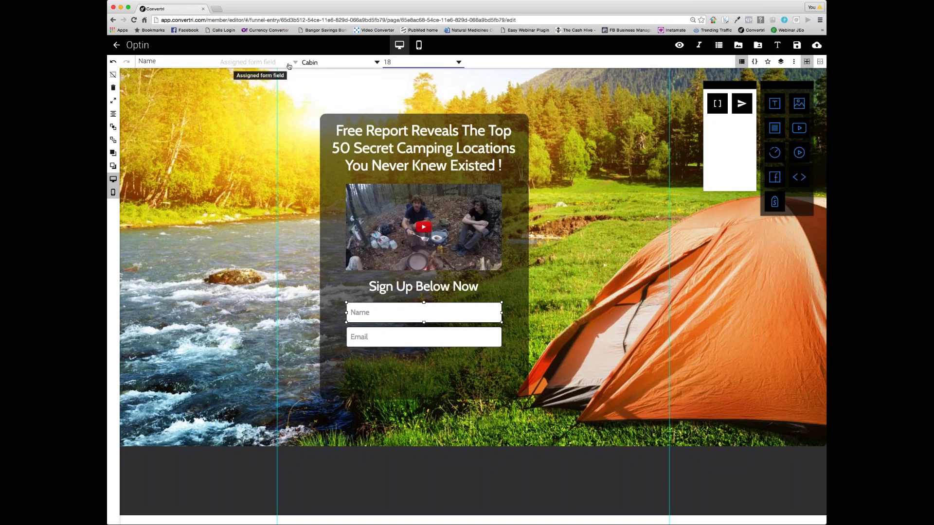
left_click(248, 61)
left_click(237, 61)
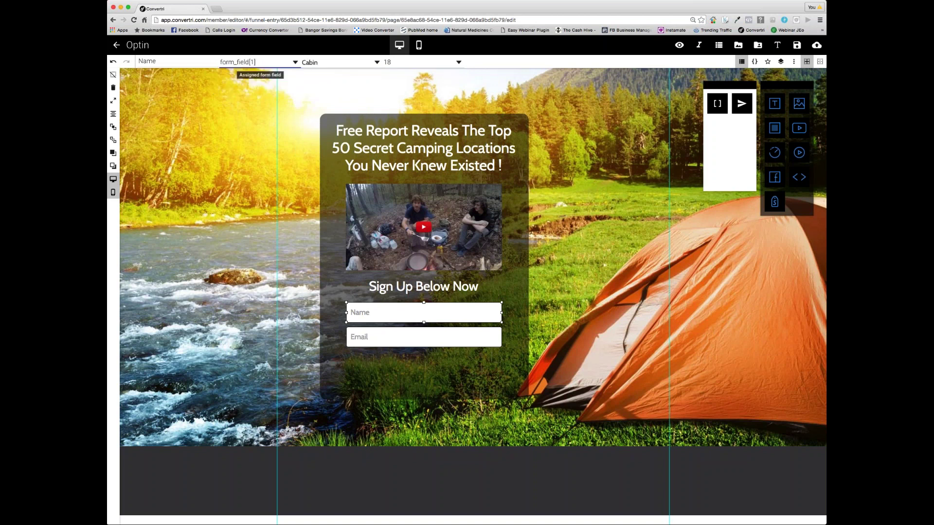
left_click(401, 338)
left_click(248, 62)
left_click(238, 82)
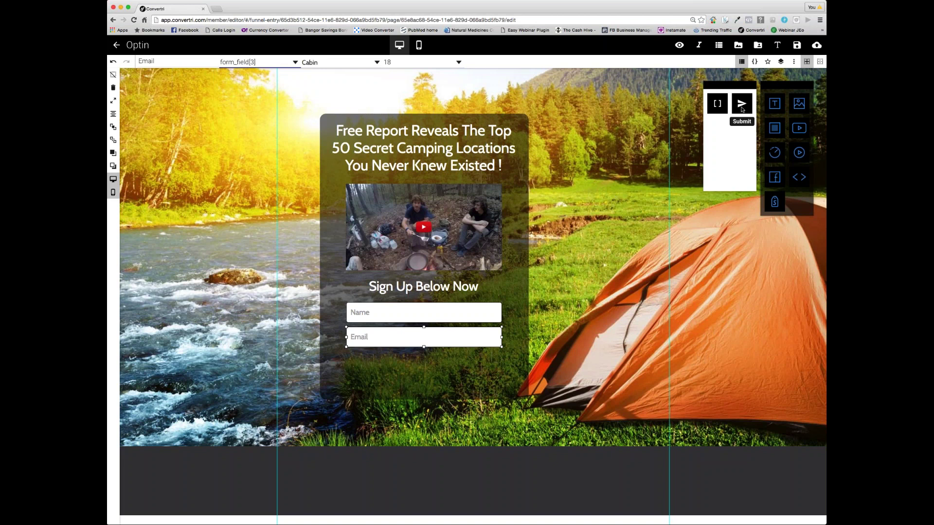
Step: Add a Submit button as wide as the inputs just below the Email input, and shorten the panel slightly to fit
left_click_drag(742, 103, 452, 376)
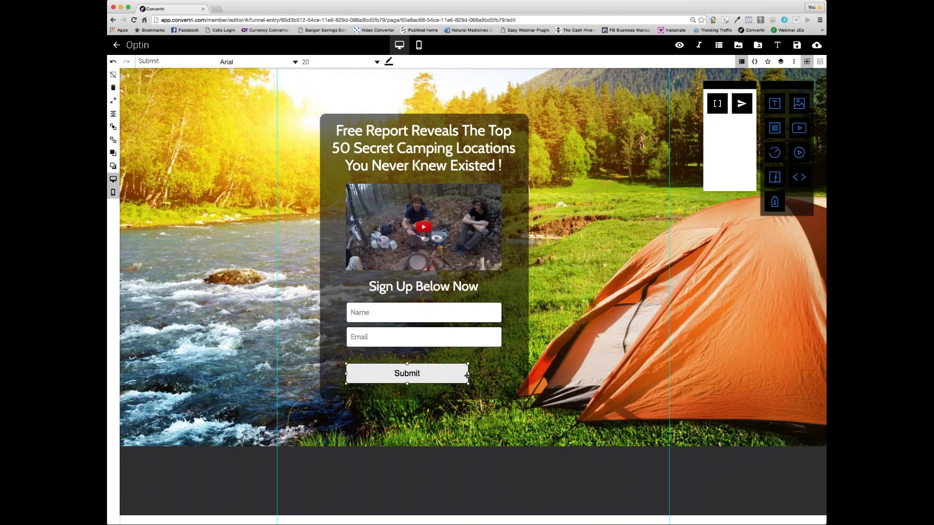
mouse_move(467, 376)
left_mouse_down()
mouse_move(501, 372)
mouse_move(479, 368)
left_mouse_up()
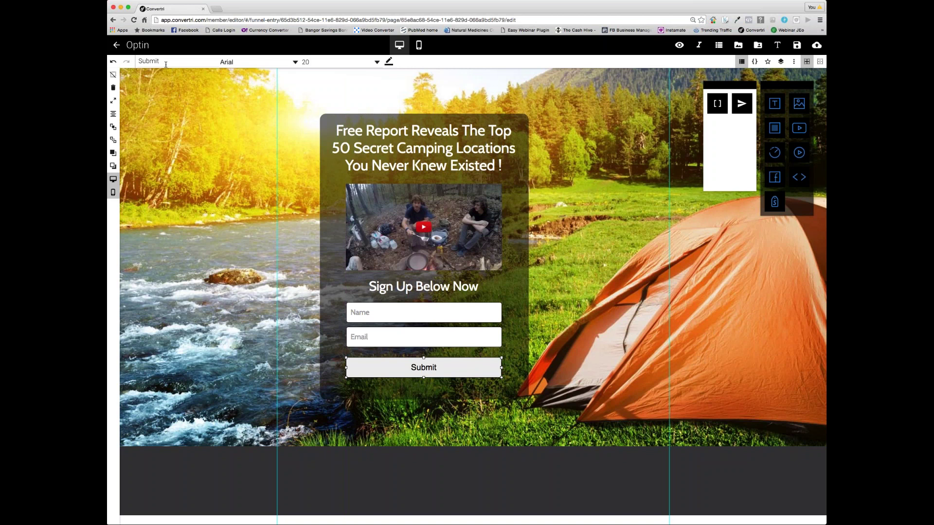
left_click(416, 336)
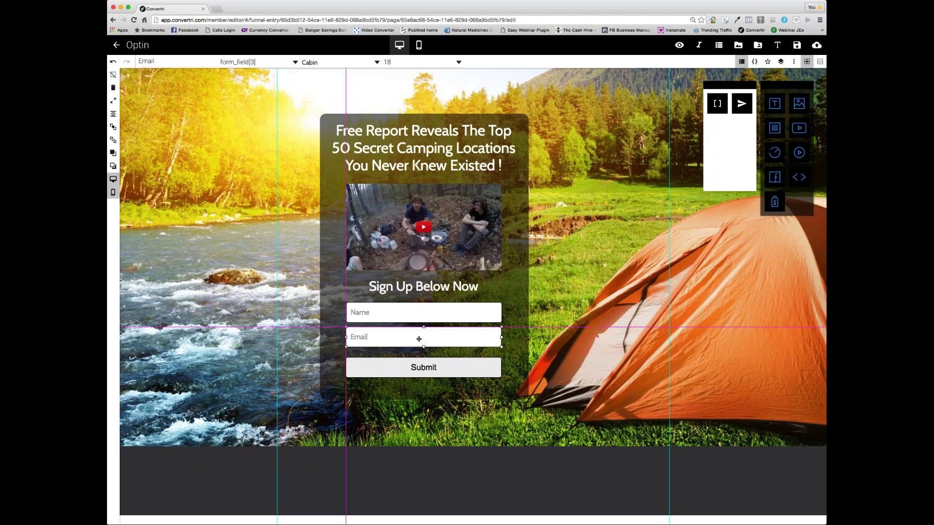
left_click_drag(419, 339, 439, 360)
left_click(429, 399)
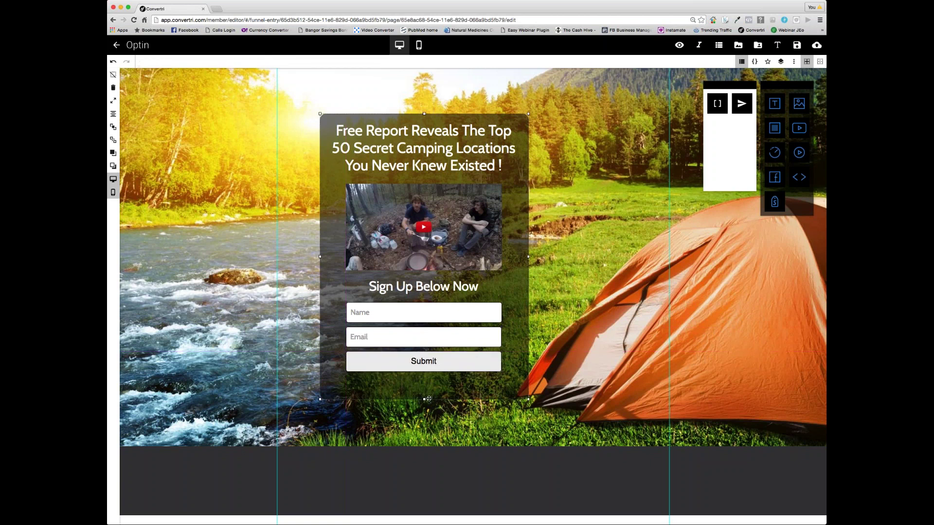
left_click_drag(429, 399, 423, 392)
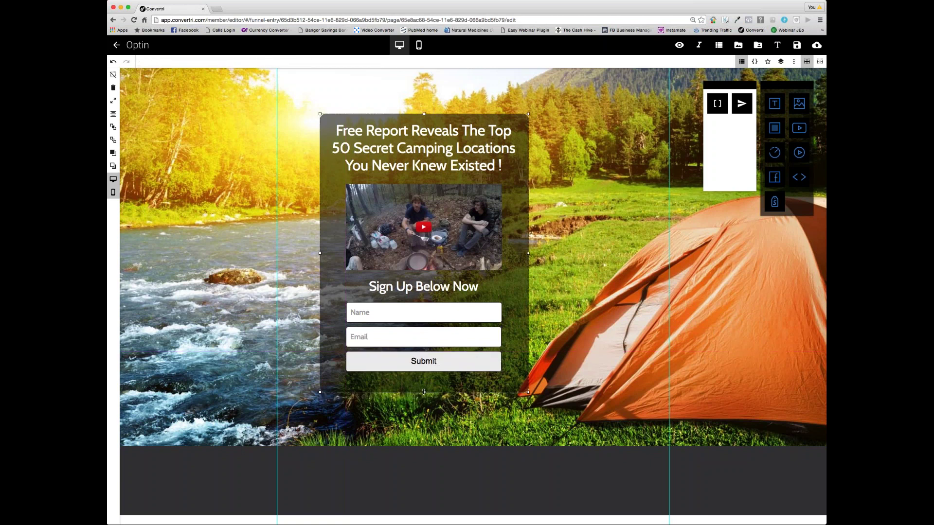
Step: Set the Submit button's font to Cabin
left_click(473, 366)
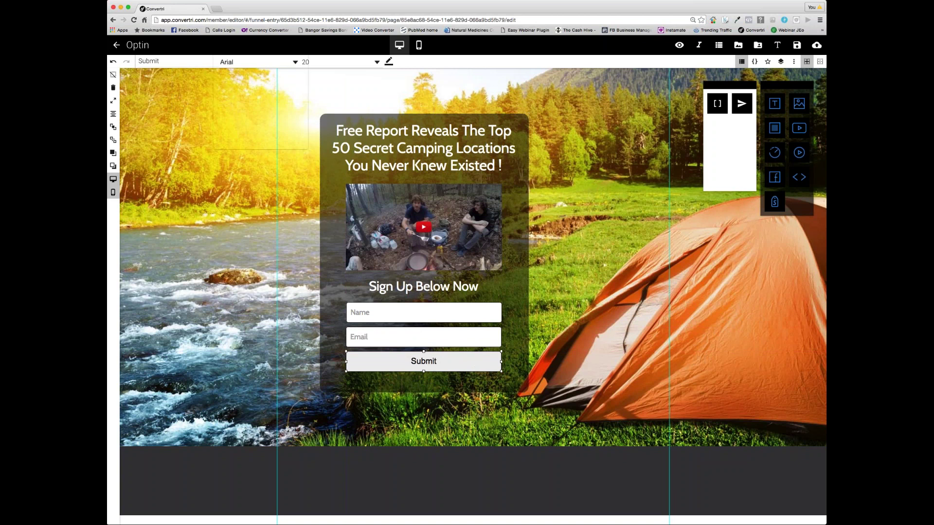
left_click(294, 63)
left_click(234, 100)
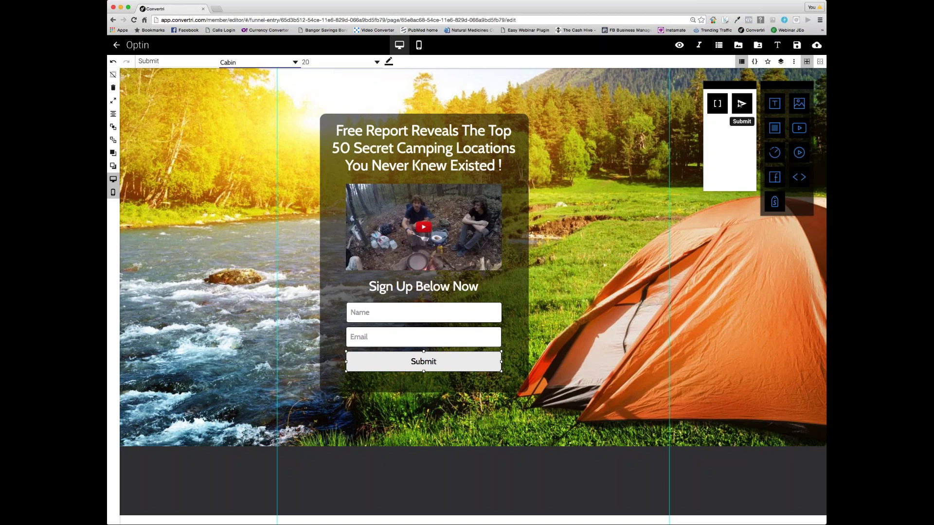
Step: Set the Submit button's background color to the orange rgb(217, 118, 14)
left_click(793, 61)
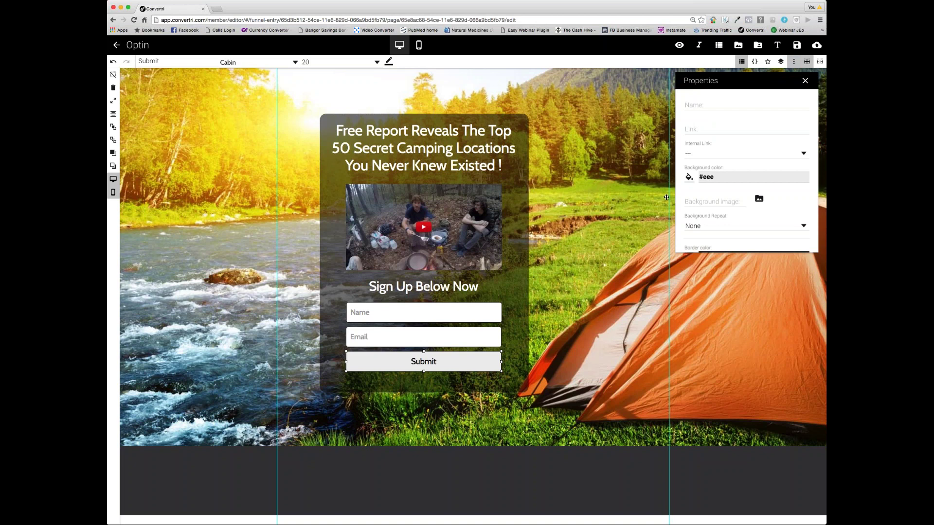
left_click(705, 177)
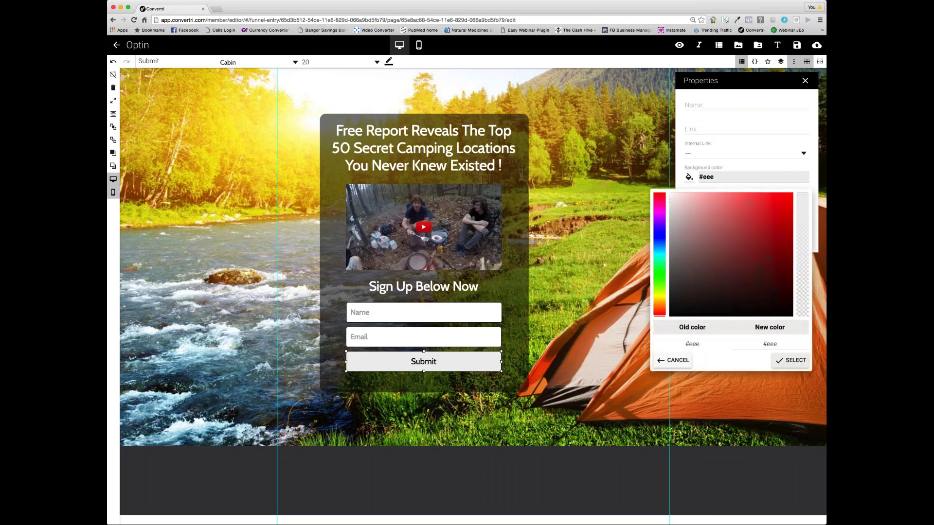
left_click(660, 302)
left_click(660, 305)
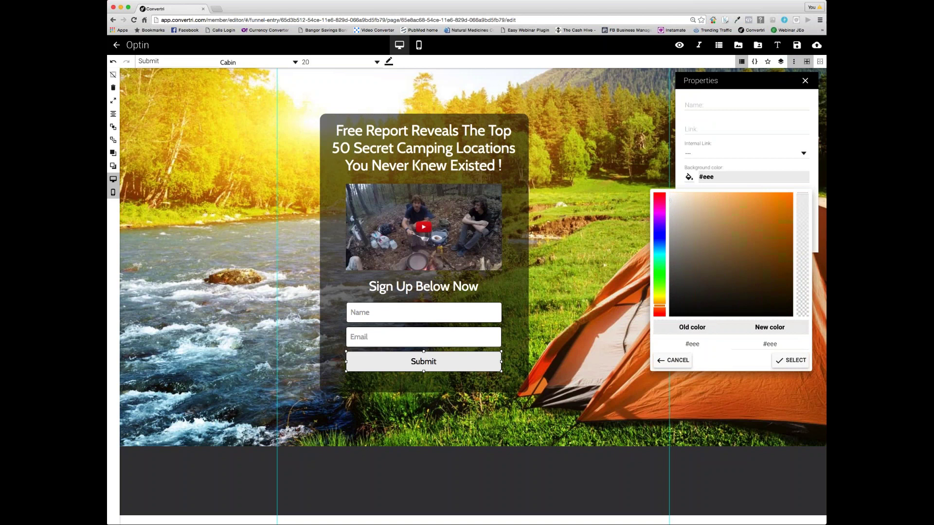
mouse_move(769, 222)
left_mouse_down()
mouse_move(780, 205)
mouse_move(729, 267)
mouse_move(768, 207)
left_mouse_up()
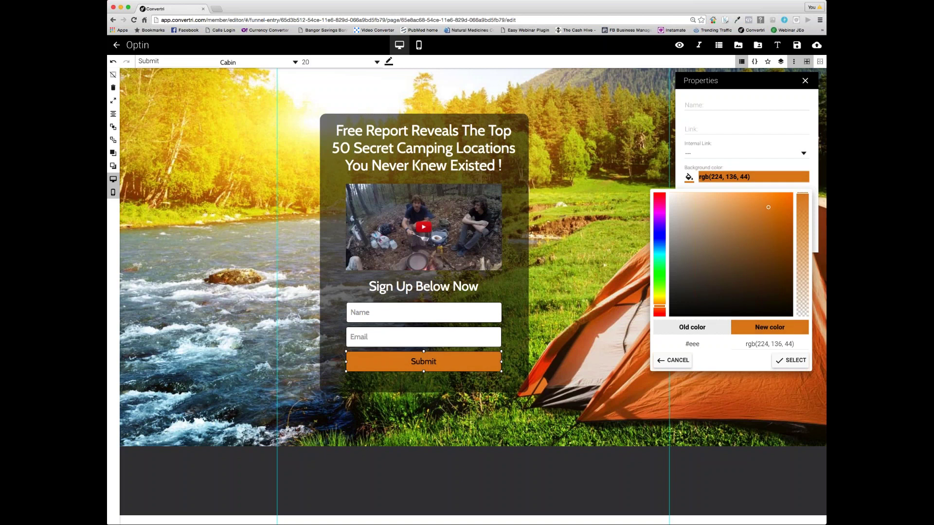
left_click_drag(767, 207, 784, 211)
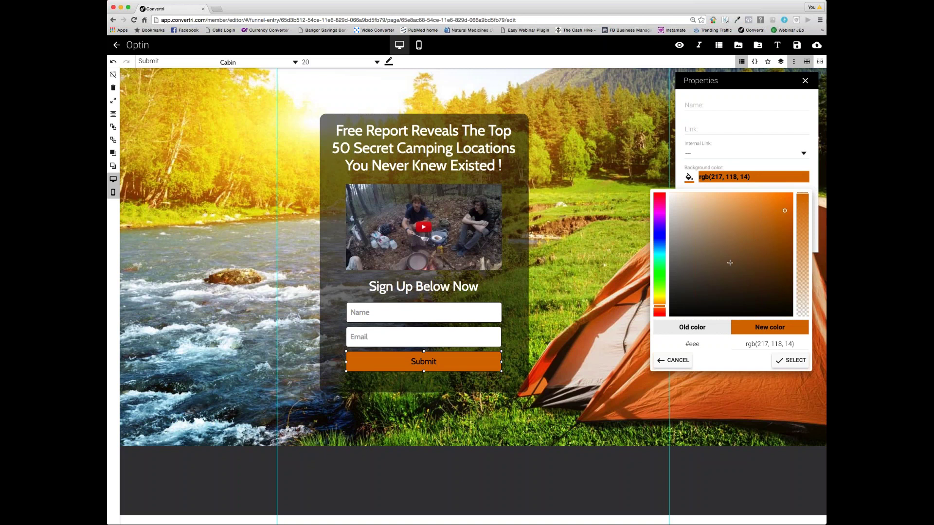
left_click(791, 360)
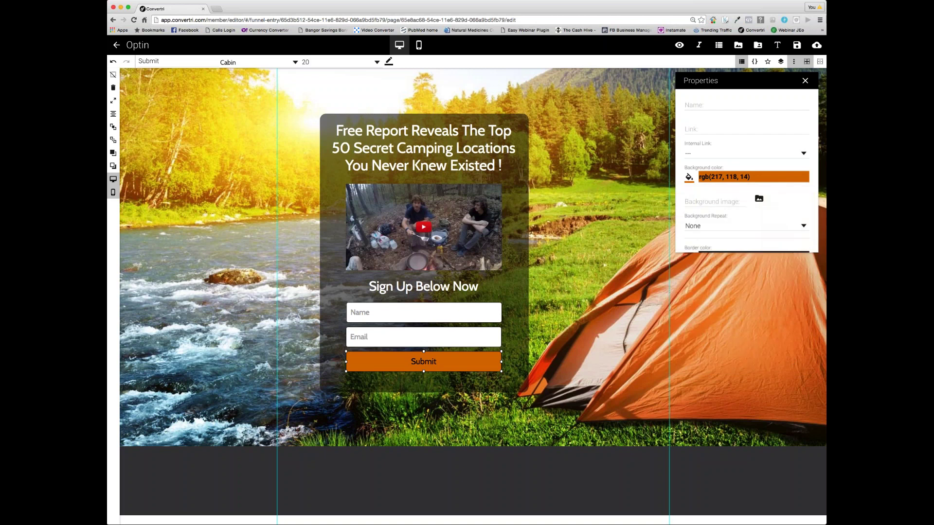
Step: Save the Optin page and publish it
left_click(797, 45)
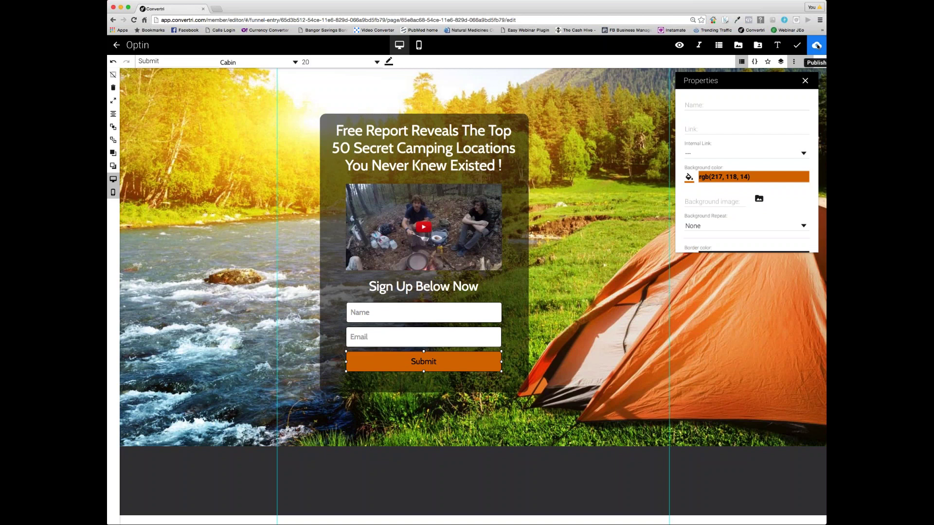
left_click(817, 45)
left_click(514, 321)
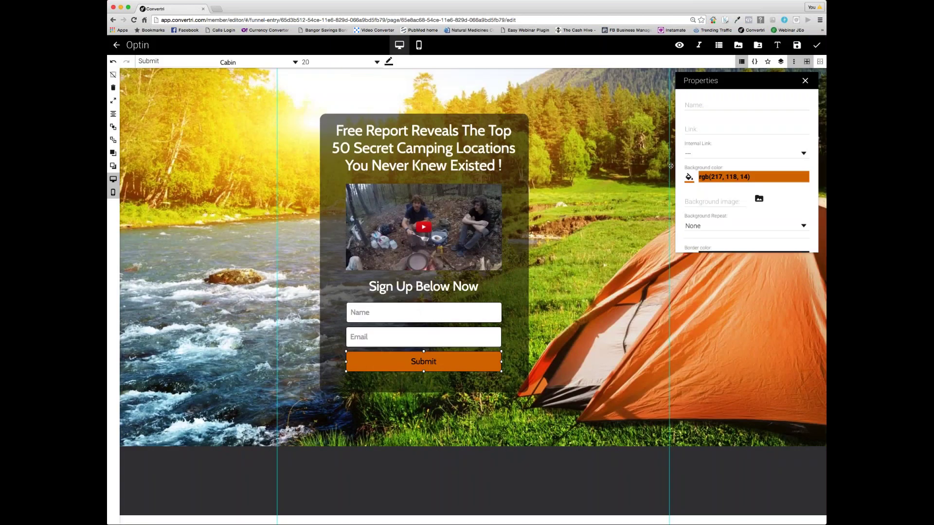
Step: View the published Optin page, pause its video, and return to the page editor
left_click(679, 45)
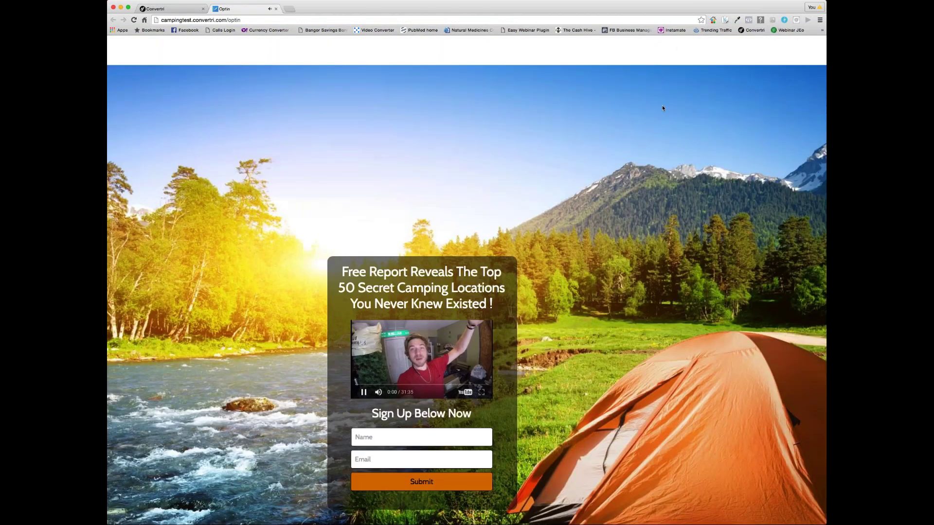
left_click(452, 343)
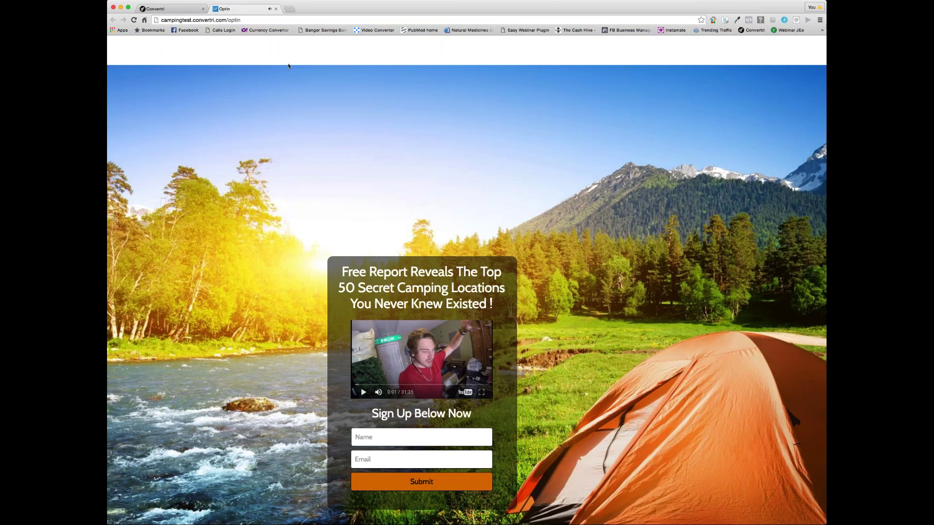
left_click(276, 9)
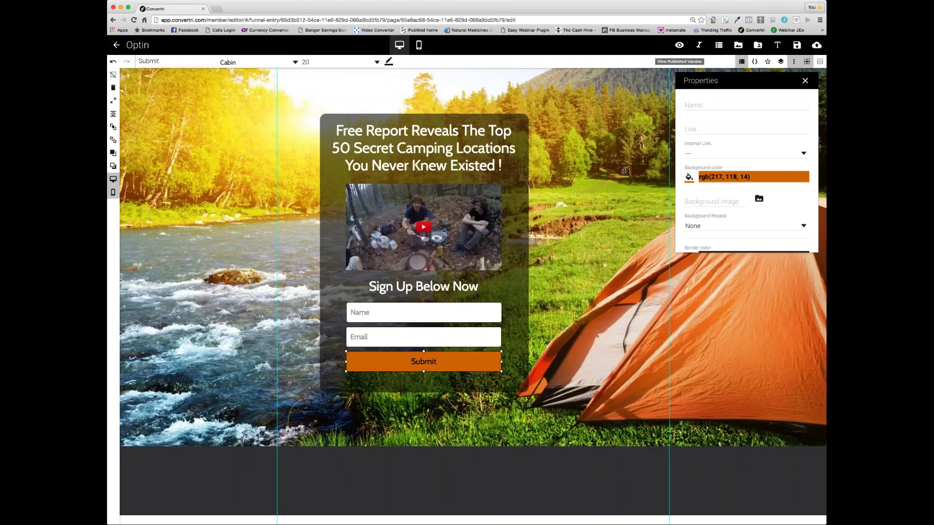
Step: Extend the lower edge of the camping background section slightly downward
left_click(581, 241)
scroll(580, 236, "down", 1)
scroll(580, 219, "down", 3)
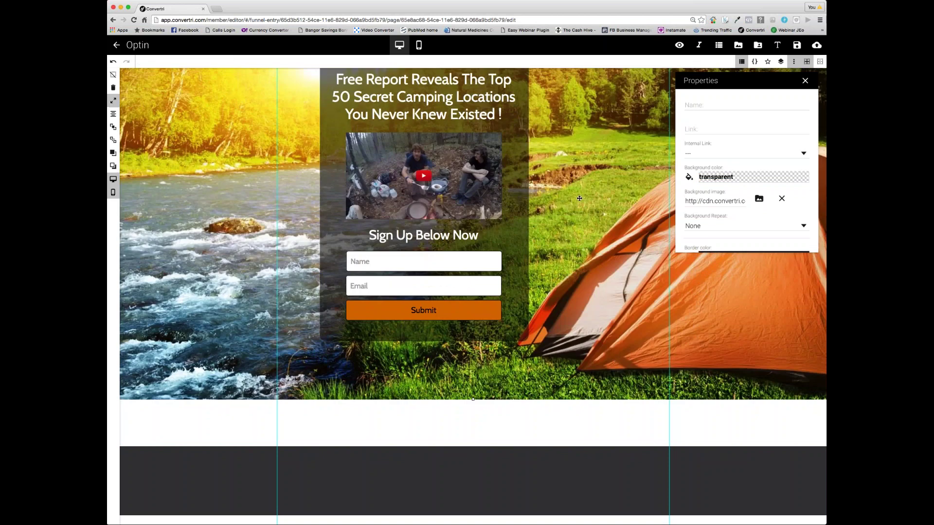
scroll(579, 198, "up", 10)
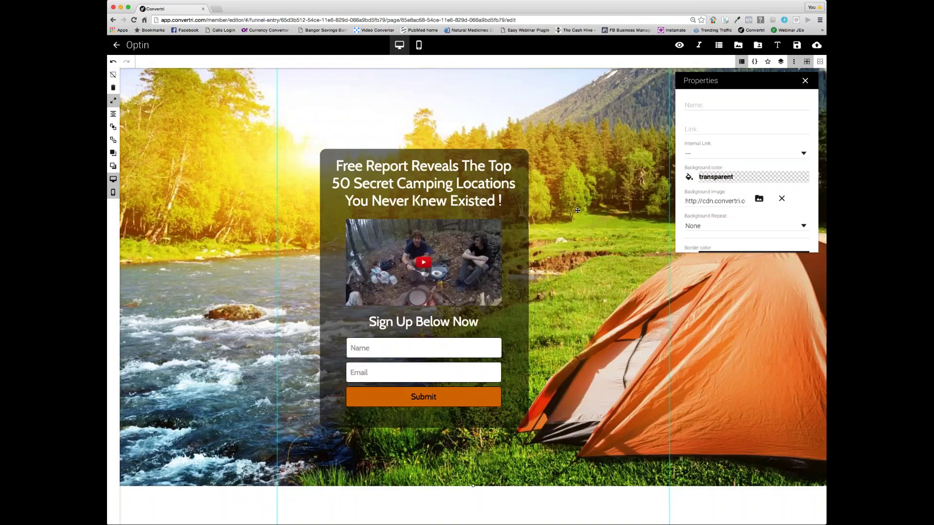
scroll(583, 331, "down", 14)
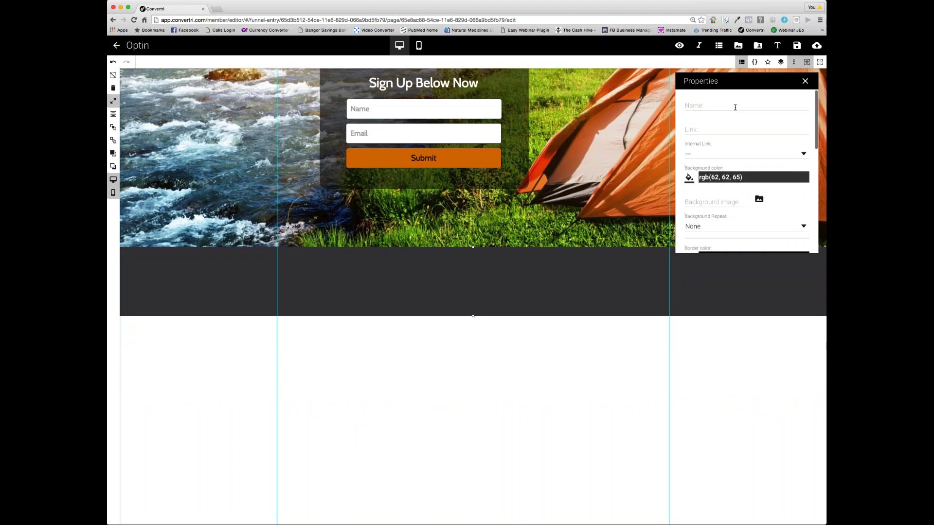
Step: Reposition the dark footer section so that it sits flush against the lower edge of the camping background
left_click_drag(429, 266, 429, 436)
left_click_drag(462, 230, 462, 360)
scroll(522, 200, "up", 3)
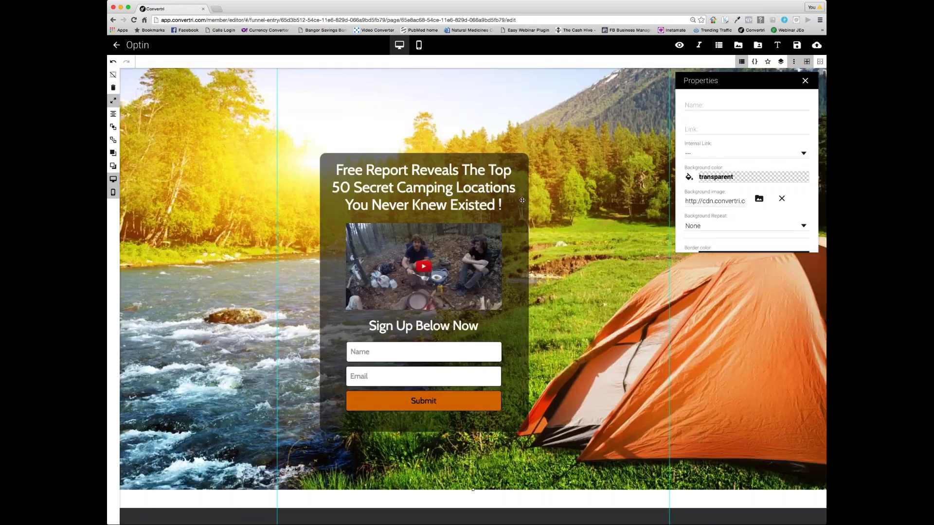
scroll(514, 397, "down", 2)
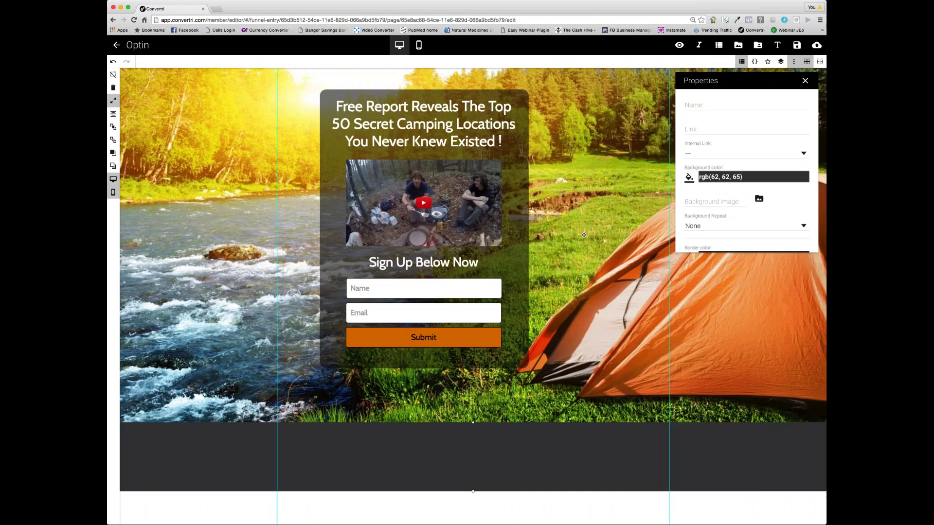
scroll(583, 236, "up", 5)
scroll(584, 245, "down", 2)
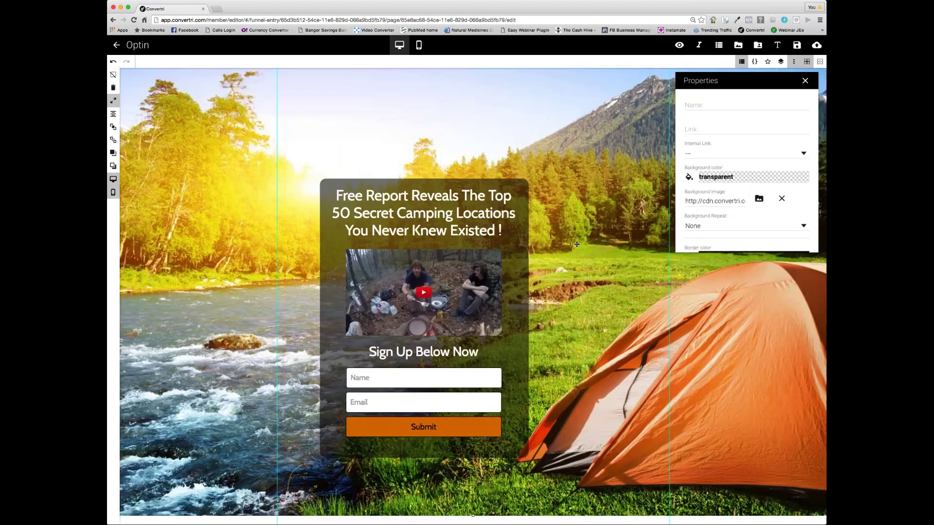
scroll(576, 244, "down", 6)
left_click(511, 323)
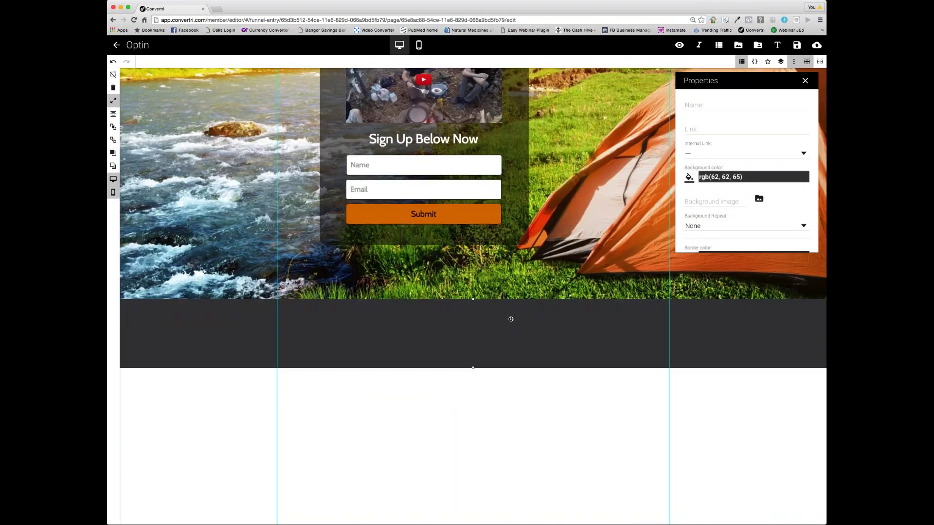
scroll(511, 318, "up", 6)
scroll(511, 319, "up", 1)
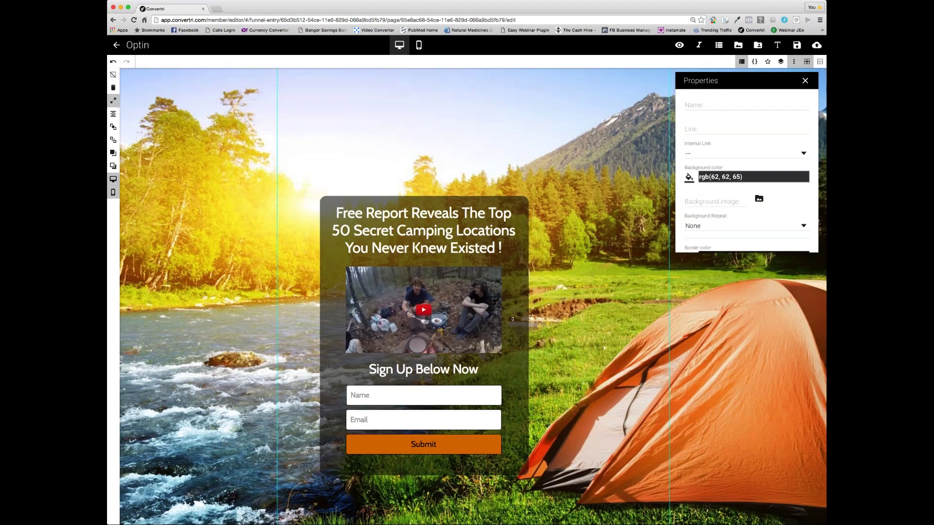
scroll(514, 319, "down", 7)
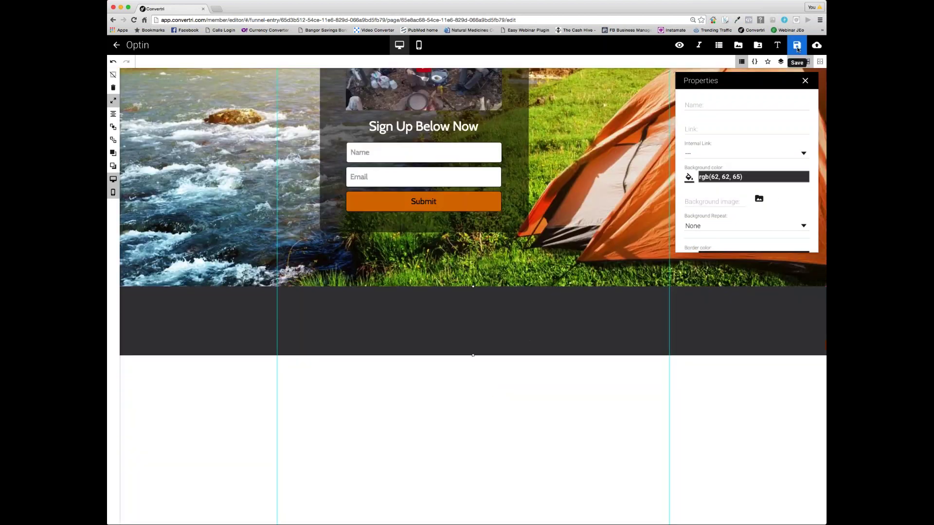
Step: Save and publish the Optin page, and check its published version before returning to the editor
left_click(797, 44)
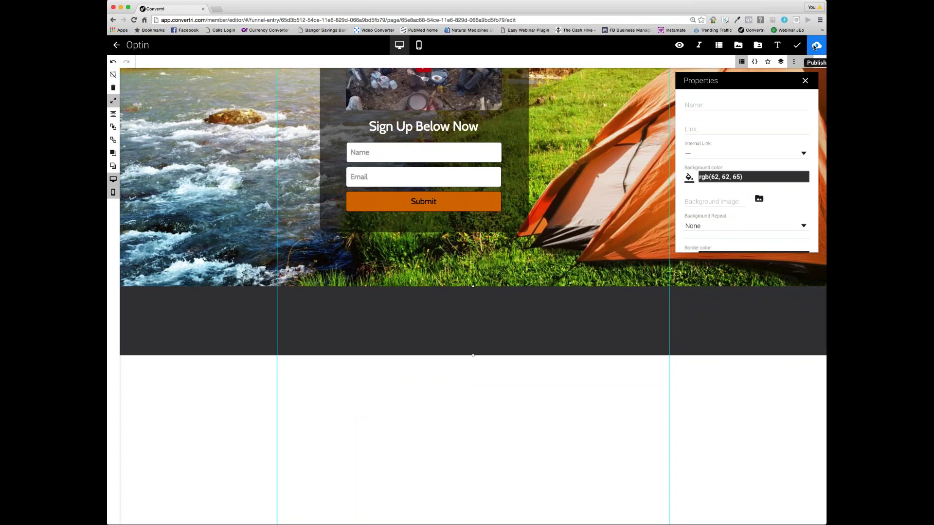
left_click(814, 47)
left_click(493, 309)
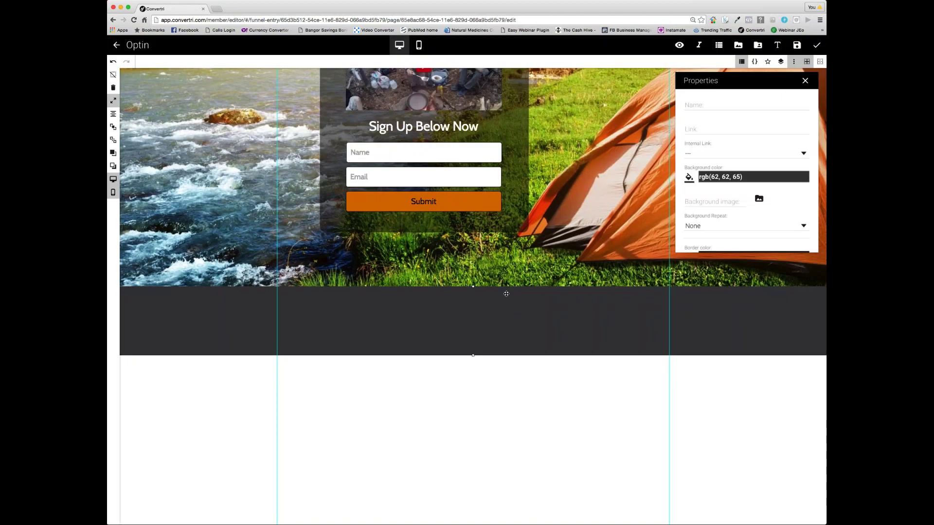
left_click(679, 45)
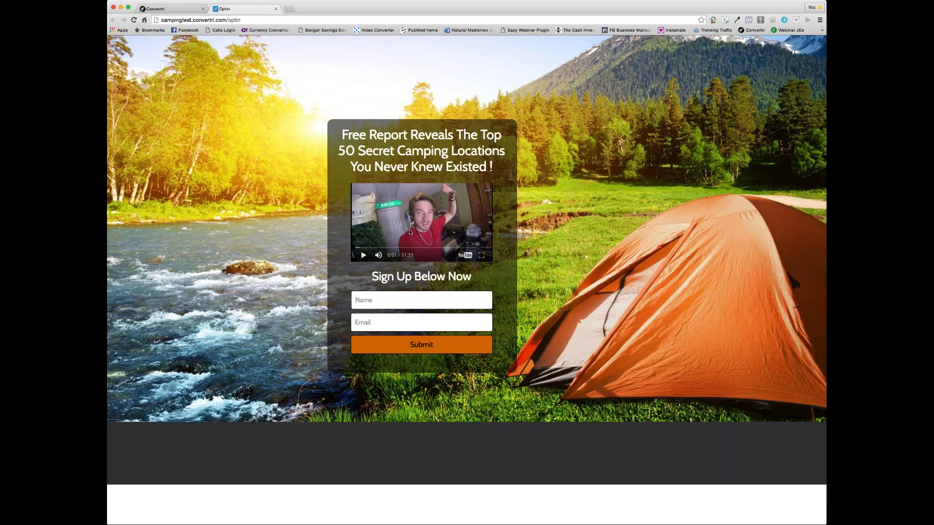
left_click(275, 9)
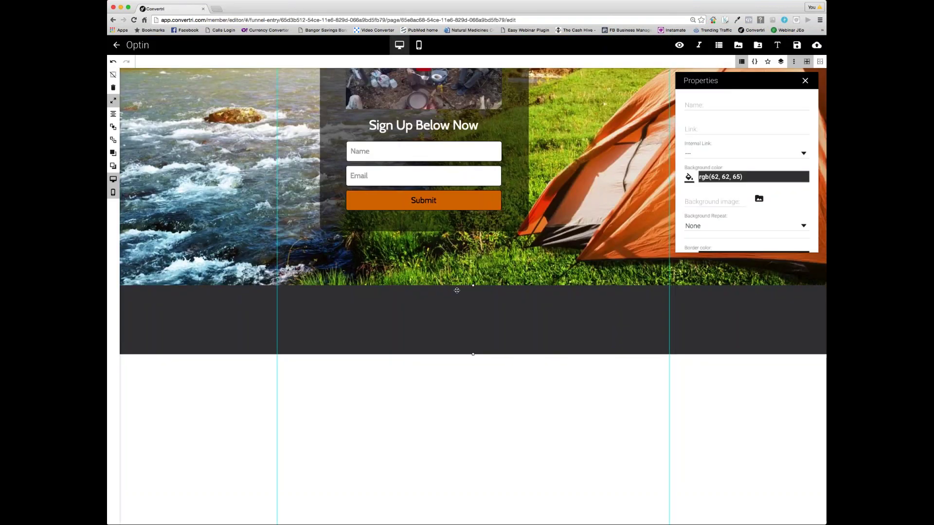
Step: Set the background colour of the camping video element to white, rgb(255, 255, 255)
scroll(457, 290, "up", 1)
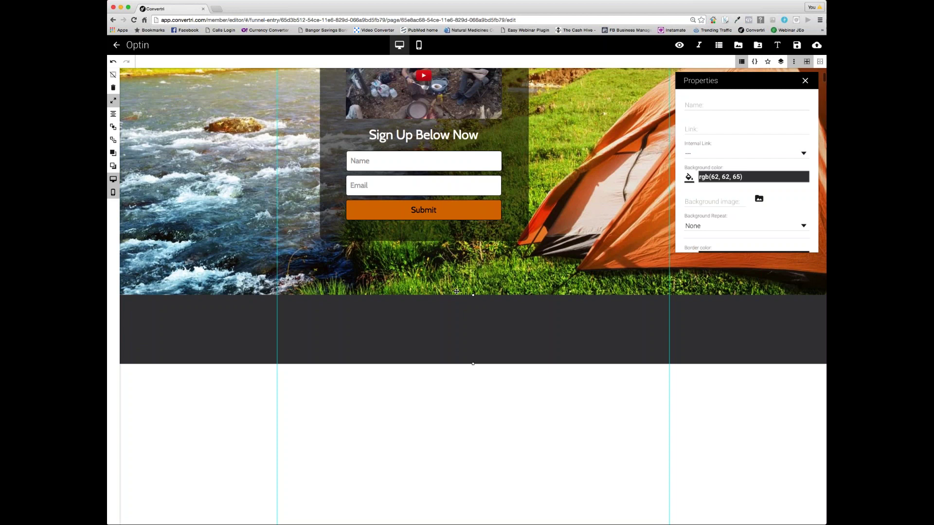
scroll(539, 290, "up", 5)
left_click(459, 256)
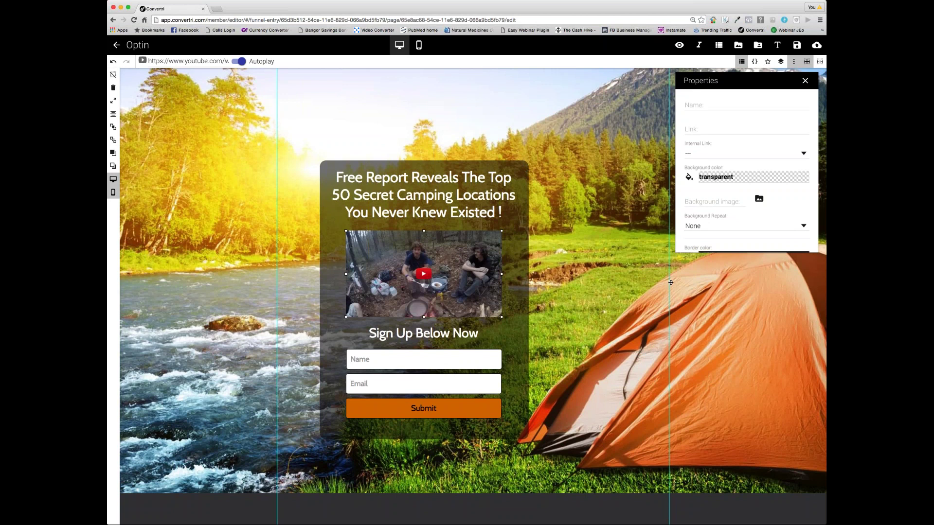
left_click(730, 177)
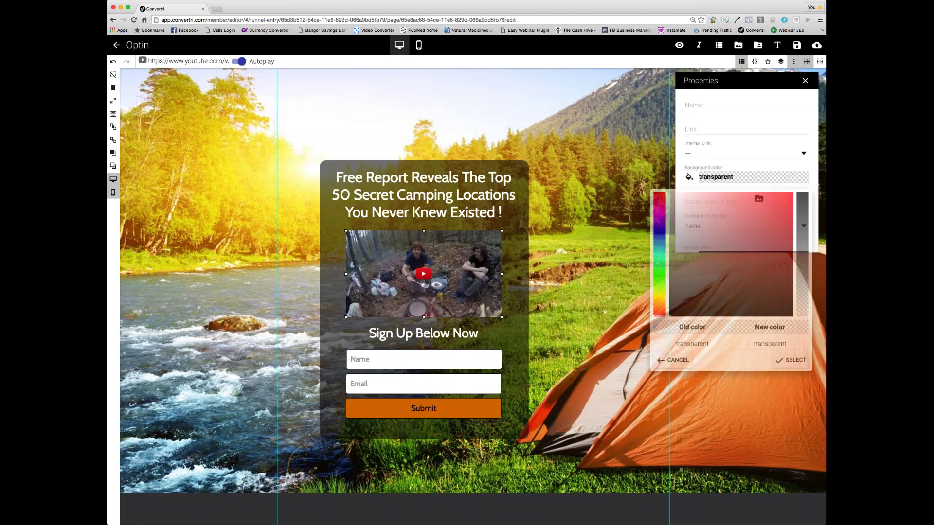
left_click(703, 223)
left_click_drag(704, 223, 553, 138)
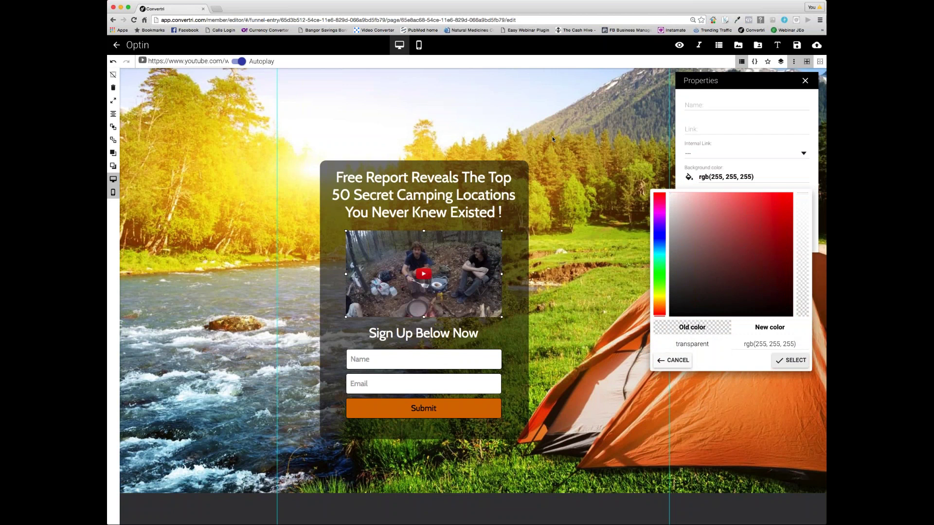
left_click(740, 168)
Step: Give the camping video a solid white border, rgb(255, 255, 255), and increase the border width to above 4
scroll(740, 169, "down", 1)
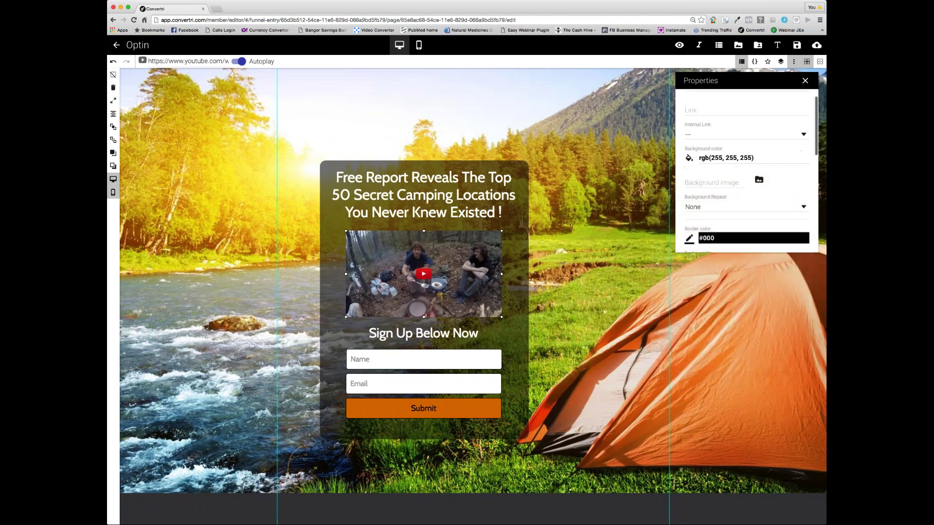
left_click(689, 202)
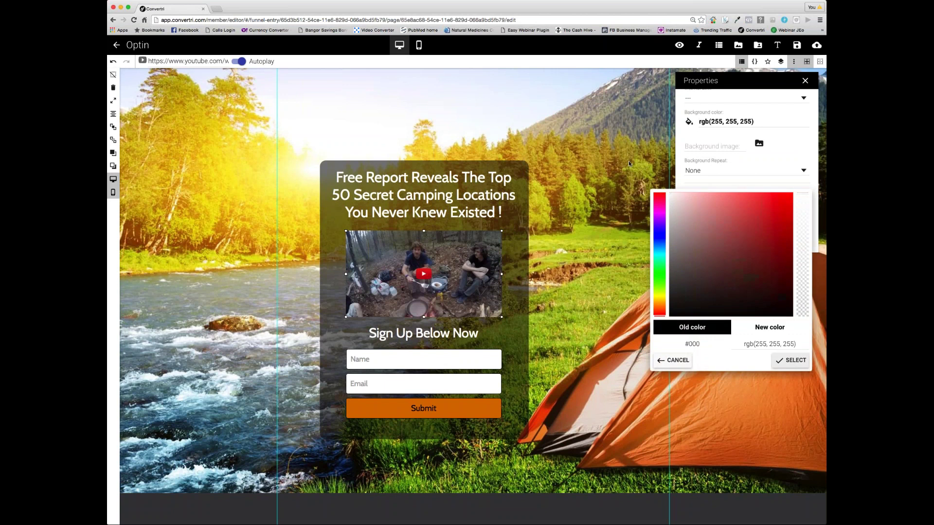
left_click(791, 360)
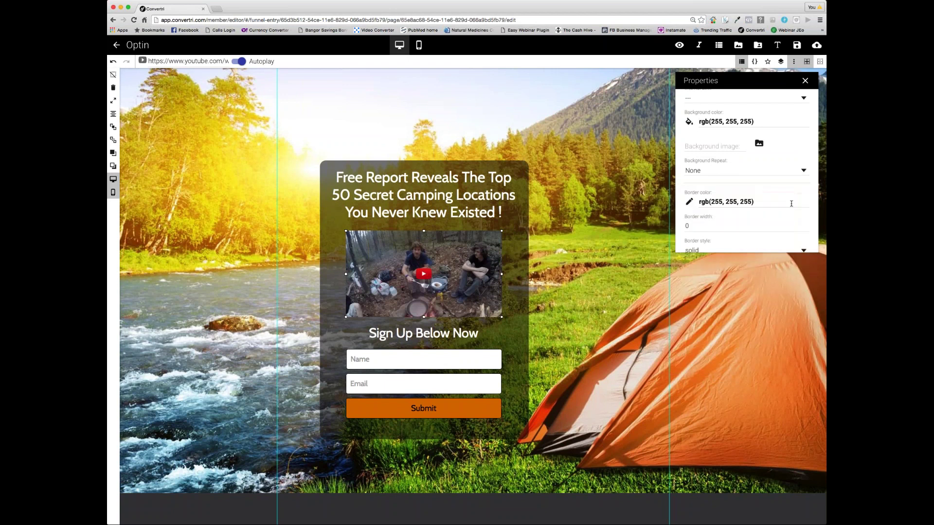
left_click(805, 223)
left_click(805, 223)
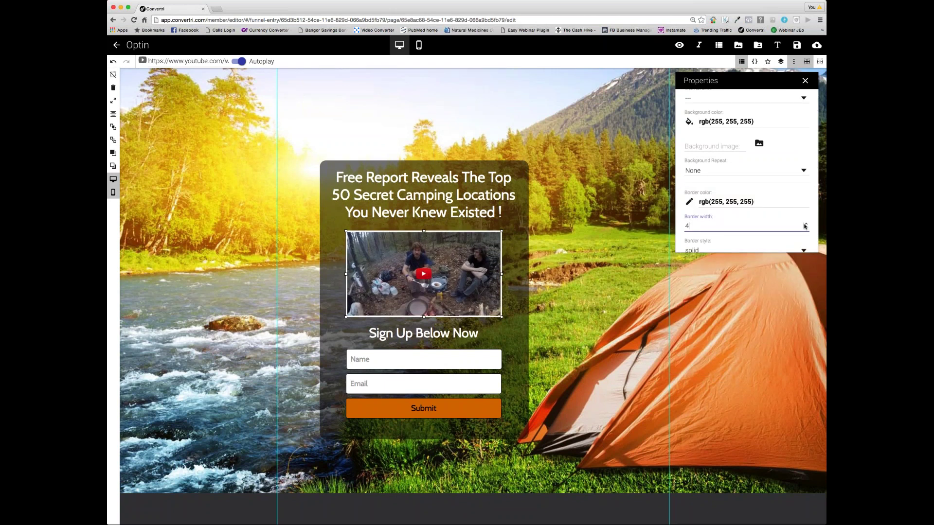
left_click(806, 223)
left_click(568, 296)
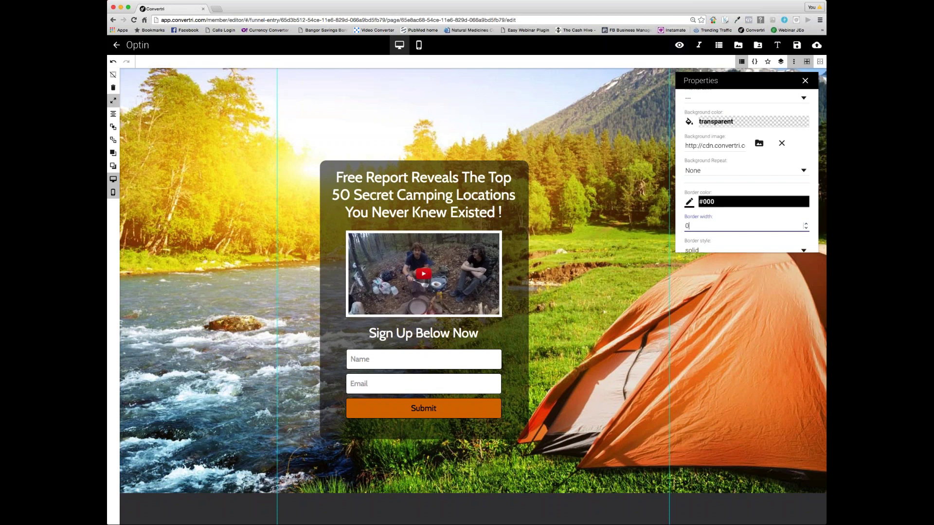
Step: Save the page, close the element properties and switch to the mobile layout
left_click(798, 46)
left_click(805, 84)
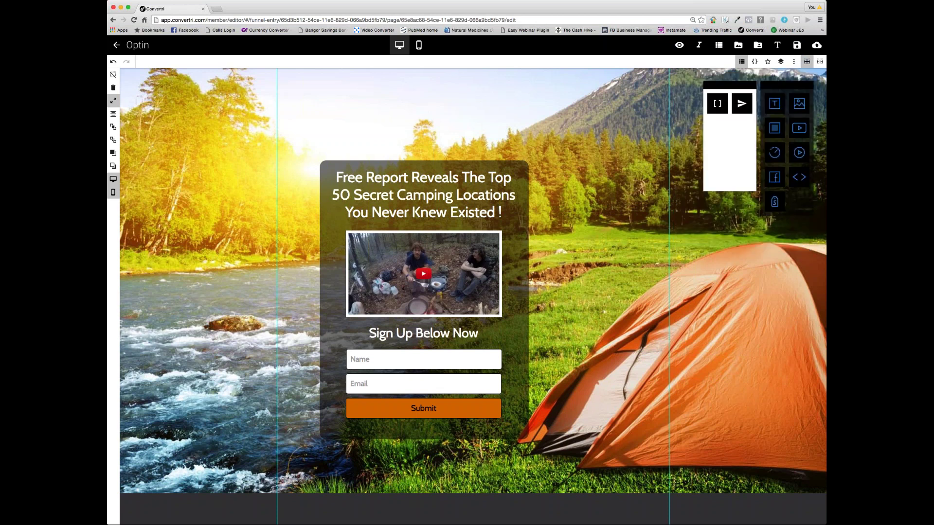
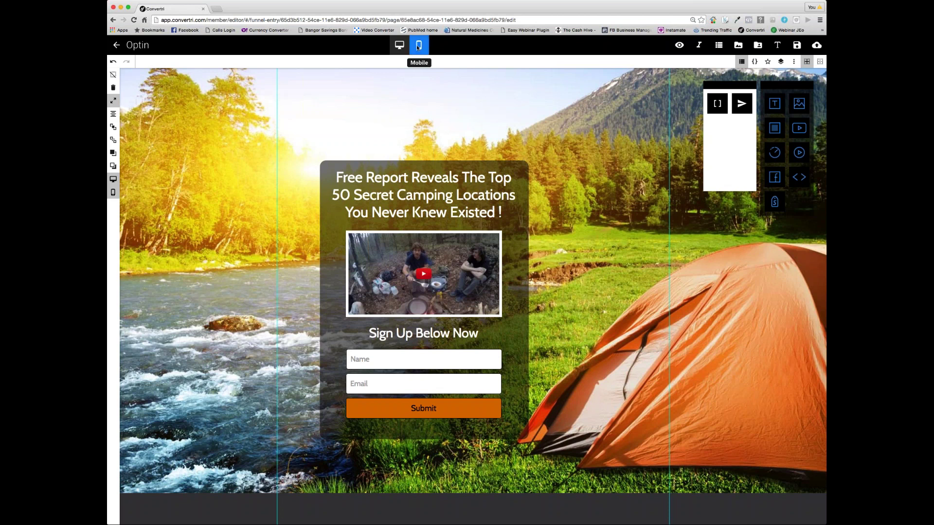
left_click(417, 47)
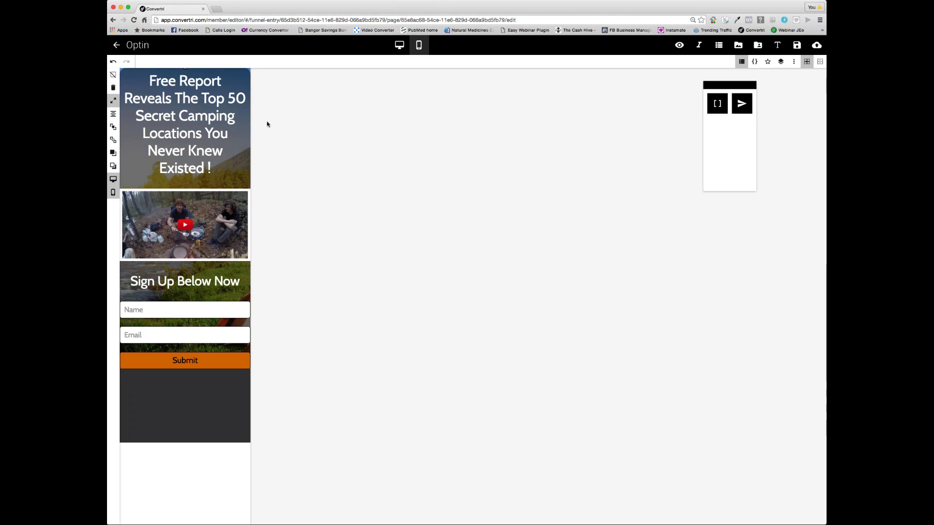
Step: Shrink the video slightly in the mobile layout and centre it beneath the headline with a margin on each side
left_click(213, 233)
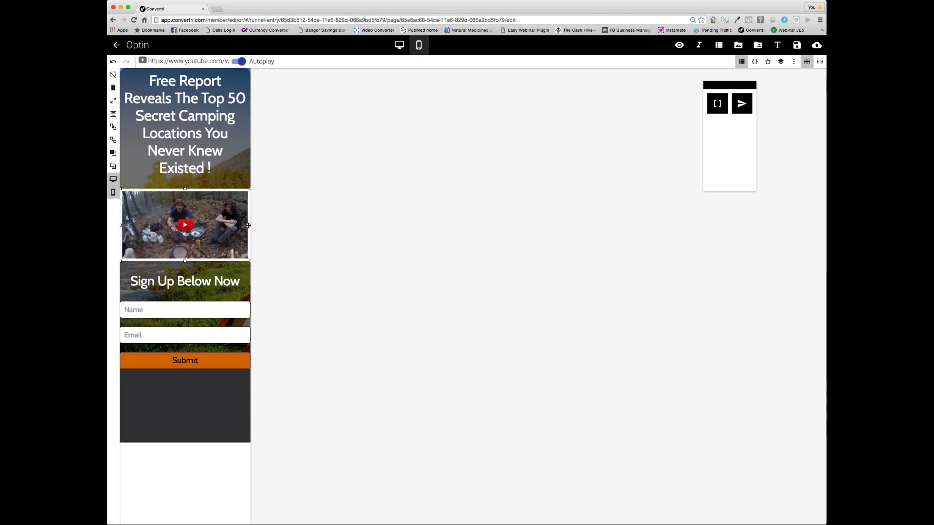
left_click_drag(249, 225, 216, 231)
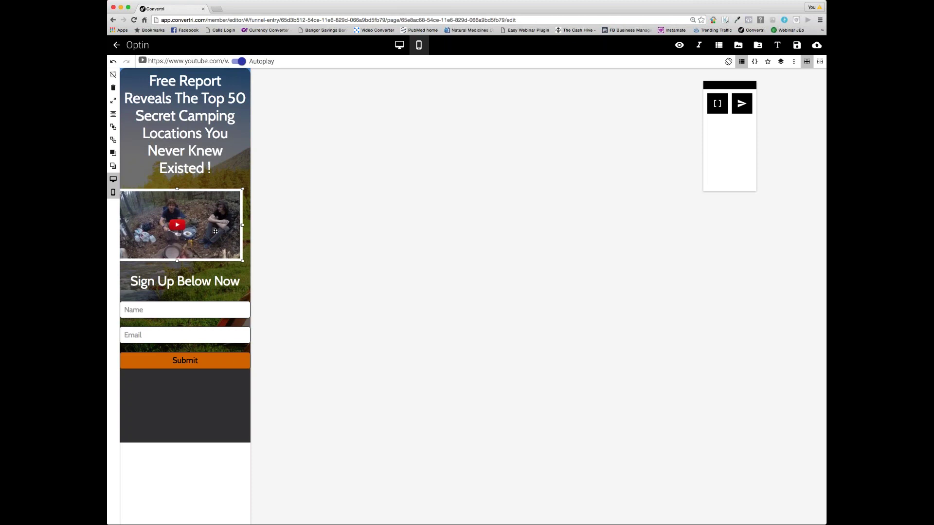
left_click_drag(242, 260, 235, 239)
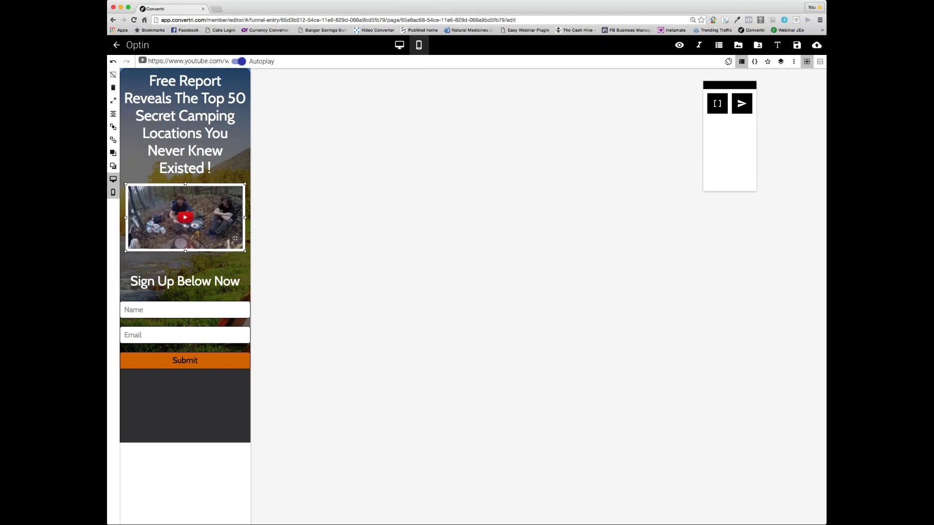
Step: Move the "Sign Up Below Now" text up towards the video, and make the Name field beneath it narrower, taller and closer
left_click(188, 283)
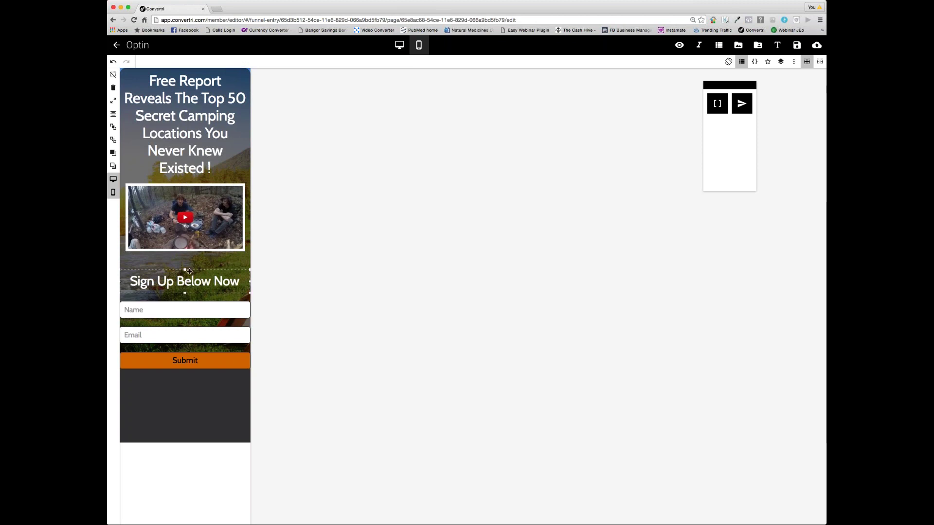
left_click_drag(190, 271, 190, 262)
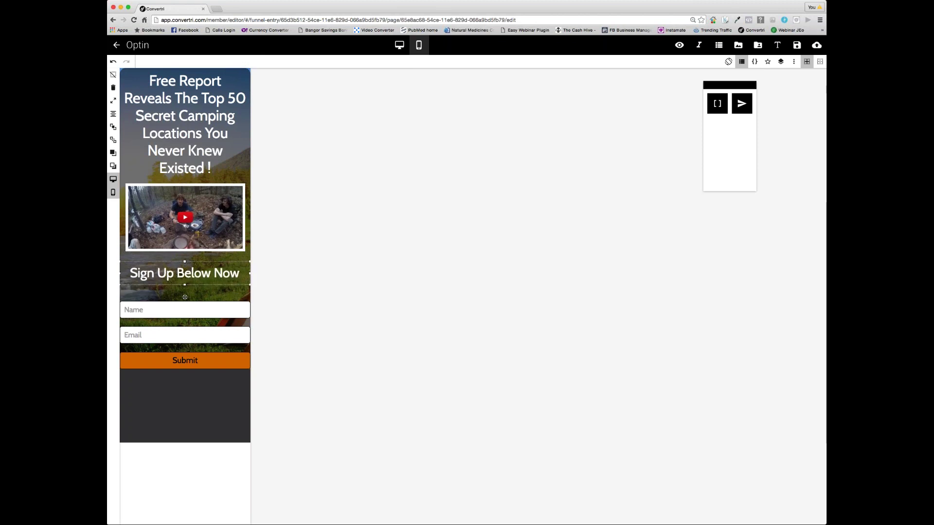
left_click(215, 312)
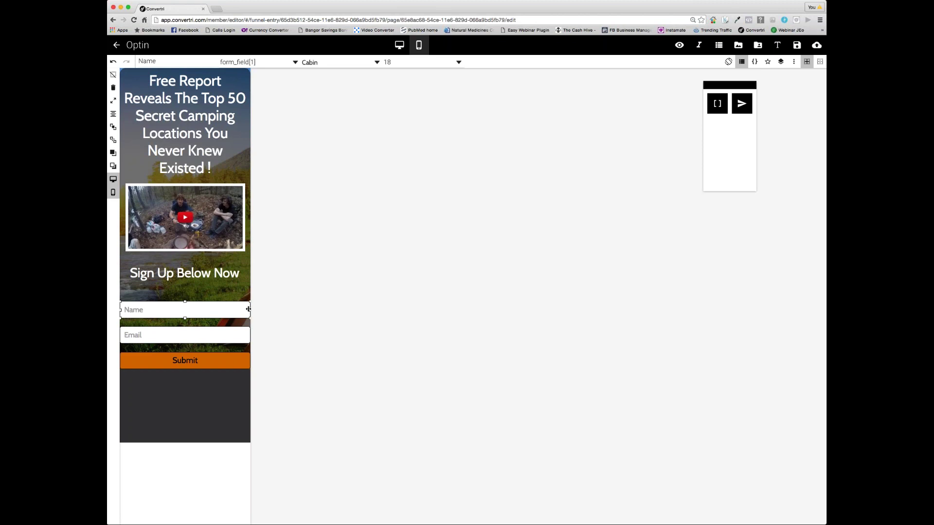
left_click_drag(248, 309, 187, 309)
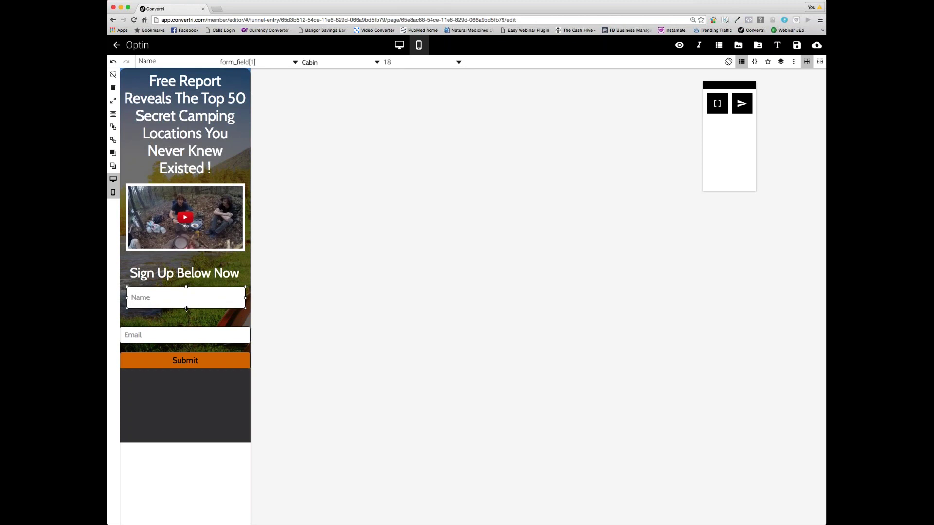
Step: Shorten the dark footer section from its upper edge to leave a gap beneath the Submit button
left_click(183, 408)
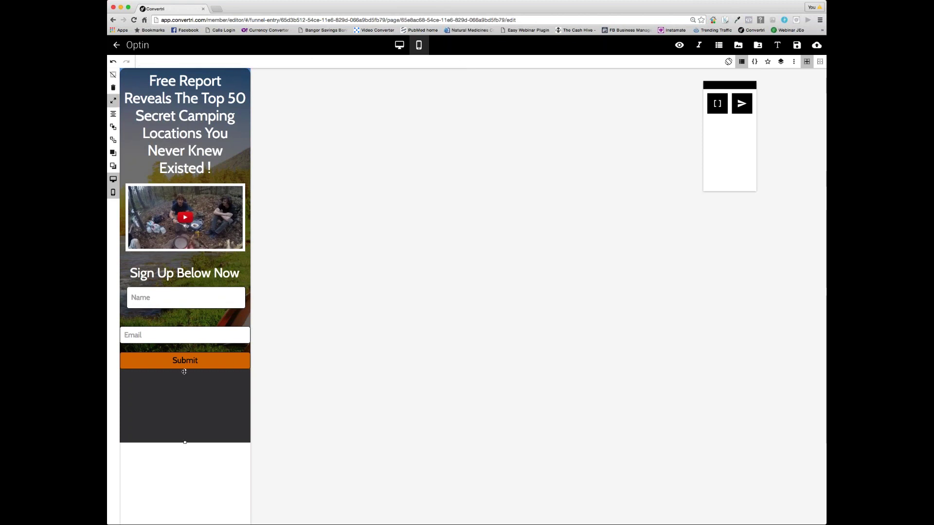
left_click_drag(184, 372, 185, 390)
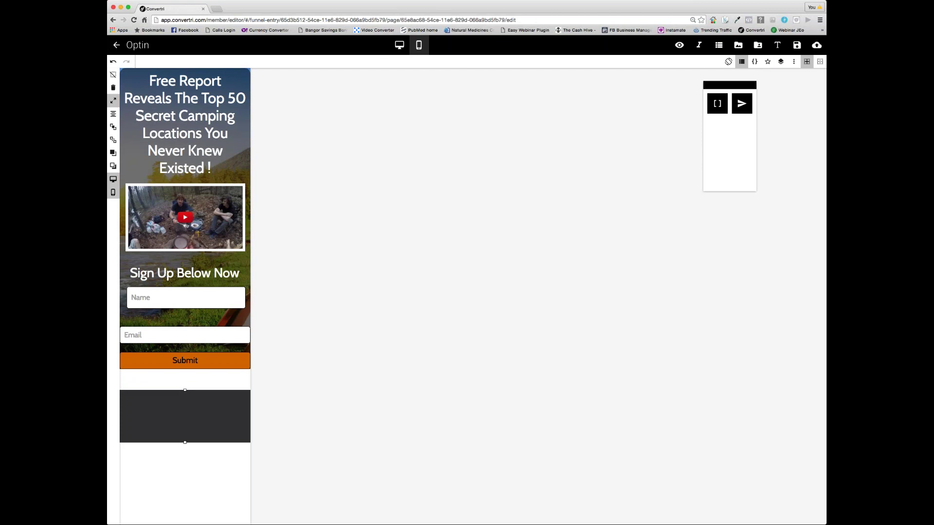
Step: Make the Email field narrower and taller in the mobile layout and move it up close beneath the Name field
left_click(195, 333)
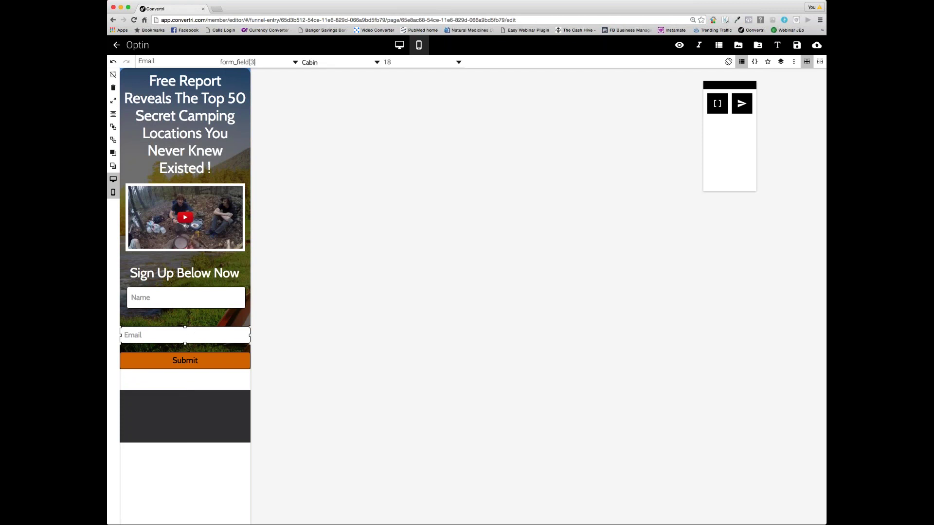
mouse_move(250, 335)
left_mouse_down()
mouse_move(217, 335)
mouse_move(223, 323)
mouse_move(244, 321)
left_mouse_up()
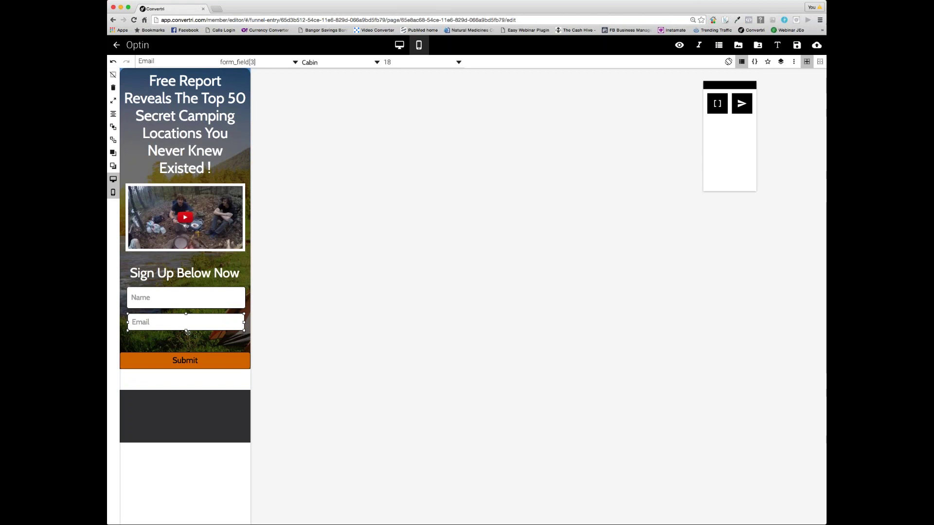
left_click_drag(187, 333, 186, 335)
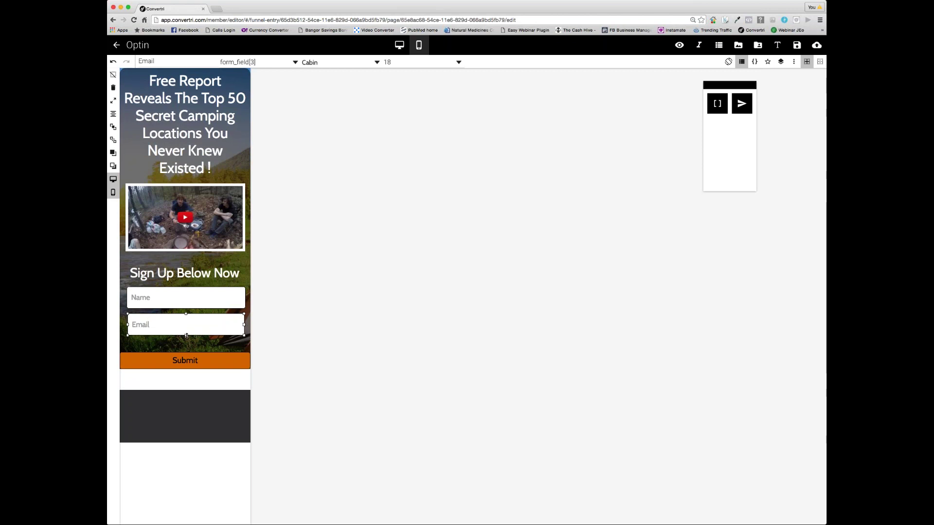
Step: Make the Submit button narrower and taller and move it up close beneath the Email field
left_click(206, 362)
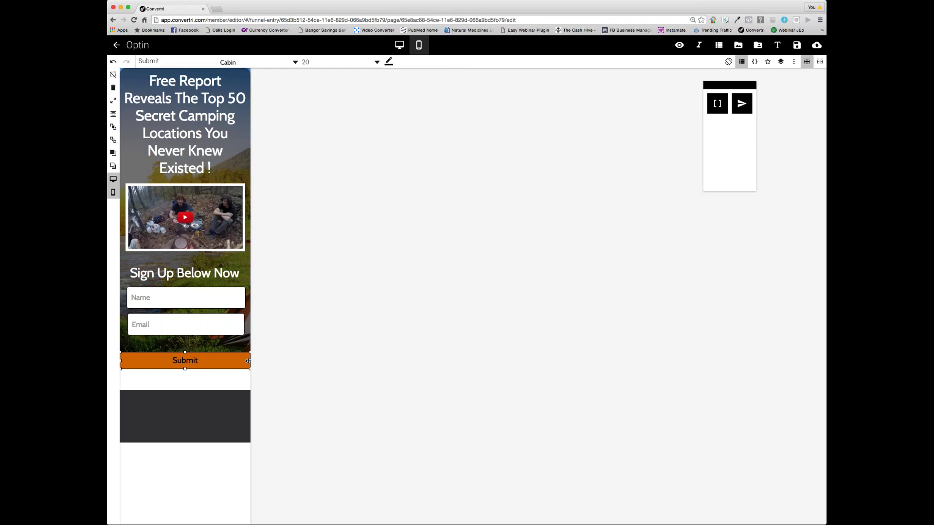
mouse_move(246, 361)
left_mouse_down()
mouse_move(235, 361)
mouse_move(242, 351)
left_mouse_up()
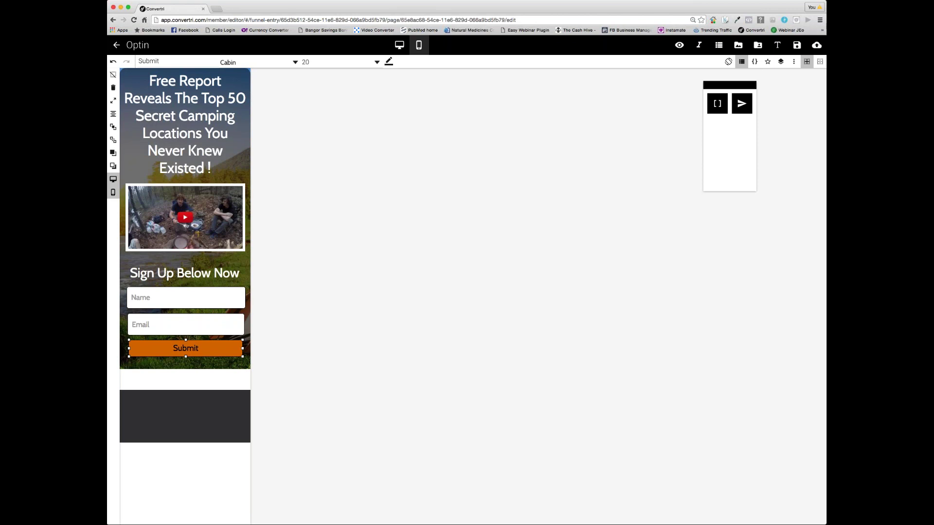
left_click_drag(186, 356, 186, 361)
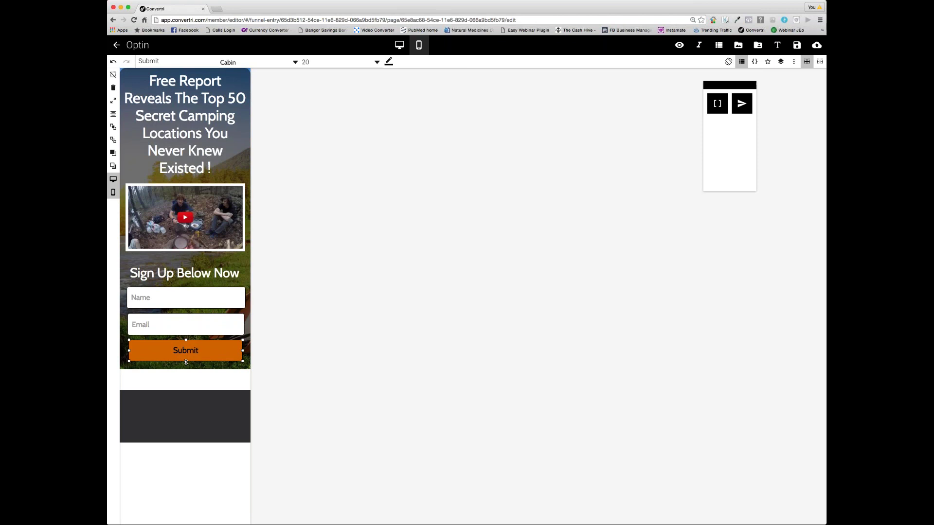
Step: Move the dark footer section up against the background image's lower edge and save the page
left_click(202, 391)
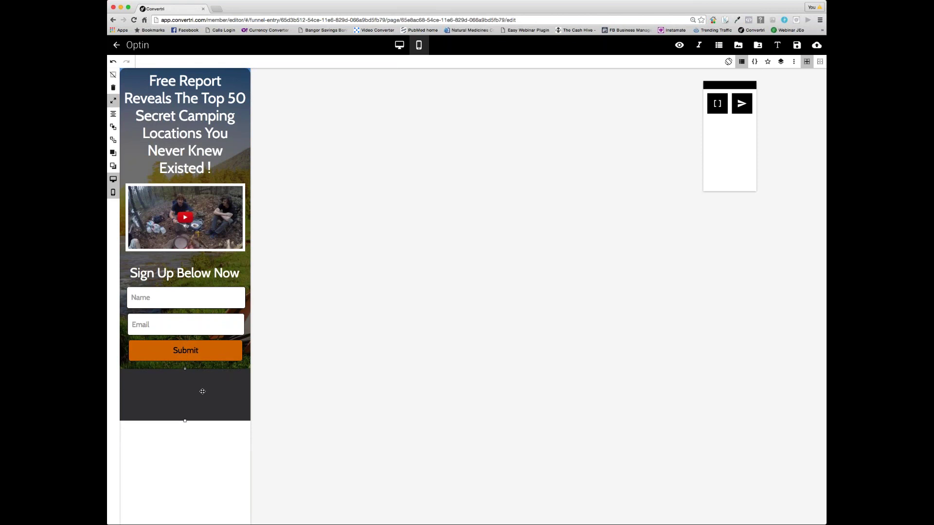
left_click(800, 48)
Step: Switch to the desktop layout and place a copy of the Submit button beneath the original
left_click(399, 46)
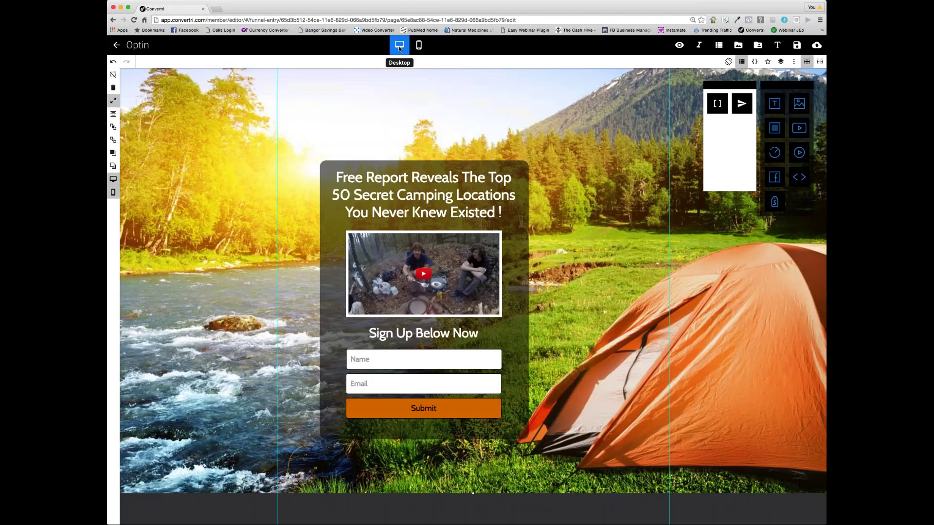
left_click(466, 415)
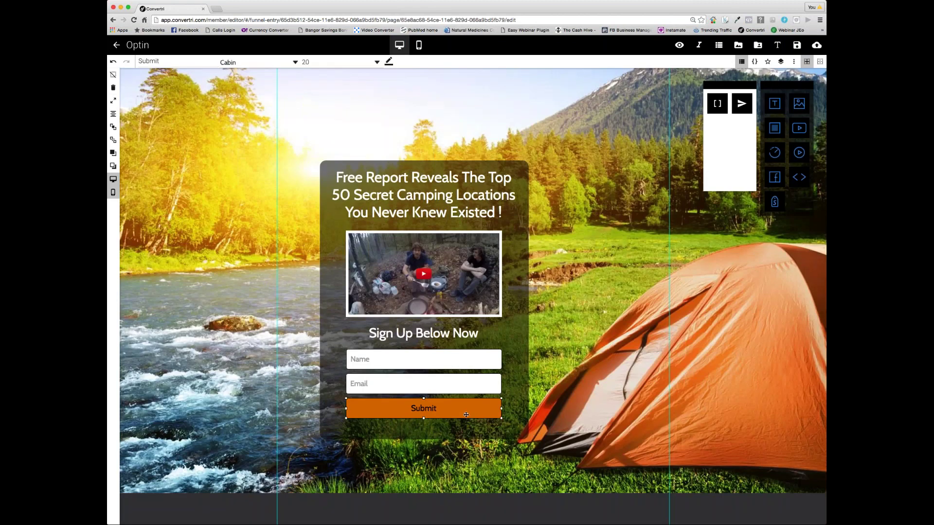
key("super+v")
left_click_drag(466, 415, 469, 448)
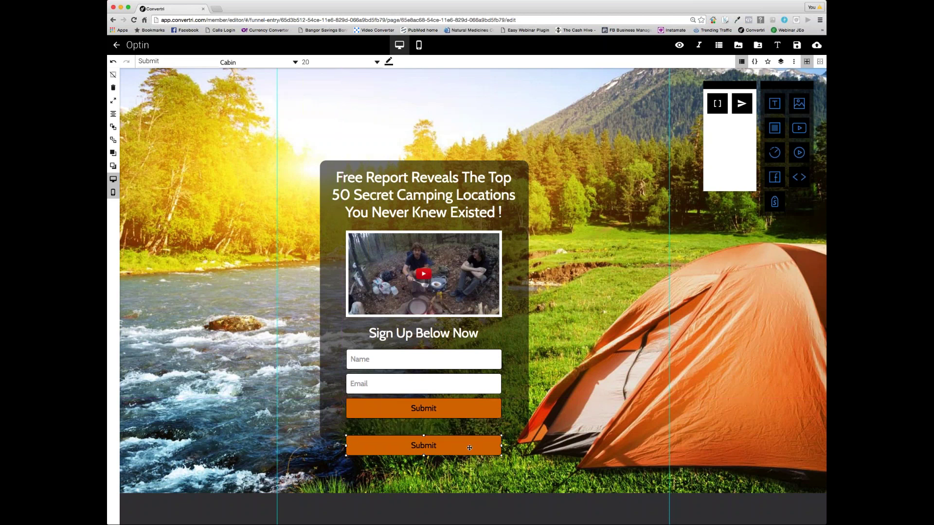
Step: Relabel the copied button "Tap To Submit" and hide it on desktop so it shows only on mobile
left_click_drag(163, 61, 129, 62)
left_click(140, 60)
type("Tap To")
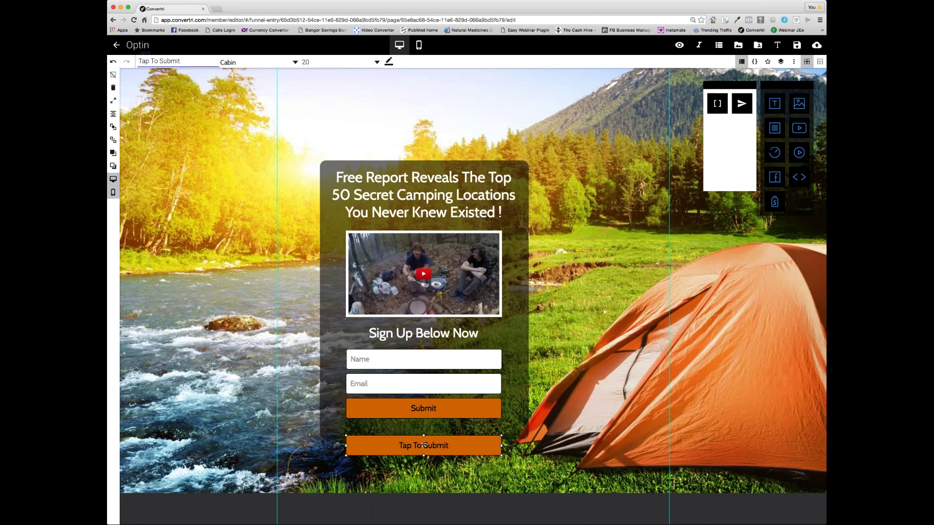
left_click(113, 180)
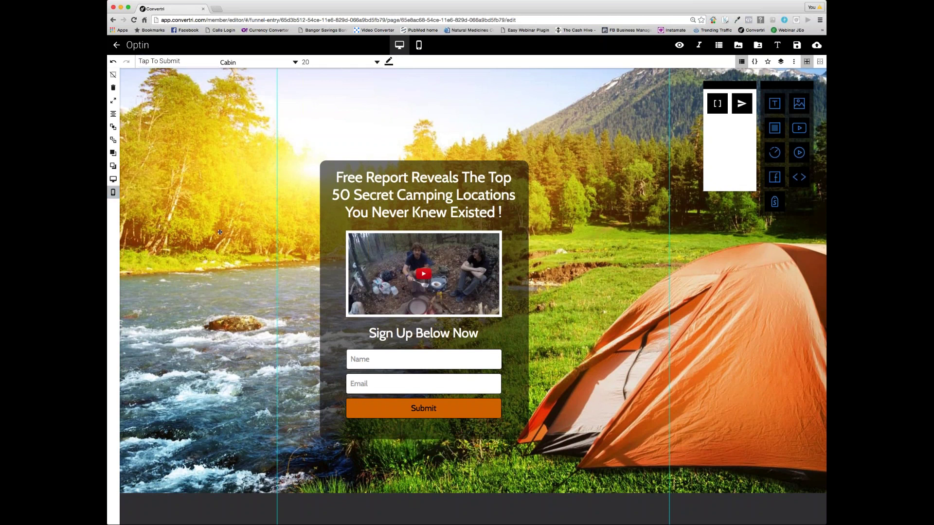
Step: Hide the original Submit button on mobile, then check the mobile layout and return to desktop
left_click(460, 410)
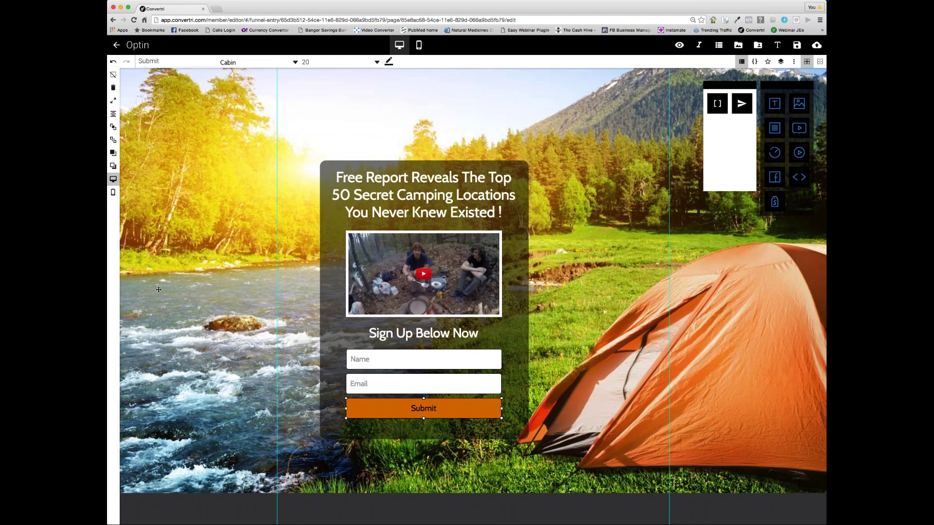
left_click(420, 47)
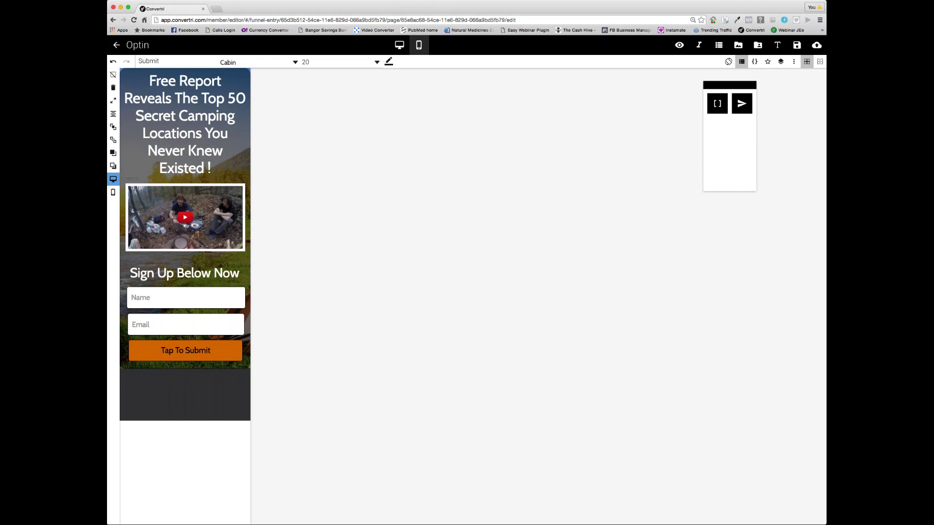
left_click(399, 45)
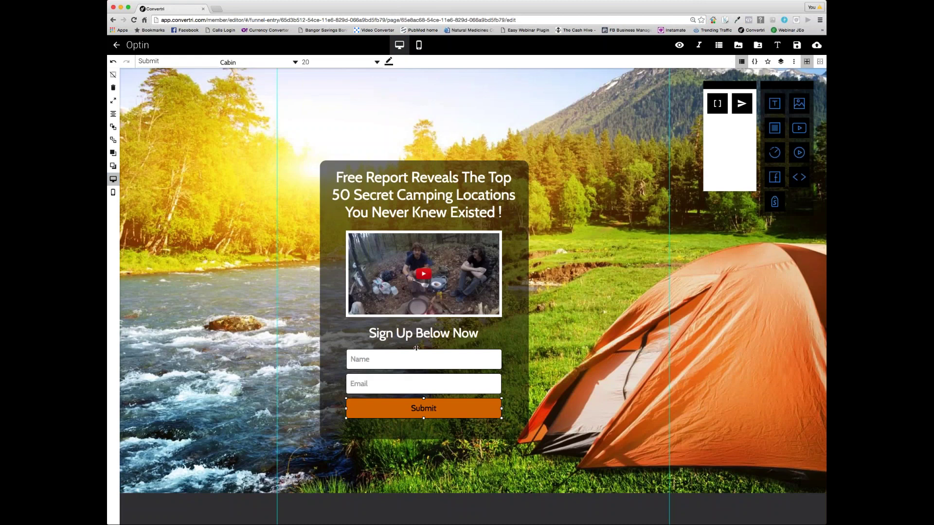
Step: Save and publish the Optin page, then return to the campingfunnel overview
left_click(797, 45)
left_click(815, 45)
left_click(116, 45)
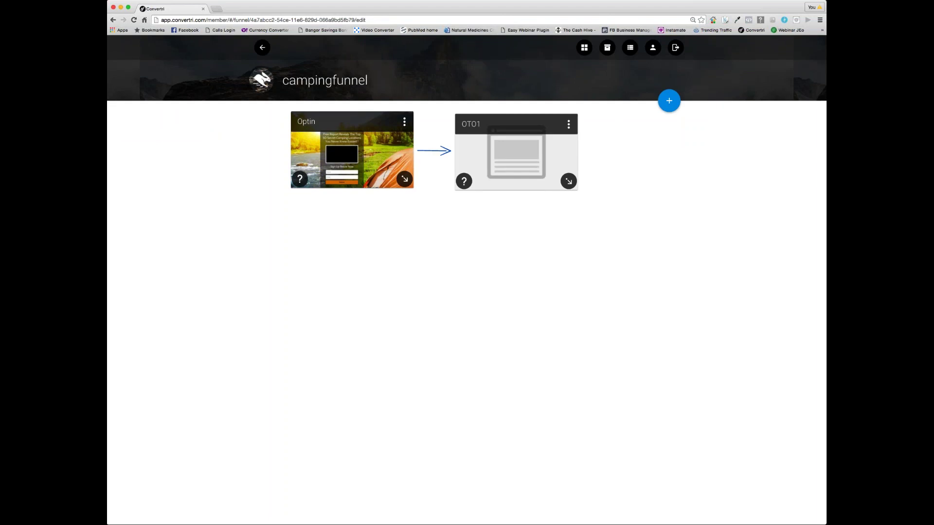
Step: Open the OTO1 page for editing and add a full-width background video stretched down to fill the visible canvas
left_click(515, 154)
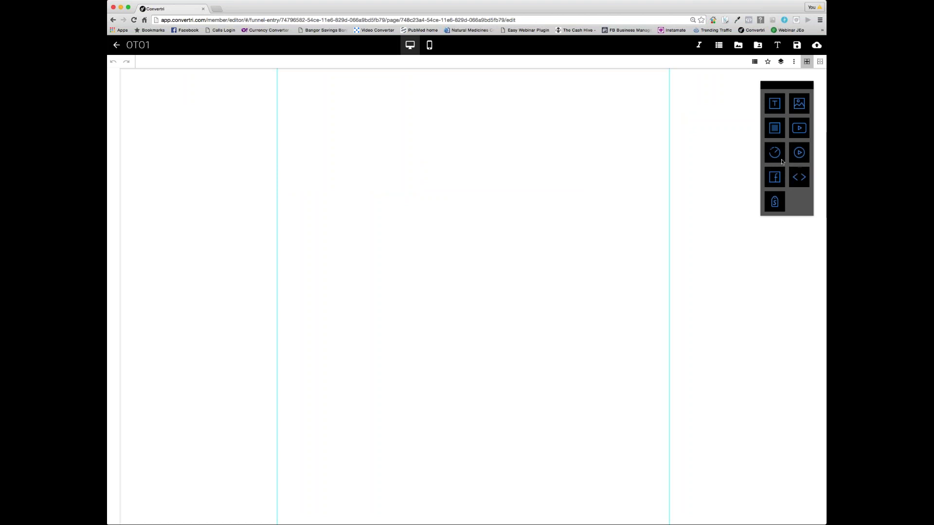
left_click_drag(802, 157, 479, 112)
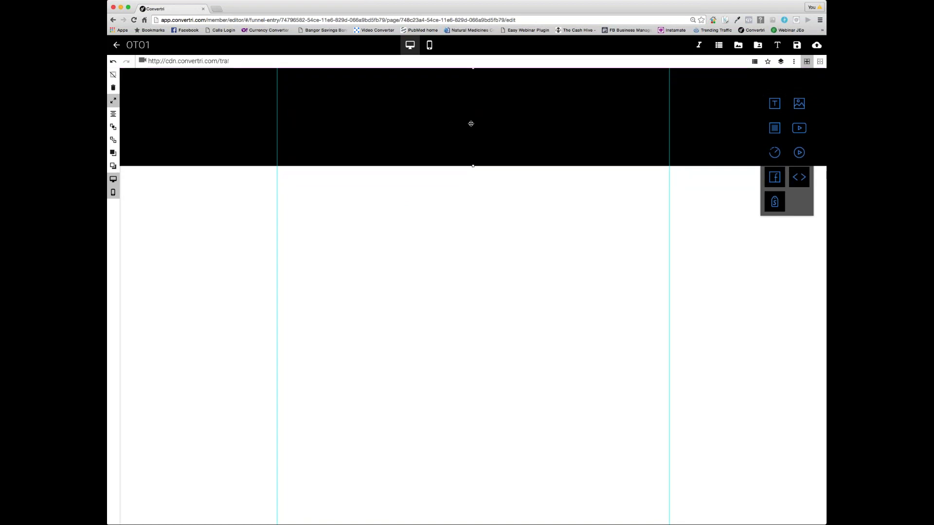
left_click_drag(473, 166, 470, 524)
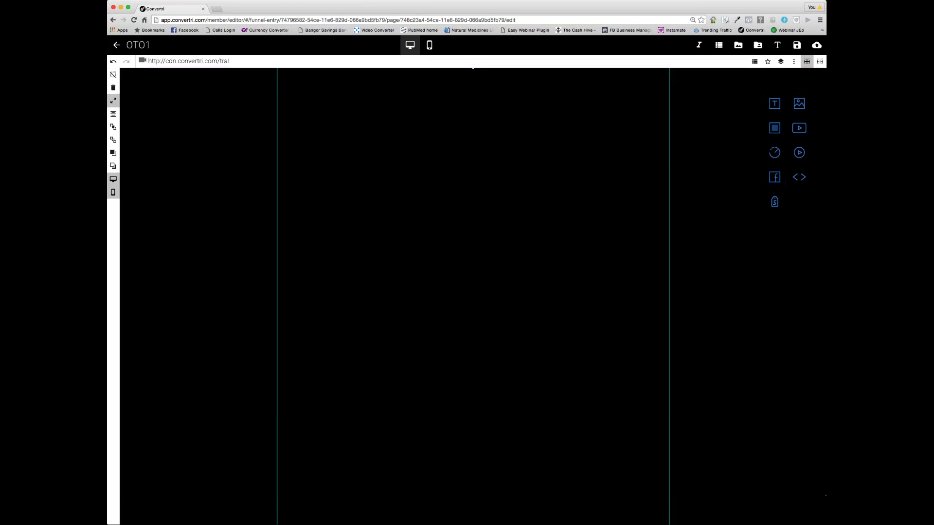
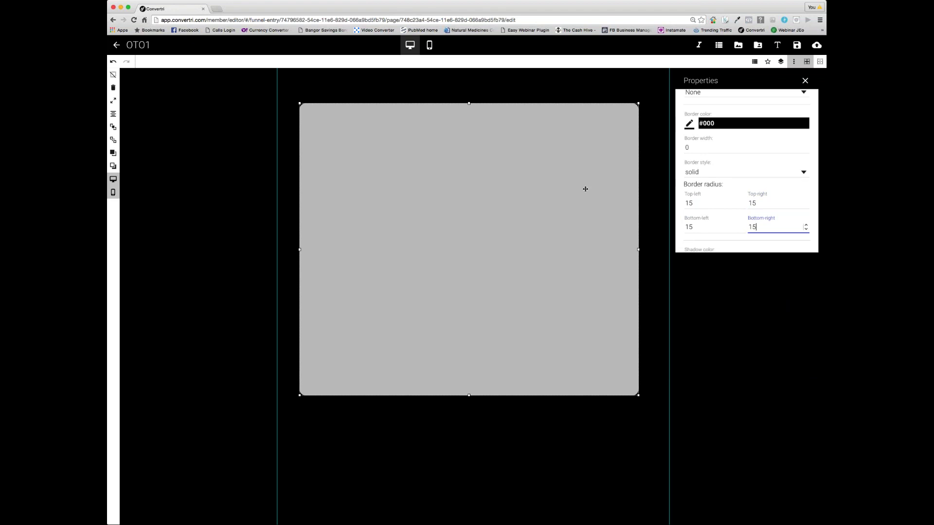
Step: Close the element properties and add a text block in the grey box reading "Thank You For Requesting your Free Report, It is on It's Way To You."
left_click(695, 277)
left_click(805, 81)
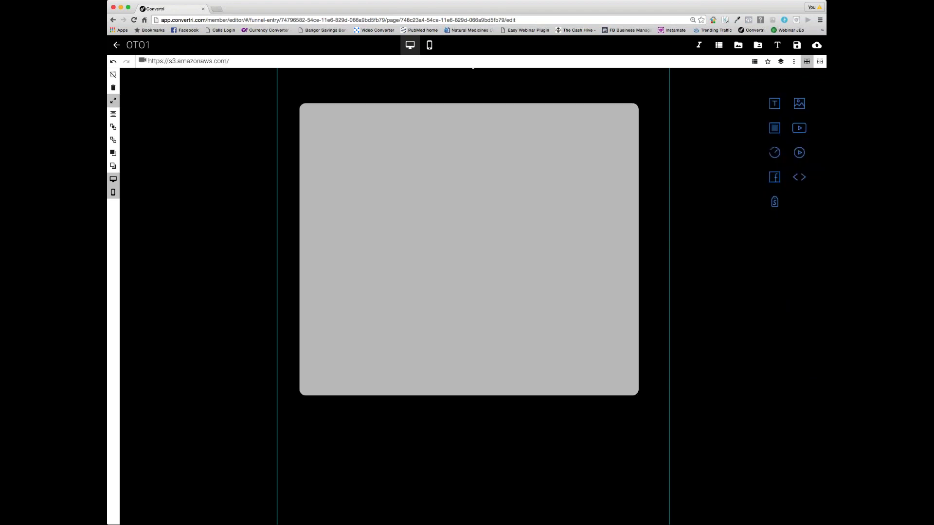
left_click_drag(775, 103, 510, 150)
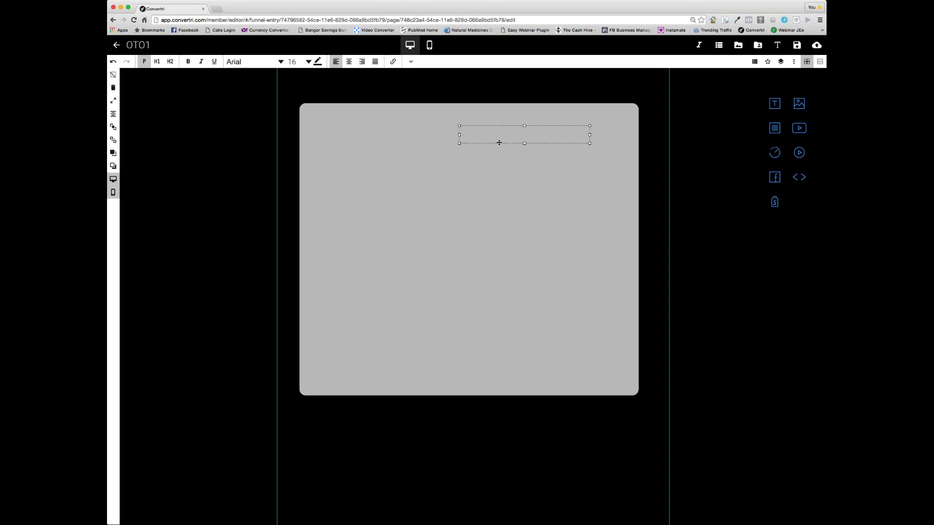
type("Thank You For Requesting your Free Report")
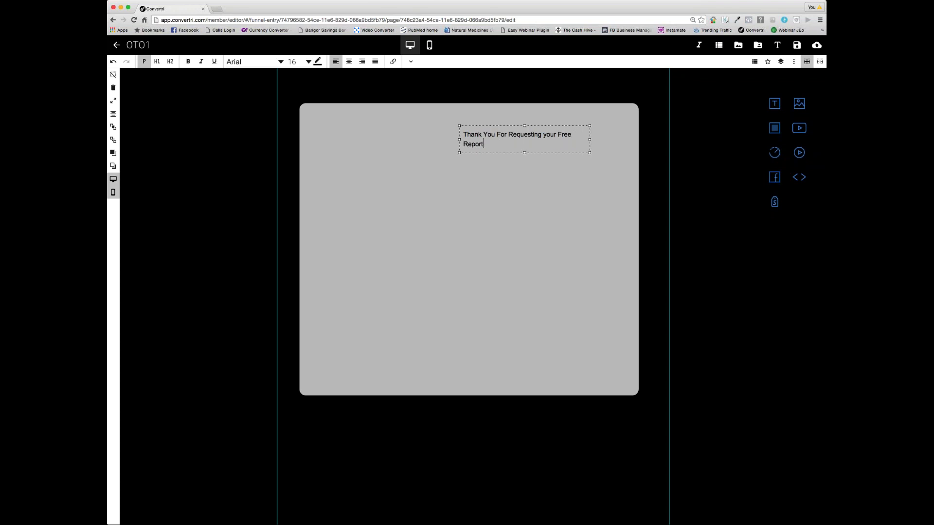
type(", It is on It's Way To You.")
Step: Add the line "While You Wait, Check Out Today's Specials" below the thank-you text, separated by a blank line
key("Return")
key("Return")
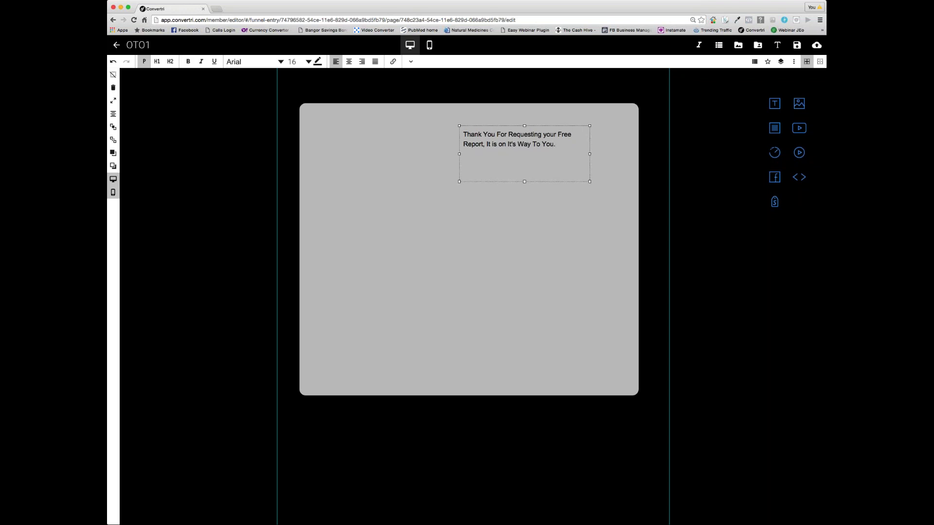
type("While You W")
type("ait, Check Out Tod")
type("ay's")
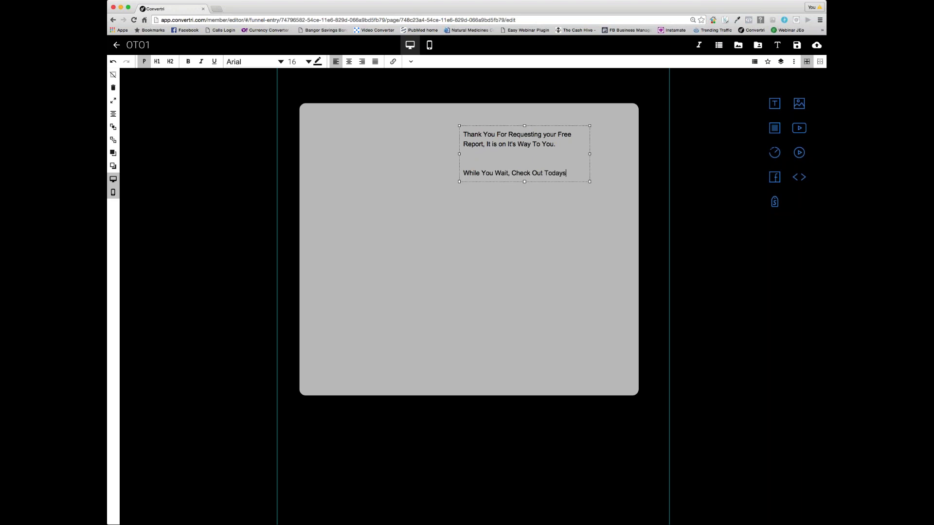
type(" Special")
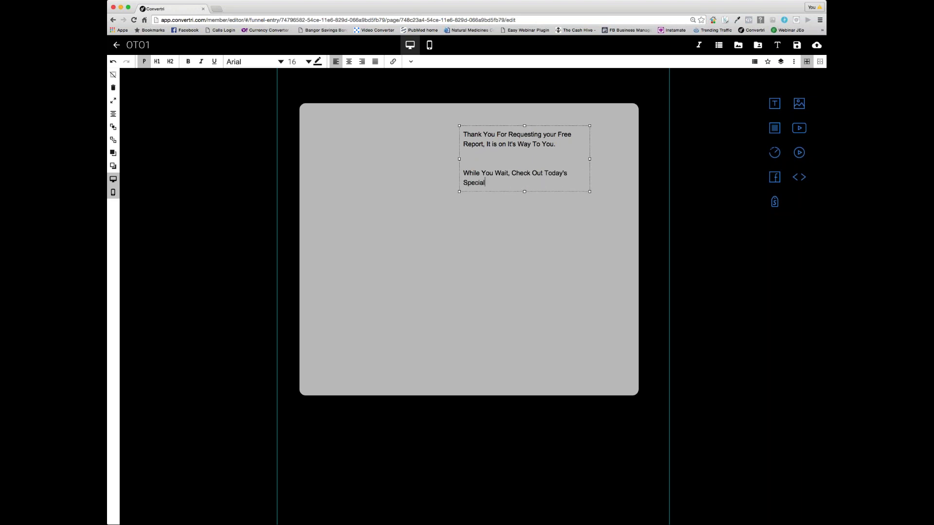
type("s")
Step: Set all the text in the thank-you block to the Cabin font at size 36
left_click_drag(496, 185, 458, 134)
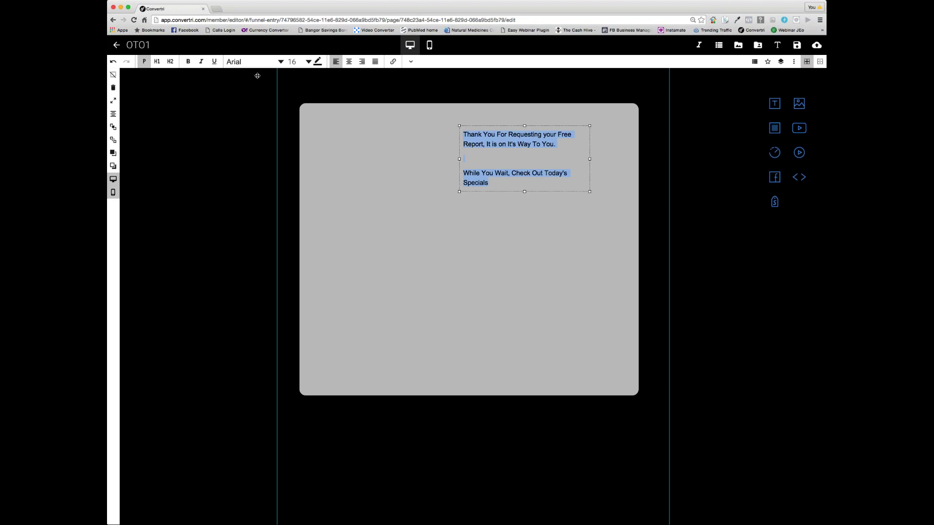
left_click(279, 63)
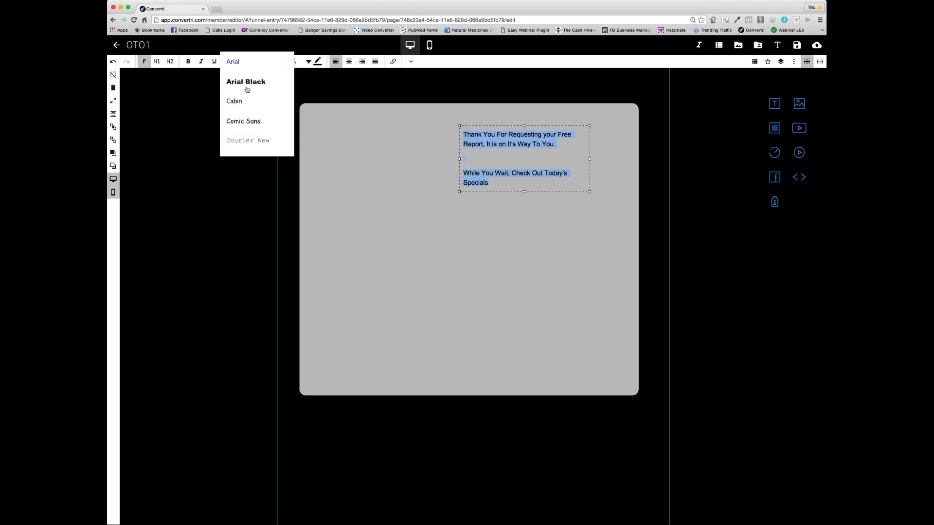
left_click(238, 101)
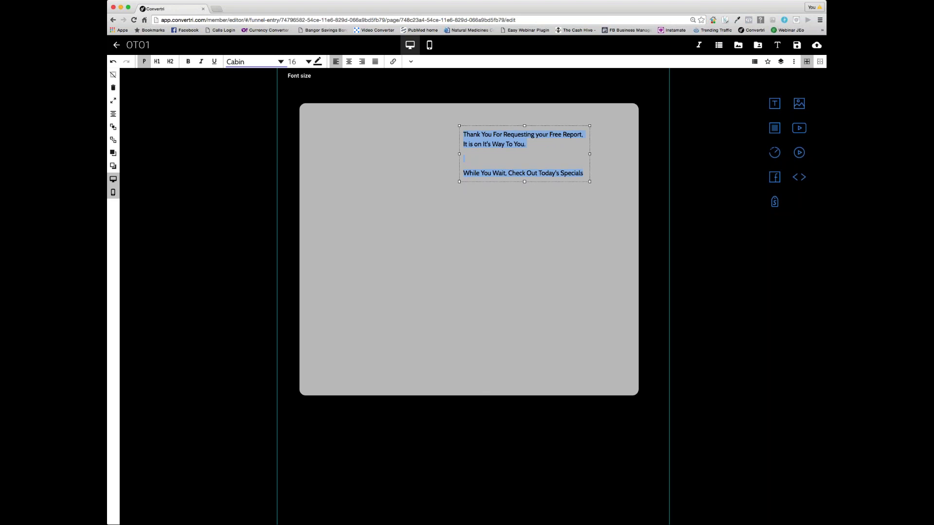
left_click(307, 62)
scroll(310, 72, "down", 6)
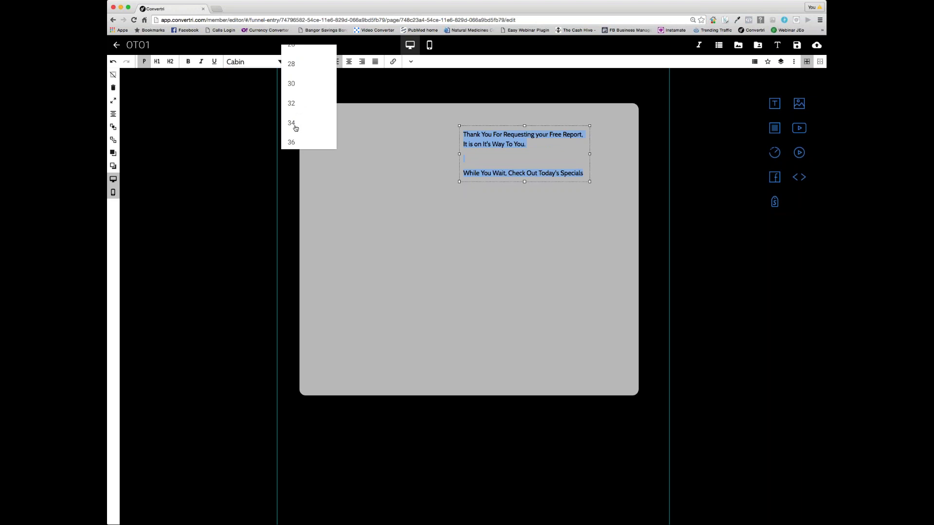
left_click(294, 142)
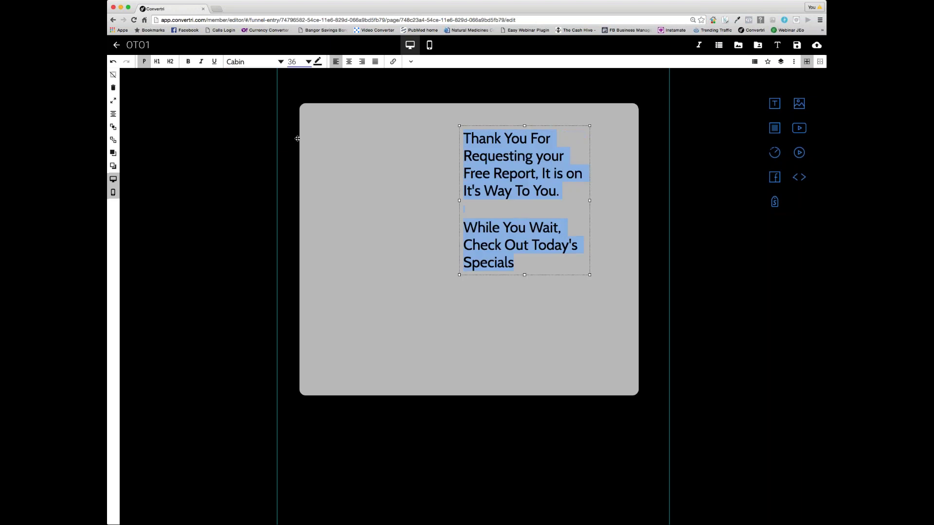
Step: Widen the thank-you block across the grey box with centre-aligned text, and centre both the block and box on the page
left_click_drag(512, 126, 395, 125)
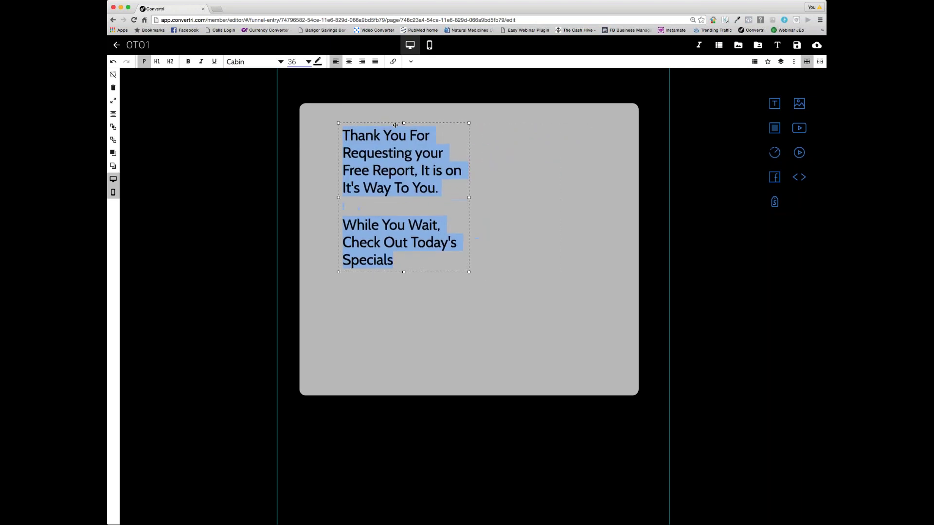
left_click_drag(469, 198, 599, 172)
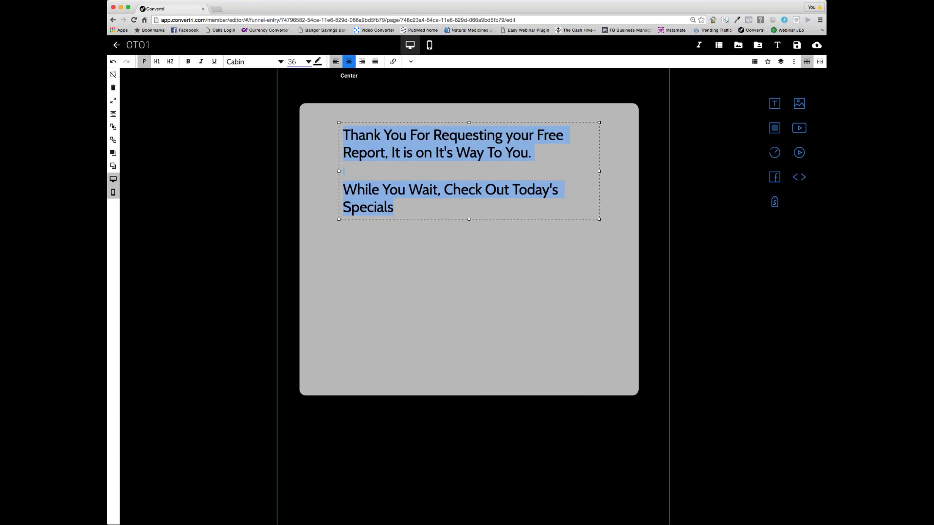
left_click(349, 61)
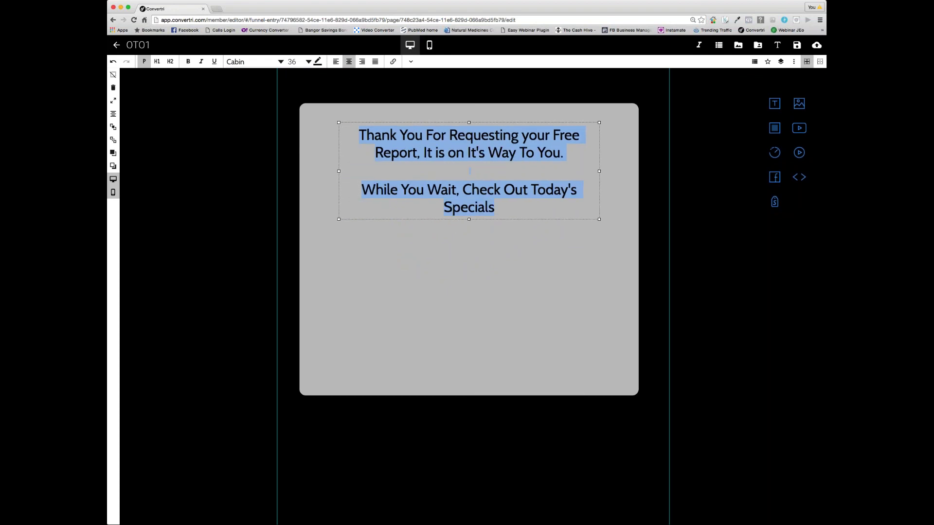
mouse_move(365, 121)
left_mouse_down()
mouse_move(345, 118)
mouse_move(374, 124)
left_mouse_up()
left_click(395, 189)
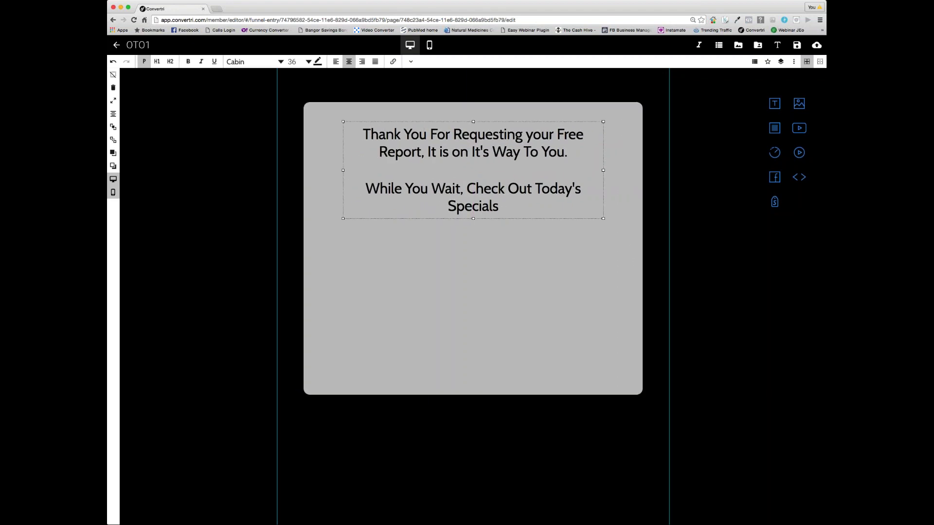
Step: Widen the thank-you text block so the specials line fits on one line, and re-centre it in the grey box
left_click_drag(408, 218, 388, 214)
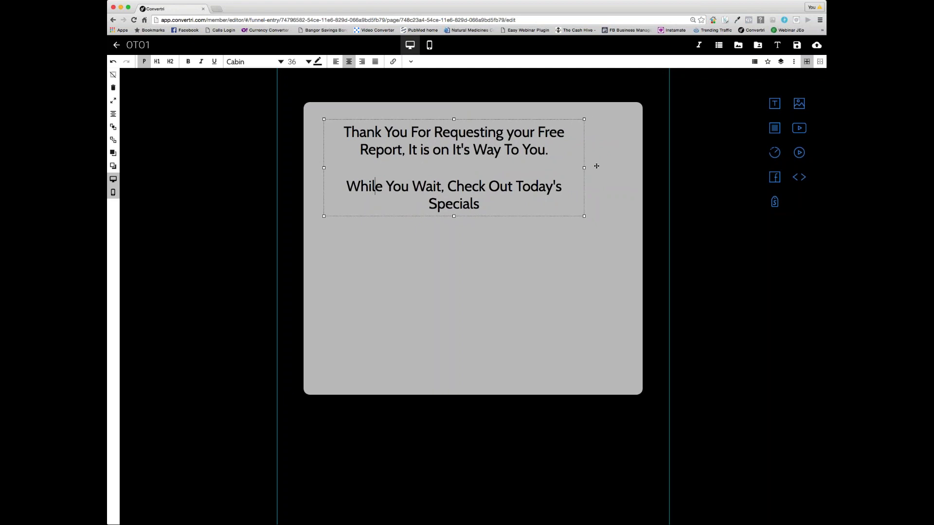
left_click_drag(593, 167, 607, 167)
left_click_drag(499, 198, 508, 198)
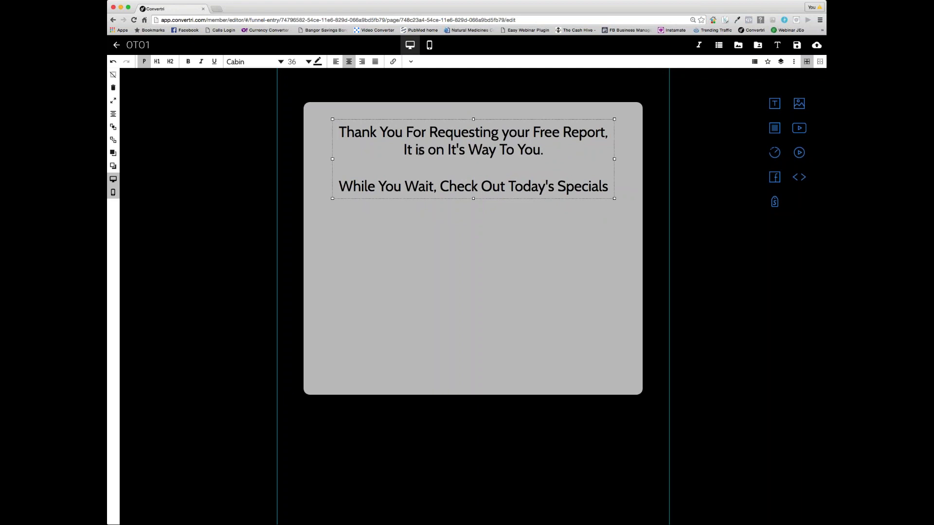
Step: Capitalise "is on" in the thank-you text so it reads "It Is On It's Way To You."
left_click(418, 150)
key("BackSpace")
type("I")
key("BackSpace")
type("O")
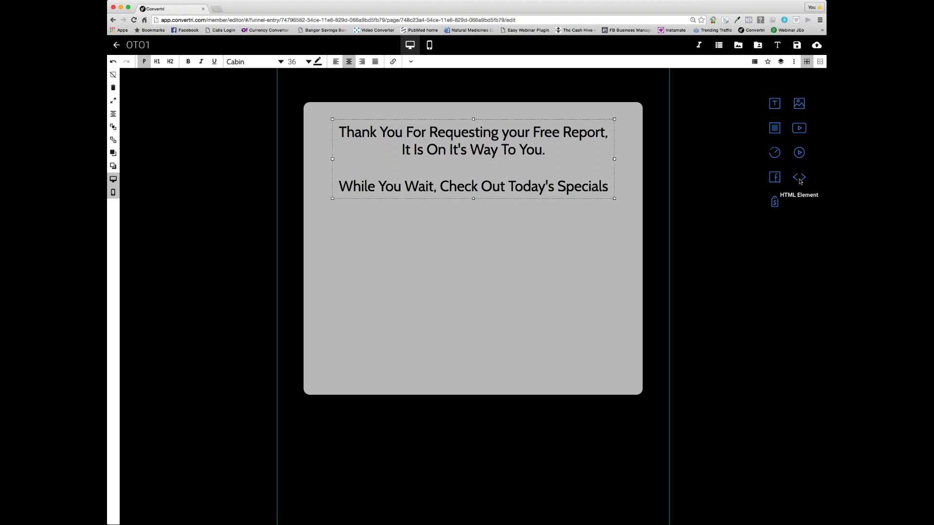
left_click_drag(800, 181, 414, 232)
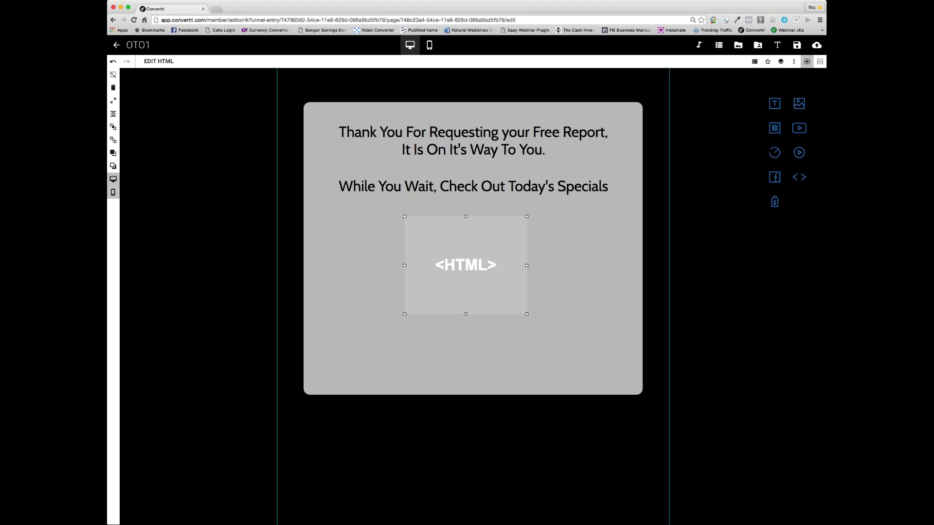
left_click(160, 61)
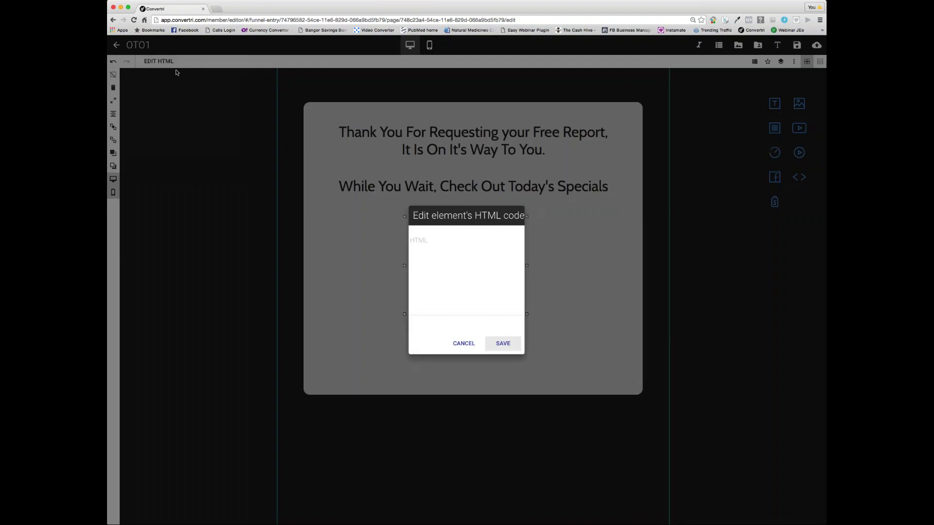
left_click(463, 343)
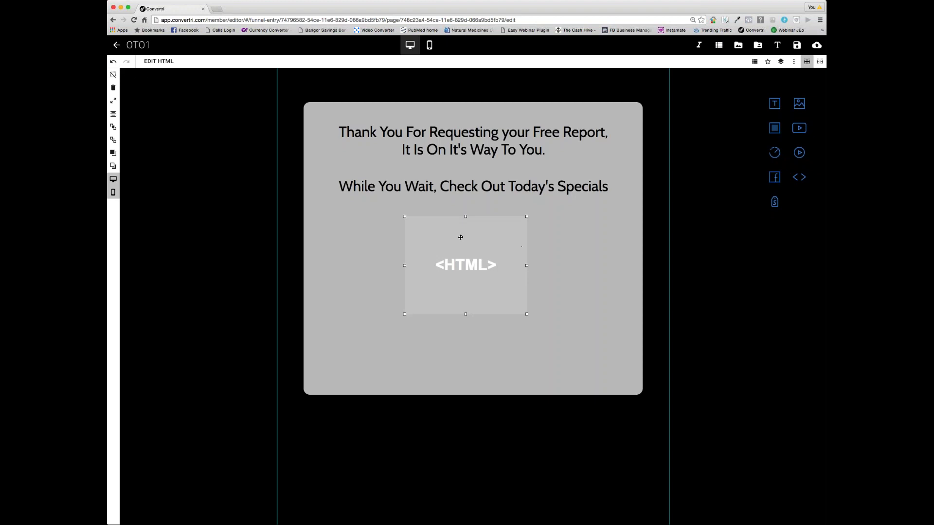
left_click(109, 88)
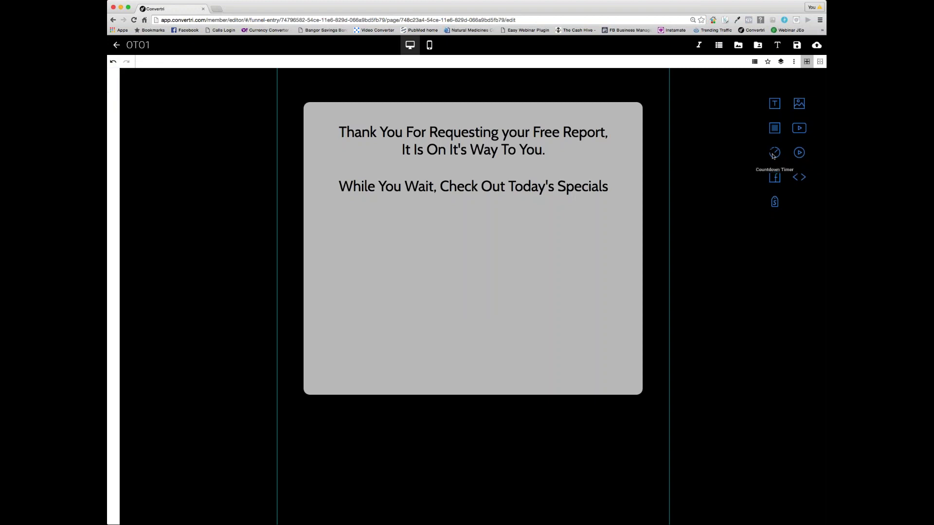
Step: Add a countdown timer below the thank-you text, ending on 7/29/2016 and hidden on expiry
left_click_drag(774, 152, 386, 253)
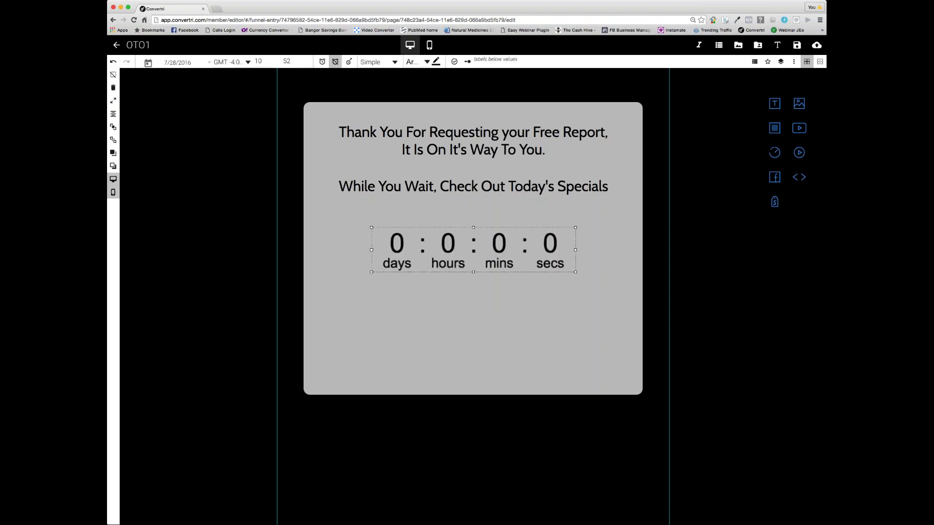
left_click_drag(494, 255, 486, 248)
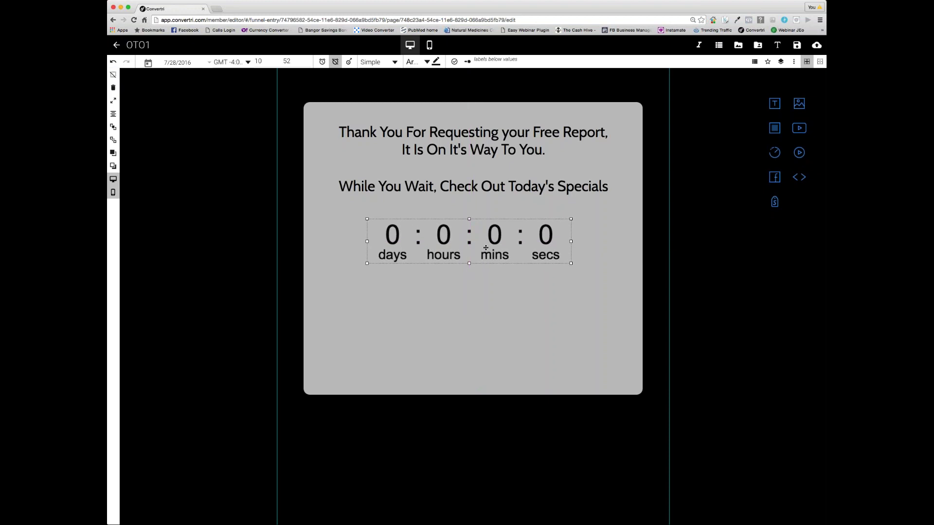
left_click(197, 67)
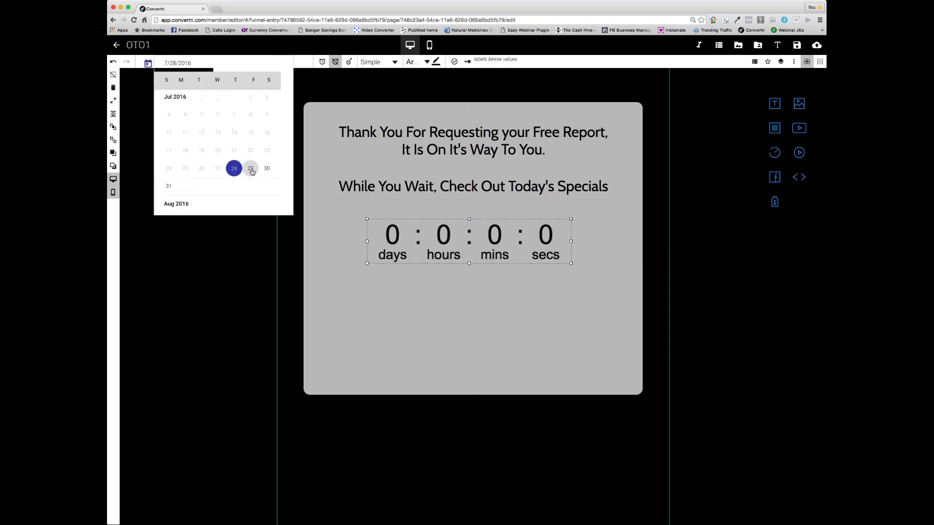
left_click(250, 168)
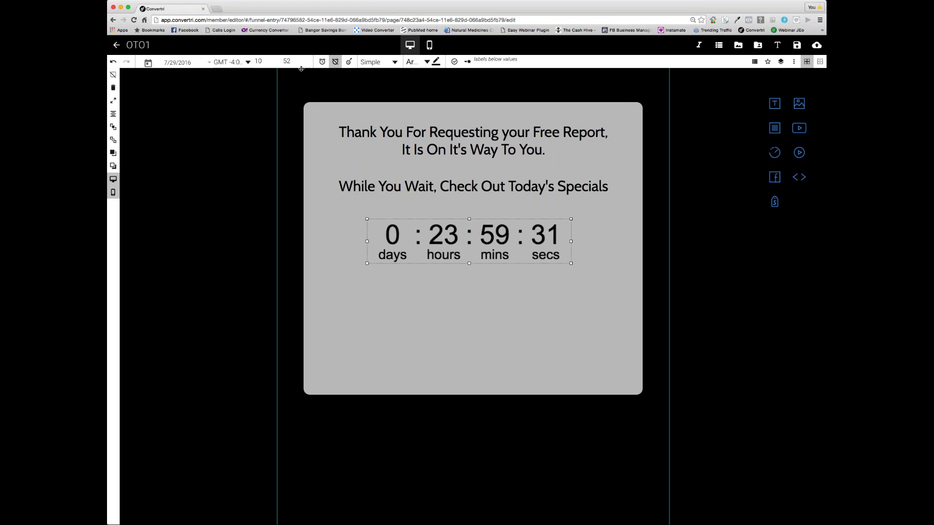
left_click(321, 66)
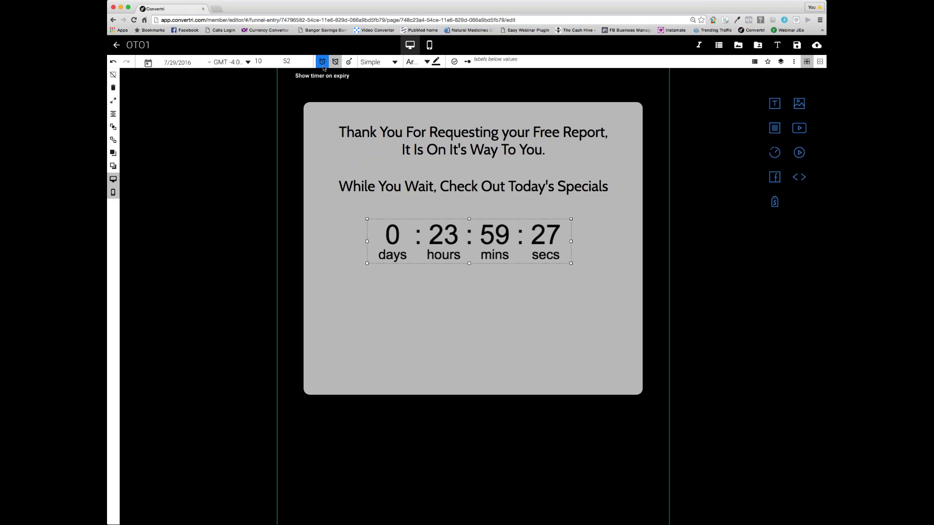
left_click(336, 65)
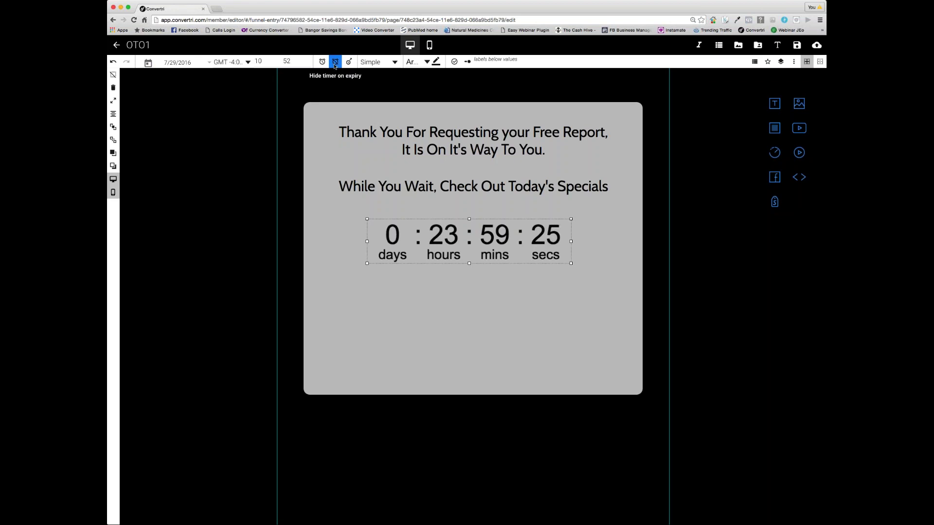
left_click(350, 64)
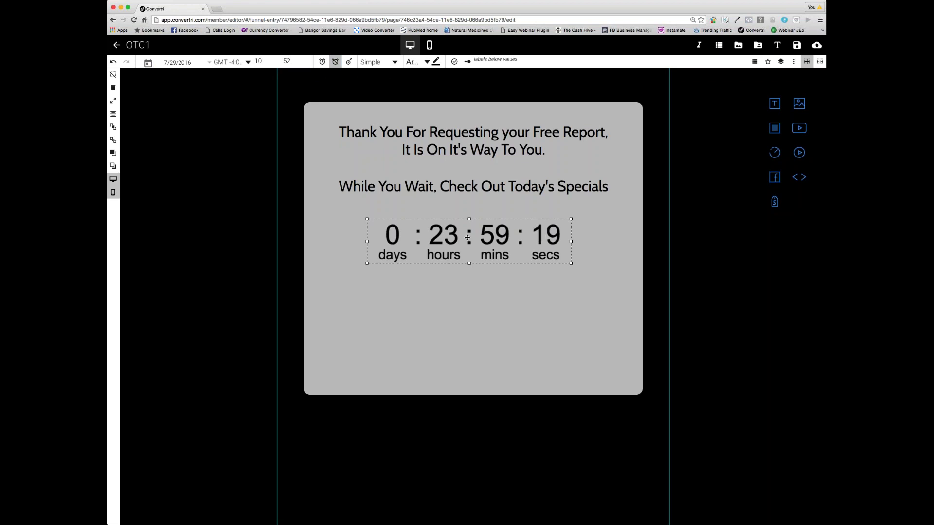
Step: Set the countdown timer to the Cabin font and Circular style, and shrink it below the specials line
left_click(413, 63)
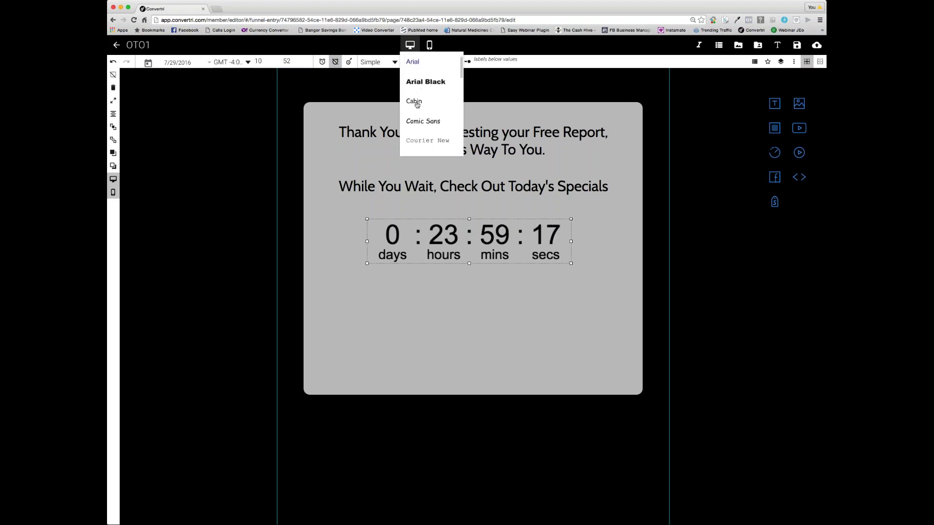
left_click(414, 101)
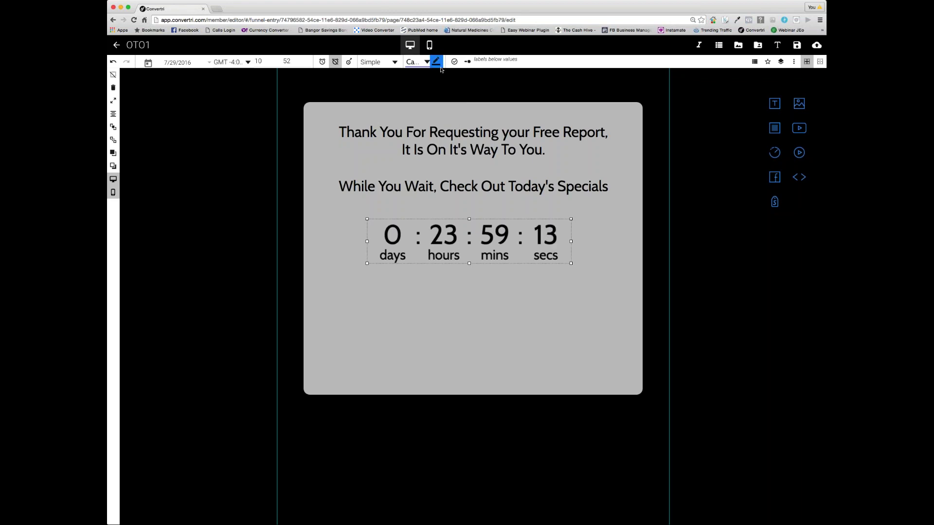
left_click(377, 62)
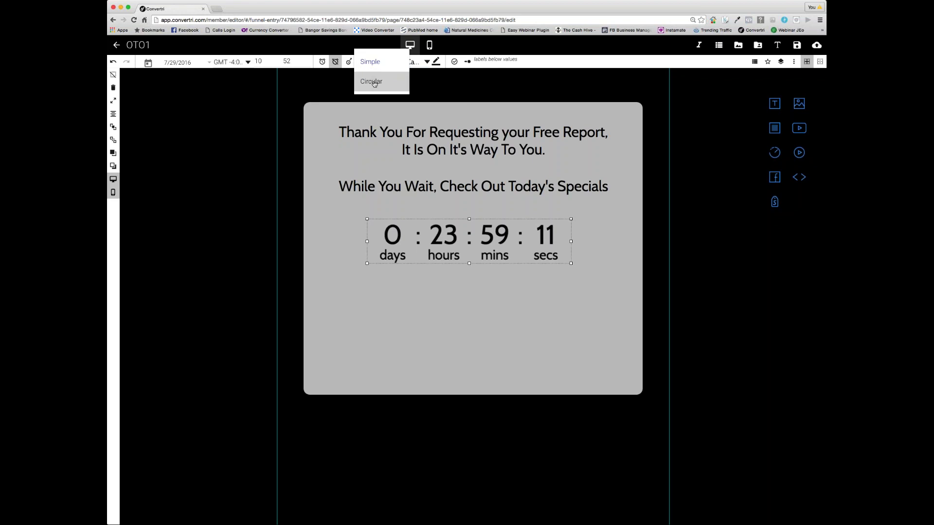
left_click(371, 81)
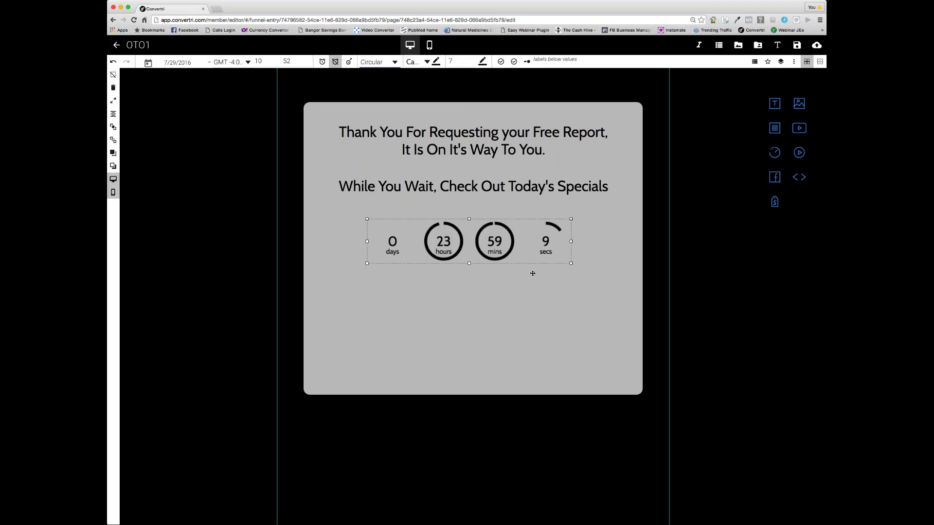
left_click_drag(571, 263, 506, 238)
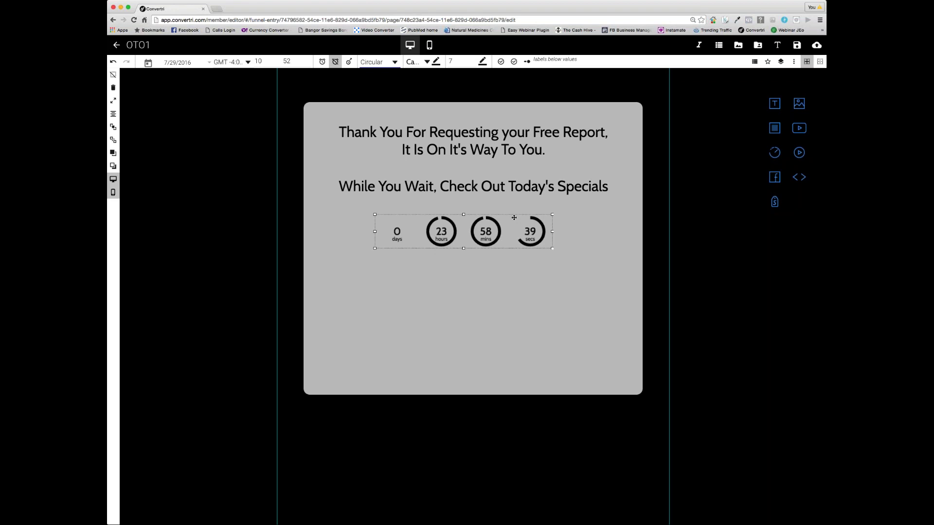
Step: Add a Shopify buy button below the countdown timer for the Multi-function Keychain Screwdriver product
left_click(773, 202)
left_click_drag(770, 202, 488, 291)
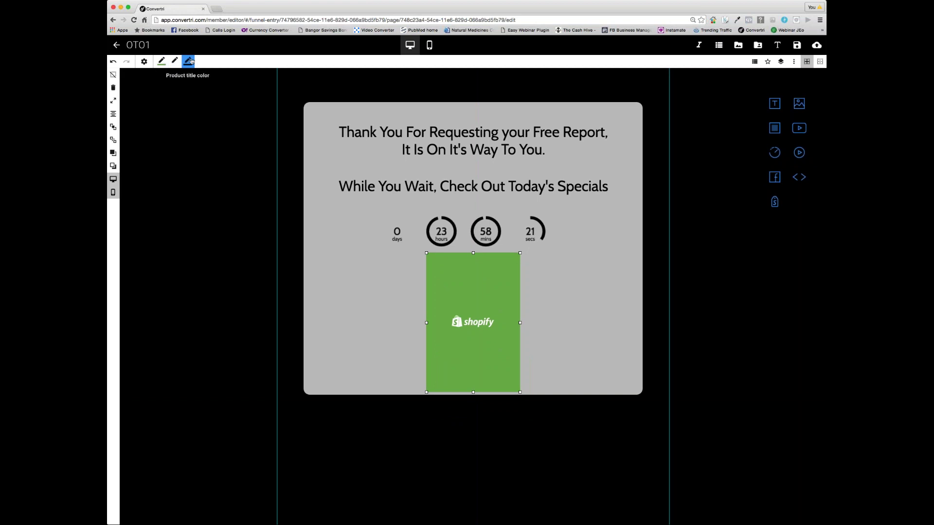
left_click(144, 62)
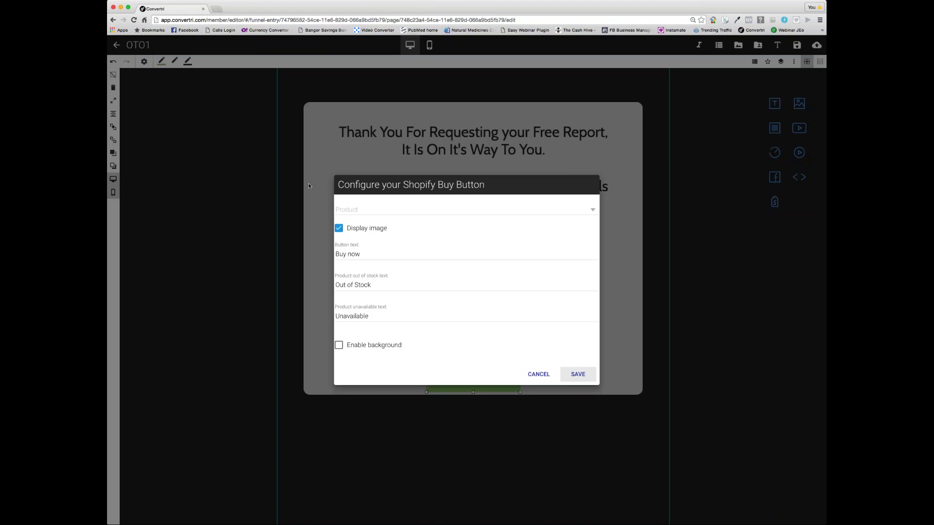
left_click(486, 210)
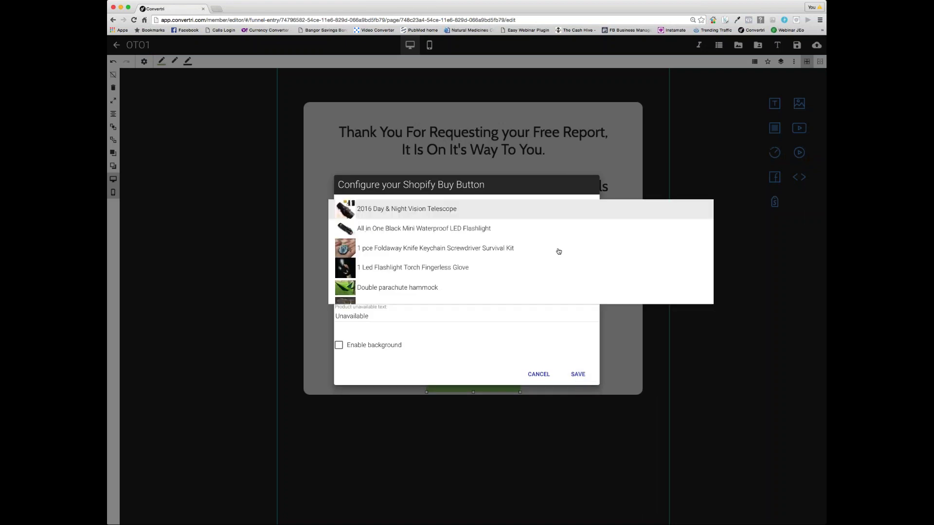
scroll(559, 252, "down", 10)
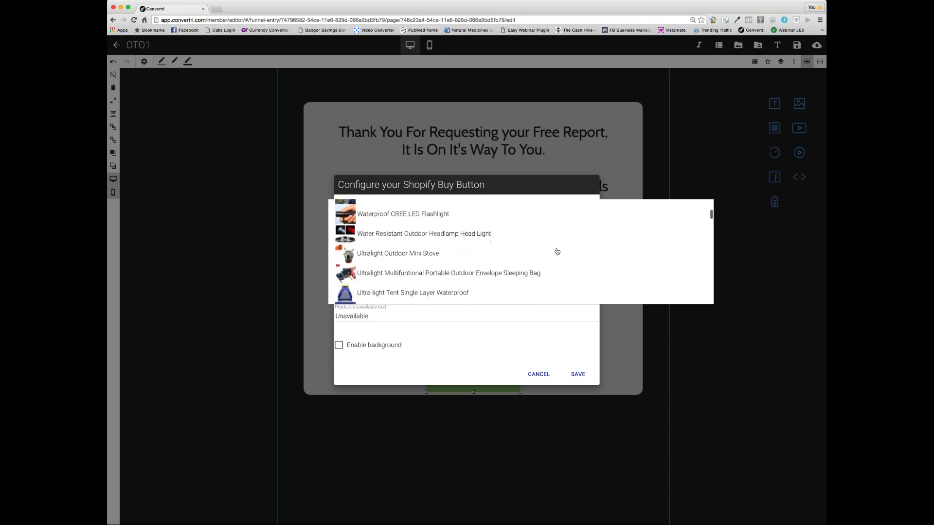
scroll(557, 251, "down", 10)
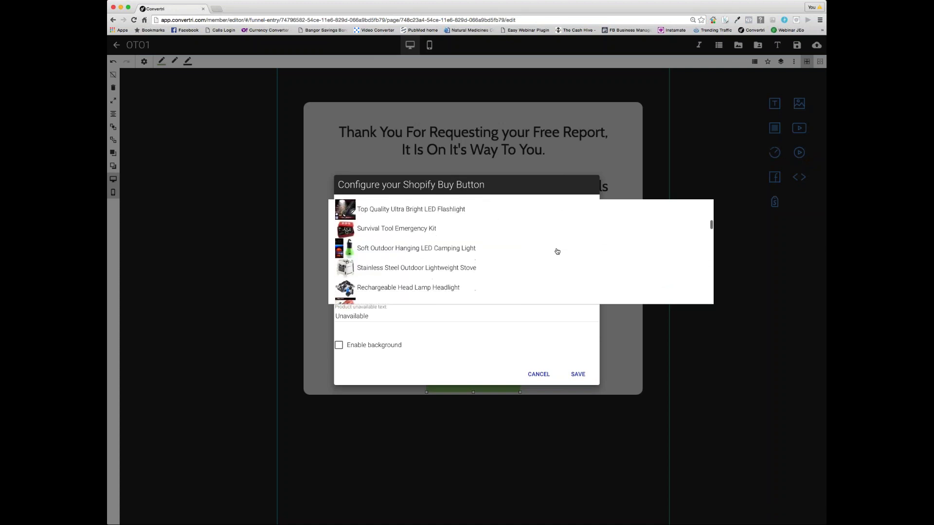
scroll(557, 251, "down", 10)
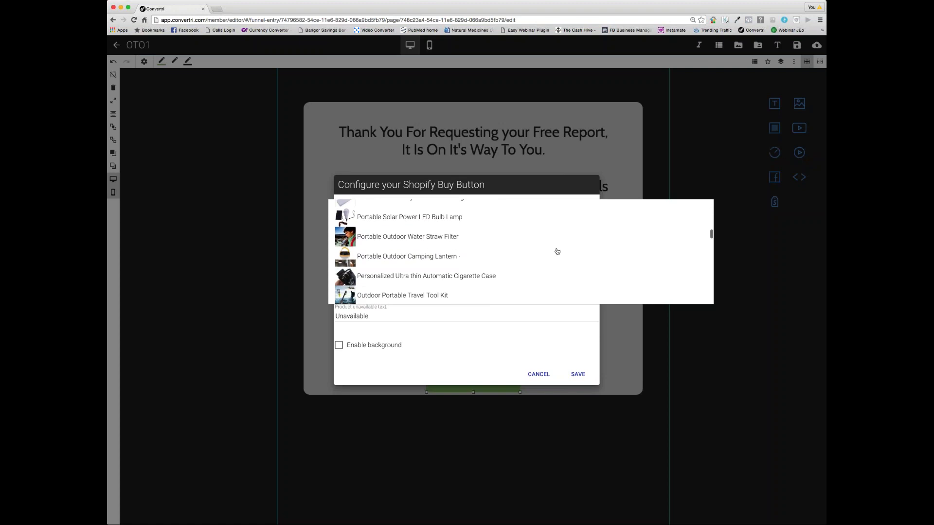
scroll(558, 252, "down", 10)
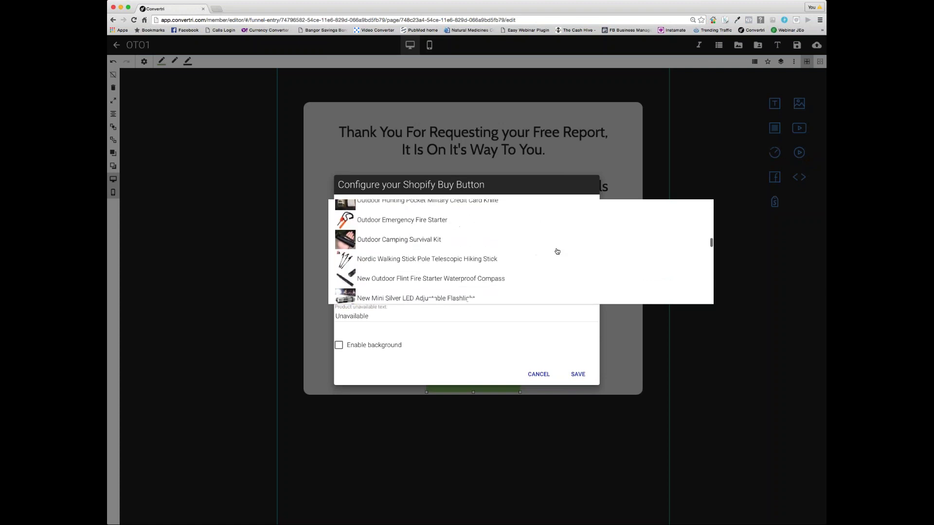
scroll(558, 251, "down", 5)
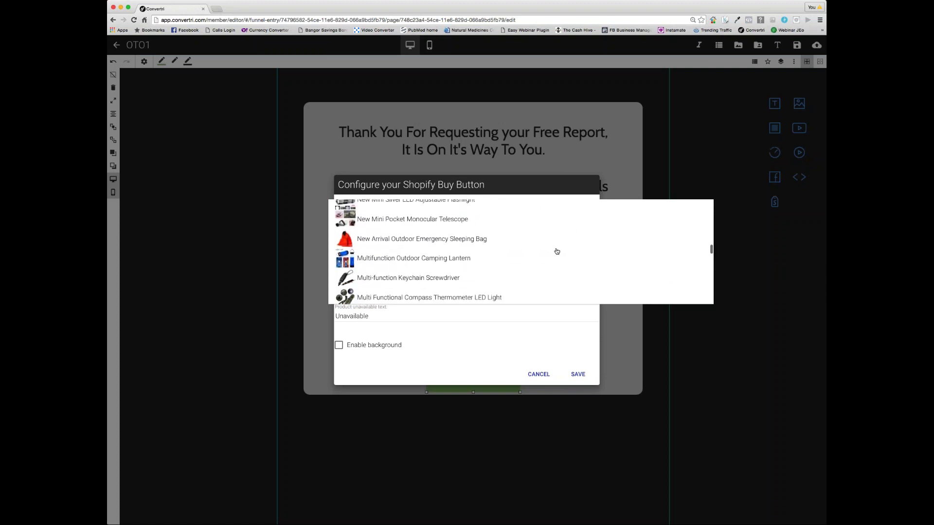
scroll(557, 252, "down", 3)
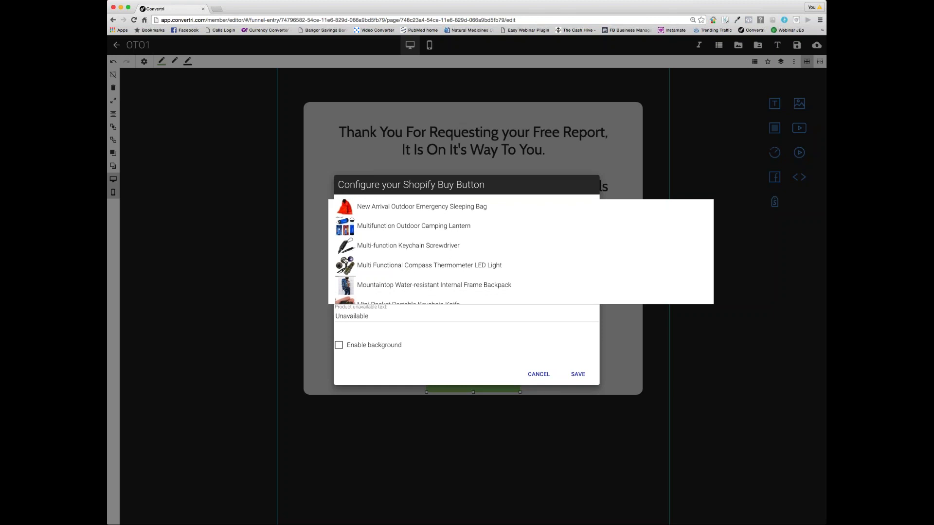
left_click(395, 248)
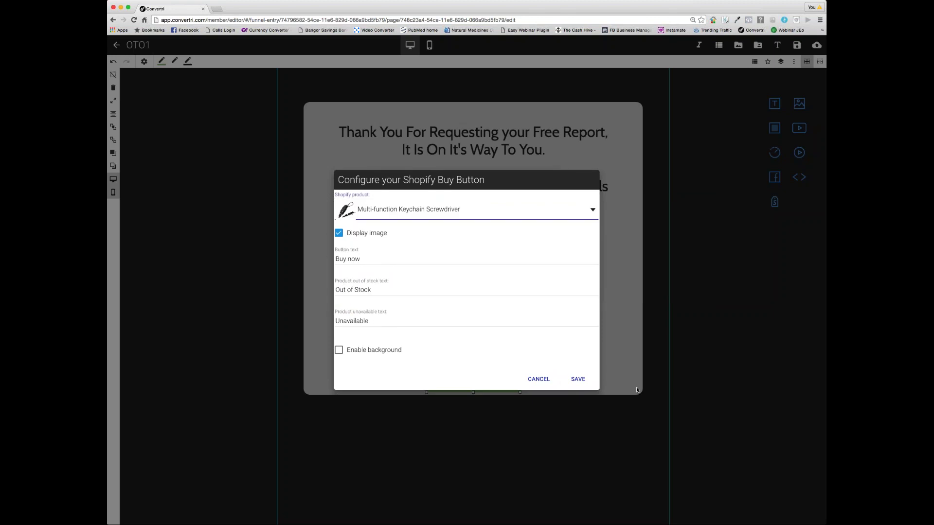
left_click(579, 379)
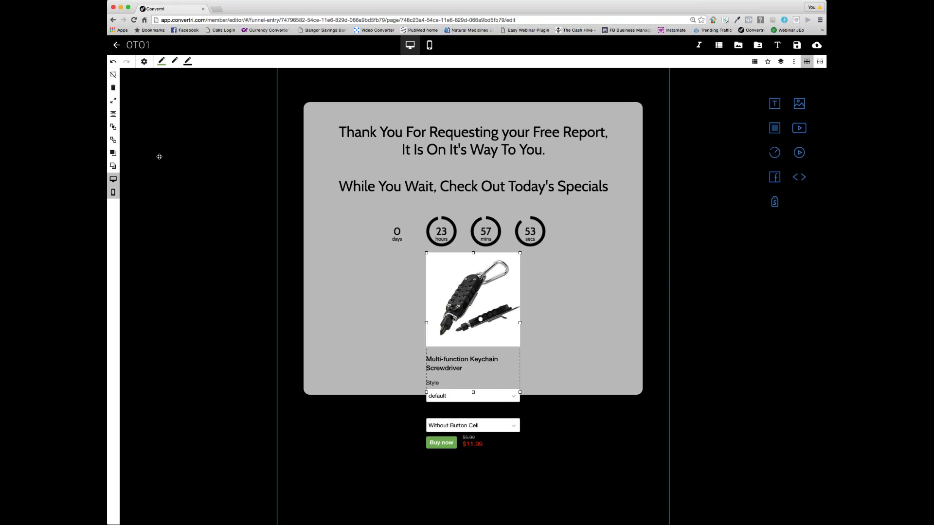
Step: Extend the grey box downward and place the Shopify product inside it, centred below the timer
left_click(556, 388)
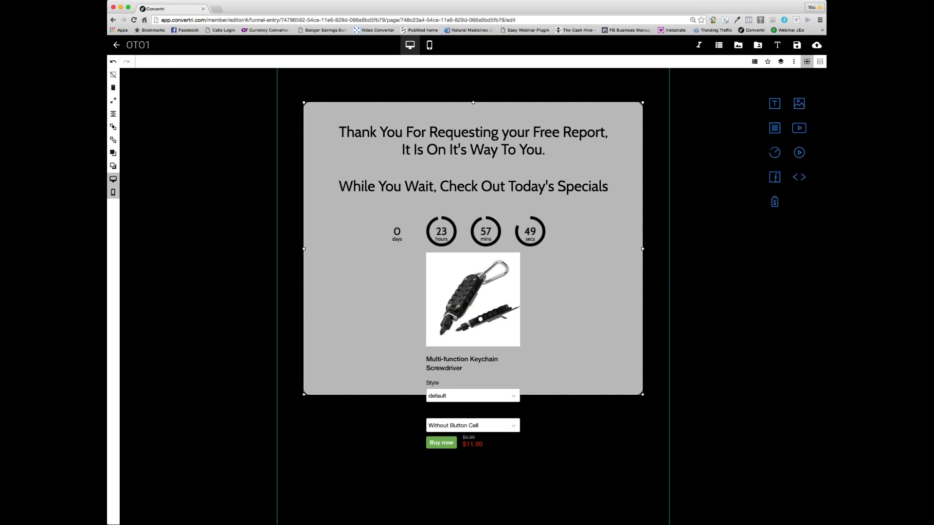
left_click_drag(467, 379, 309, 336)
left_click(486, 381)
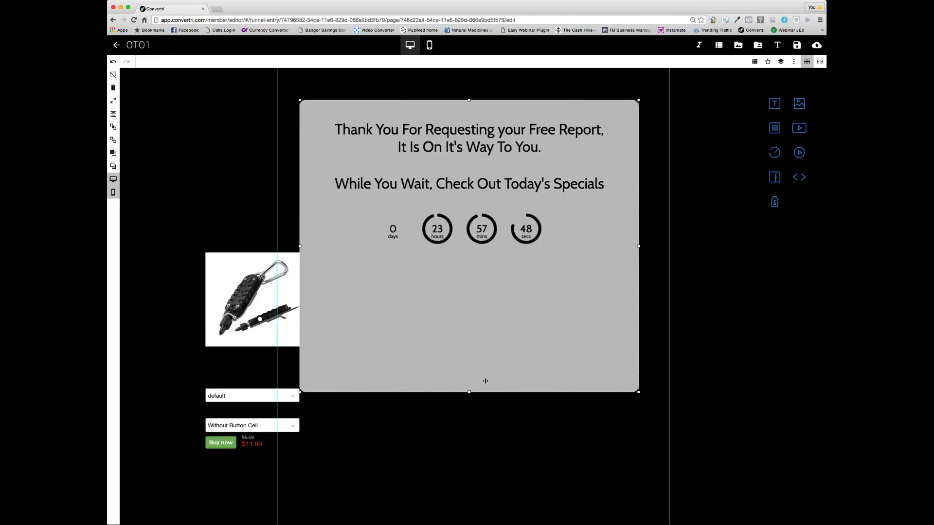
left_click_drag(469, 392, 472, 484)
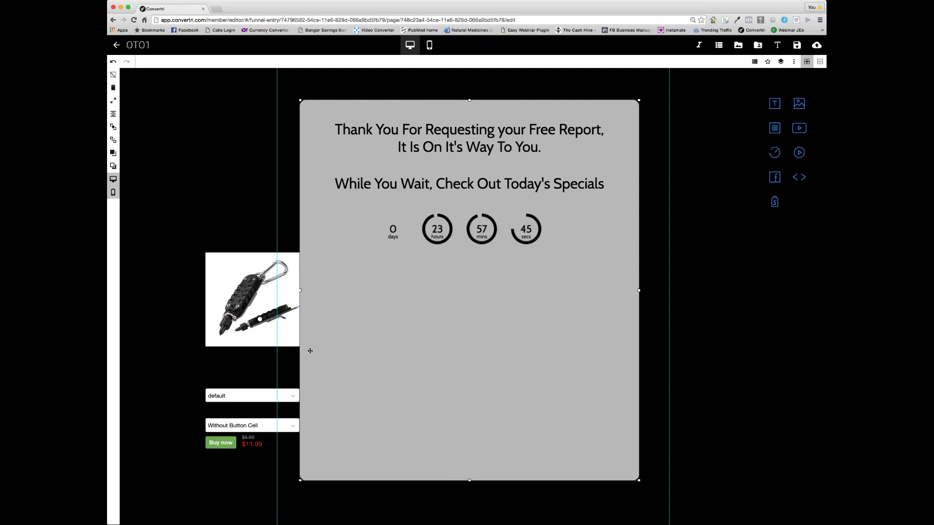
left_click_drag(251, 290, 467, 299)
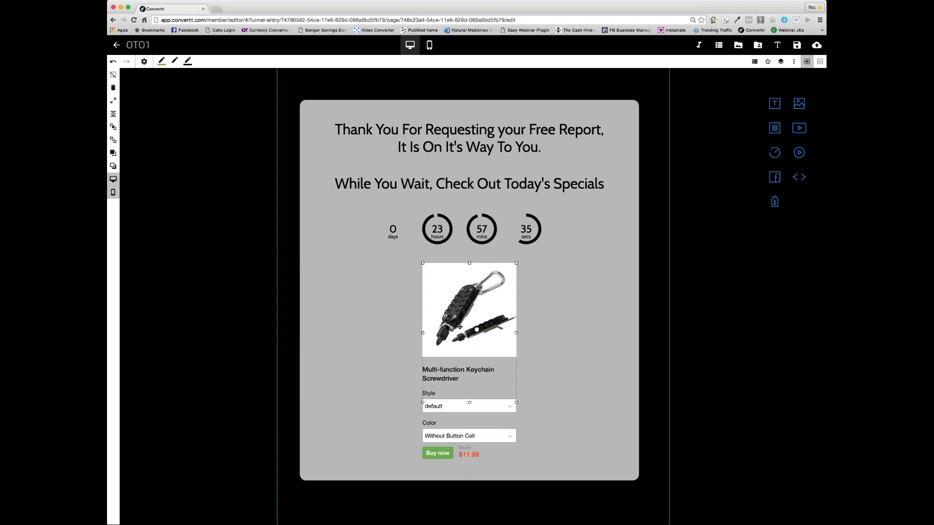
Step: Try a red rgb(230, 16, 16) border with a width of 4 around the Shopify product
left_click(793, 61)
scroll(689, 209, "down", 3)
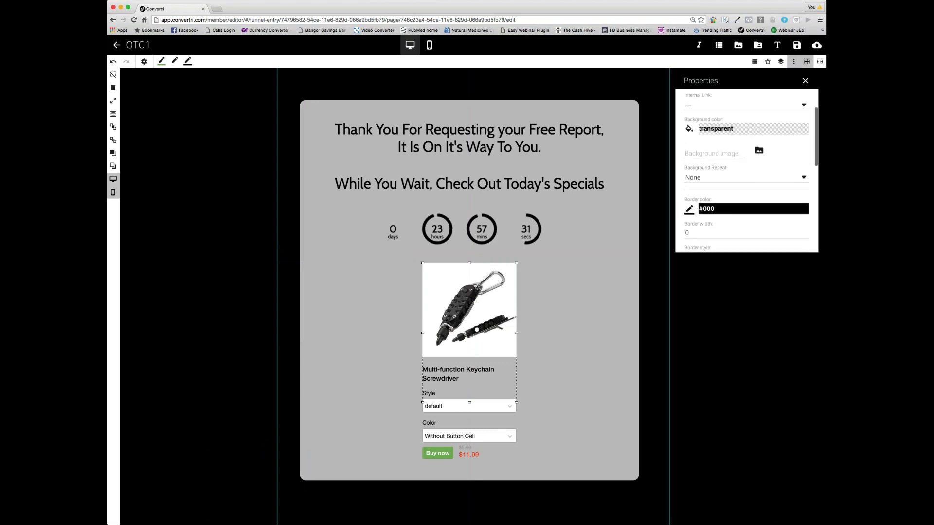
left_click(689, 209)
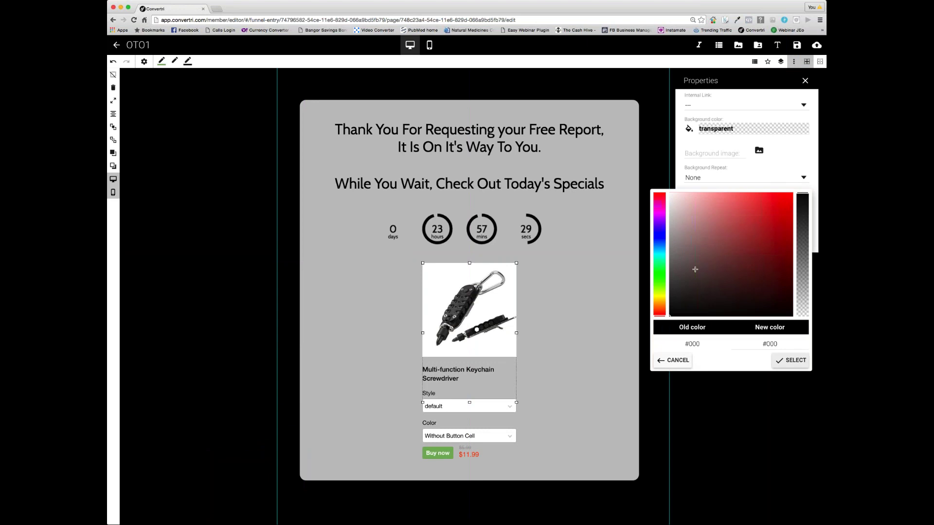
left_click(785, 205)
key("Return")
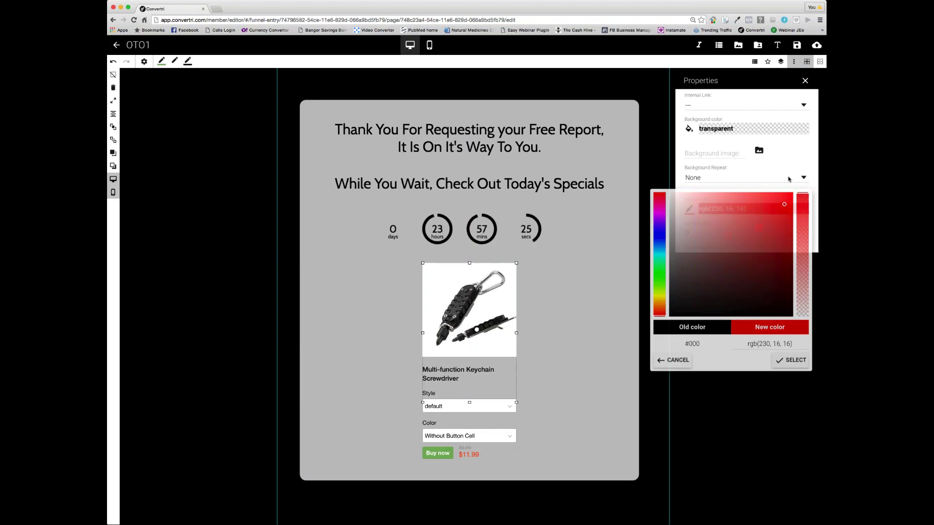
left_click(805, 231)
left_click(806, 231)
left_click(806, 231)
left_click(806, 231)
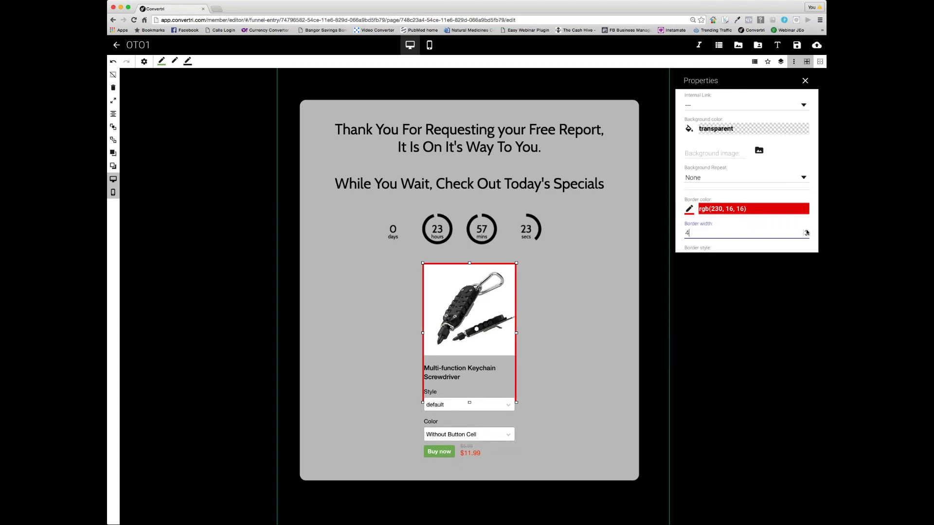
Step: Reduce the Shopify product's border width to 0 and close its properties
left_click(806, 235)
left_click(806, 235)
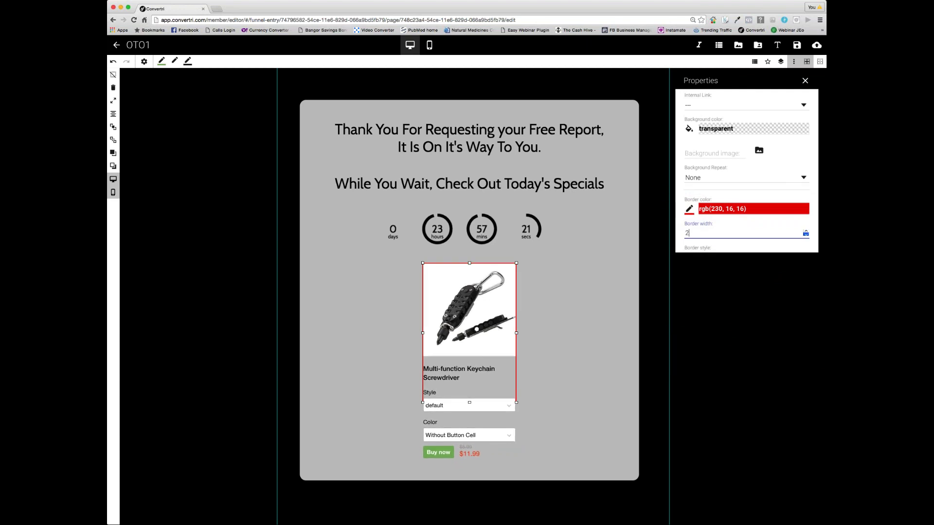
left_click(806, 234)
left_click(806, 235)
left_click(806, 235)
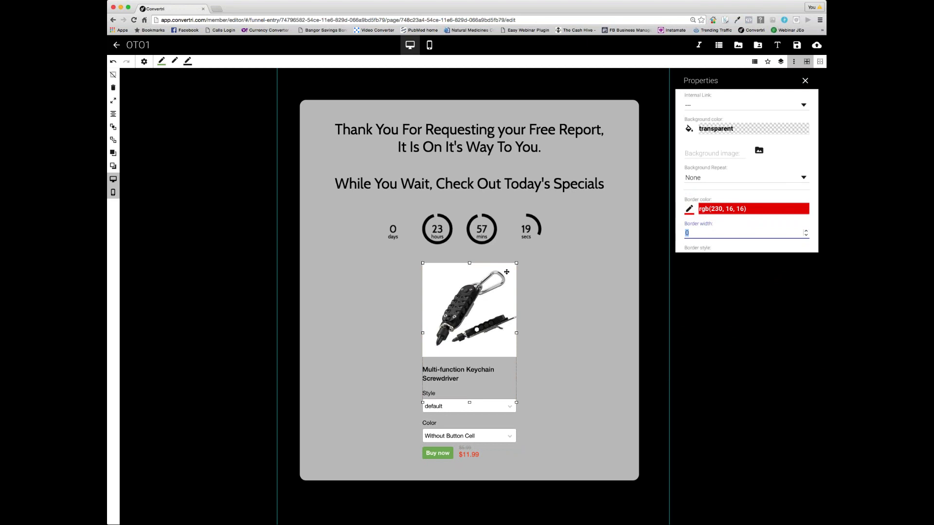
left_click(805, 81)
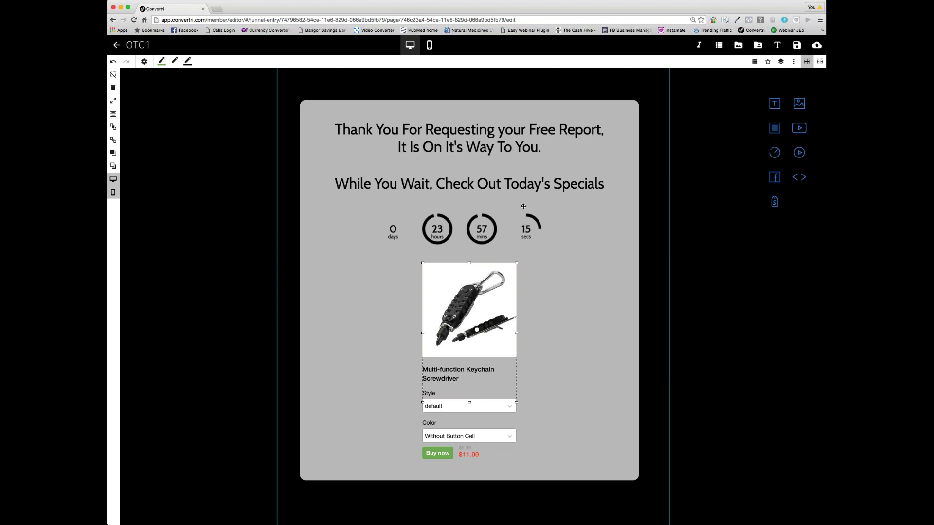
Step: Save and publish the OTO1 page under the path oto1, and view the live page
left_click(796, 46)
left_click(816, 45)
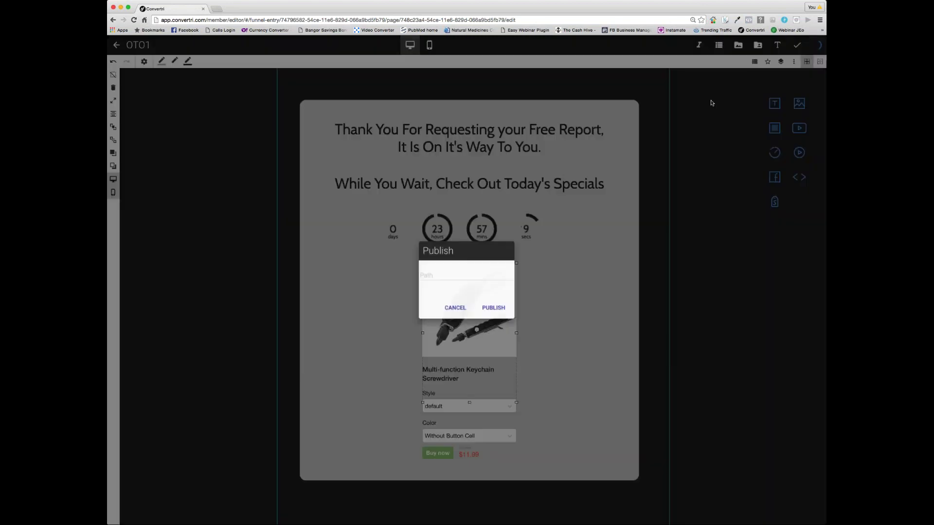
left_click(440, 276)
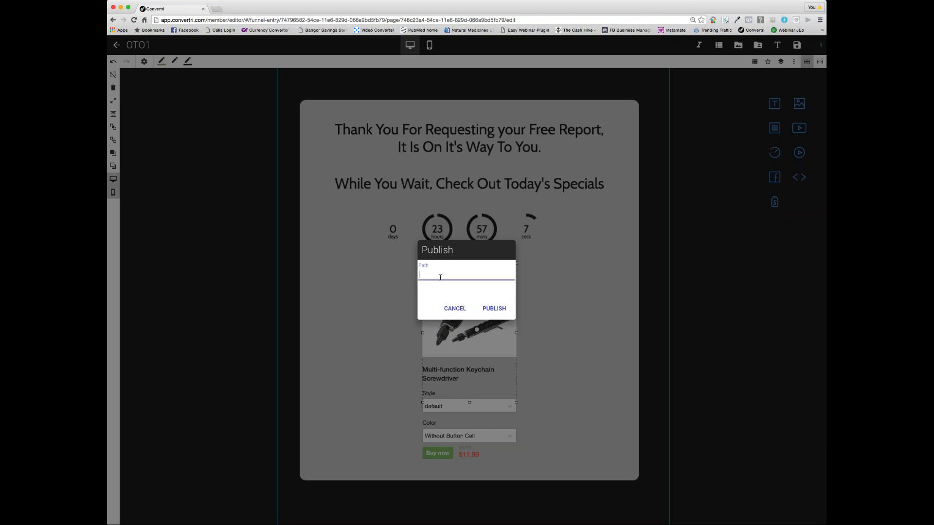
type("oto1")
left_click(488, 307)
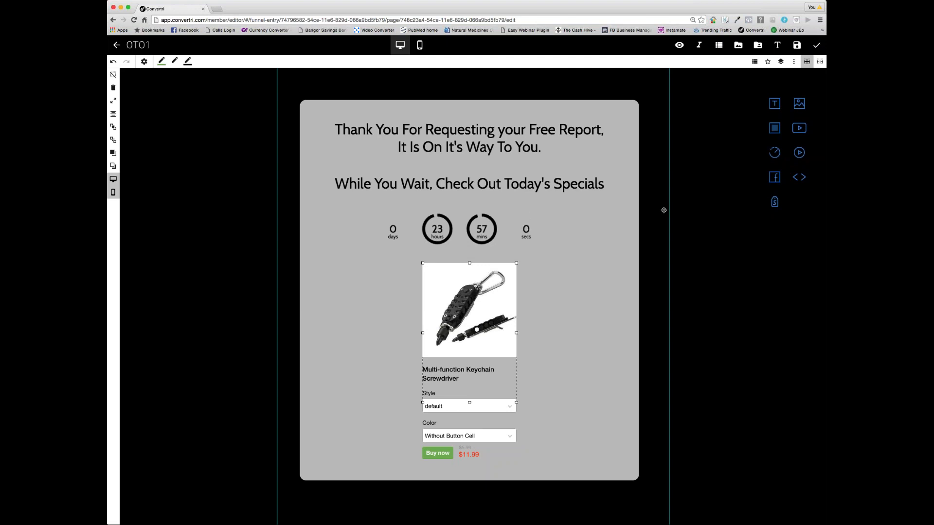
left_click(679, 45)
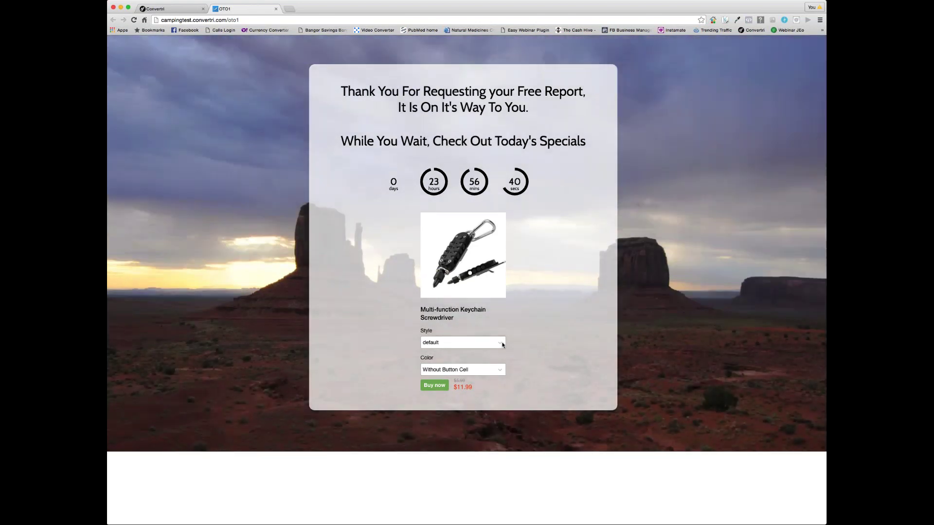
key("super+w")
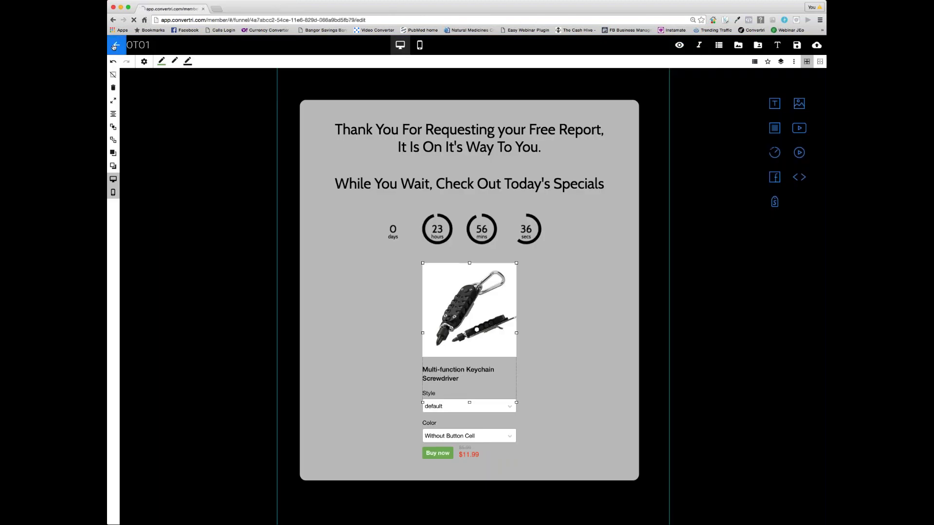
Step: Return to the funnel overview and copy the share code of the OTO1 page
left_click(114, 46)
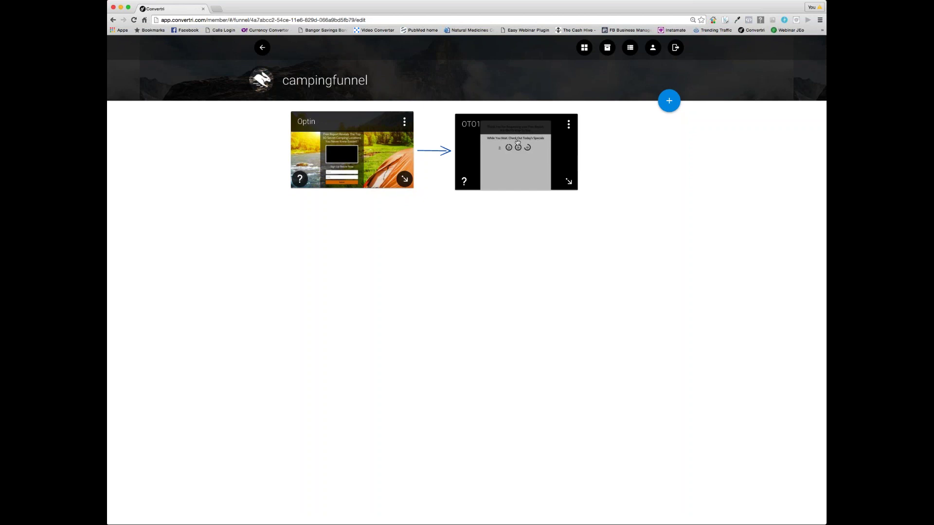
left_click(568, 125)
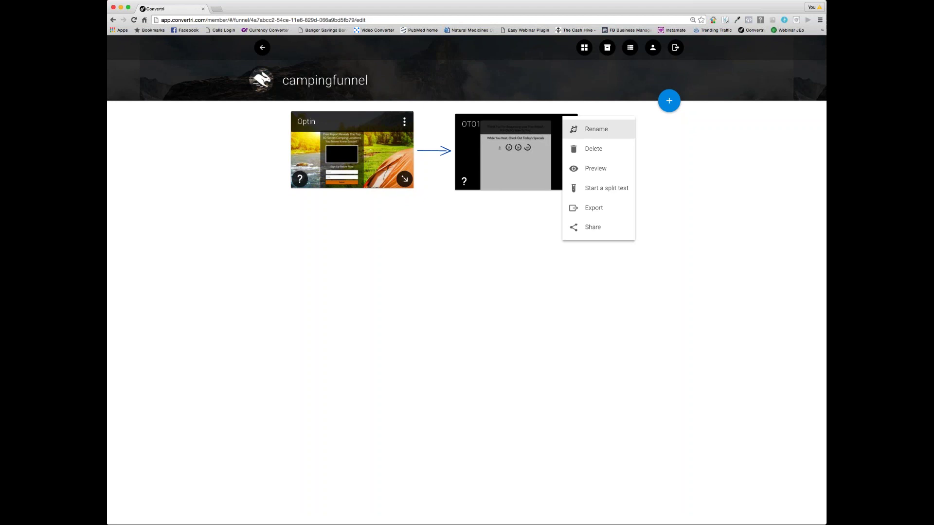
left_click(606, 228)
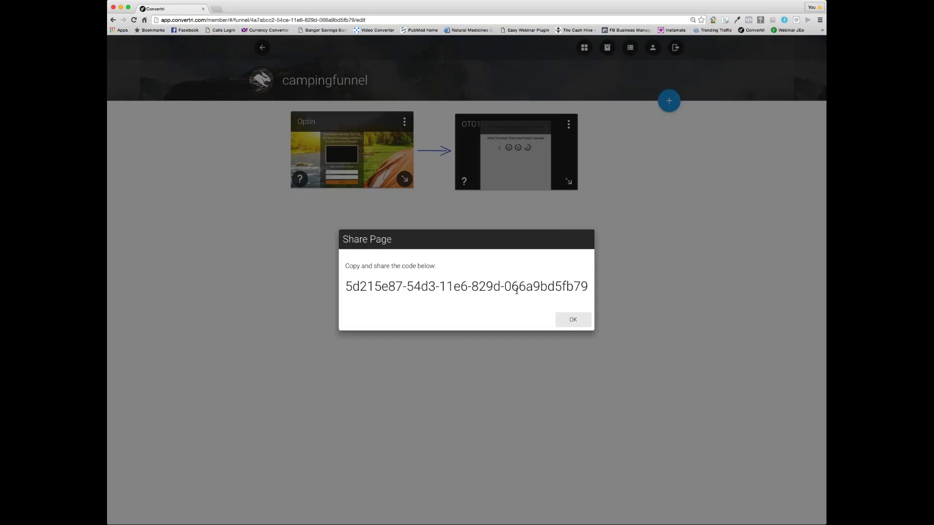
left_click_drag(590, 287, 325, 290)
key("super+c")
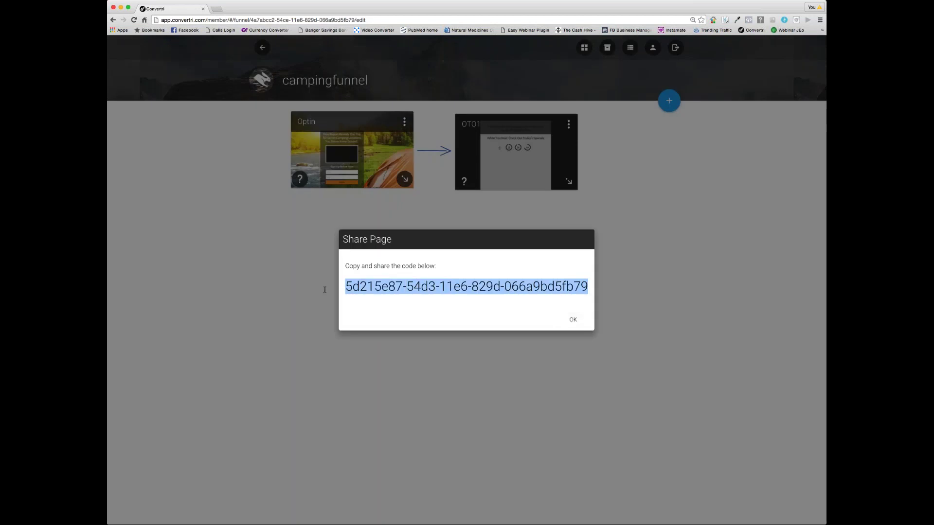
left_click(572, 320)
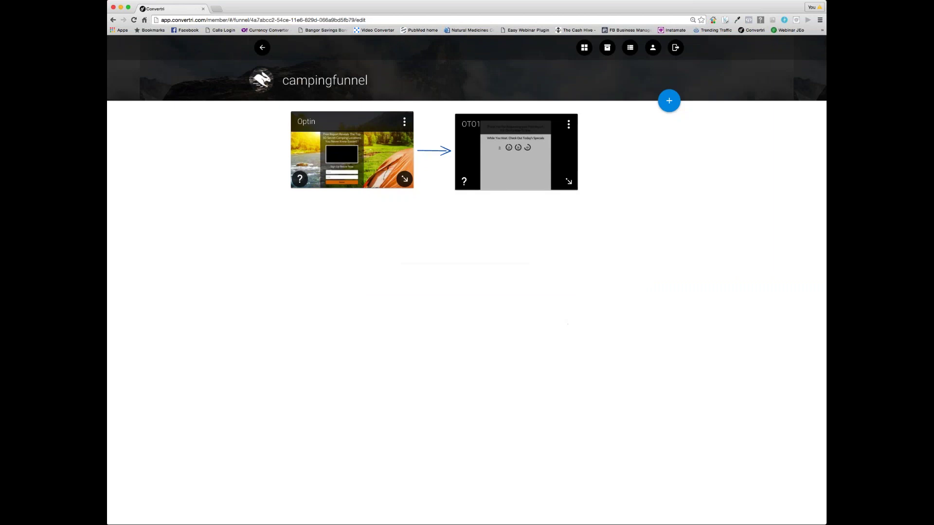
Step: Import a copy of the OTO1 page into campingfunnel using the copied share code
left_click(262, 48)
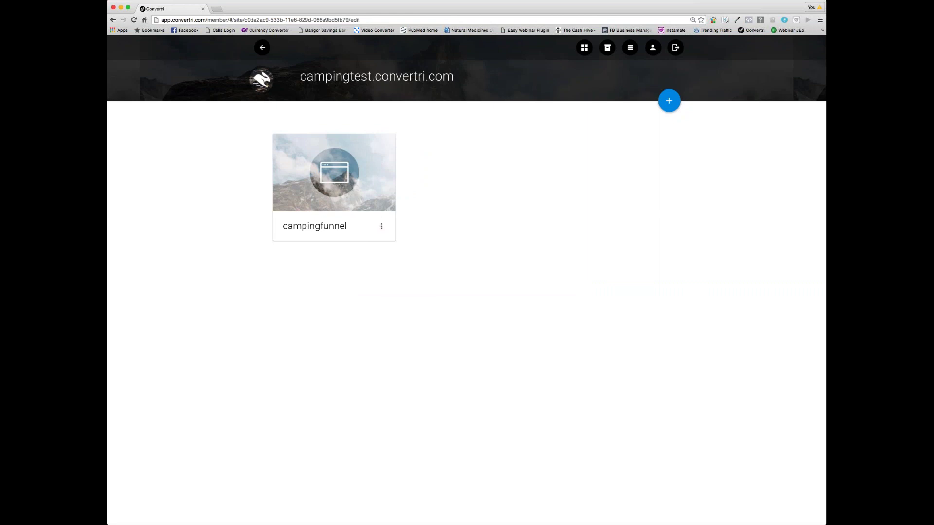
left_click(382, 227)
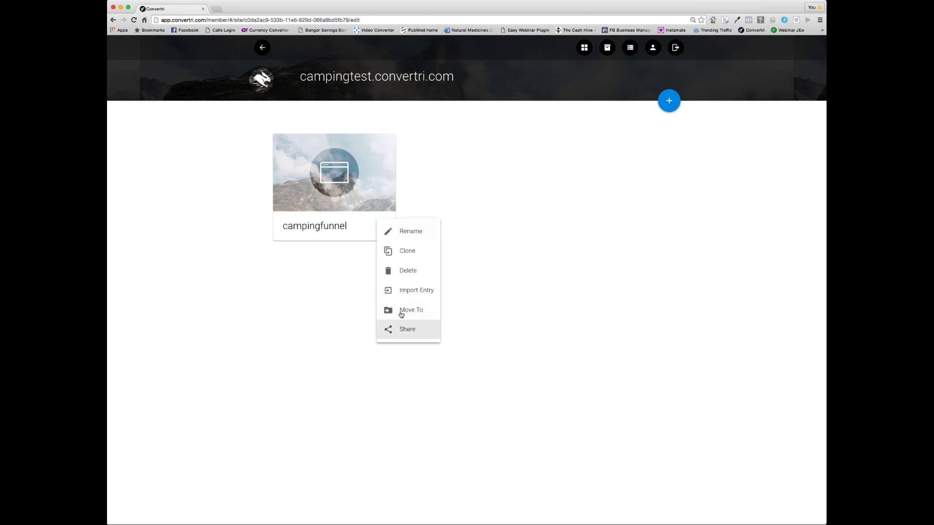
left_click(406, 290)
left_click(423, 318)
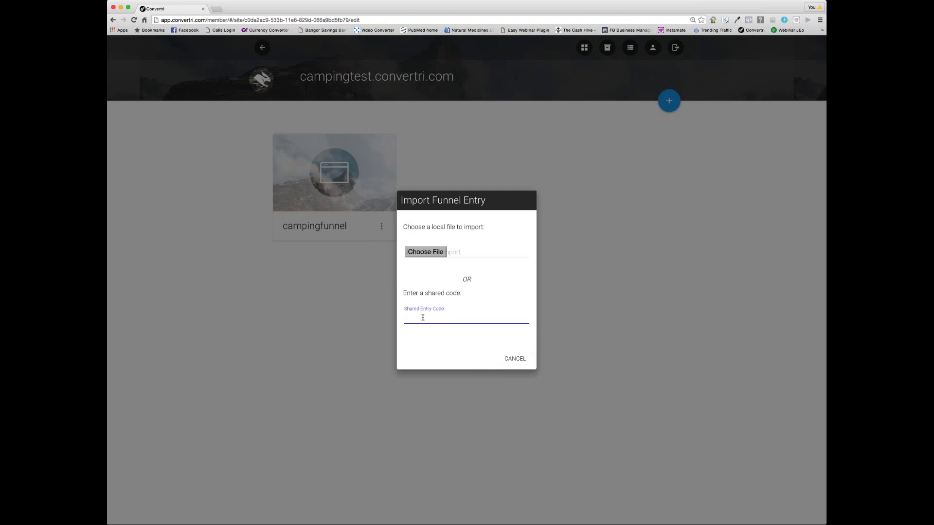
key("super+v")
key("Return")
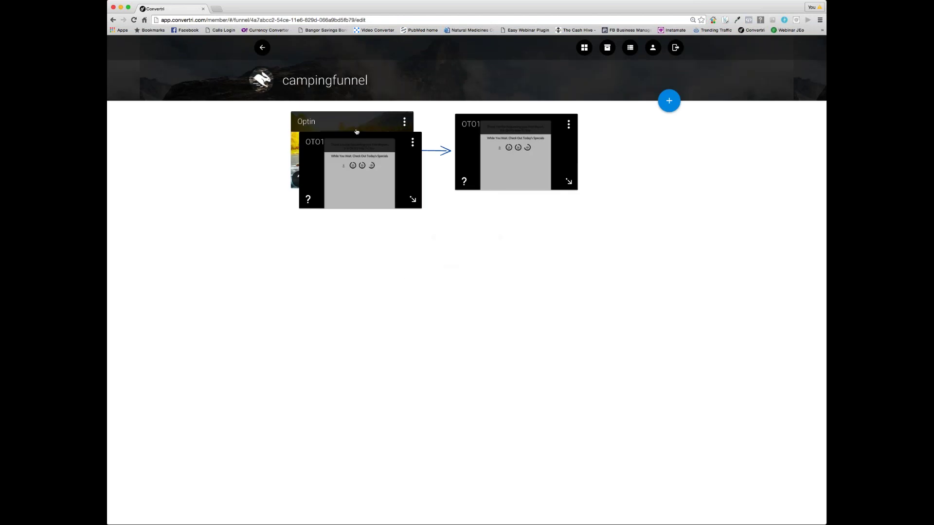
Step: Rename the imported page as OTO2 and link it below OTO1 in the funnel
left_click_drag(356, 143, 516, 229)
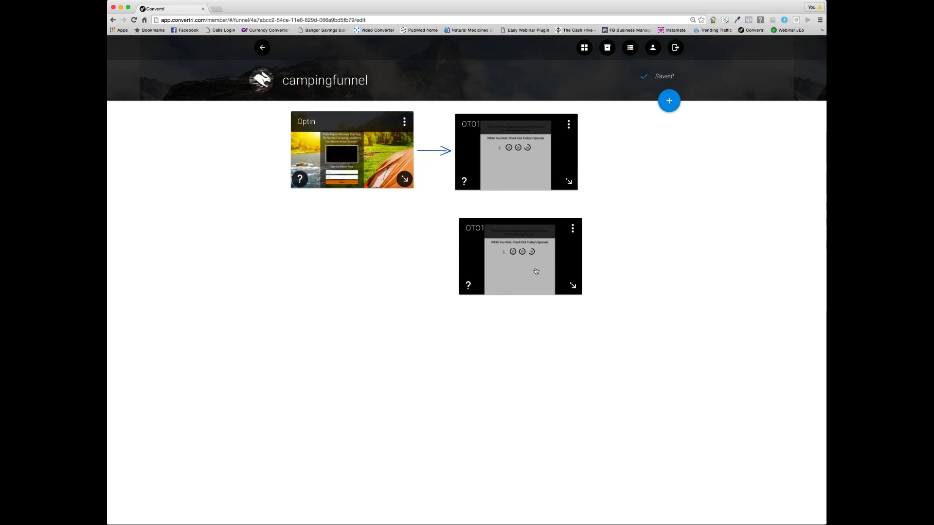
left_click(572, 228)
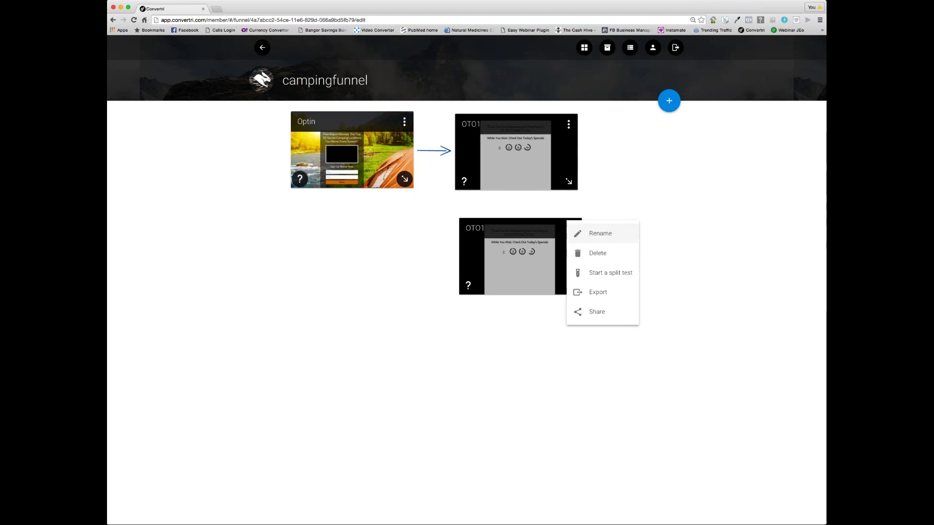
left_click(587, 236)
key("BackSpace")
type("2")
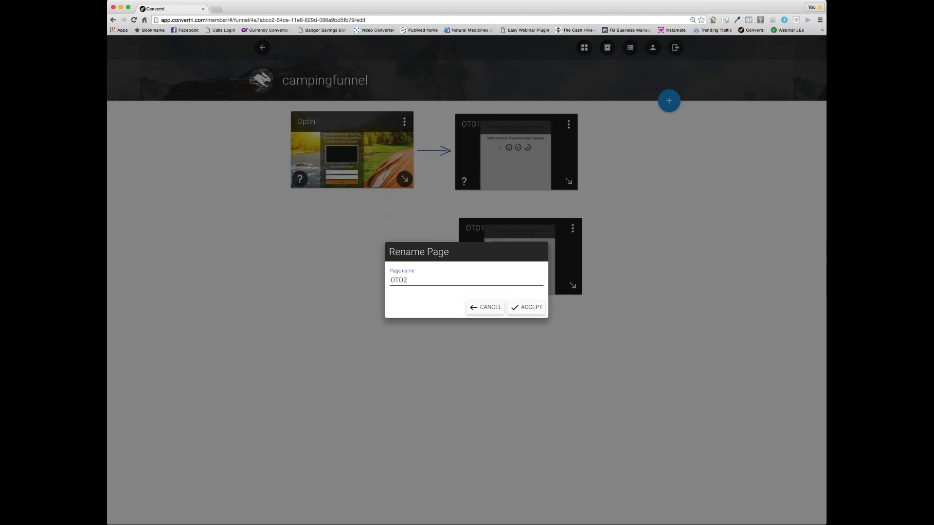
key("Return")
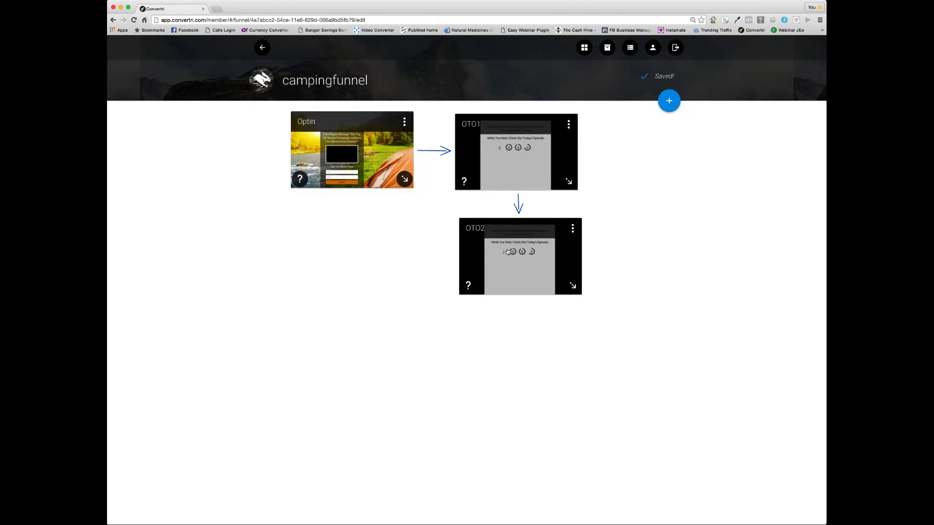
Step: Open the OTO2 page for editing and change its heading to "Thank You For Your Order"
left_click(516, 268)
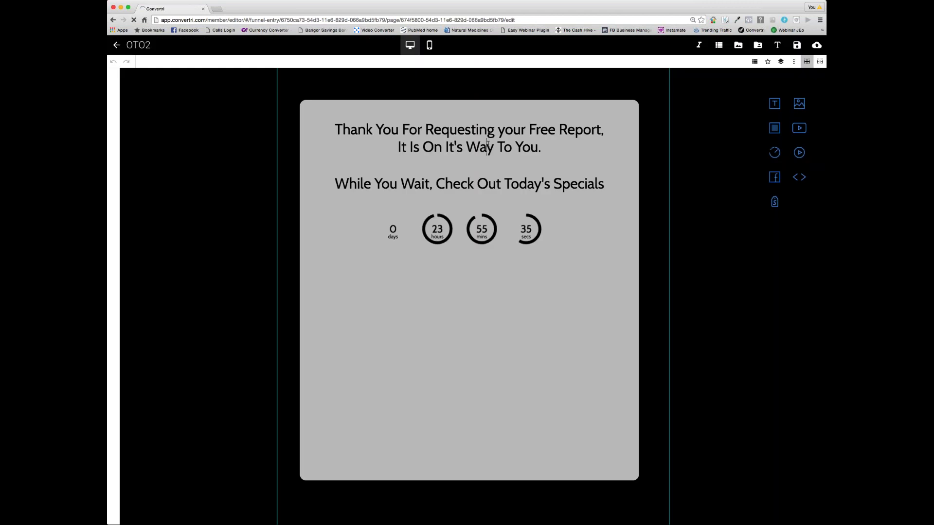
left_click(487, 146)
left_click_drag(541, 147, 399, 130)
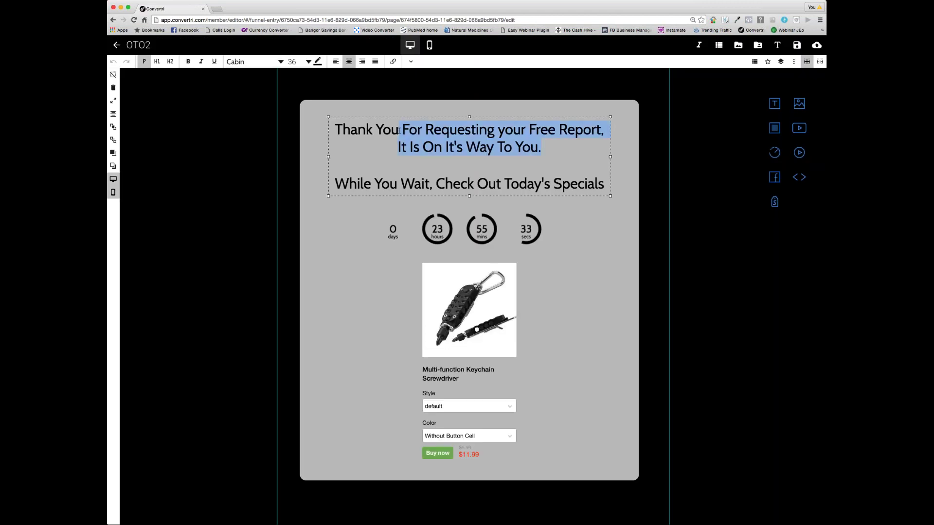
key("BackSpace")
type("For ")
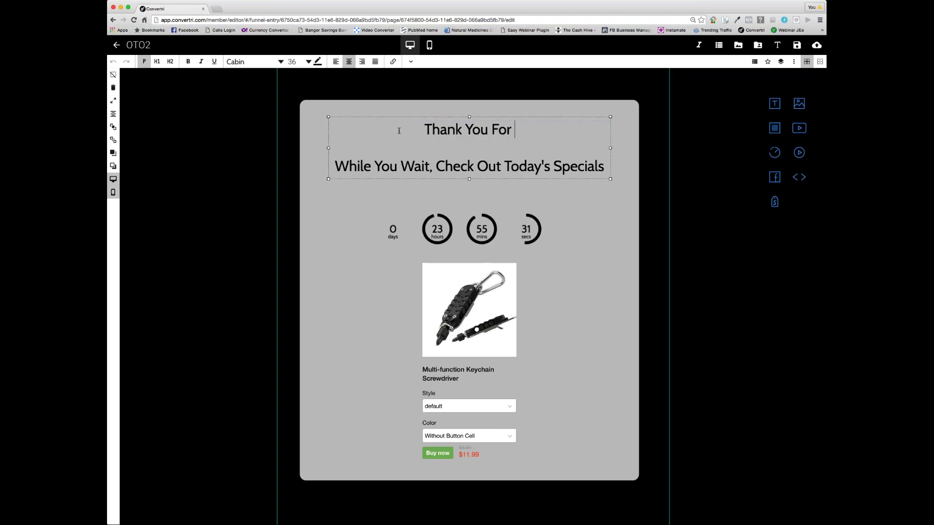
type("your Order")
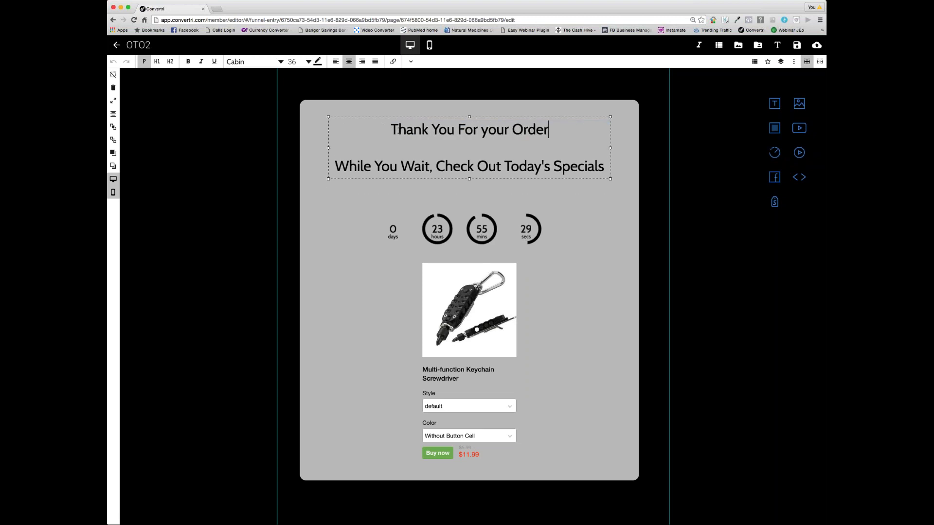
left_click(489, 128)
key("BackSpace")
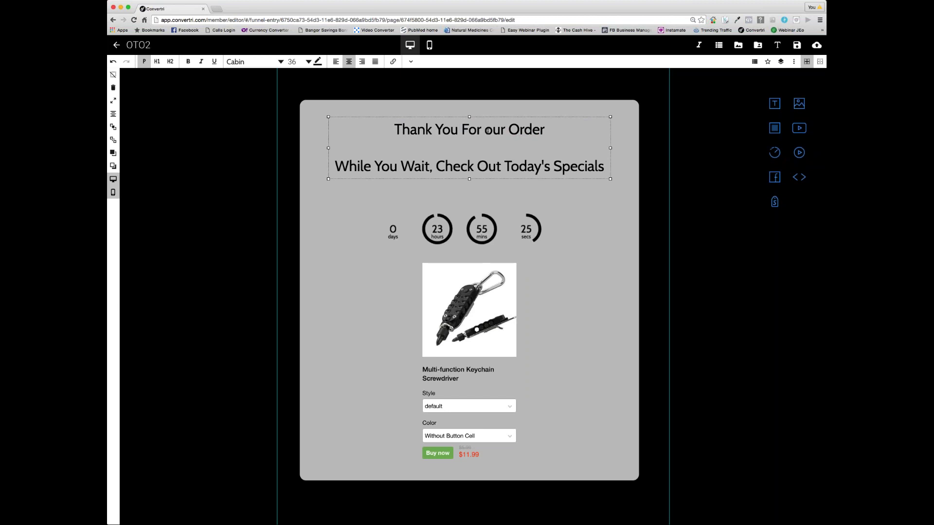
type("Y")
Step: Replace the specials line below the heading with "Don't Forget The Sleeping Arrangements"
left_click(555, 166)
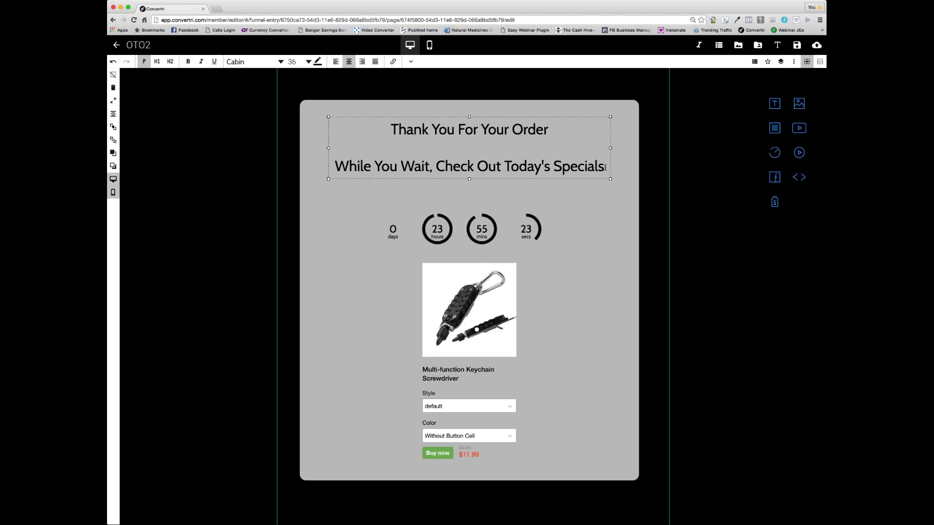
left_click_drag(605, 166, 310, 171)
type("S")
key("BackSpace")
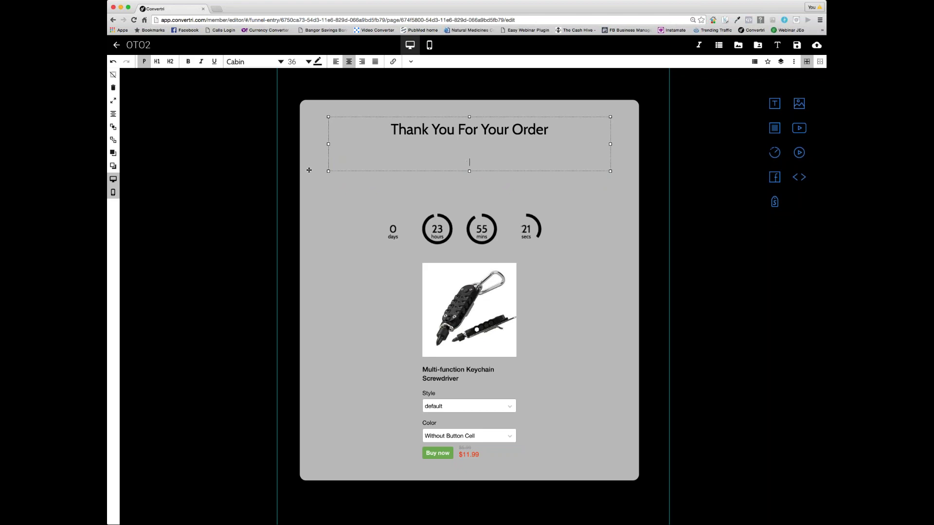
type("Don't ")
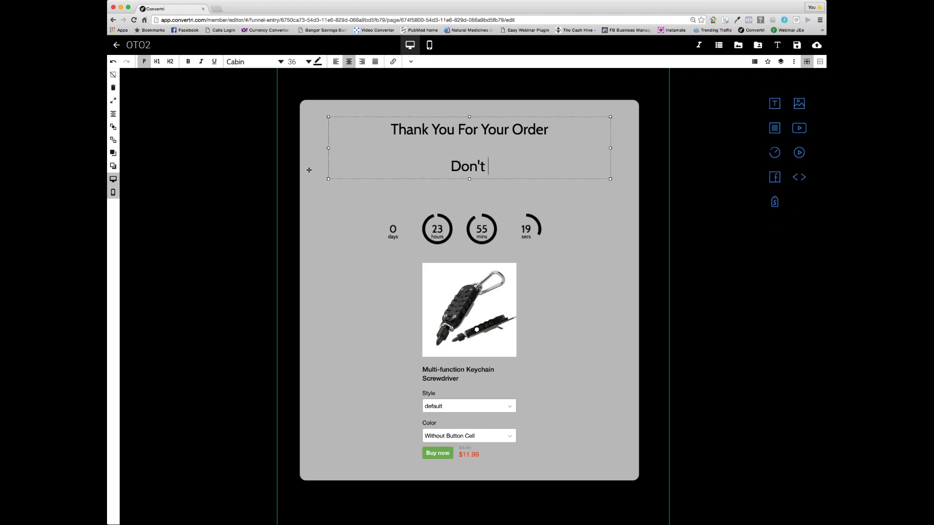
type("Forget The Sl")
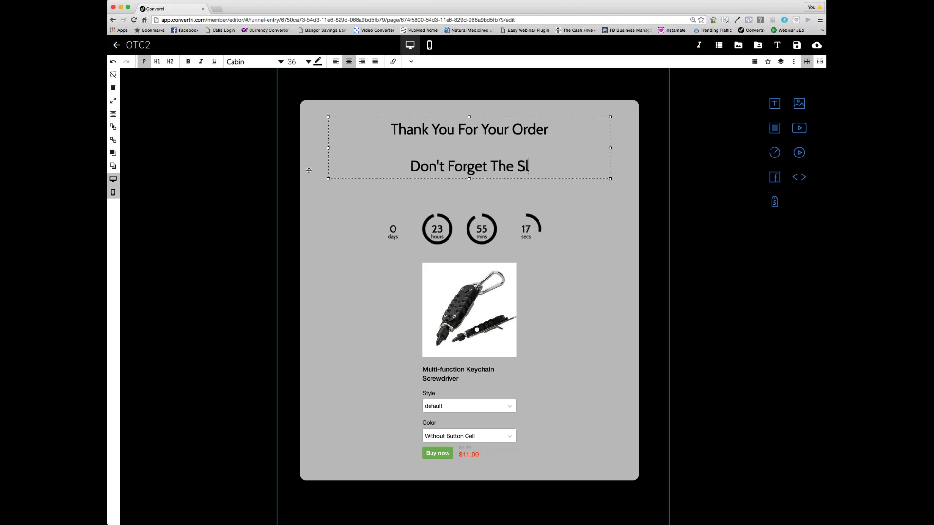
type("eeping Arrangements")
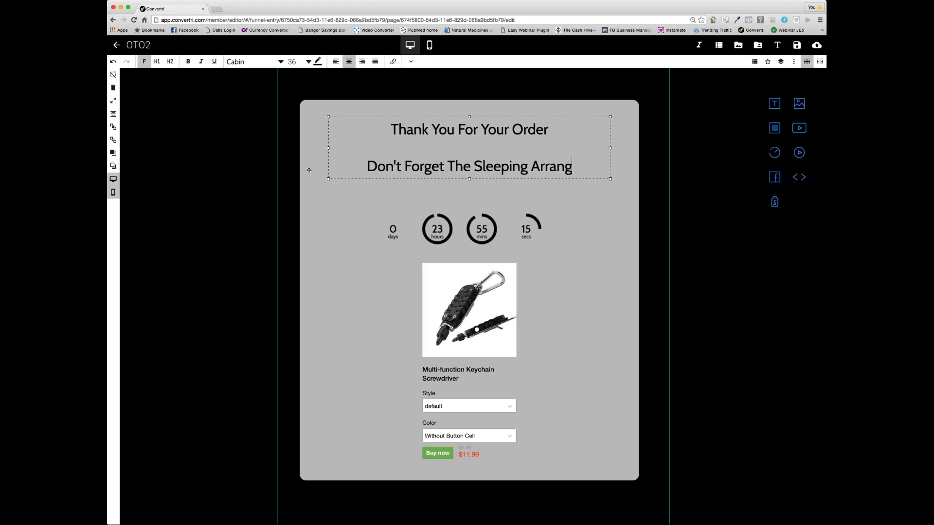
Step: Move the countdown timer slightly up on the OTO2 page
left_click(451, 224)
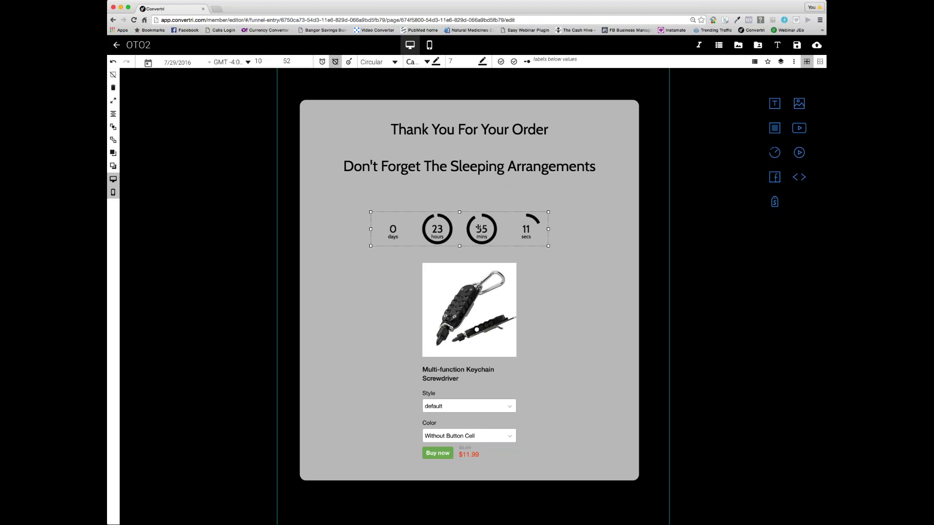
left_click_drag(466, 234, 466, 227)
Step: Change the Shopify buy button's product to Ultra-light Multifunctional Sleeping Bag and save its configuration
left_click(486, 303)
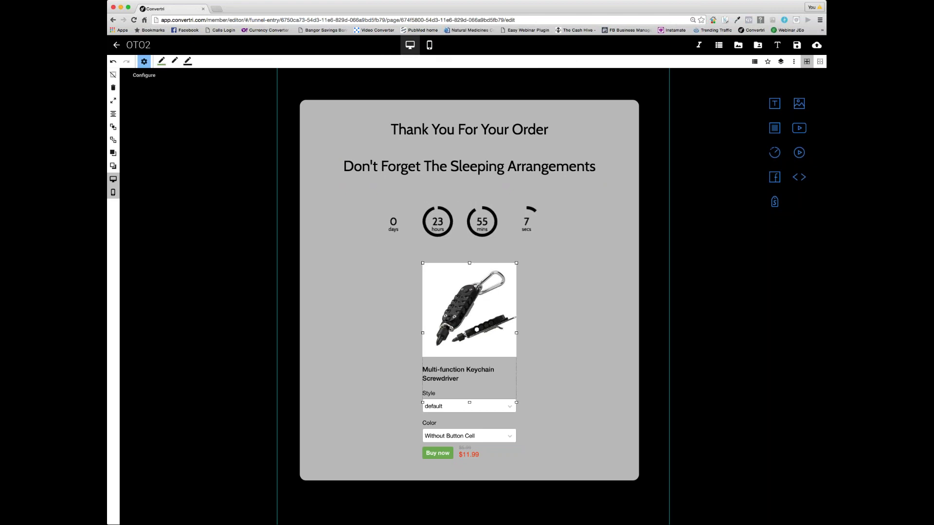
left_click(144, 62)
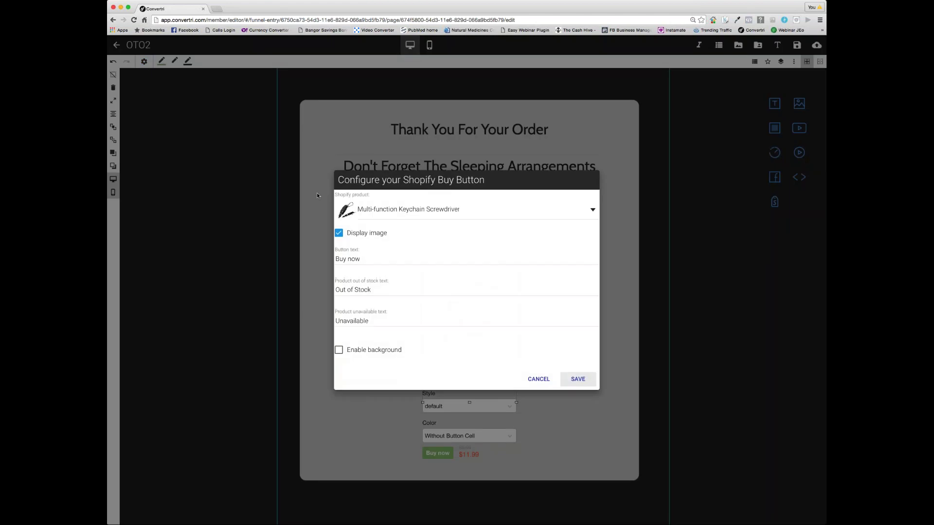
left_click(433, 211)
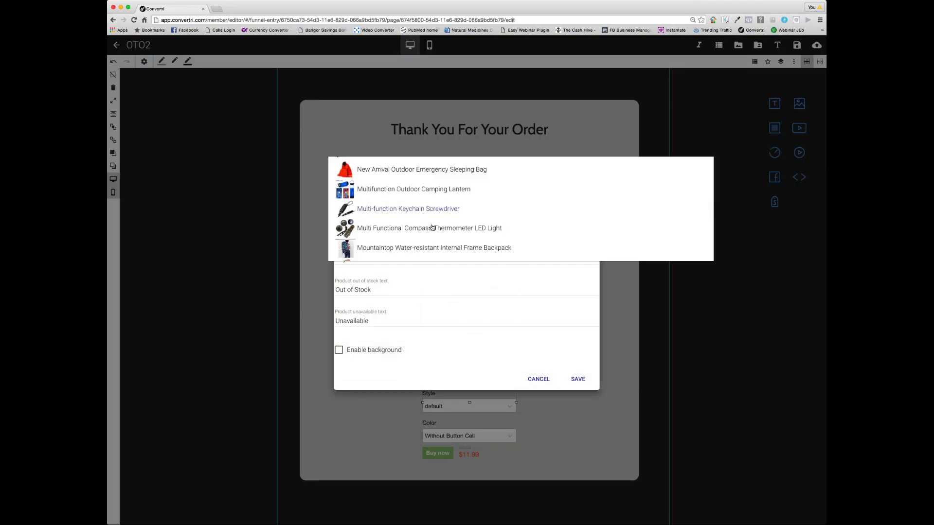
scroll(433, 227, "up", 5)
scroll(433, 228, "up", 4)
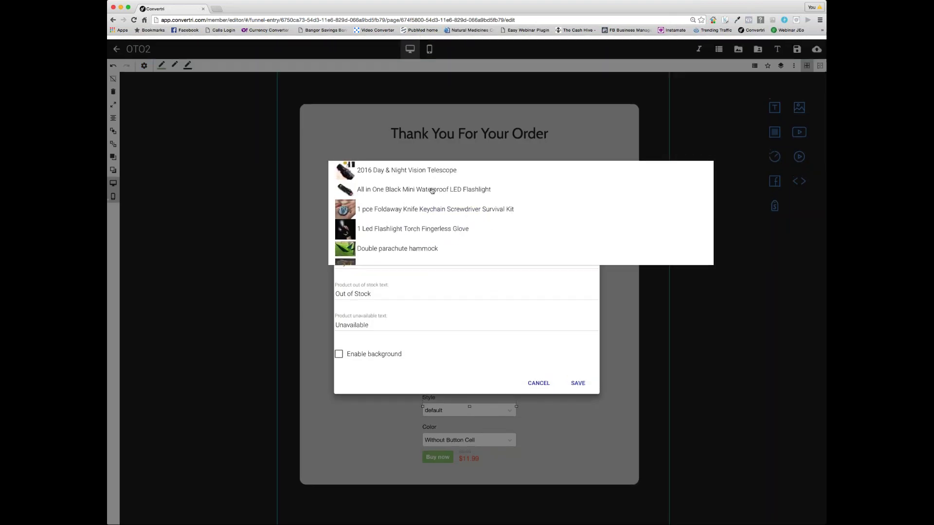
scroll(426, 198, "down", 1)
scroll(426, 197, "down", 7)
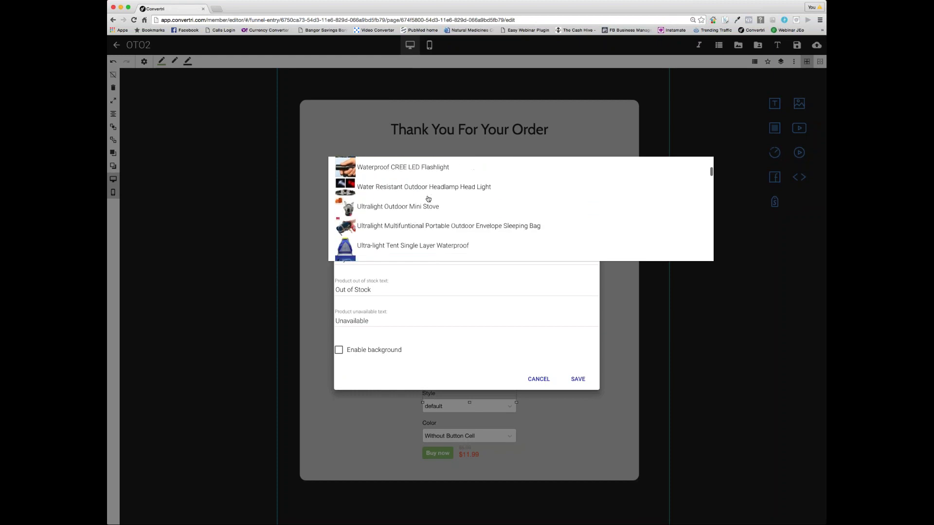
scroll(428, 198, "down", 3)
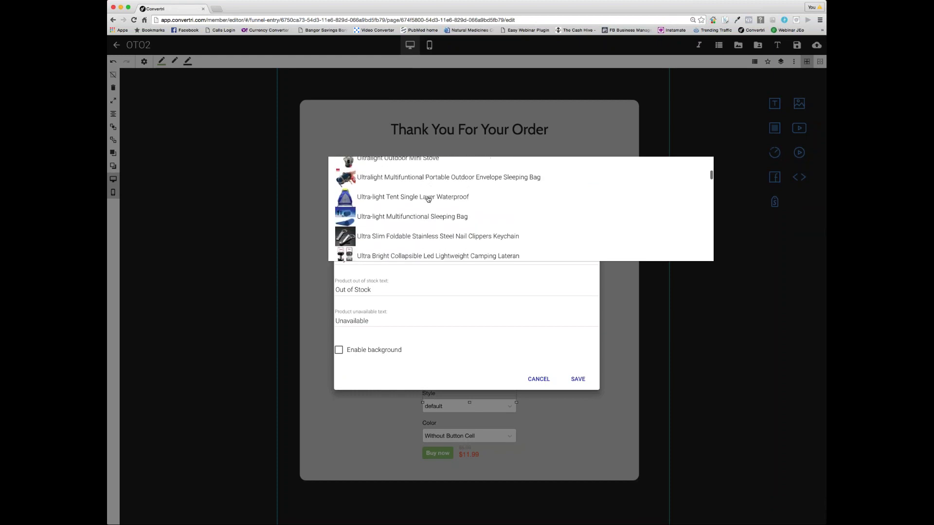
left_click(413, 216)
left_click(577, 379)
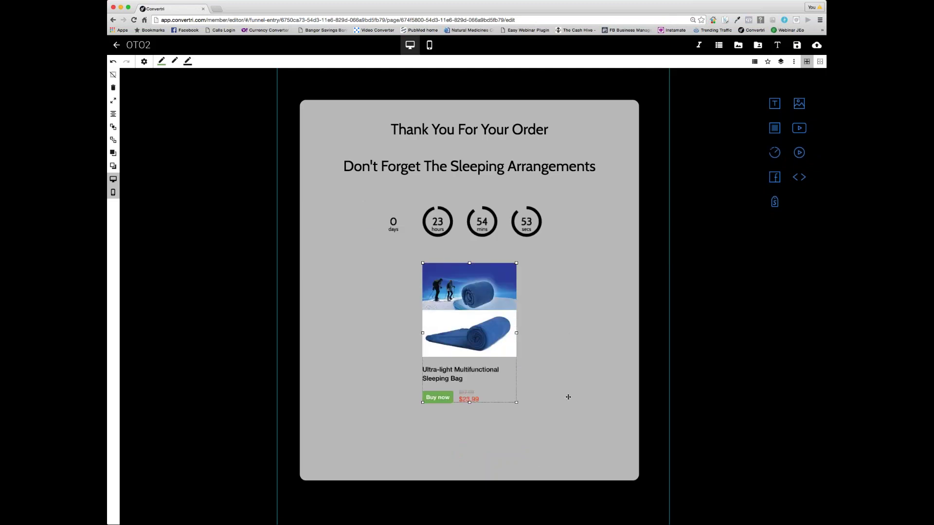
Step: Shorten the grey background panel from its lower edge to reduce the empty space below the product, and save the page
left_click(539, 460)
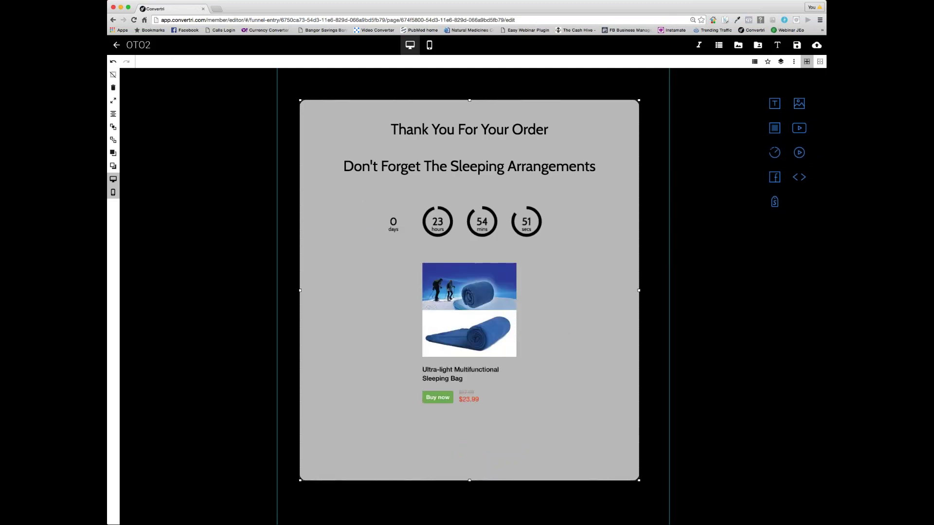
left_click_drag(476, 480, 480, 452)
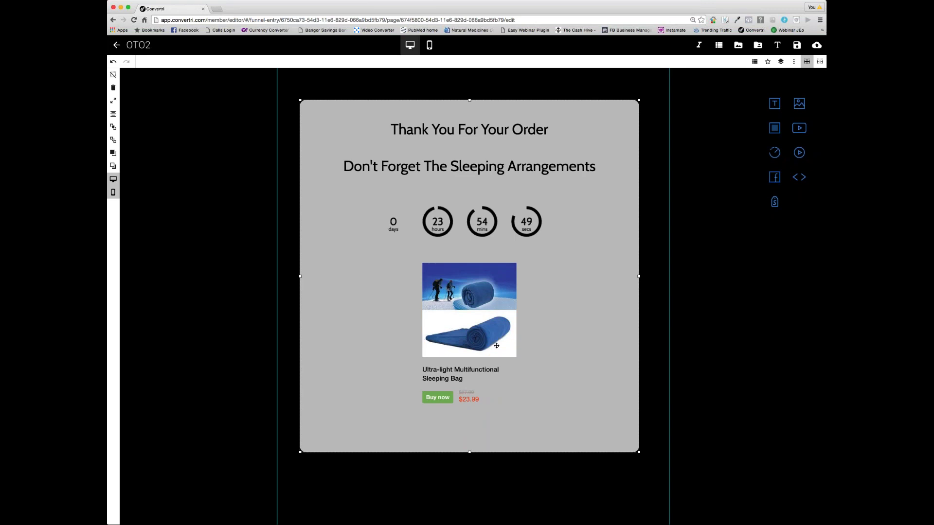
left_click(798, 46)
Step: Publish the OTO2 page with the path oto2
left_click(817, 45)
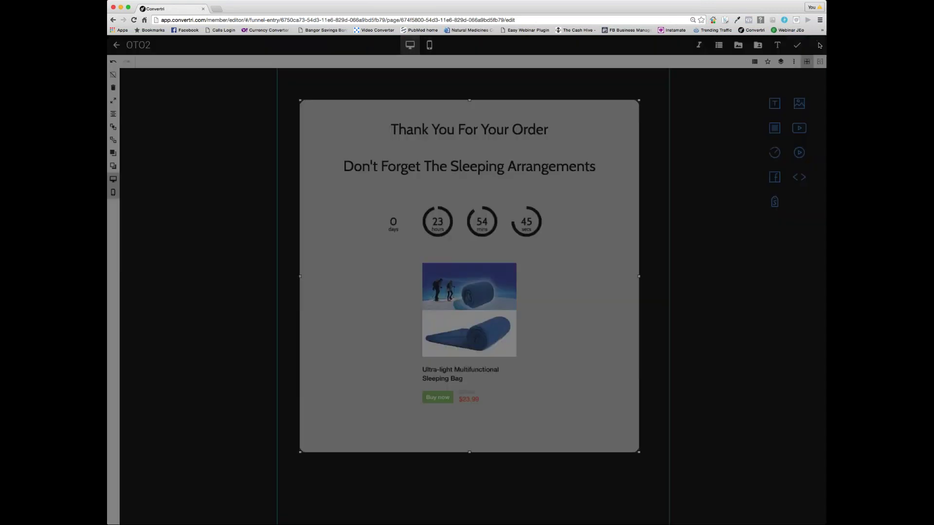
left_click(447, 274)
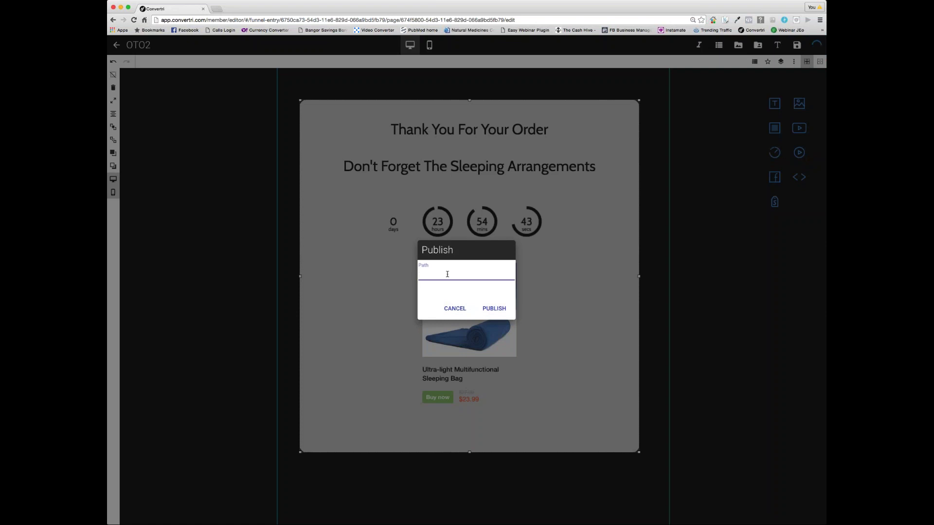
type("oto2")
left_click(493, 308)
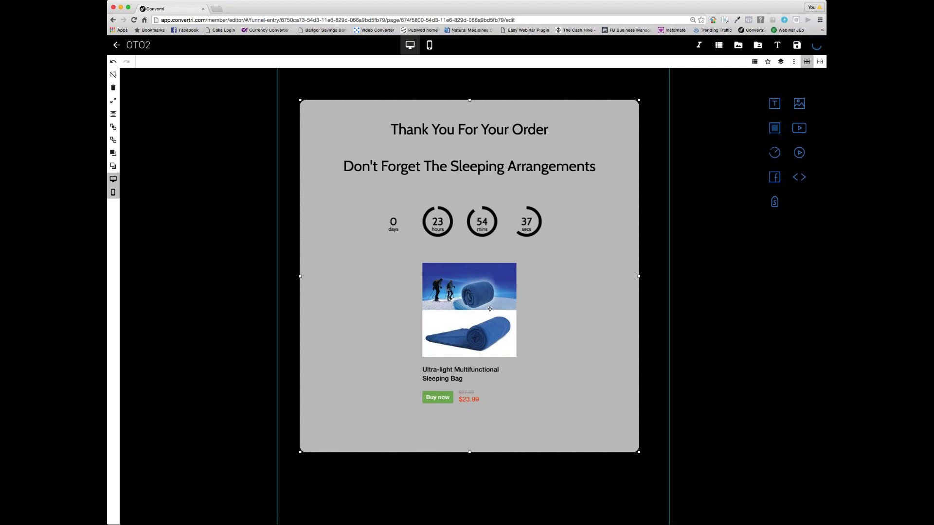
Step: Check the published OTO2 page, close it and return to the campingfunnel overview
left_click(678, 46)
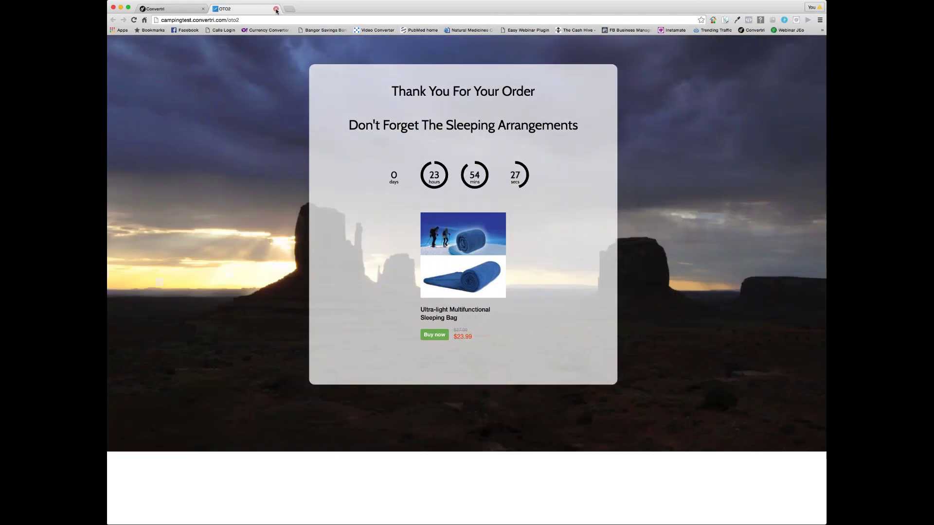
left_click(276, 9)
left_click(112, 46)
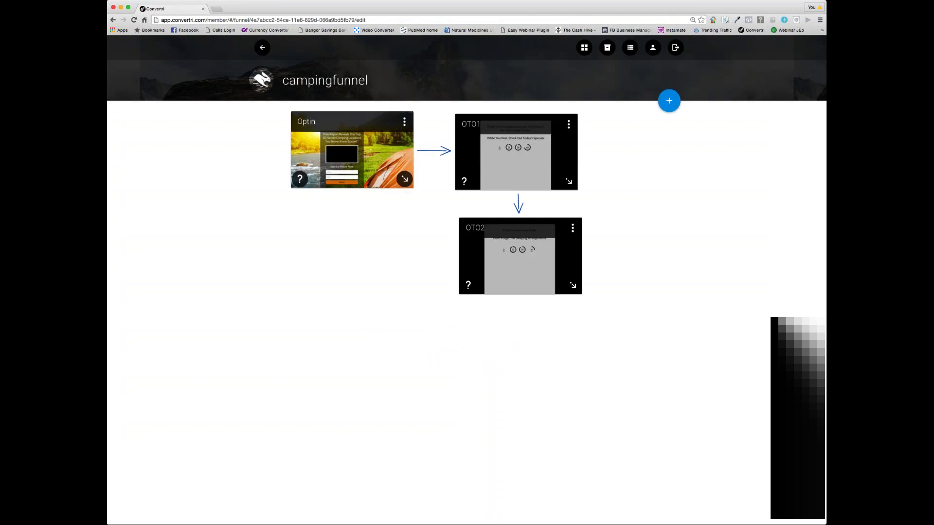
Step: Share the Optin page and copy its share code
left_click(404, 122)
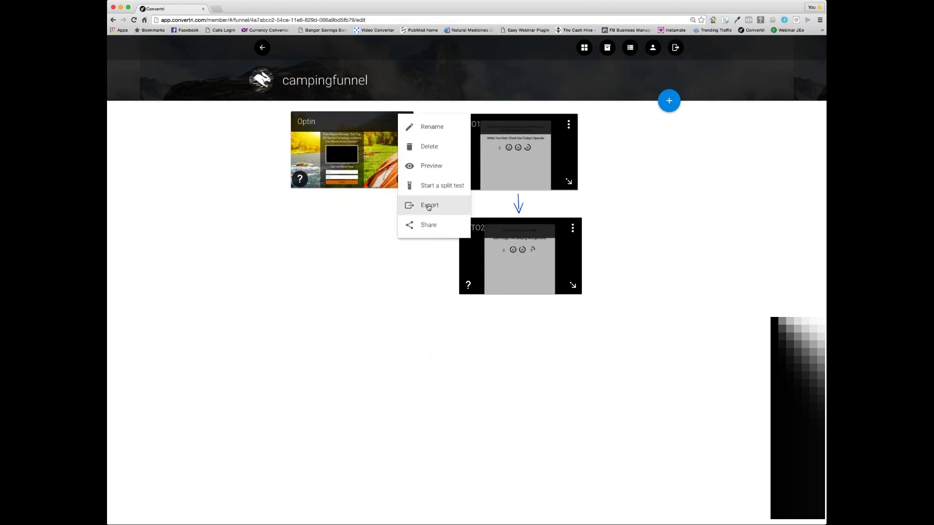
left_click(433, 227)
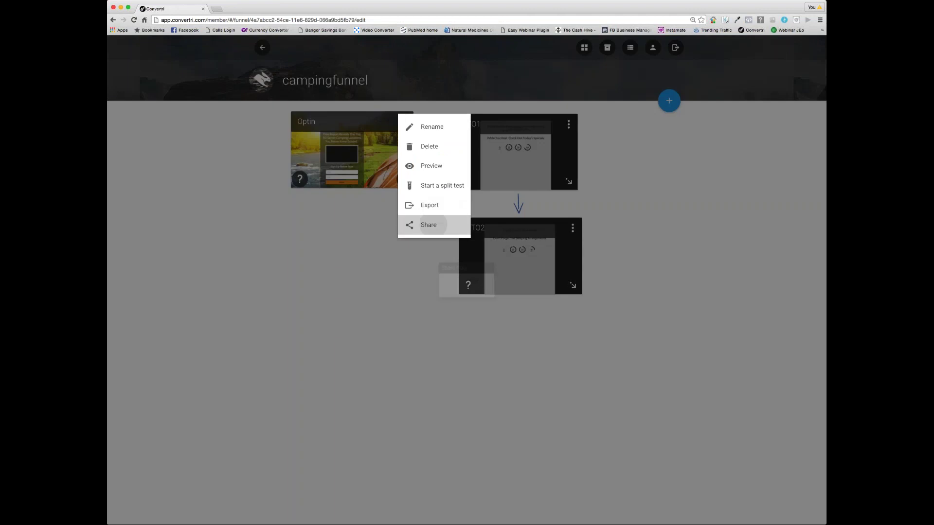
left_click_drag(590, 287, 289, 290)
key("super+c")
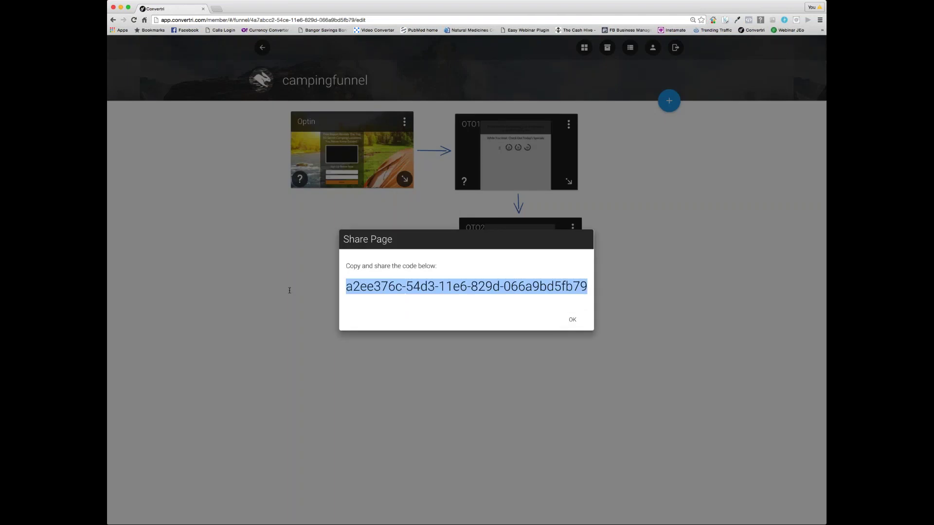
left_click(569, 318)
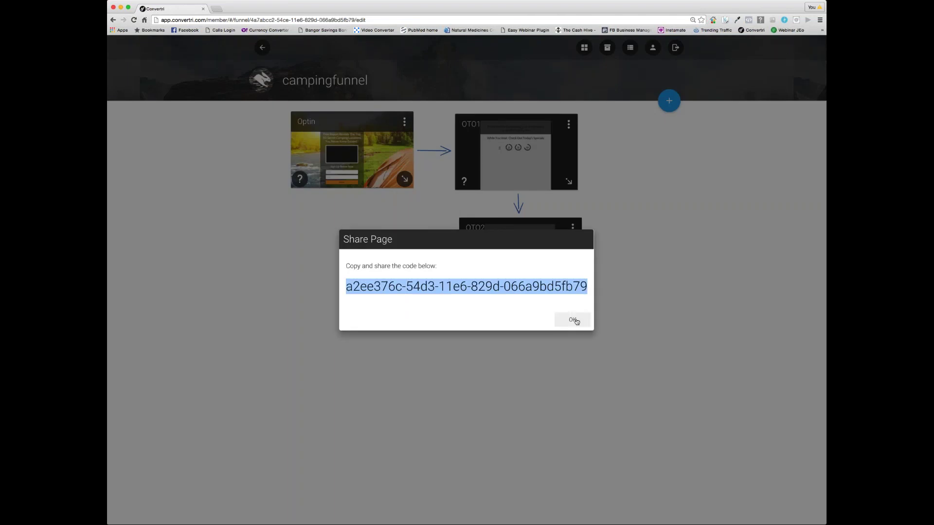
Step: Import a copy of the Optin page into campingfunnel using the copied share code
left_click(262, 47)
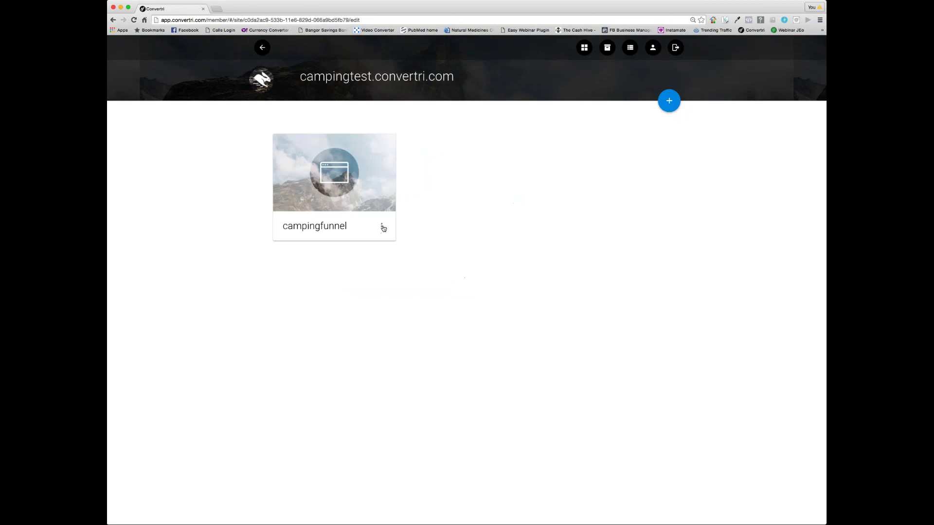
left_click(383, 226)
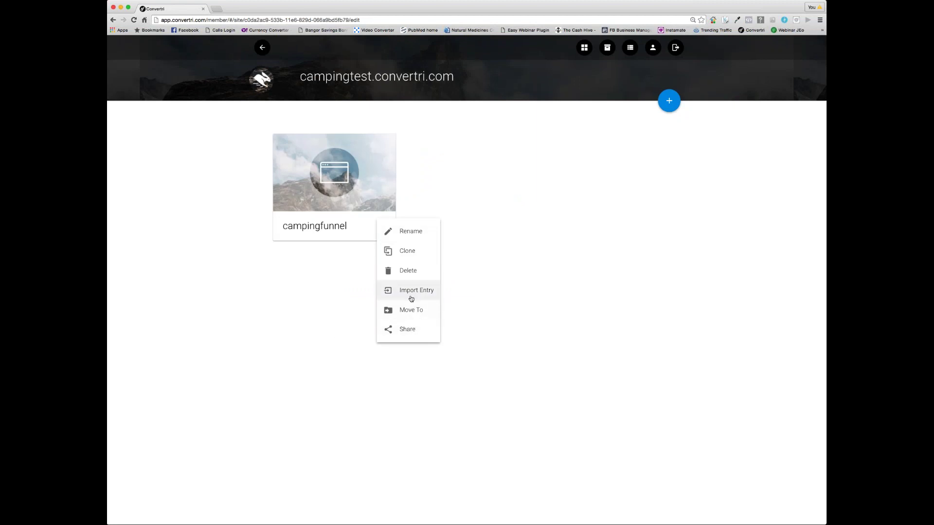
left_click(411, 291)
left_click(466, 318)
key("super+v")
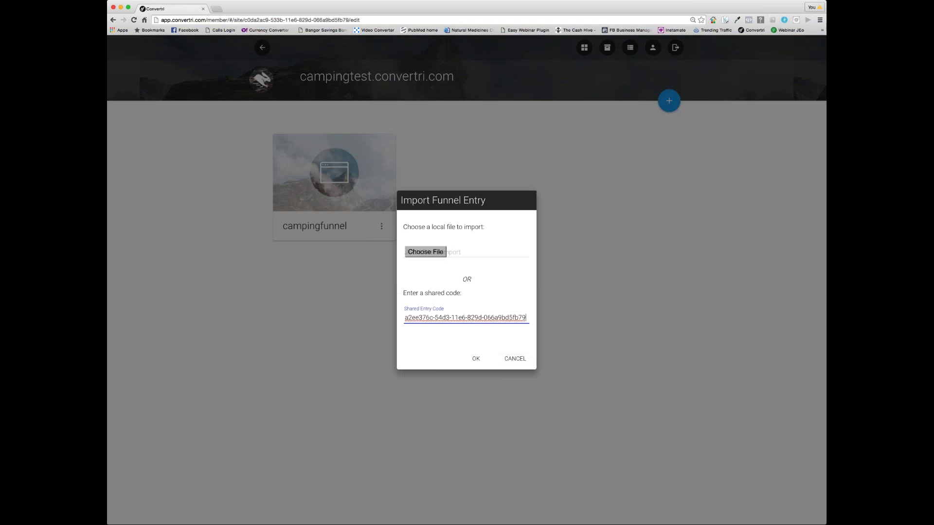
left_click(476, 358)
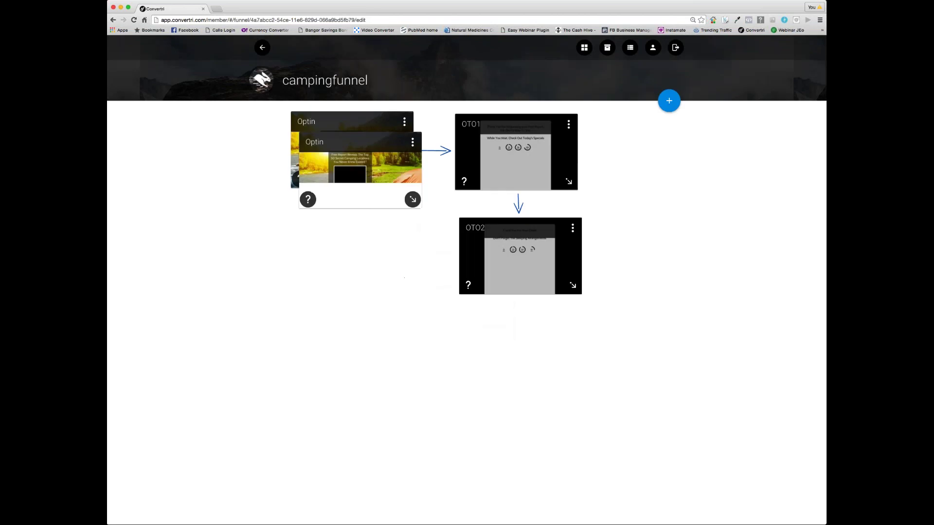
Step: Place the imported Optin copy below OTO2 in the funnel and rename it Thanks
left_click_drag(344, 143, 520, 337)
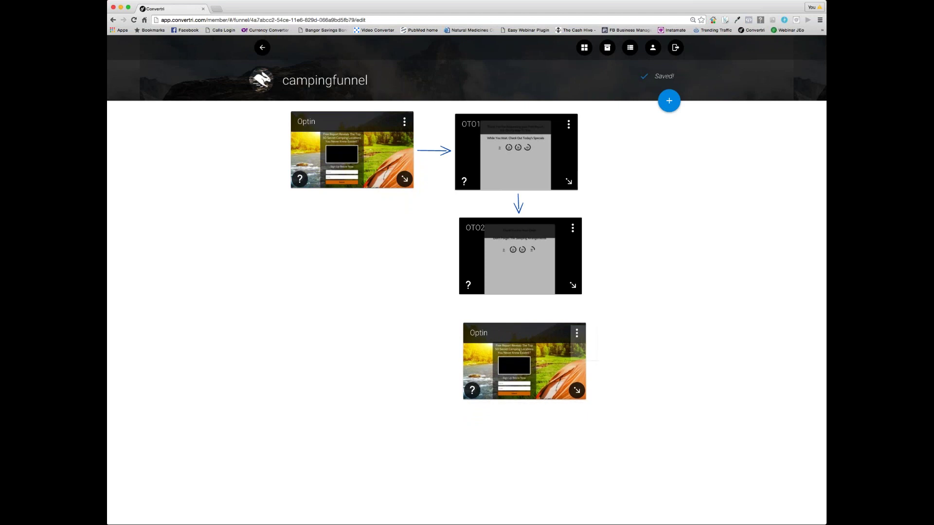
left_click(577, 333)
left_click(605, 335)
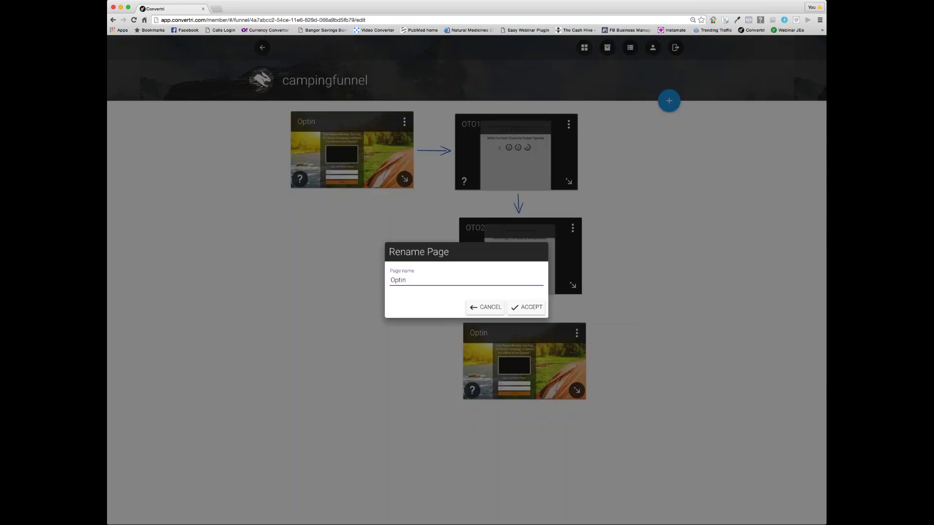
key("super+a")
type("Thanks")
key("Return")
Step: Open the Thanks page for editing and widen the dark translucent panel to the right, nearly to the page guide
left_click(544, 370)
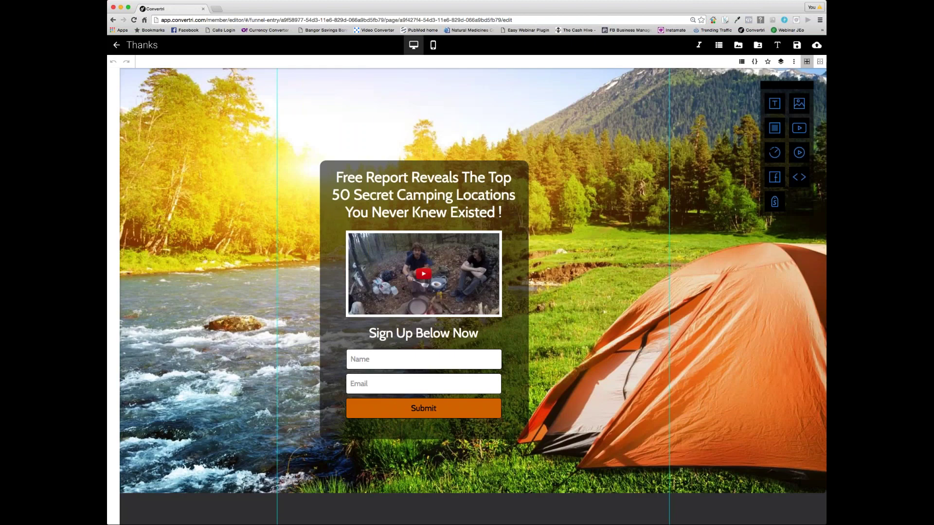
left_click(484, 194)
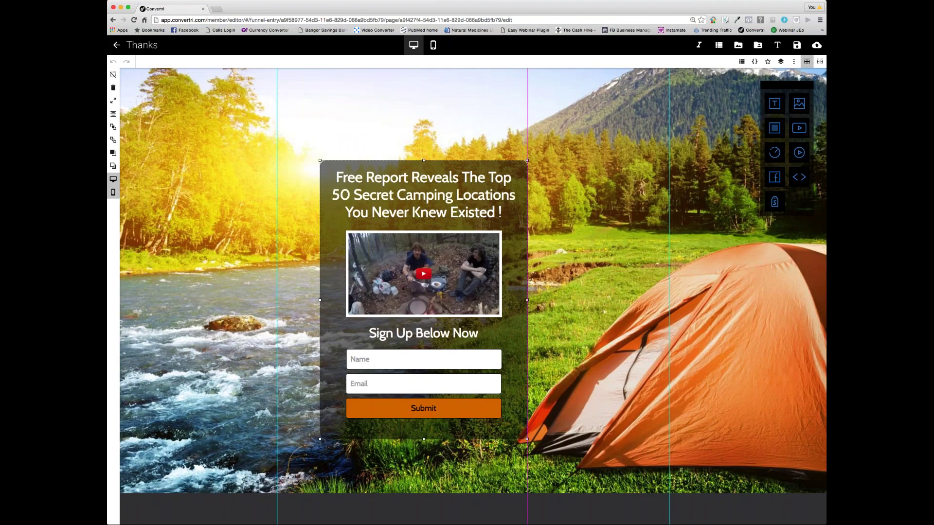
left_click_drag(528, 300, 657, 296)
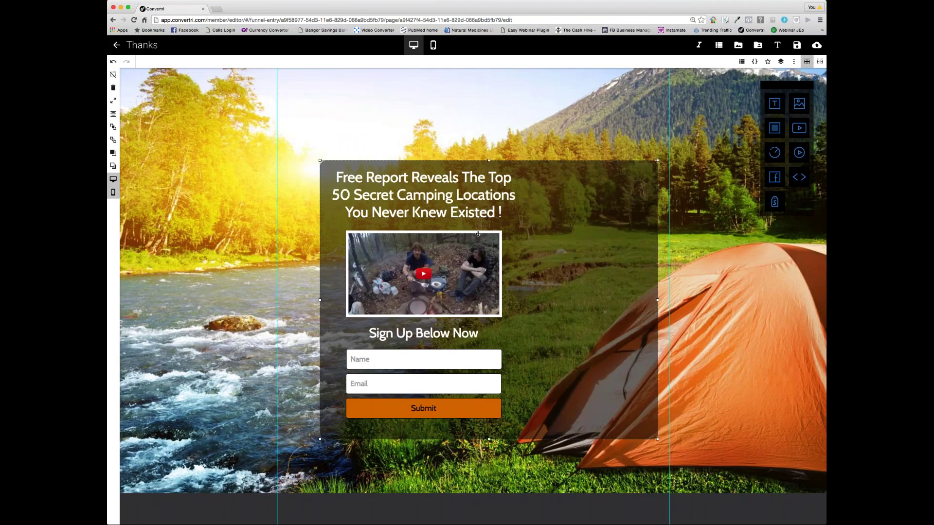
Step: Replace the free report headline with "Many Thanks For Your Business"
left_click(472, 194)
left_click_drag(503, 214, 319, 164)
type("many t")
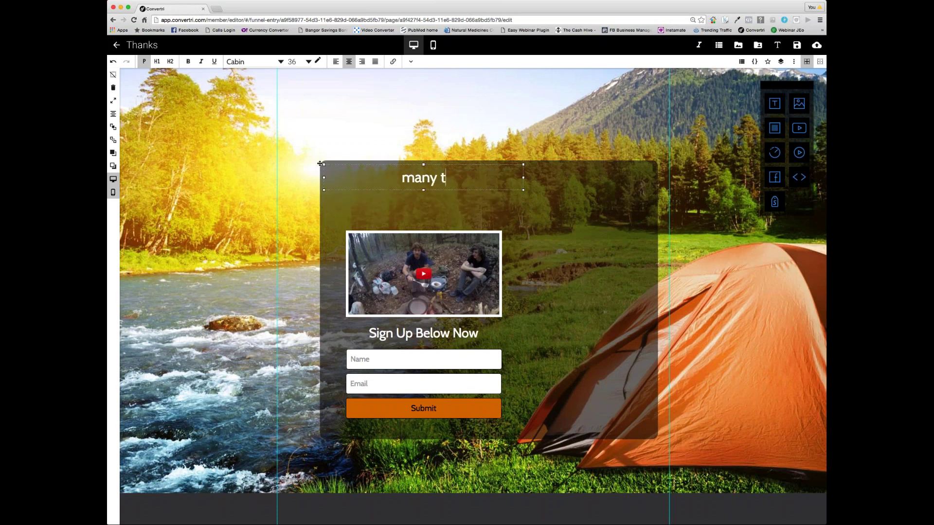
key("BackSpace")
key("BackSpace")
key("BackSpace")
key("BackSpace")
key("BackSpace")
key("BackSpace")
type("Many Thanks FOr ")
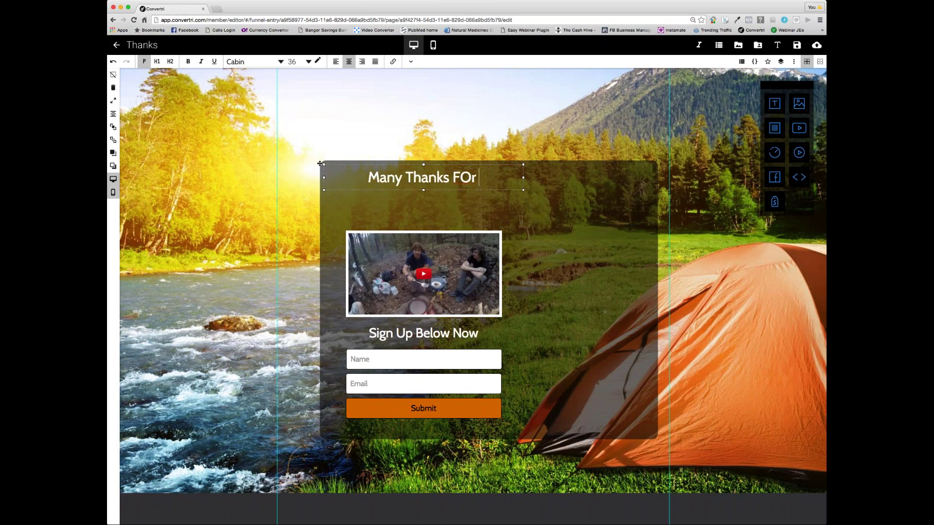
type("Your busines")
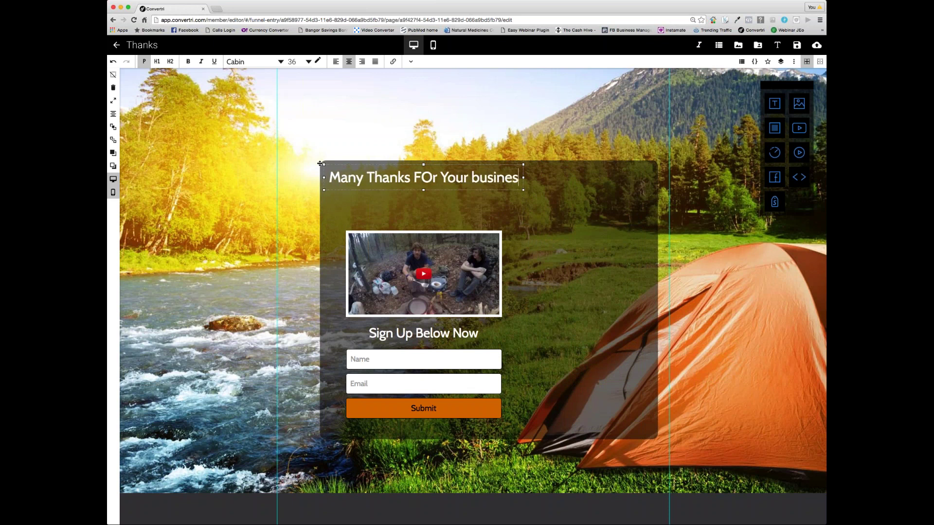
left_click_drag(421, 178, 518, 178)
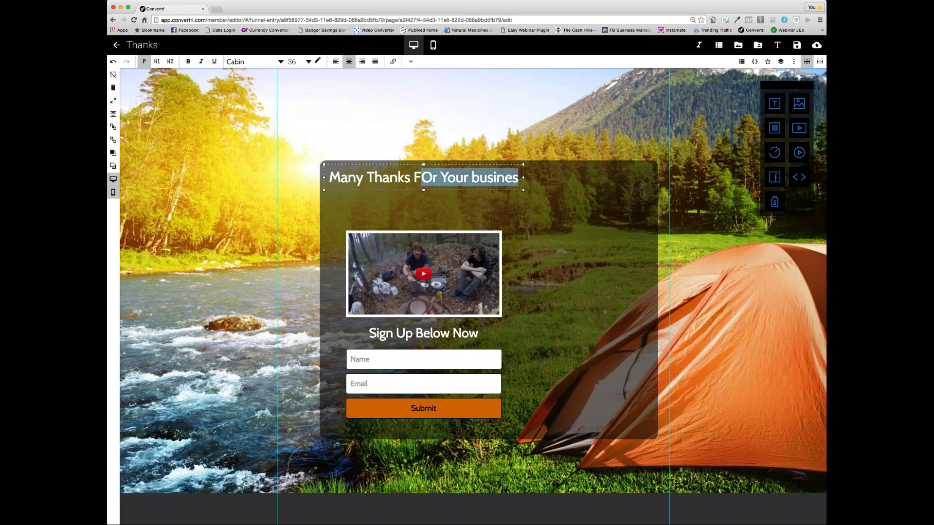
type("or Your bus")
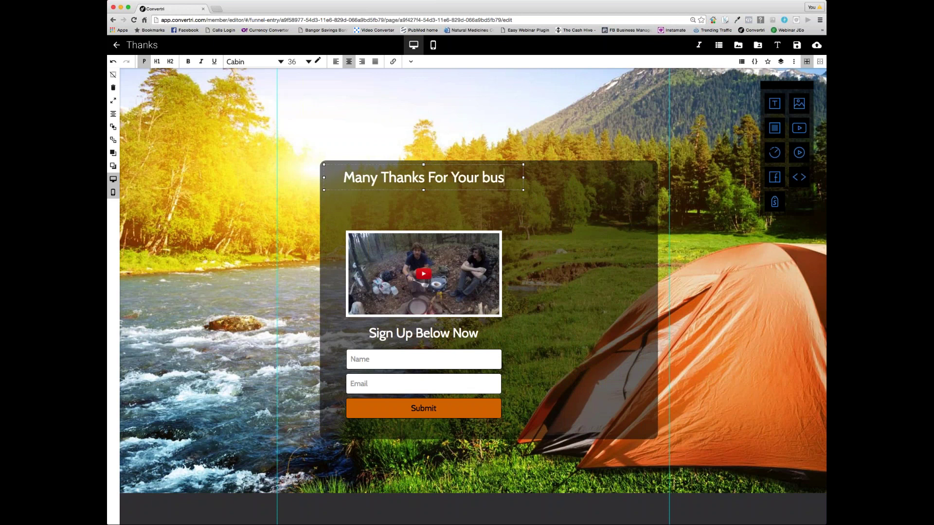
type("iness")
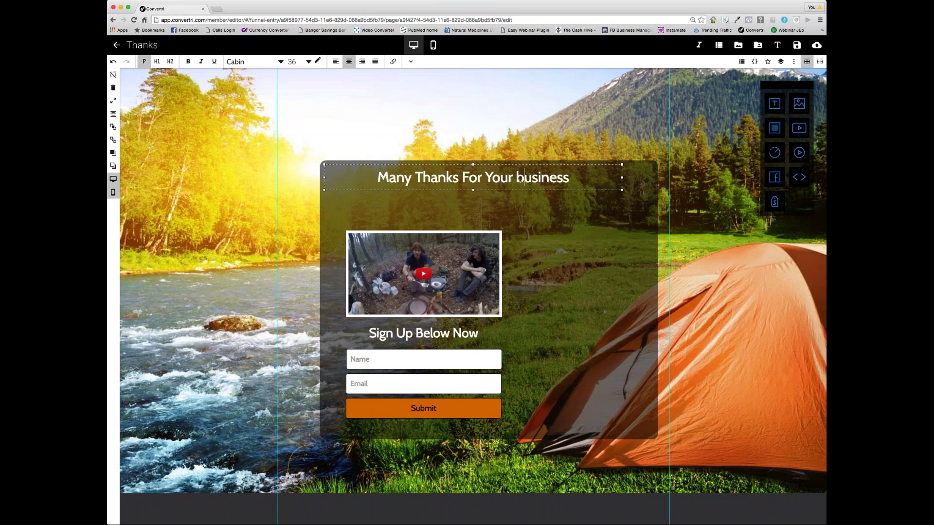
left_click(519, 179)
key("BackSpace")
type("B")
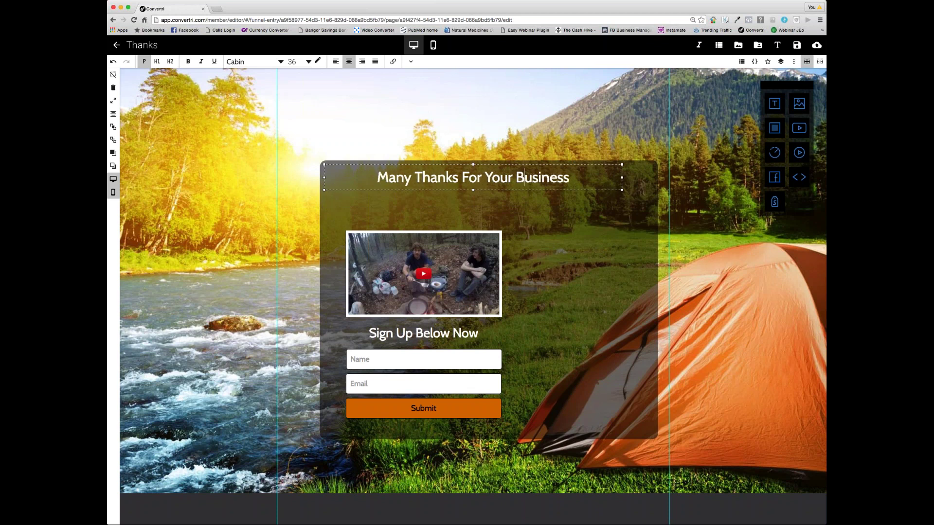
Step: Add a second headline line reading "Our Packing Team Is Working On Your Order Now" below the thank-you line
left_click(569, 178)
key("Return")
type("Our ")
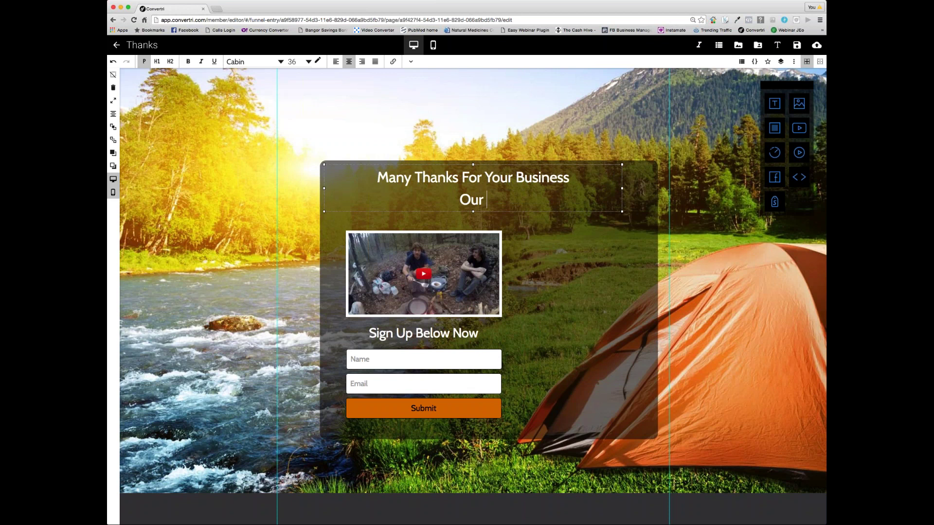
type("Packing Team")
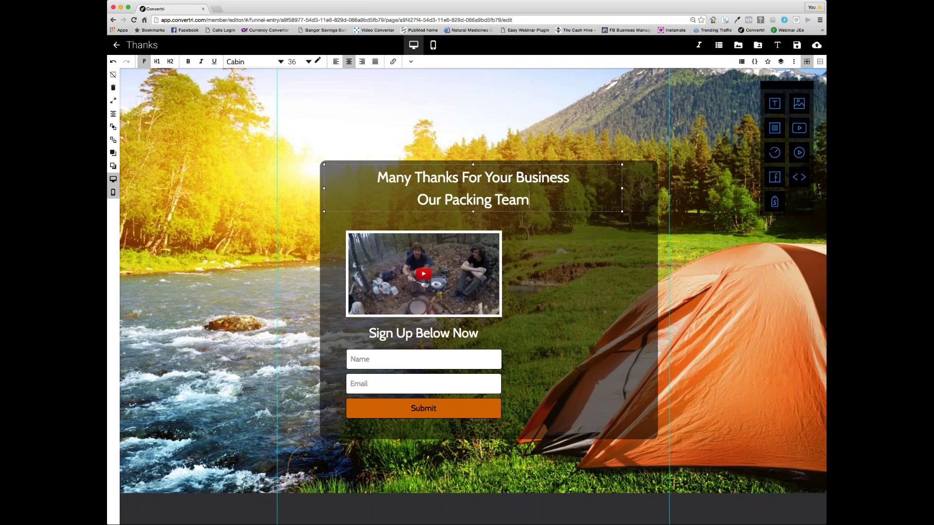
type(" Is WOrking")
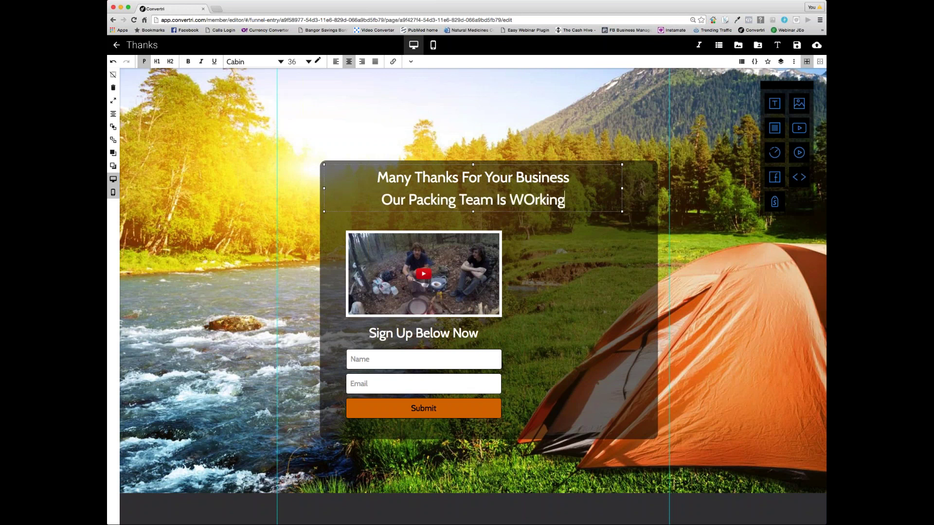
key("BackSpace")
key("BackSpace")
key("BackSpace")
key("BackSpace")
key("BackSpace")
key("BackSpace")
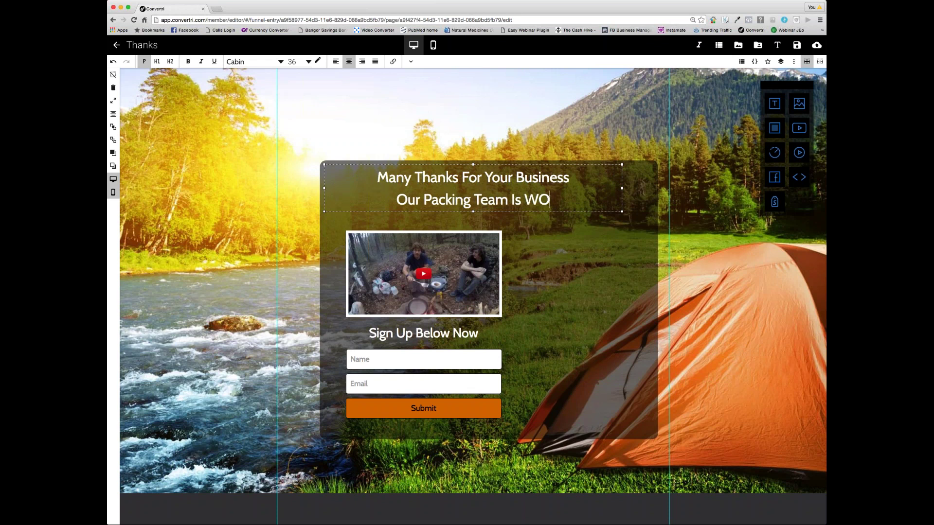
type("orking On")
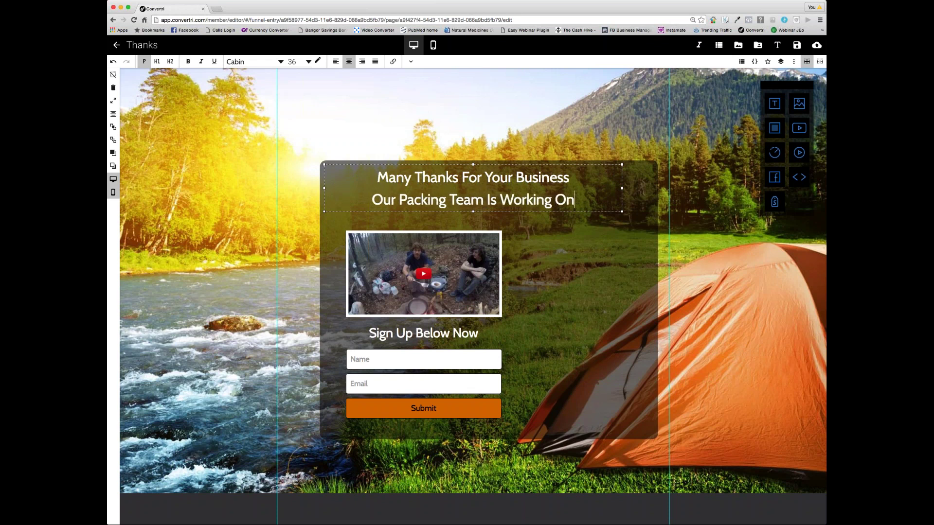
type(" Your Order")
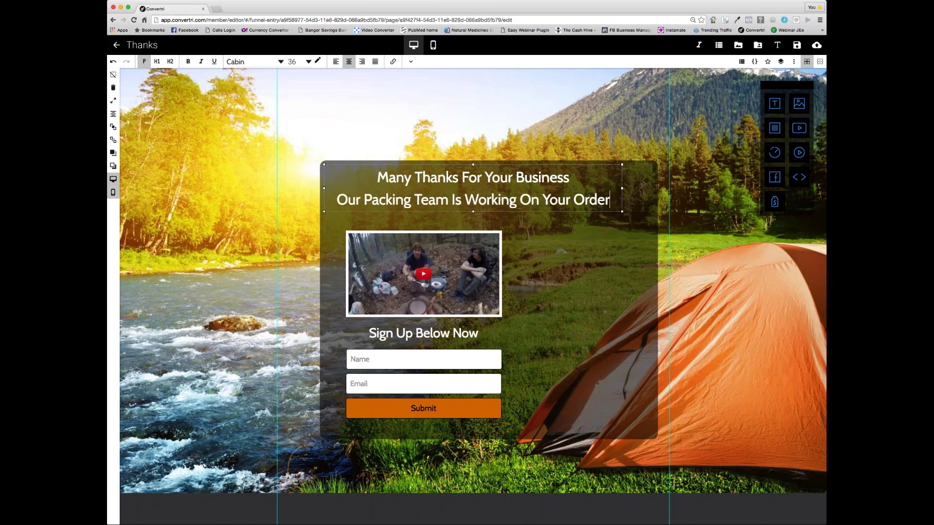
type(" Now")
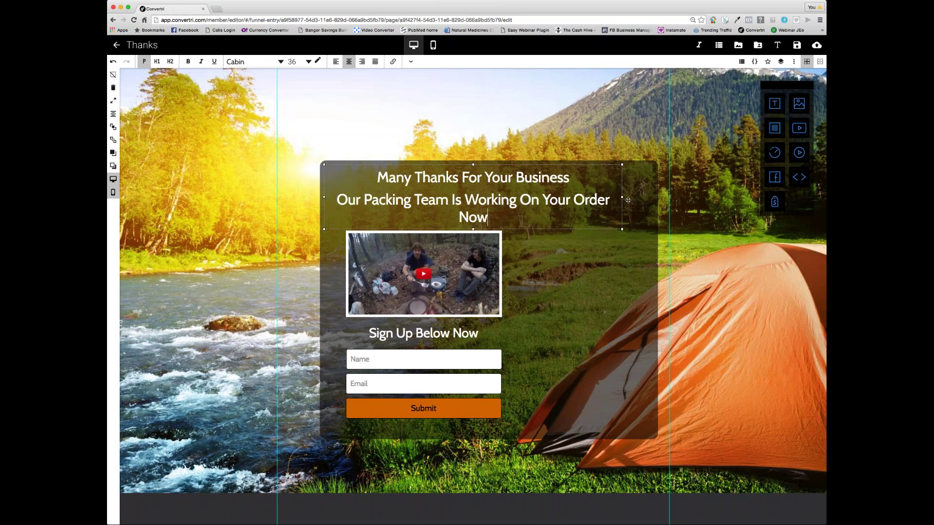
Step: Narrow the headline text box, then centre both the headline and the video within the dark panel
left_click_drag(622, 197, 586, 197)
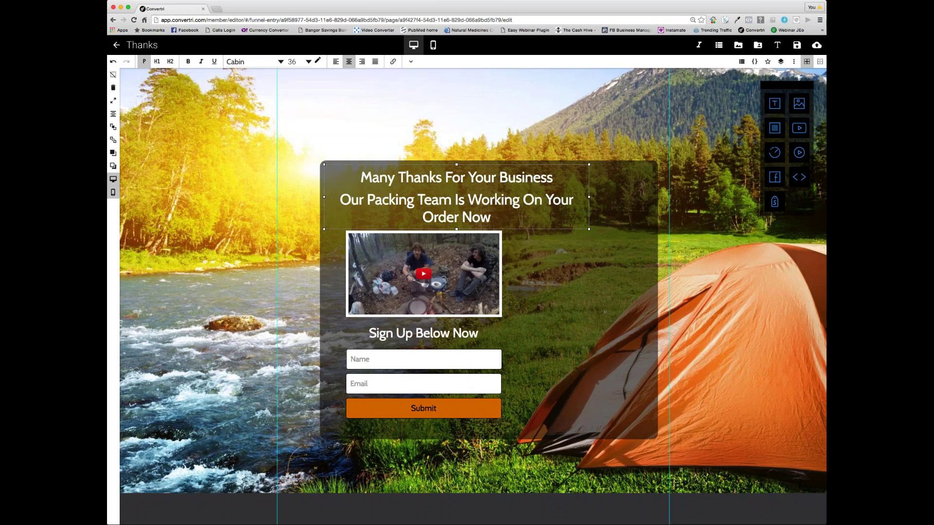
left_click_drag(554, 229, 587, 228)
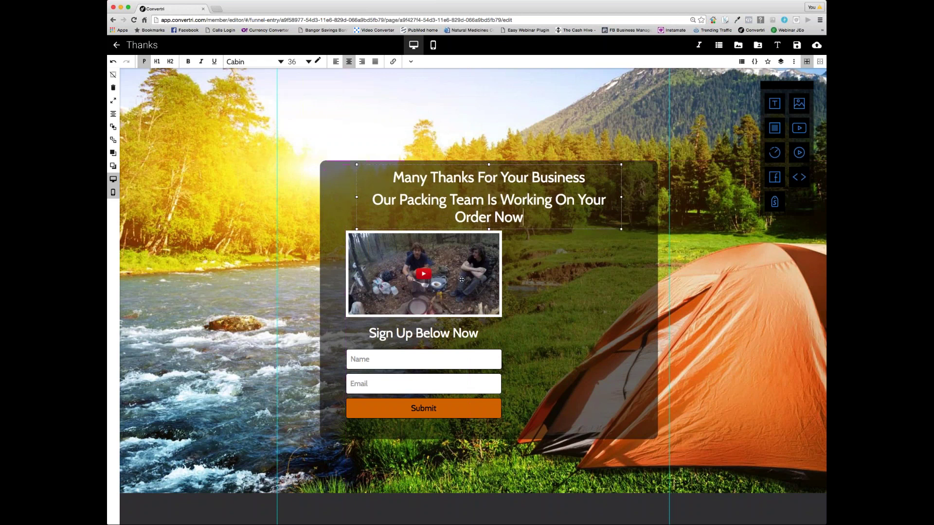
left_click_drag(449, 291, 521, 303)
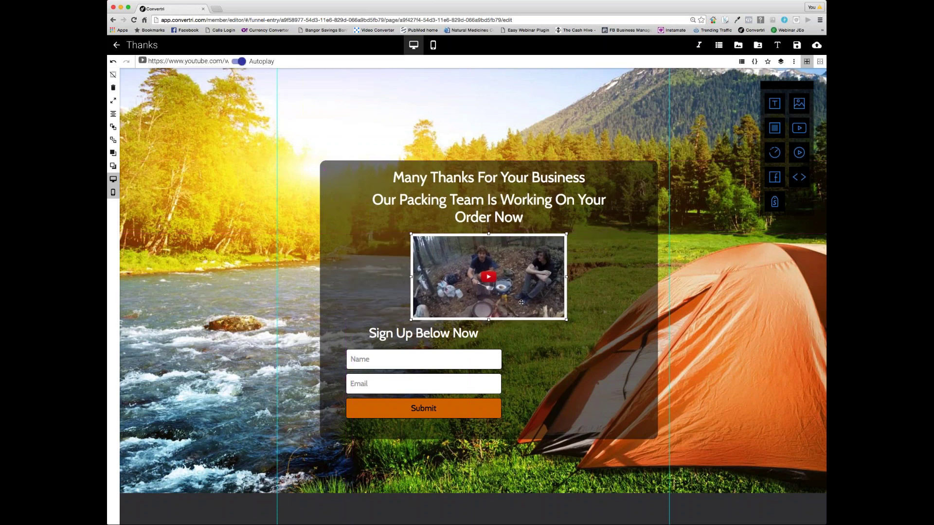
Step: Delete the "Sign Up Below Now" text, the Name and Email fields, and the Submit button from the Thanks page
left_click(461, 333)
left_click(113, 88)
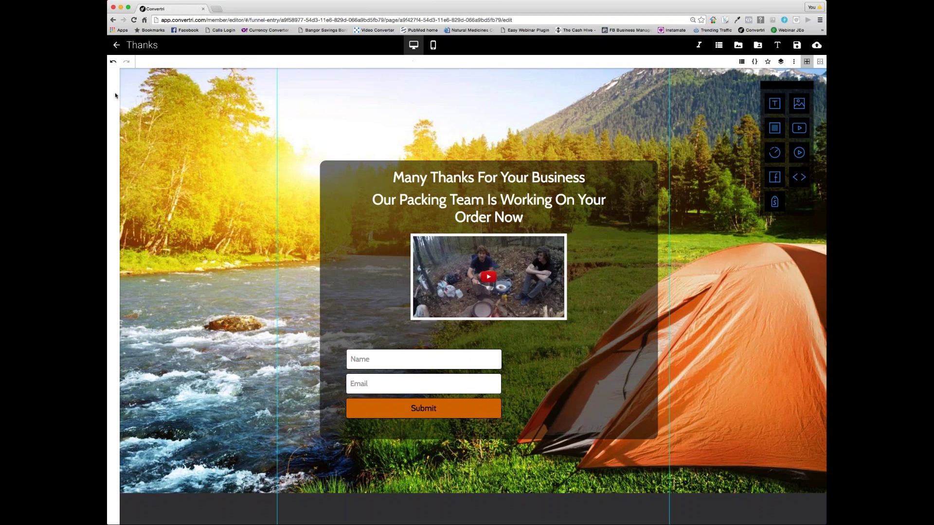
left_click(415, 360)
left_click(113, 100)
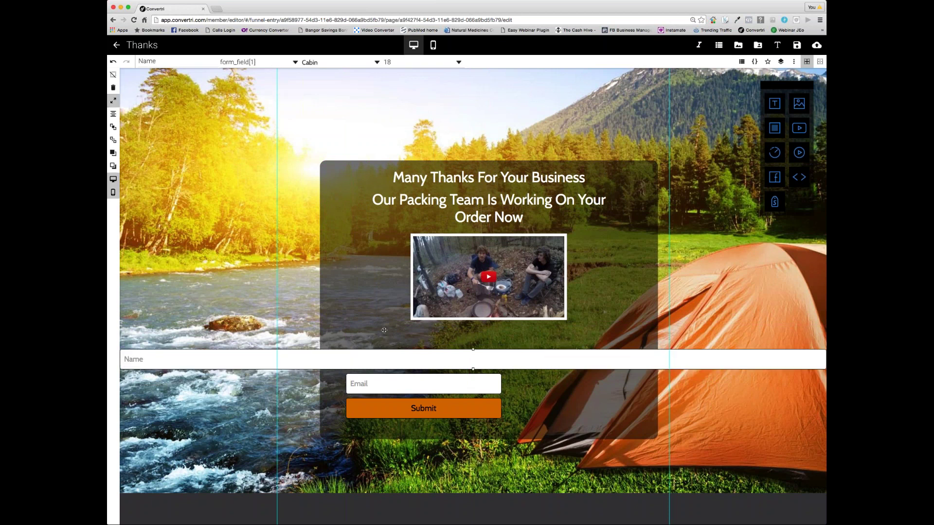
left_click(111, 89)
left_click(404, 386)
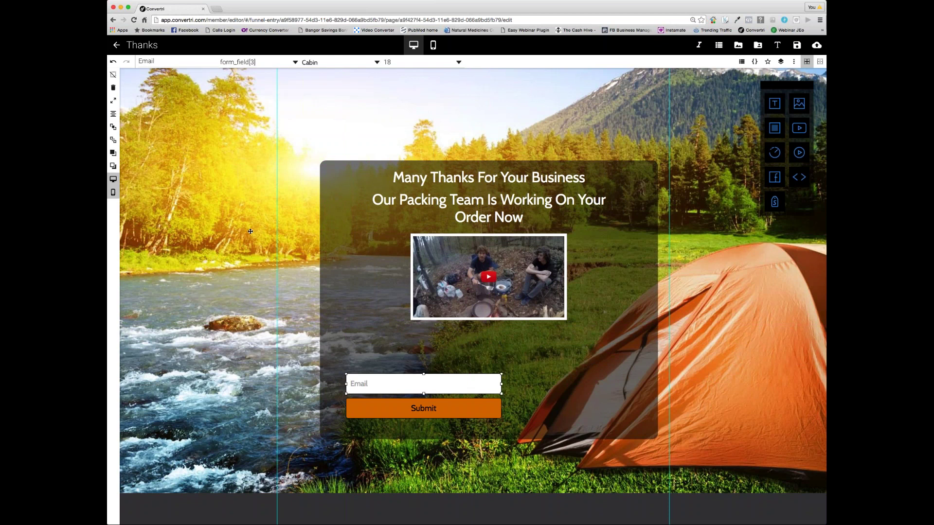
left_click(113, 92)
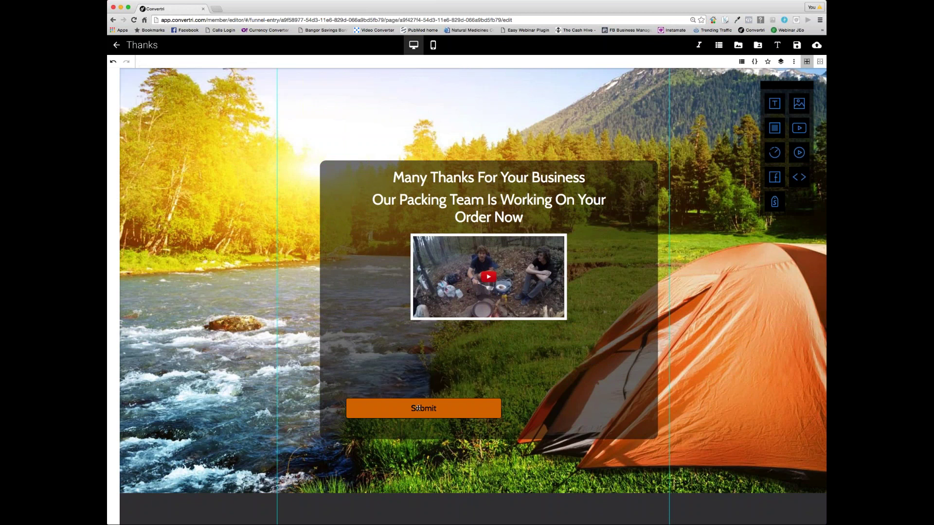
left_click(416, 407)
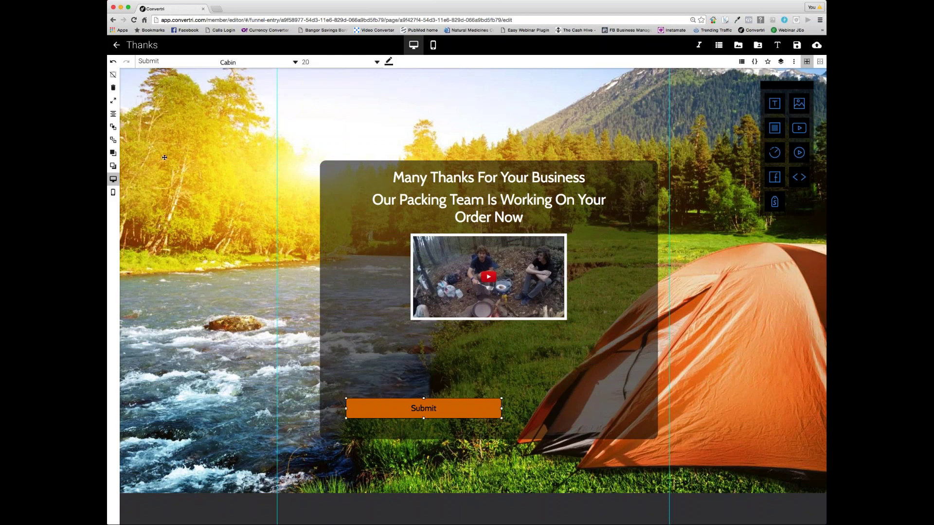
left_click(113, 88)
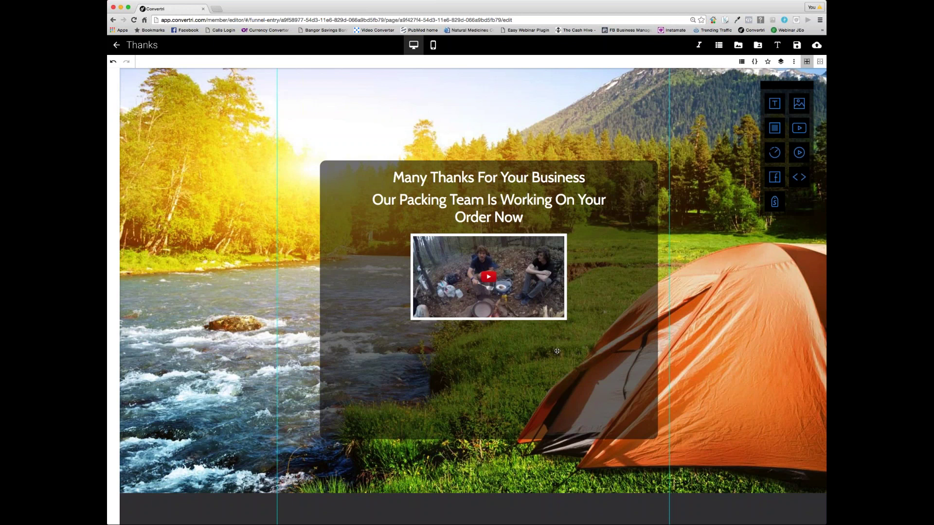
Step: Try out an HTML element below the video and remove it again
left_click_drag(799, 177, 470, 368)
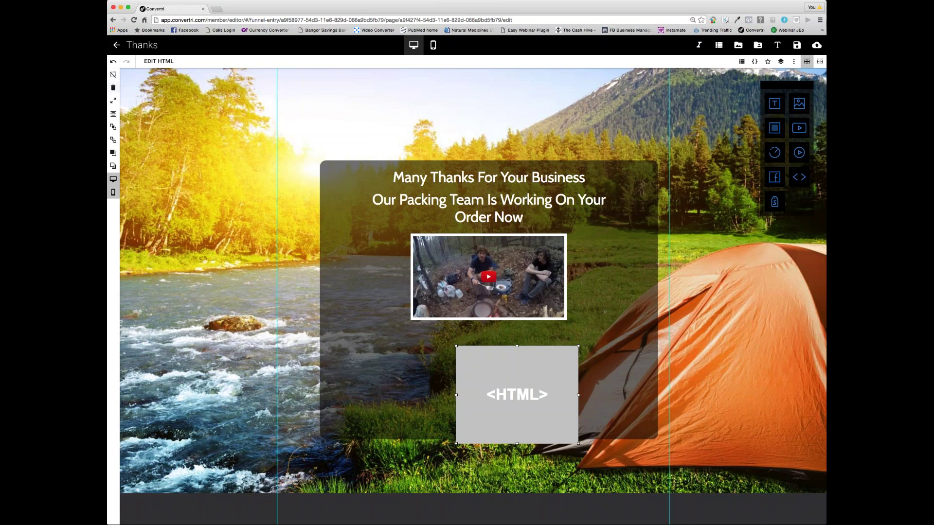
left_click(113, 87)
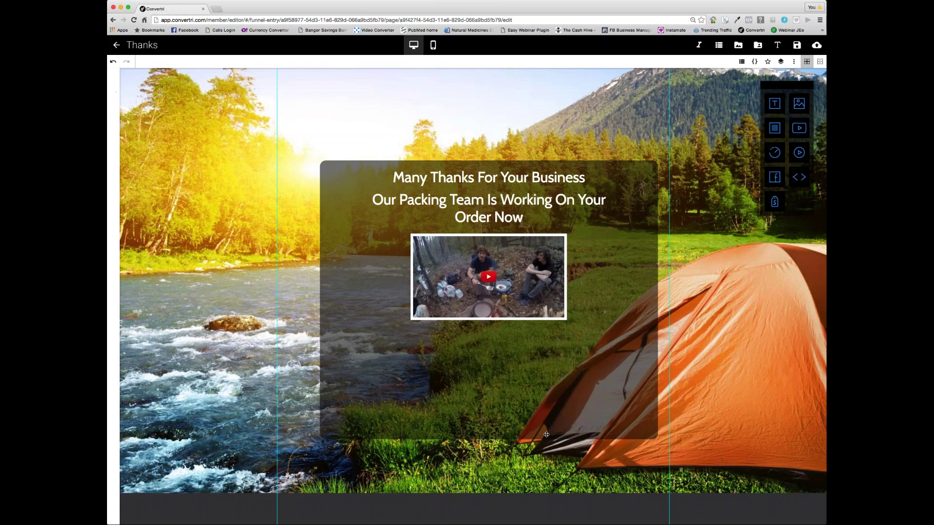
Step: Save the Thanks page and publish it under the path "thanks"
left_click(800, 46)
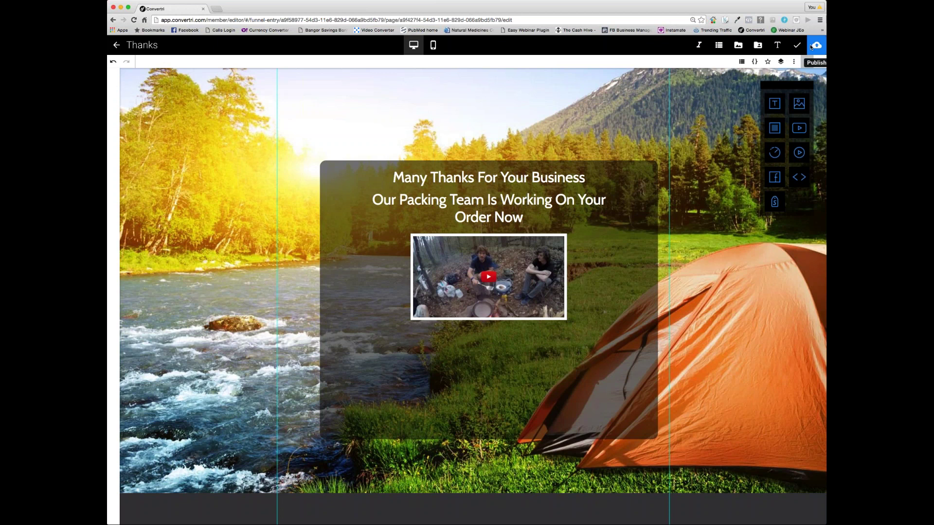
left_click(811, 45)
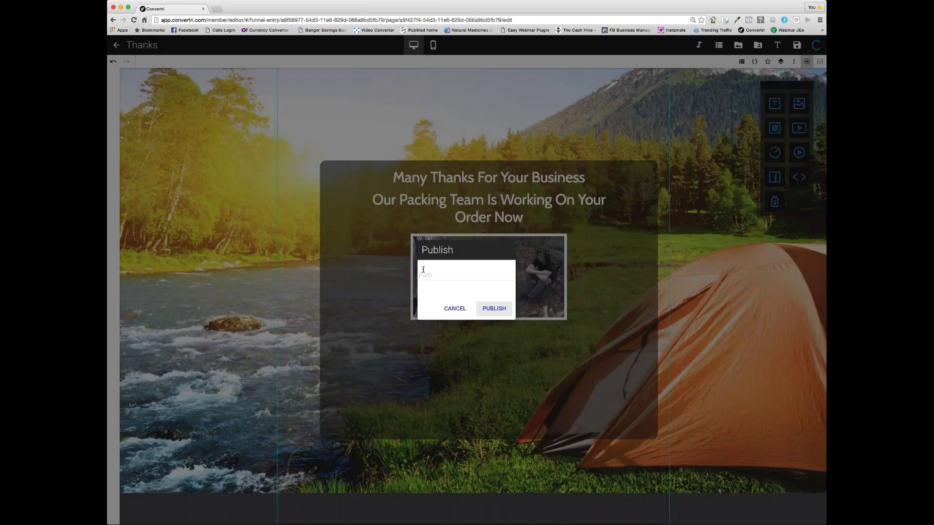
left_click(447, 276)
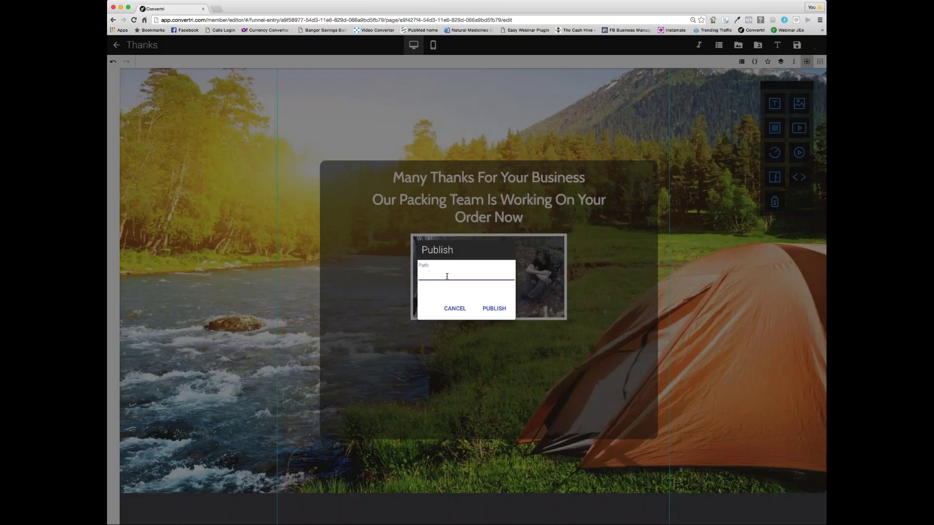
type("thanks")
left_click(494, 309)
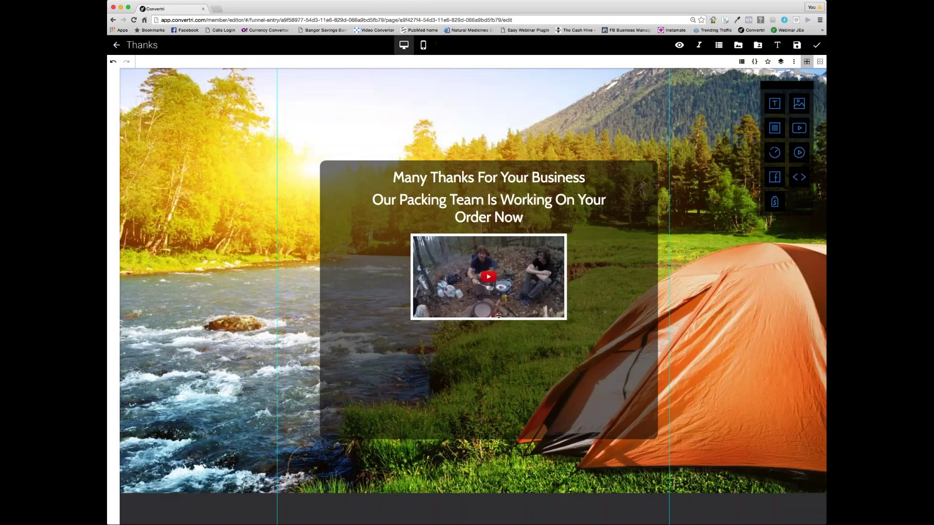
Step: Return to the campingfunnel overview and link the OTO2 page to the Thanks page
left_click(116, 45)
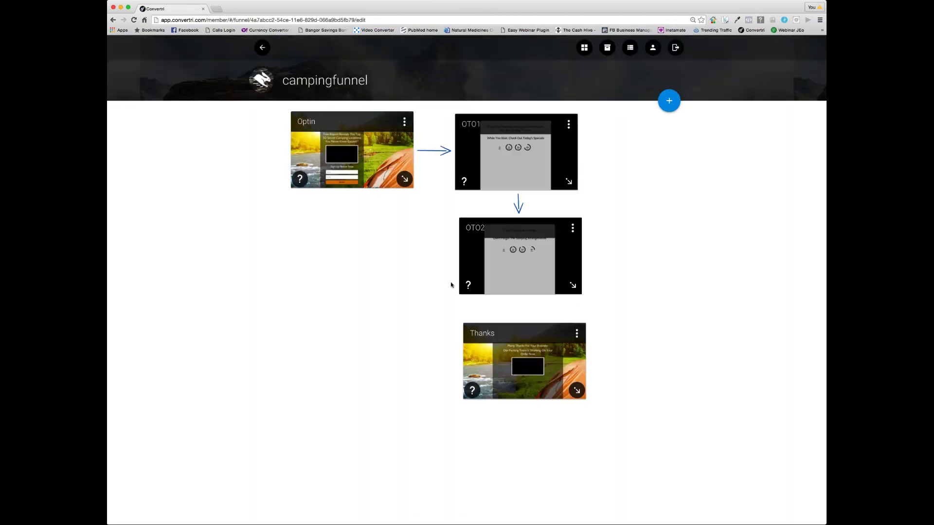
mouse_move(523, 329)
left_mouse_down()
mouse_move(576, 293)
mouse_move(515, 326)
left_mouse_up()
Step: Start a split test on the Optin page and open Variant B for editing
left_click(404, 125)
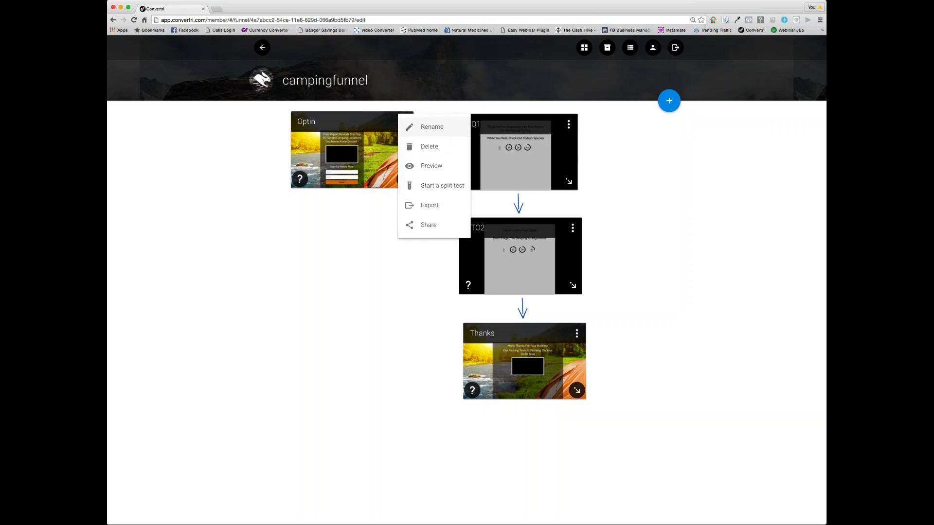
left_click(437, 187)
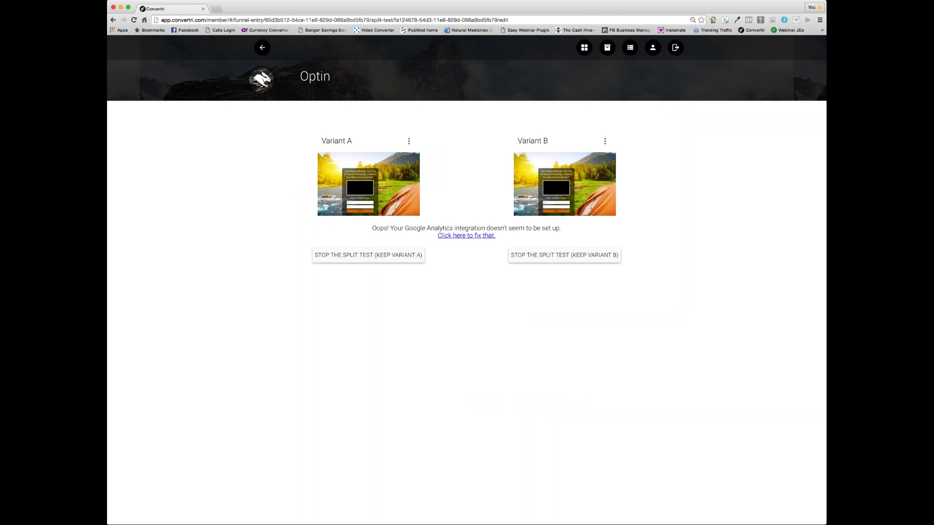
left_click(575, 195)
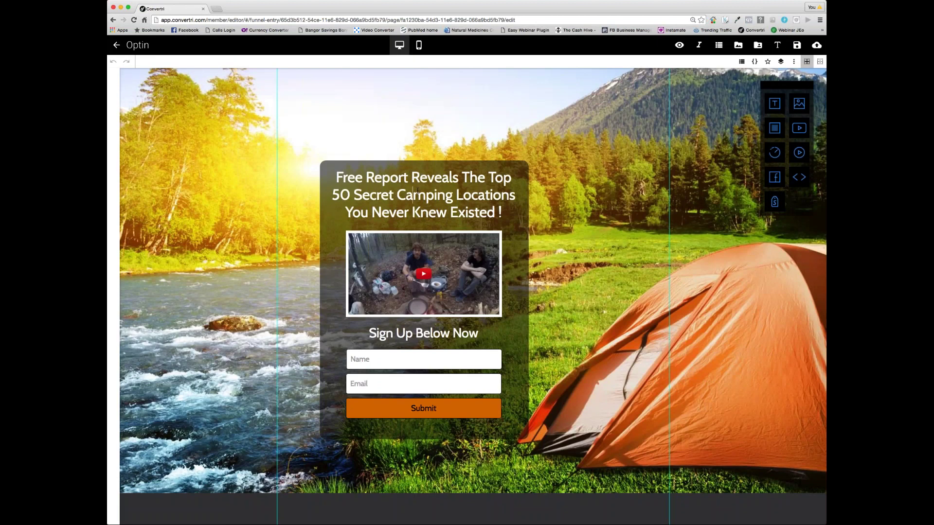
Step: Insert "In The United States" into the headline as its own line before "You Never Knew Existed !"
left_click(416, 191)
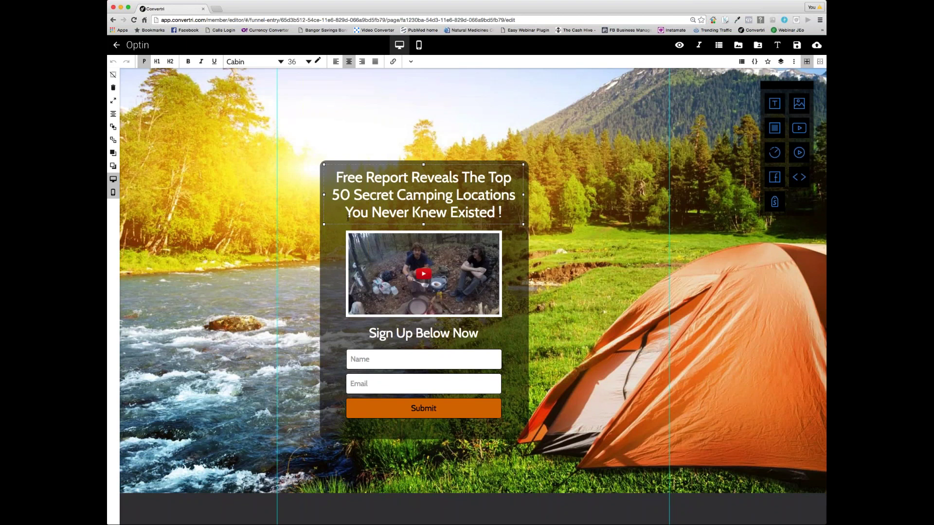
type("In THe United ")
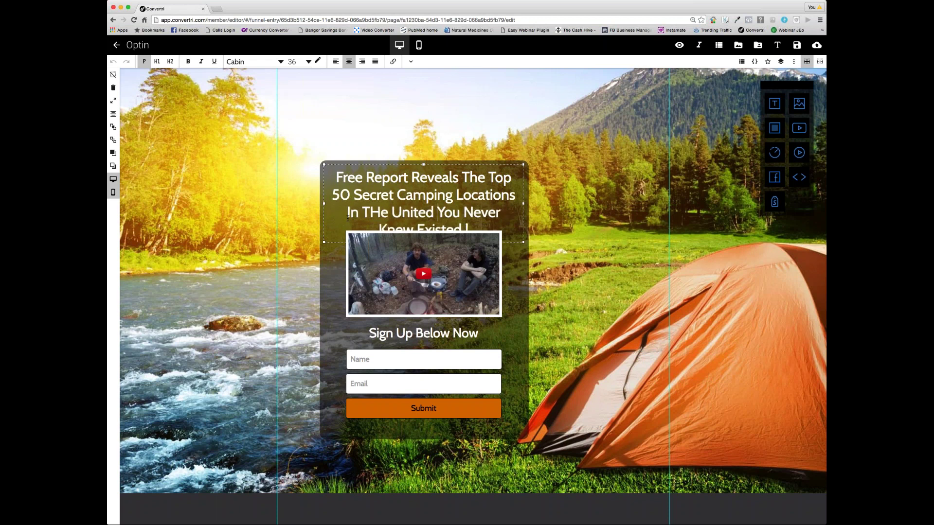
type("States")
key("Return")
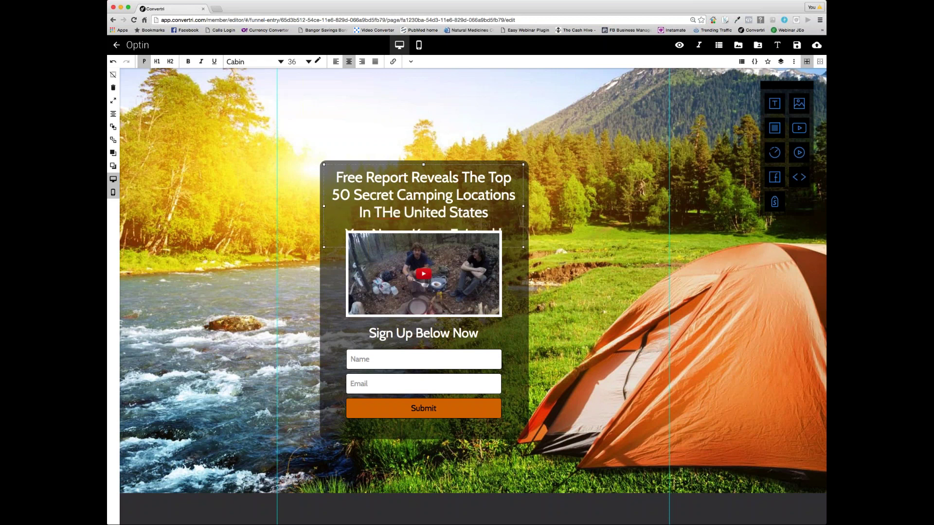
key("BackSpace")
type("h")
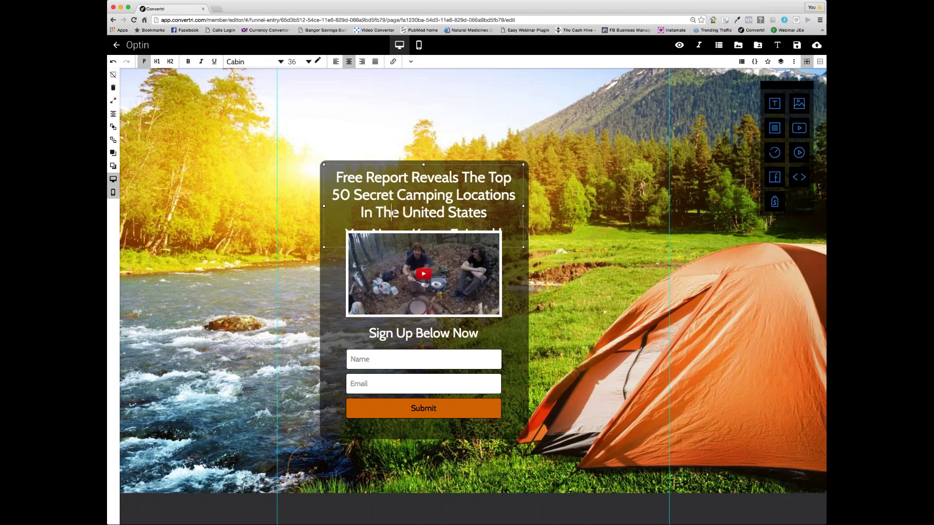
key("Escape")
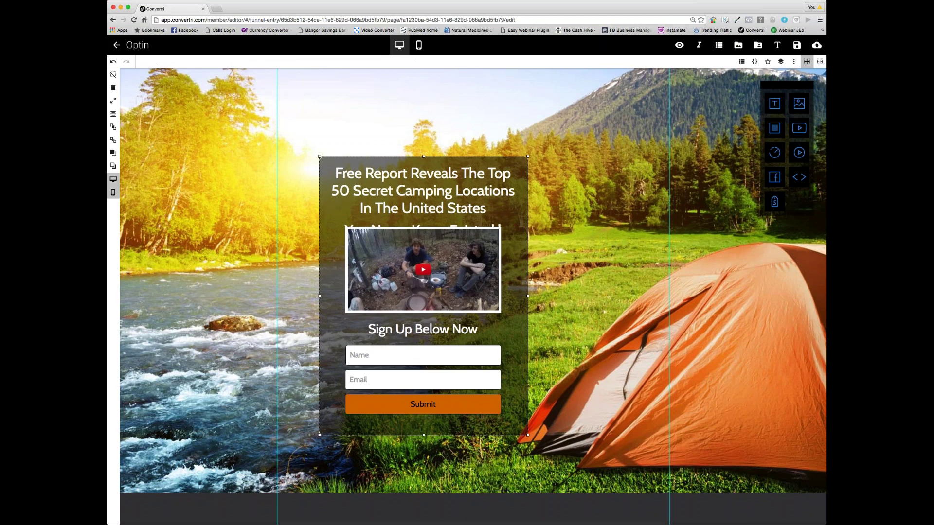
Step: Move the panel up and shift its video, sign-up text, form fields and Submit button down to clear the four-line headline
left_click_drag(442, 429, 442, 379)
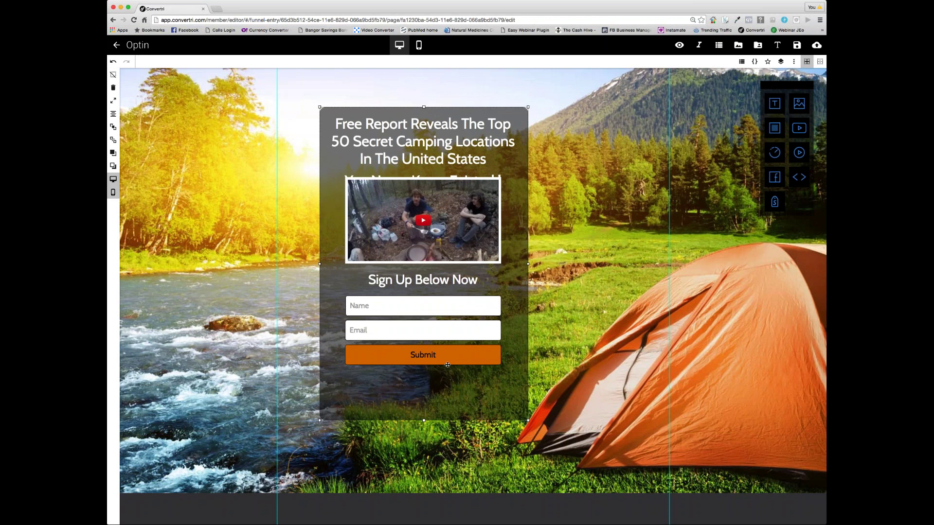
left_click_drag(448, 348, 452, 379)
left_click_drag(450, 310, 448, 332)
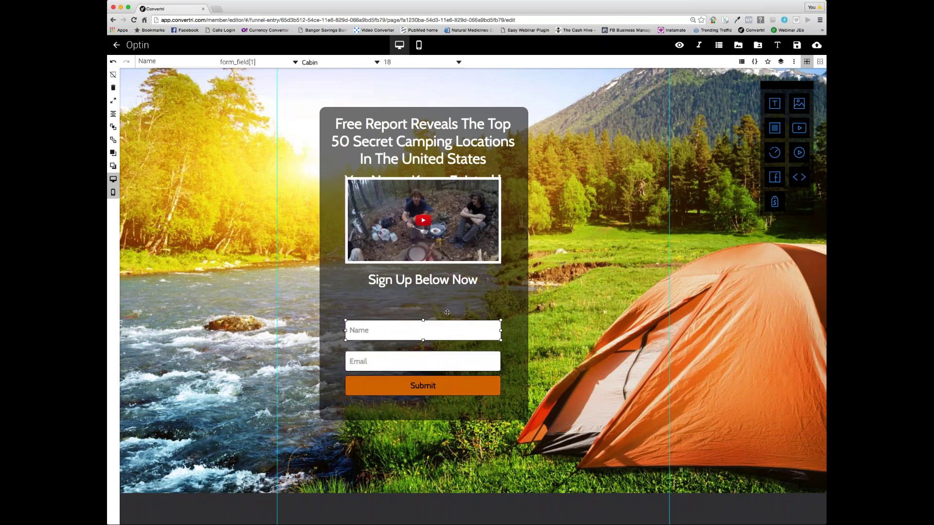
left_click(440, 288)
left_click_drag(441, 291, 442, 311)
left_click_drag(447, 253, 447, 267)
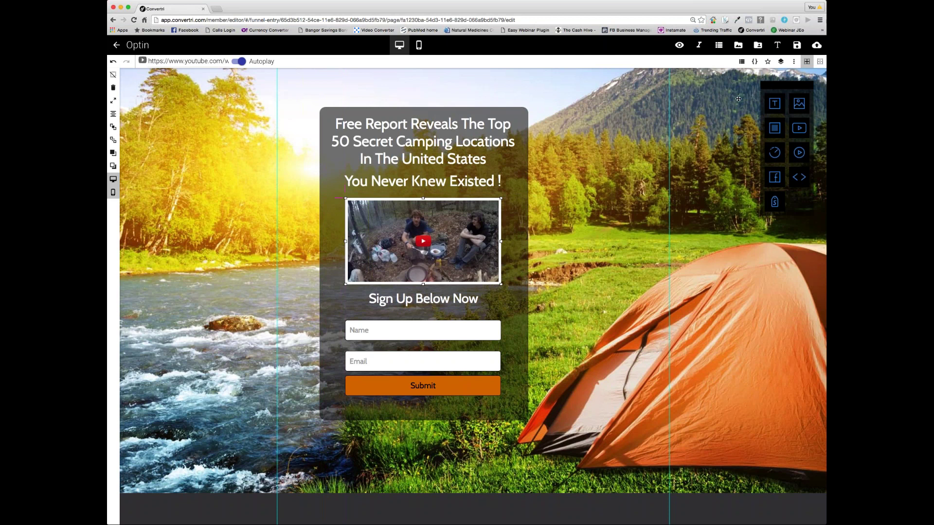
Step: Publish Variant B and return to the Optin split test overview
left_click(817, 47)
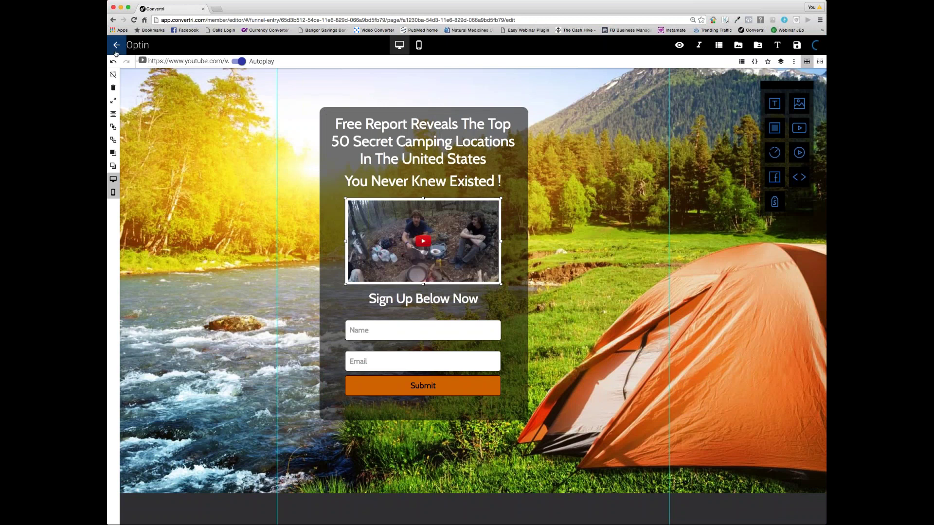
left_click(117, 45)
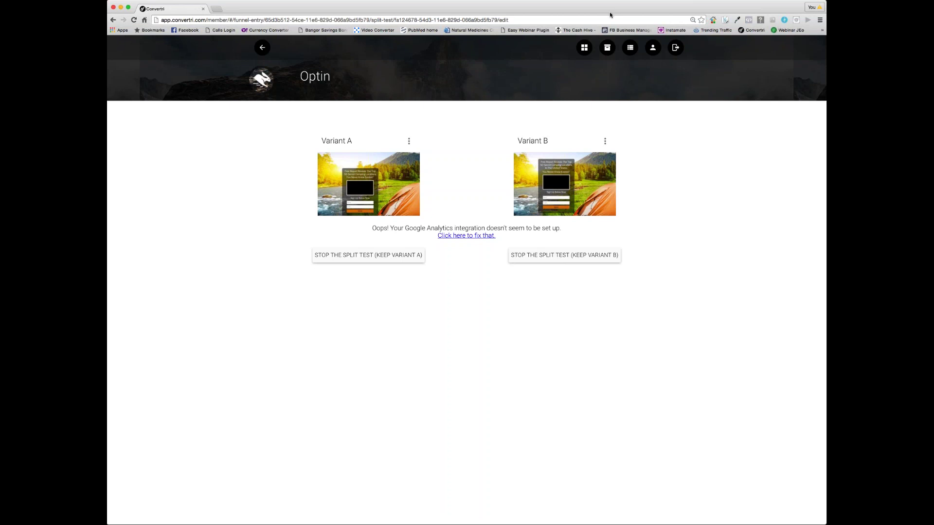
Step: Switch to the Convertri Webinar Presentation in Keynote and show slide 11 with the price and feature comparison
left_click(120, 8)
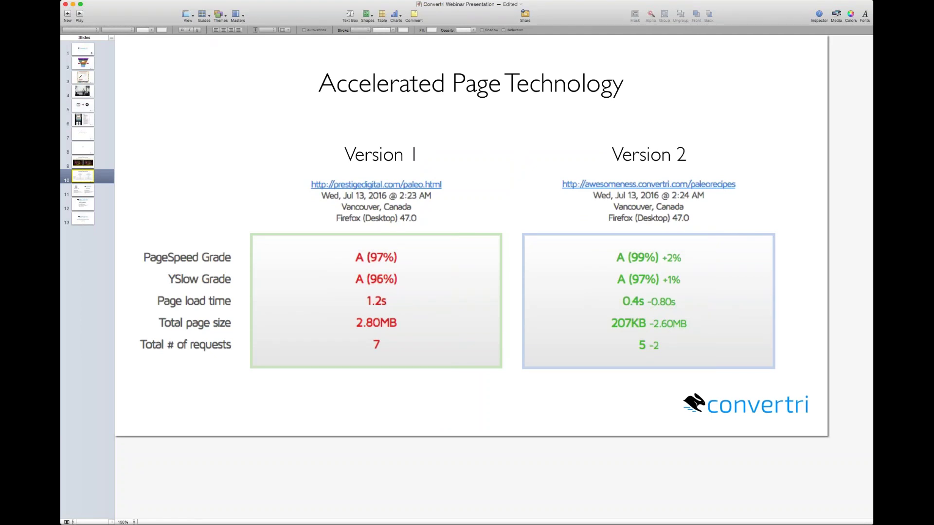
left_click(82, 193)
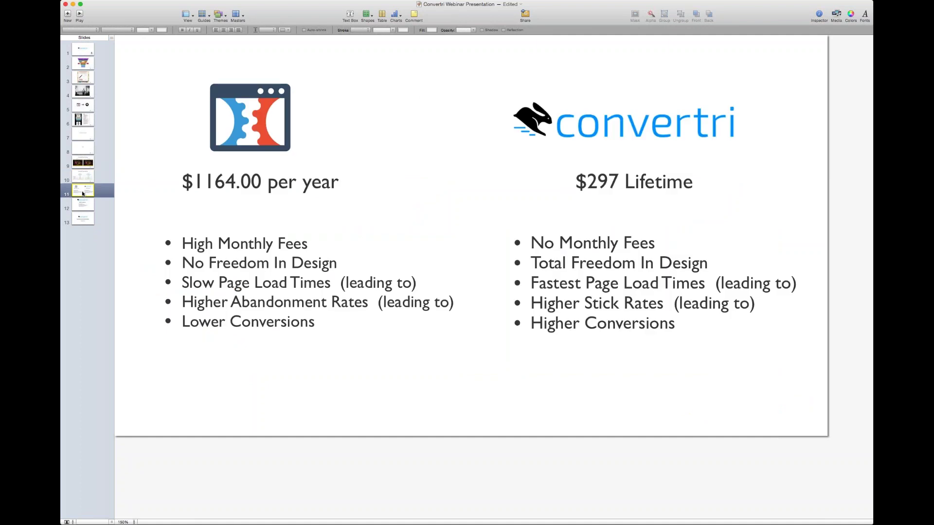